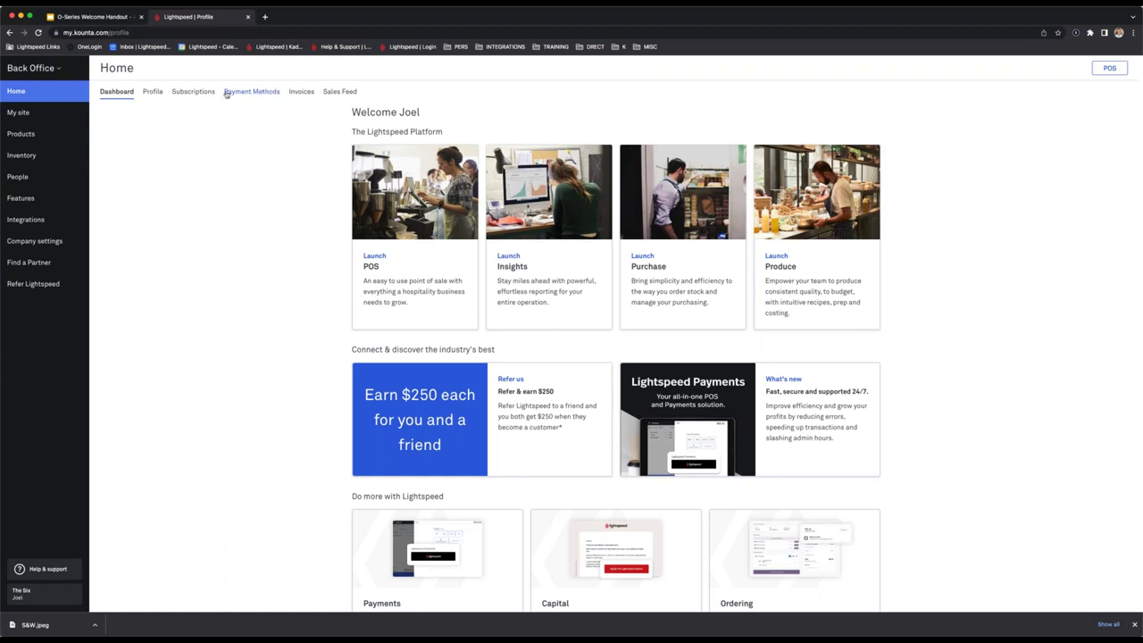
# Review each site's plan on the Subscriptions tab, then go to The Six's site dashboard.
pyautogui.click(194, 93)
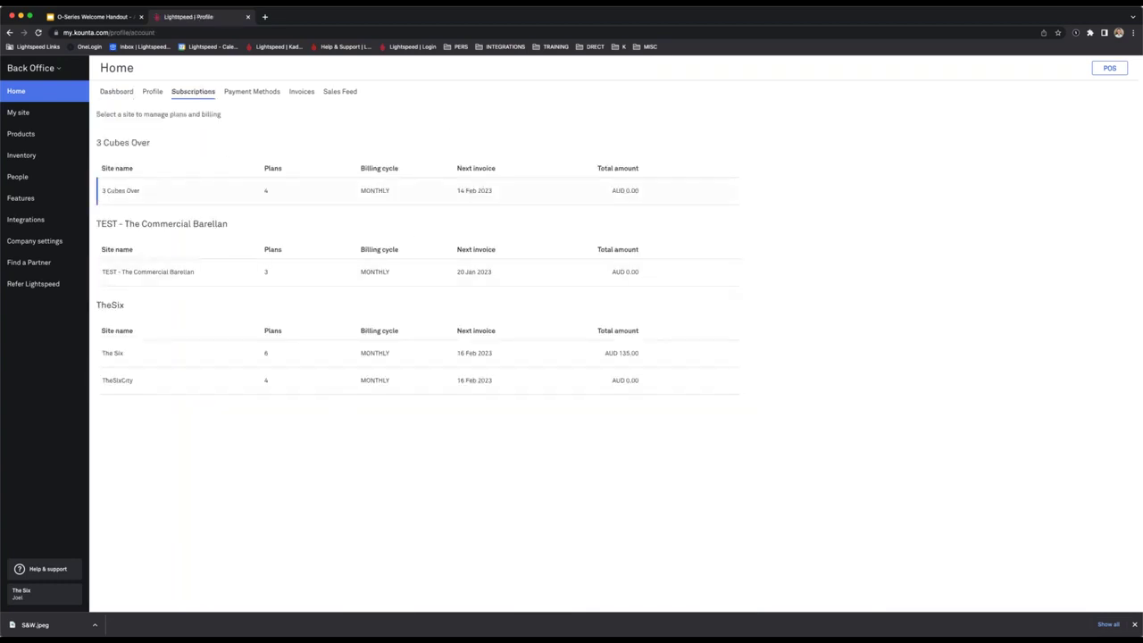
pyautogui.click(58, 119)
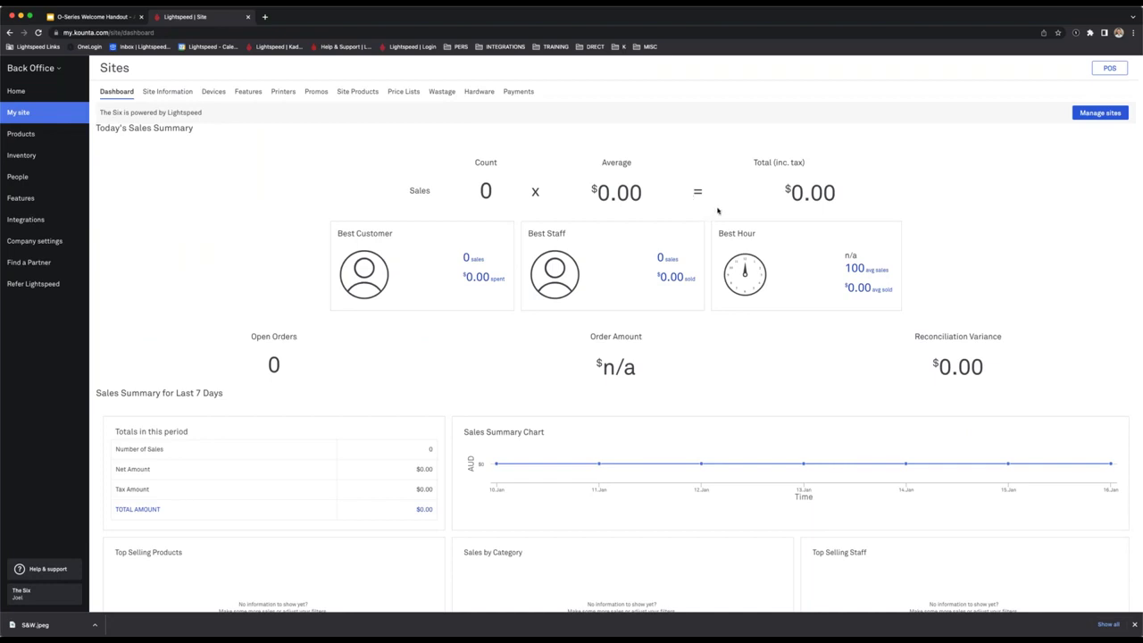
# Review today's average sales, total sales including tax, open orders and order amount.
pyautogui.scroll(-1, 717, 210)
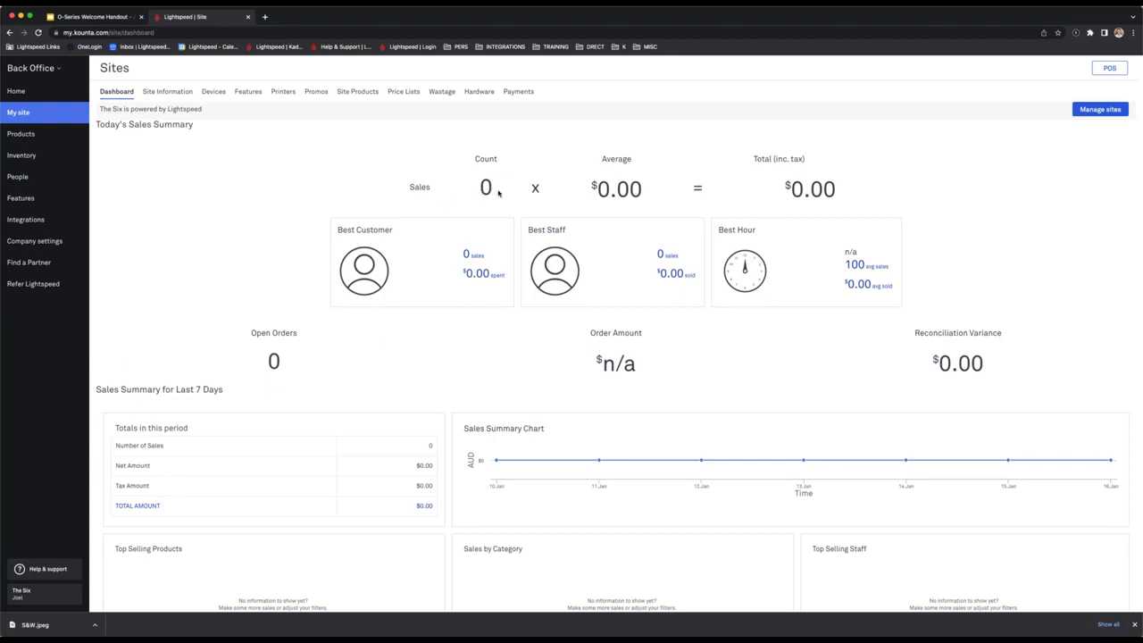
pyautogui.moveTo(477, 190); pyautogui.dragTo(496, 189)
pyautogui.moveTo(582, 189); pyautogui.dragTo(662, 189)
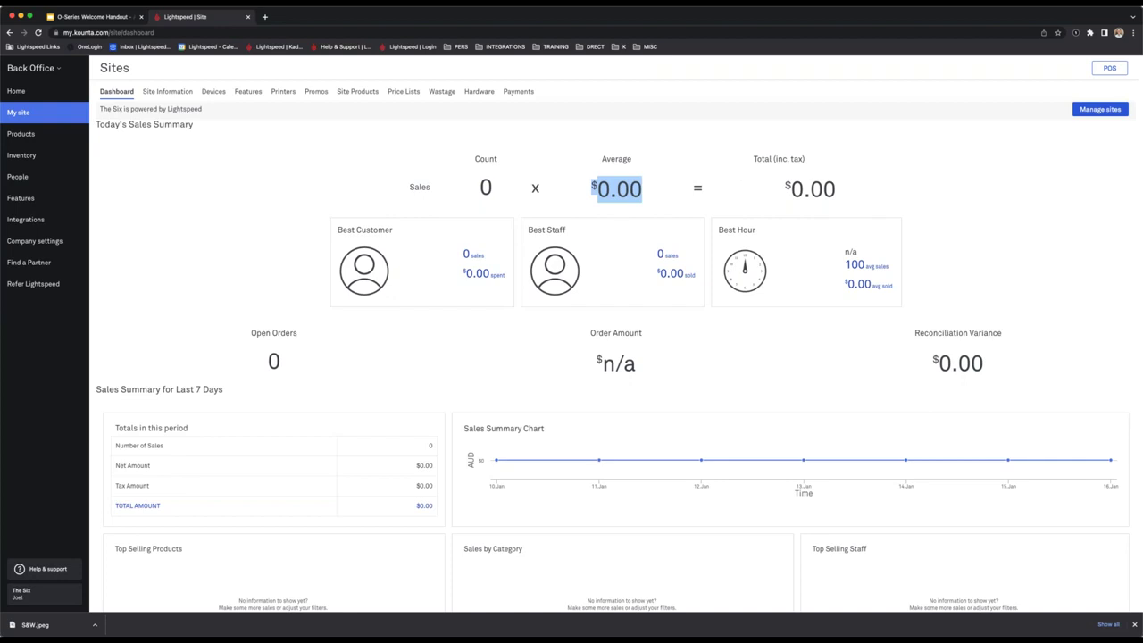
pyautogui.moveTo(775, 189); pyautogui.dragTo(854, 189)
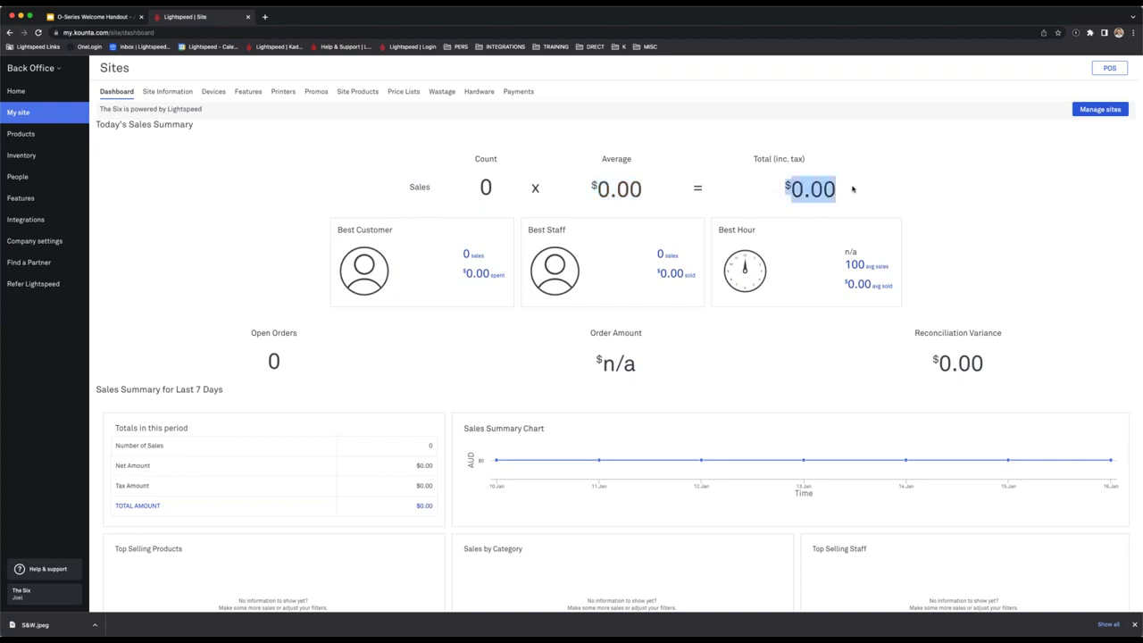
pyautogui.moveTo(262, 361); pyautogui.dragTo(630, 372)
pyautogui.click(688, 385)
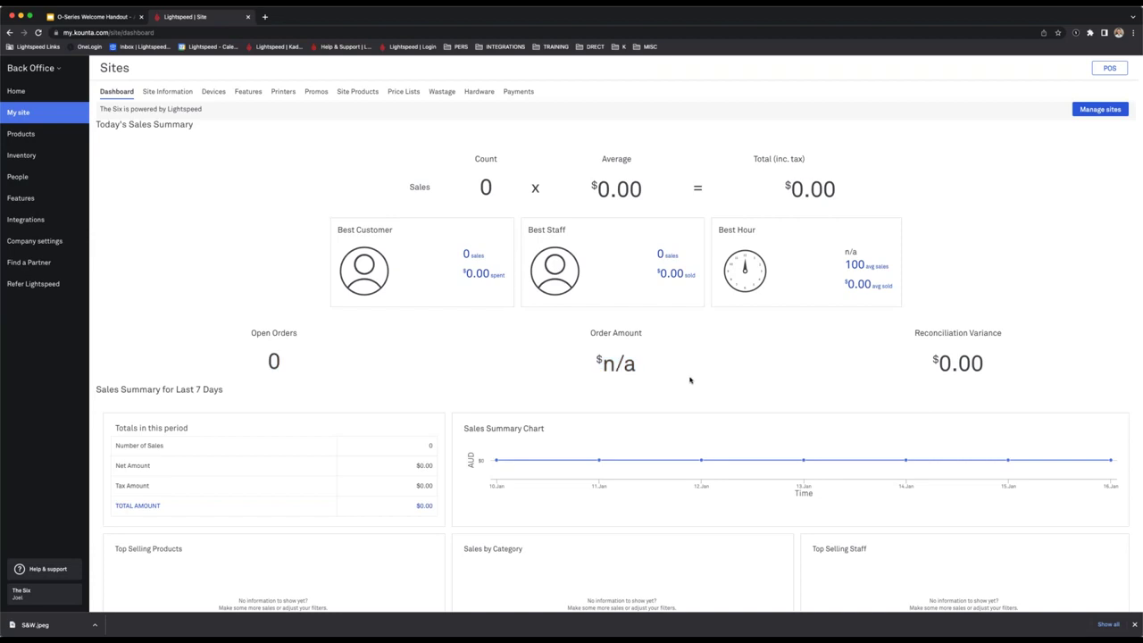
pyautogui.scroll(-1, 682, 339)
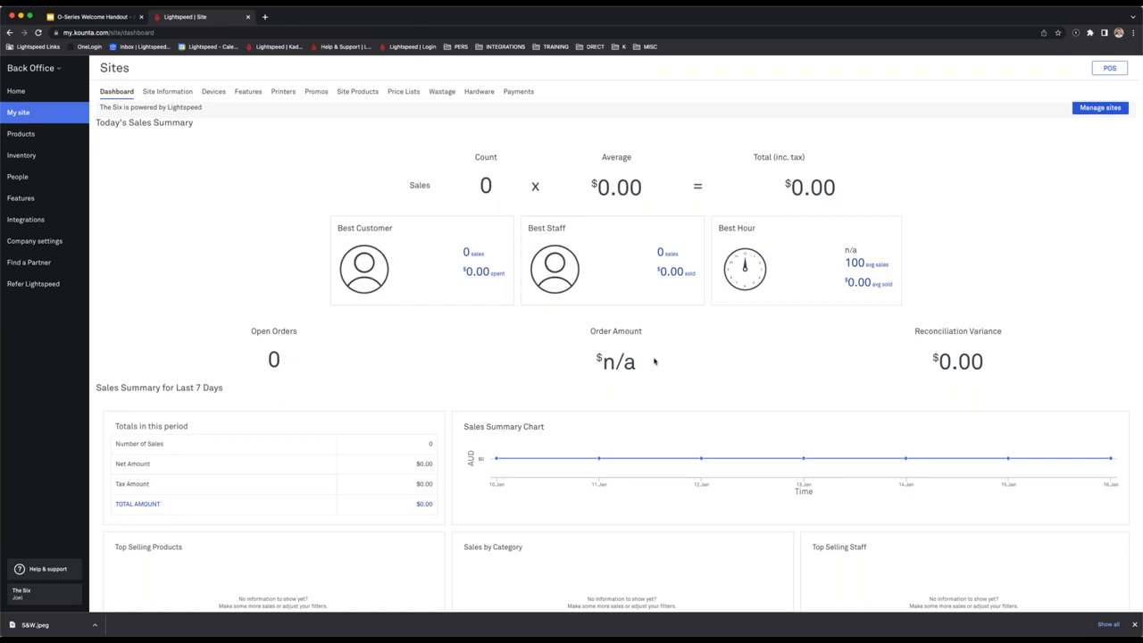
pyautogui.moveTo(785, 187); pyautogui.dragTo(842, 189)
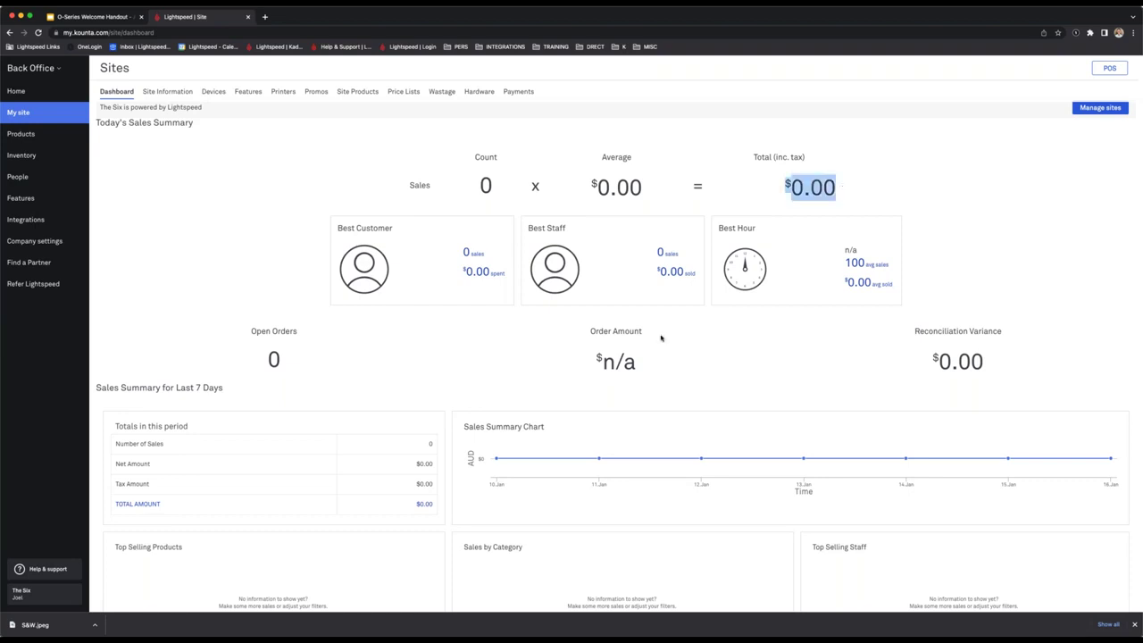
pyautogui.moveTo(591, 368); pyautogui.dragTo(755, 358)
pyautogui.click(754, 359)
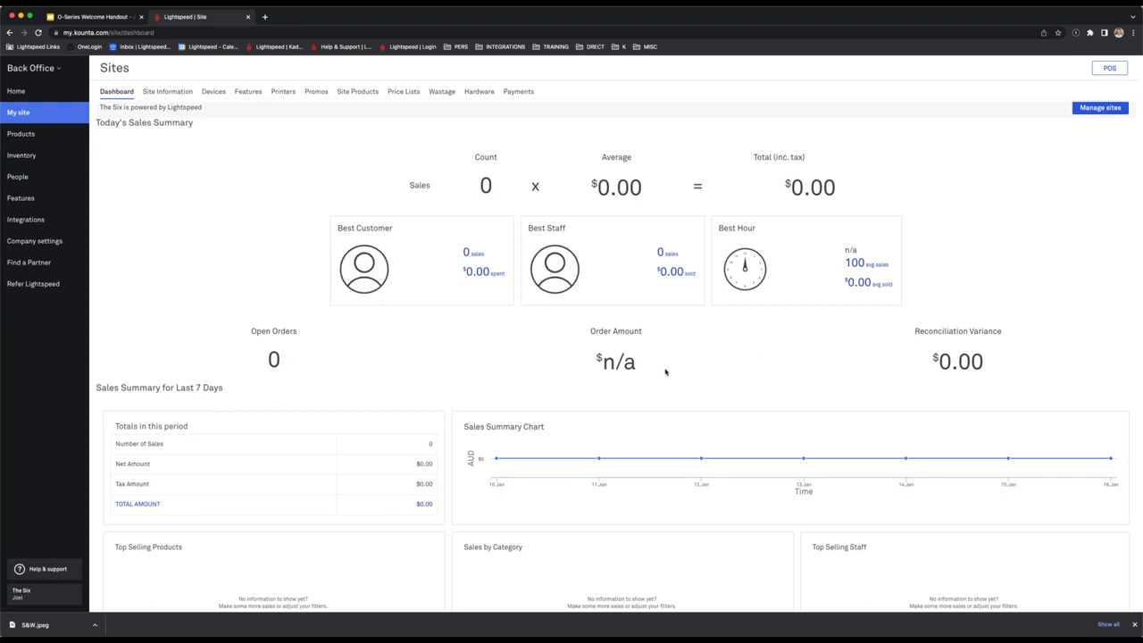
pyautogui.moveTo(546, 369); pyautogui.dragTo(755, 362)
pyautogui.click(755, 363)
# Check the last-7-days sales summary, then open The Six's Site Information form.
pyautogui.scroll(-1, 733, 359)
pyautogui.scroll(-3, 735, 359)
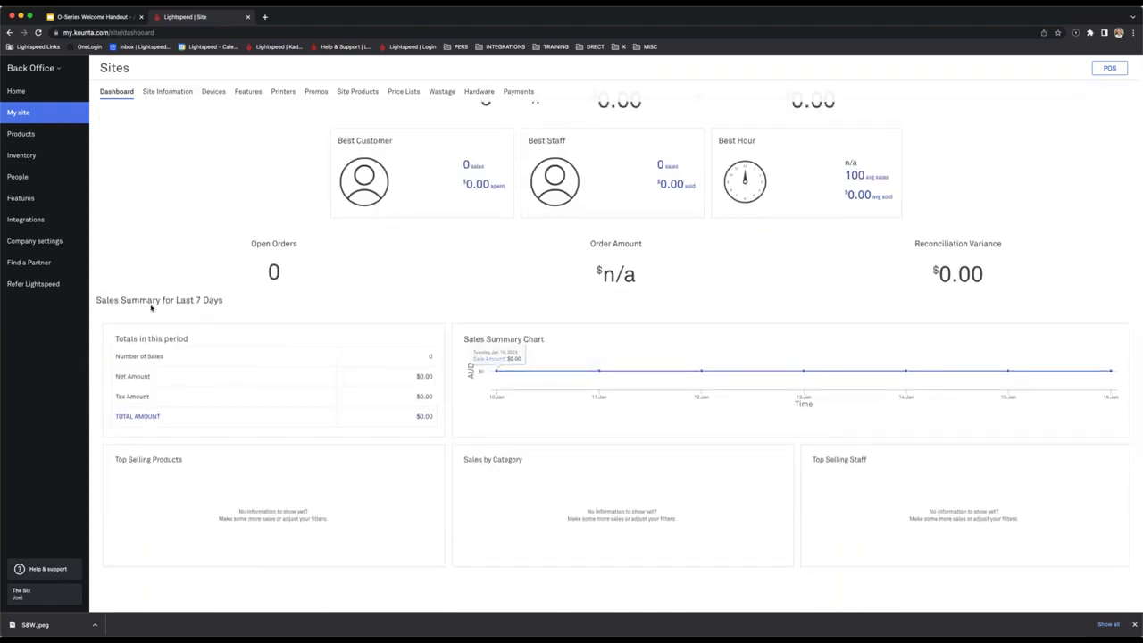
pyautogui.moveTo(127, 302); pyautogui.dragTo(236, 304)
pyautogui.click(236, 305)
pyautogui.scroll(3, 237, 143)
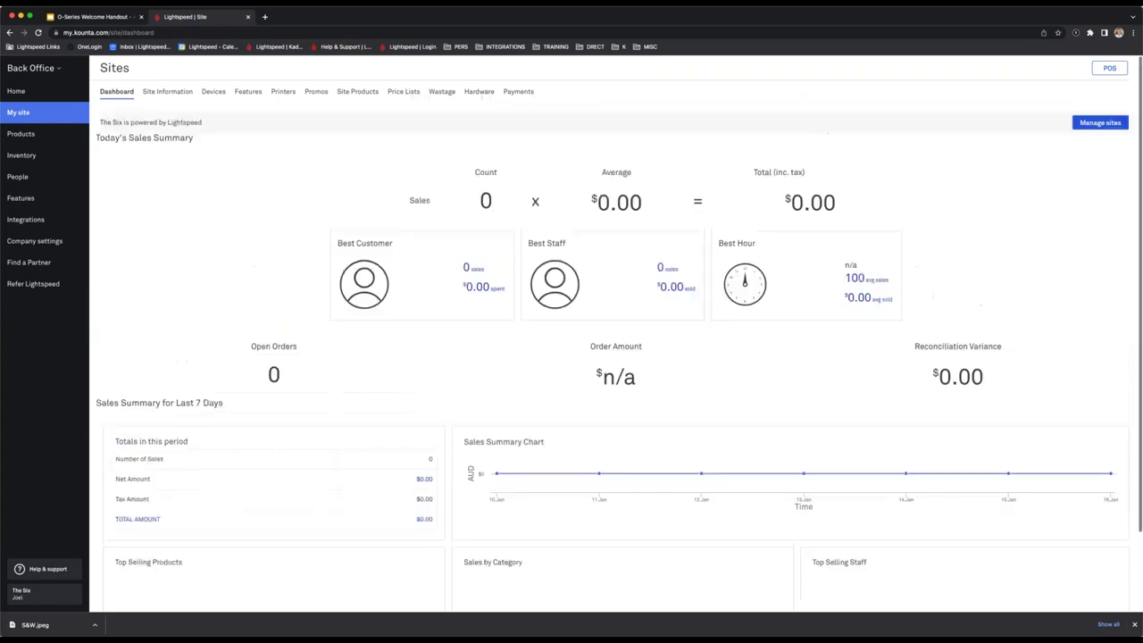
pyautogui.click(167, 92)
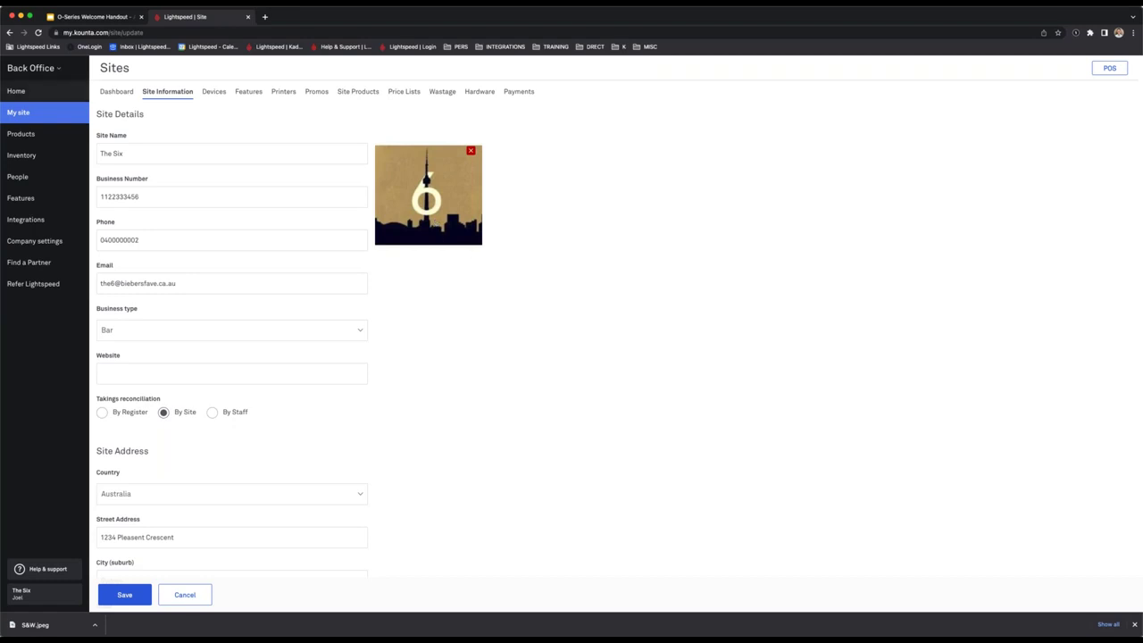
pyautogui.click(47, 71)
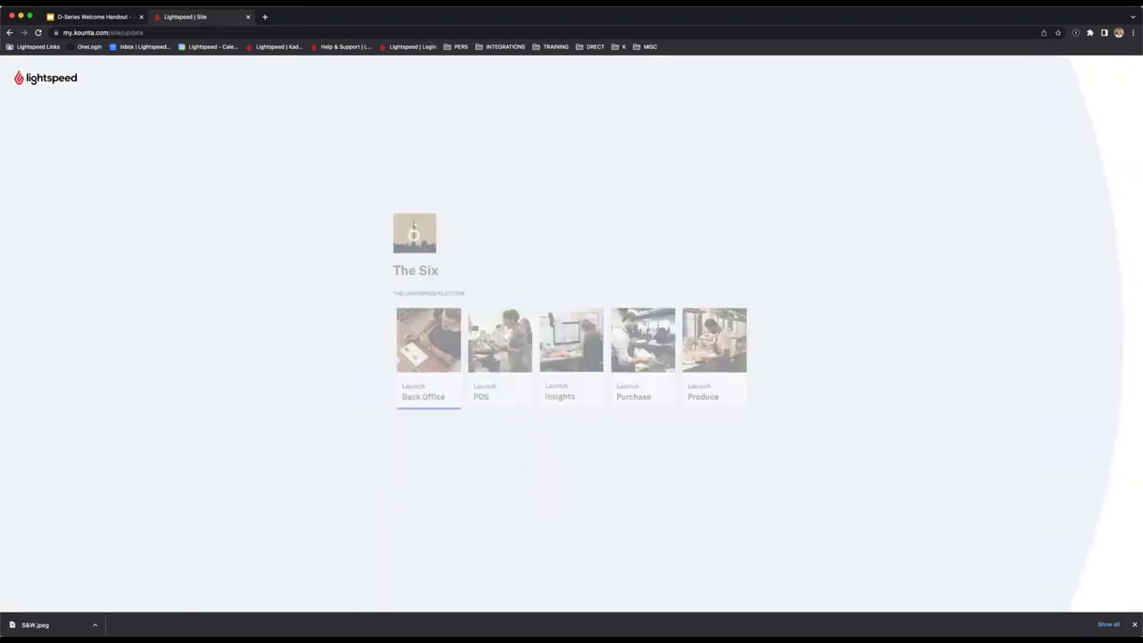
pyautogui.click(434, 338)
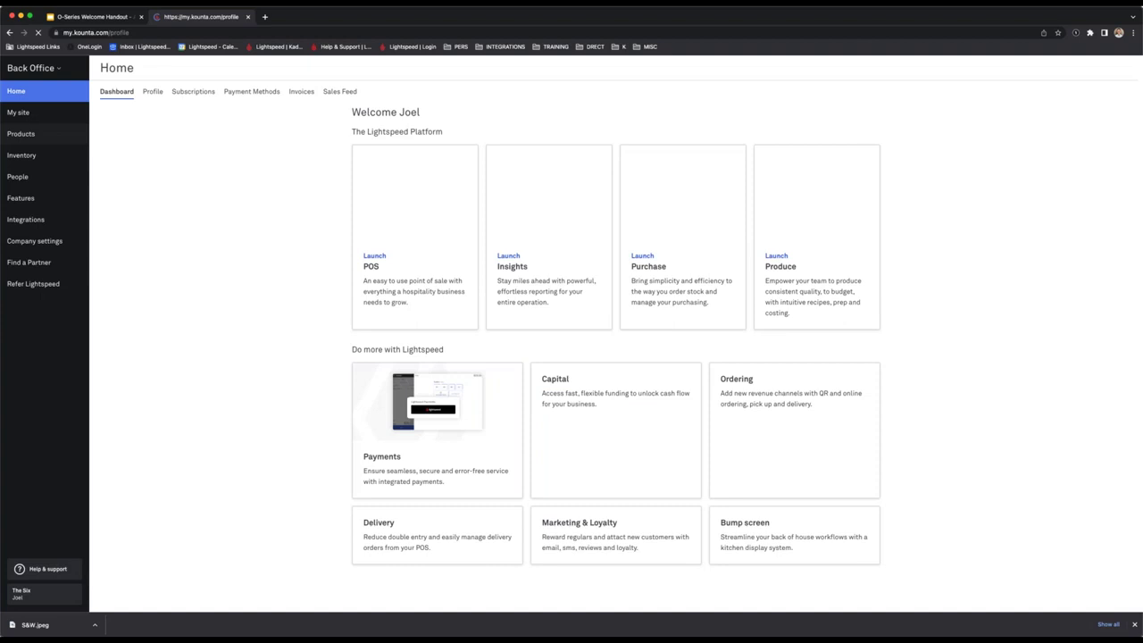
pyautogui.click(19, 113)
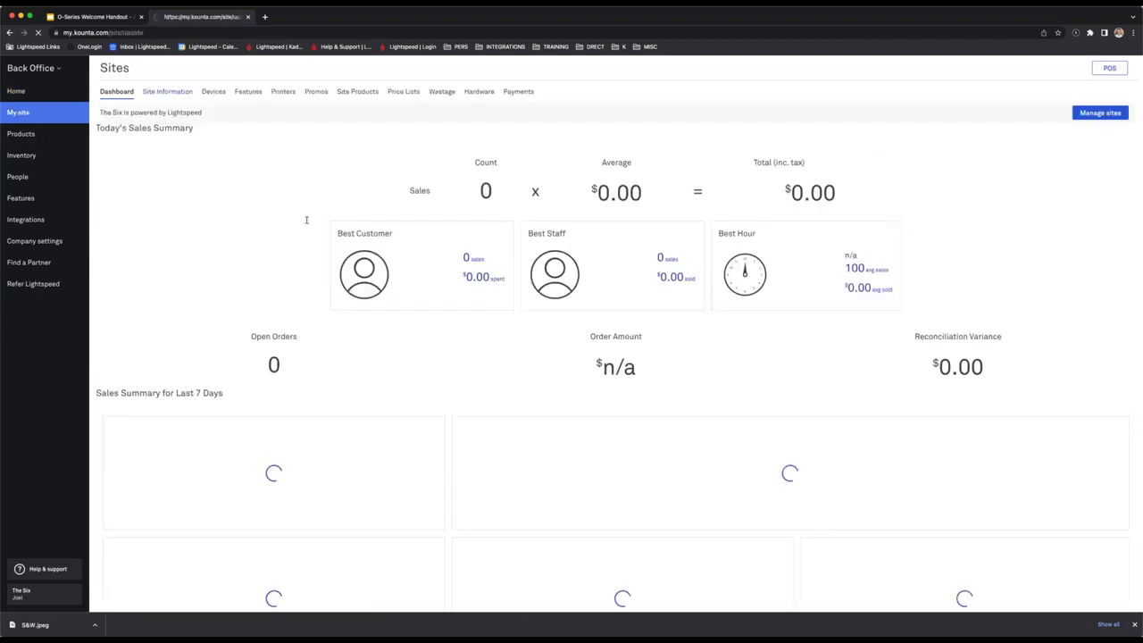
pyautogui.click(167, 91)
pyautogui.click(183, 283)
pyautogui.moveTo(183, 283); pyautogui.dragTo(36, 283)
pyautogui.click(581, 332)
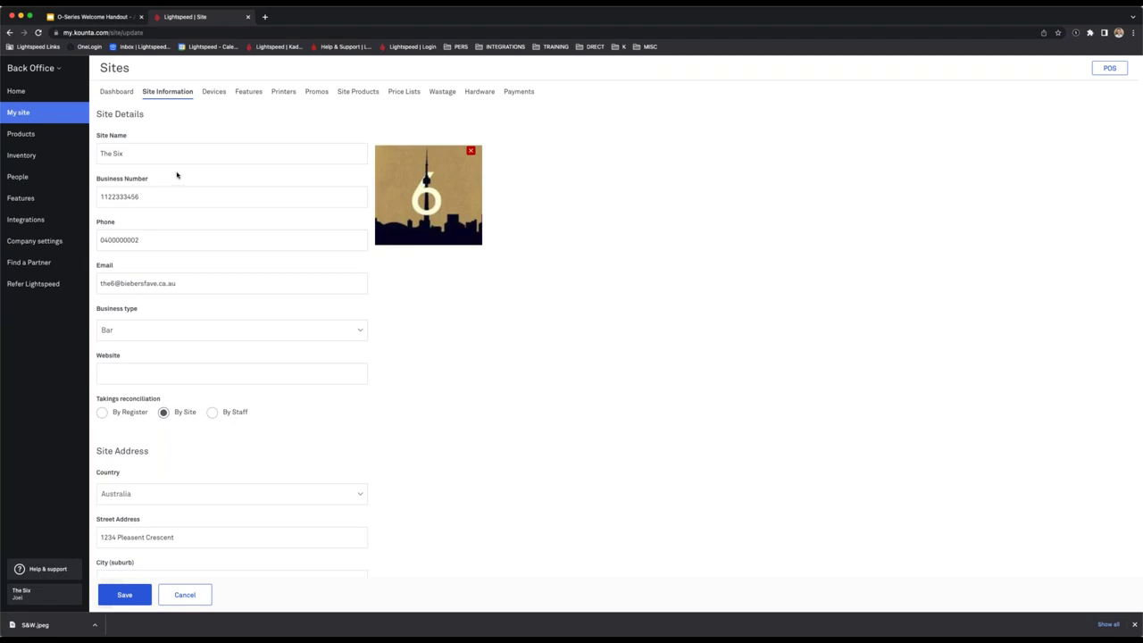
pyautogui.moveTo(161, 197); pyautogui.dragTo(98, 198)
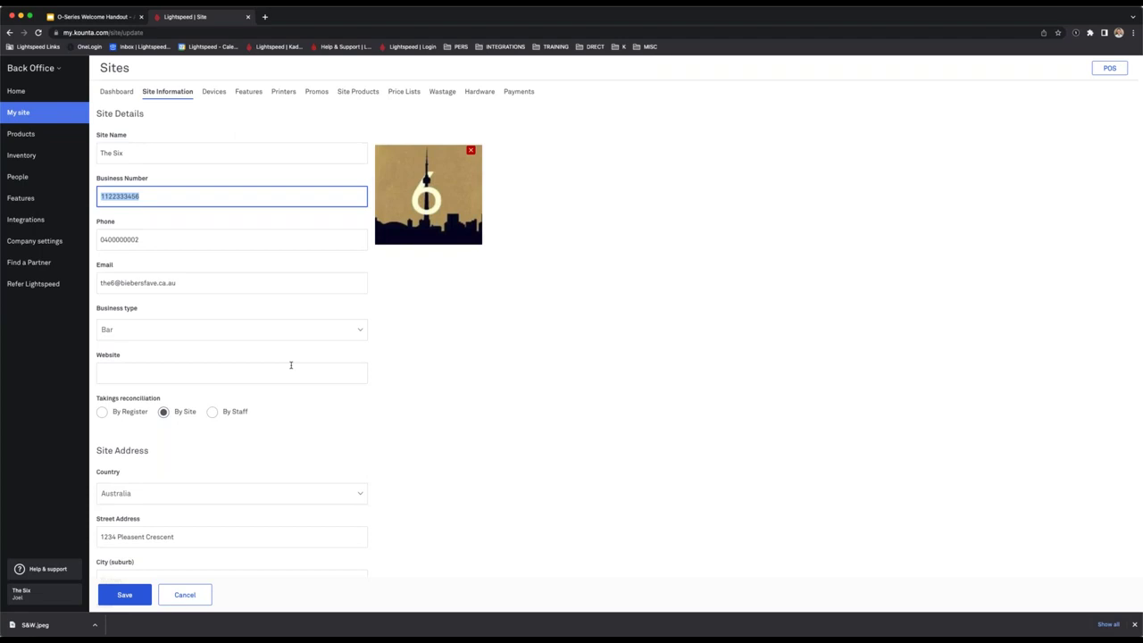
pyautogui.click(138, 417)
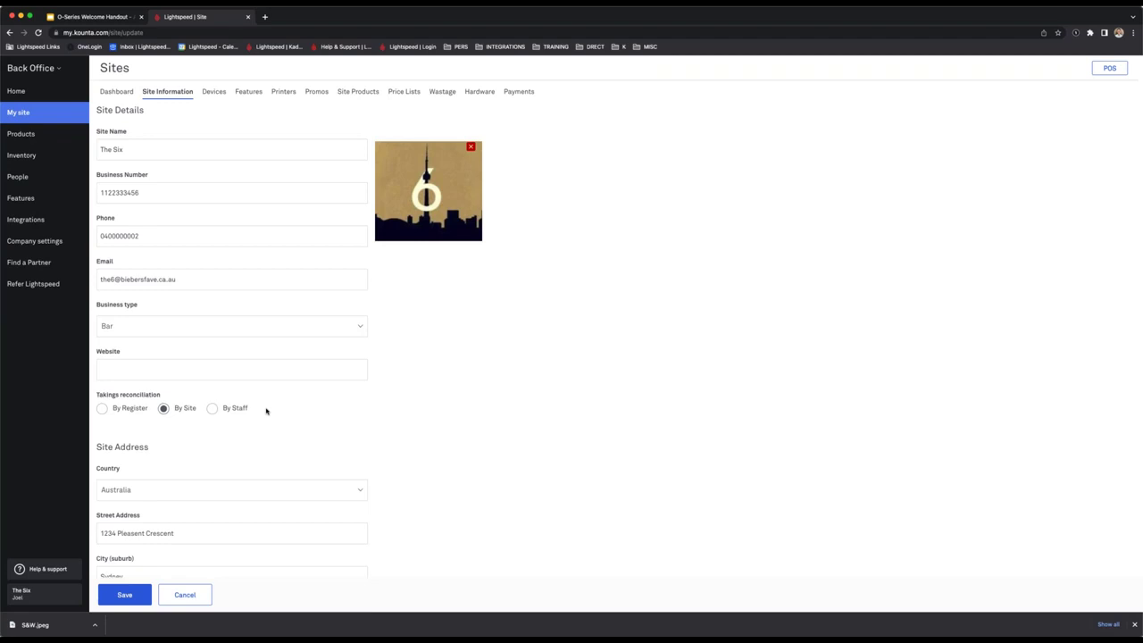
# Expand Receipt options and review its toggles and the receipt footer text.
pyautogui.scroll(-5, 266, 410)
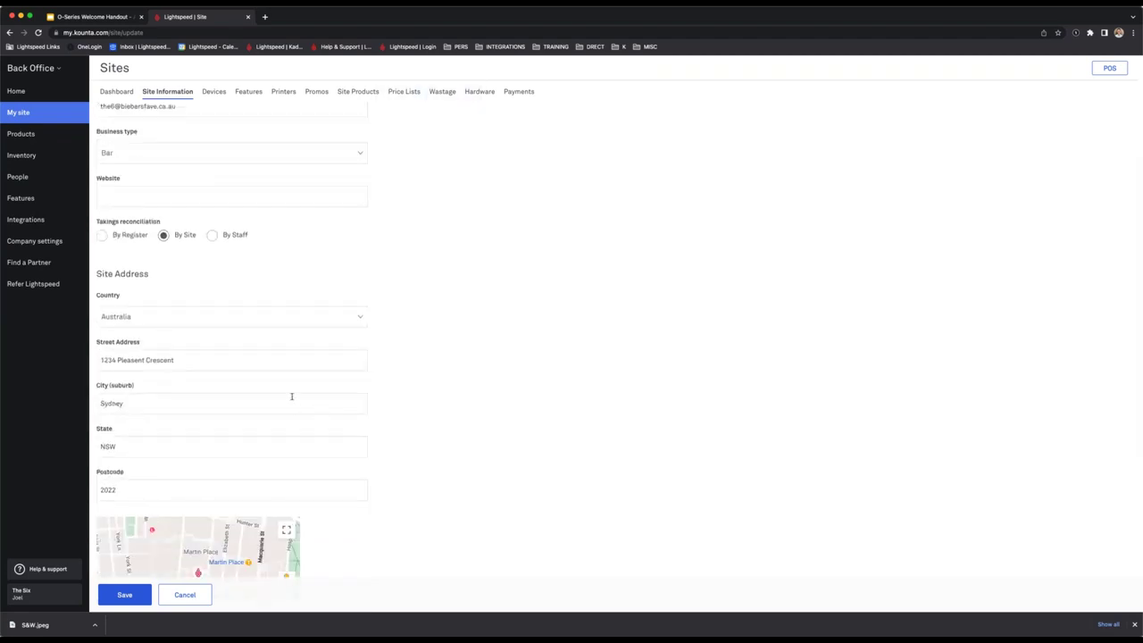
pyautogui.scroll(-8, 291, 396)
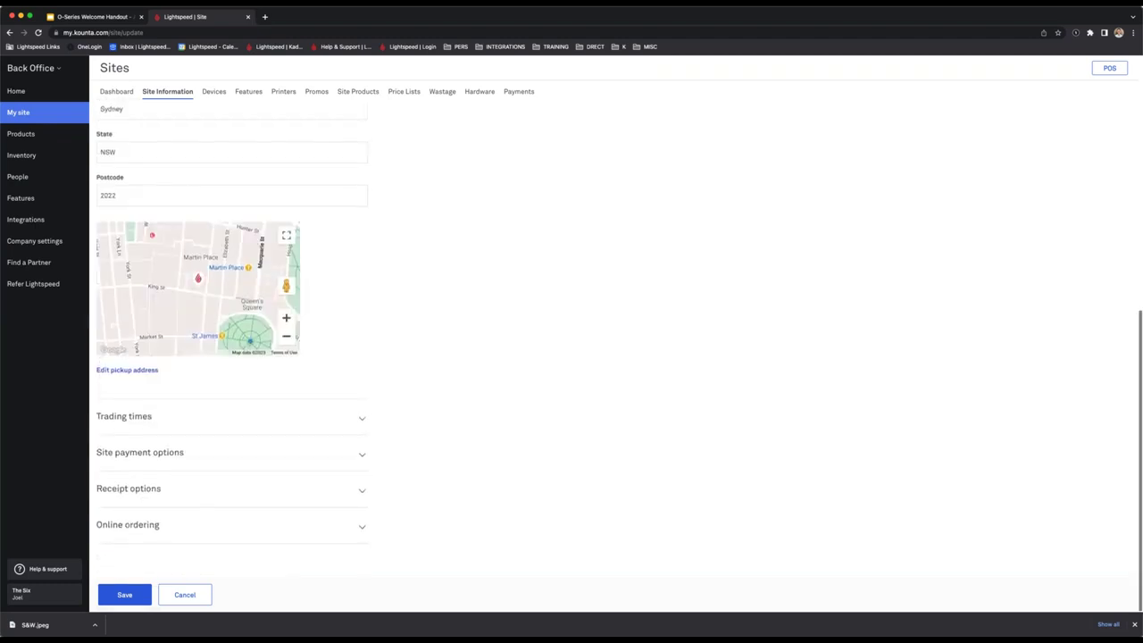
pyautogui.click(305, 495)
pyautogui.scroll(-3, 289, 346)
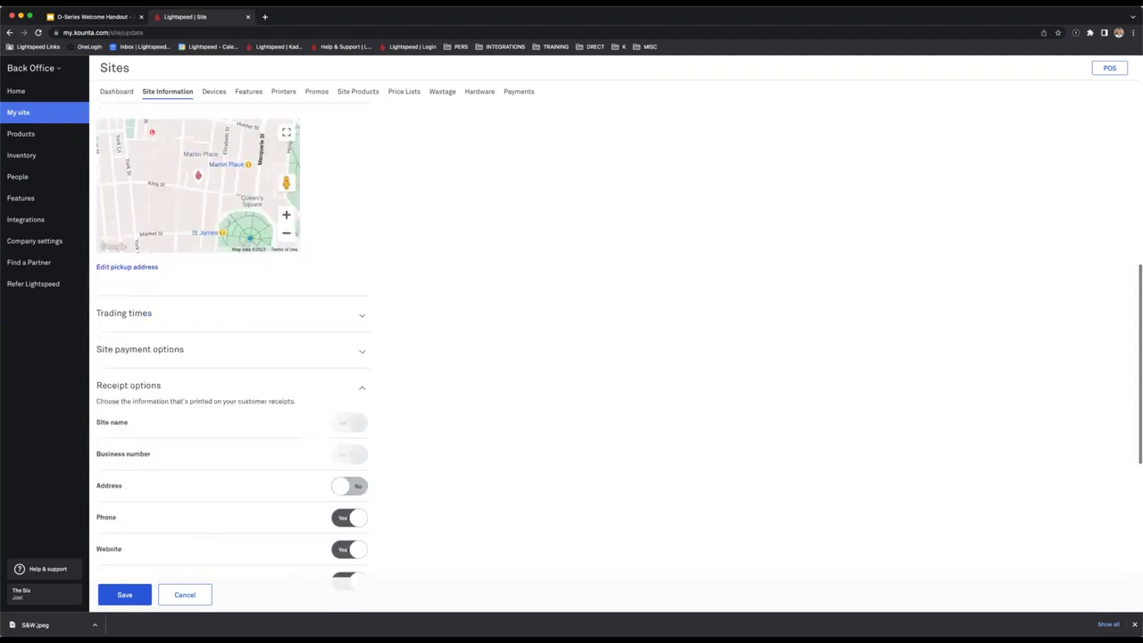
pyautogui.scroll(-2, 212, 359)
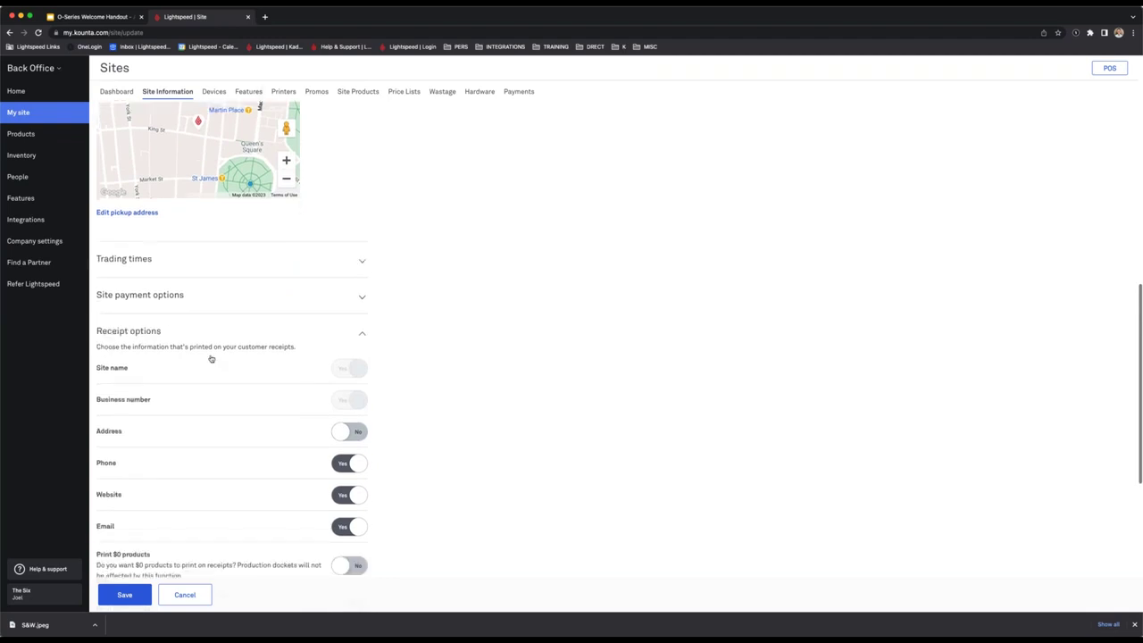
pyautogui.scroll(-2, 279, 411)
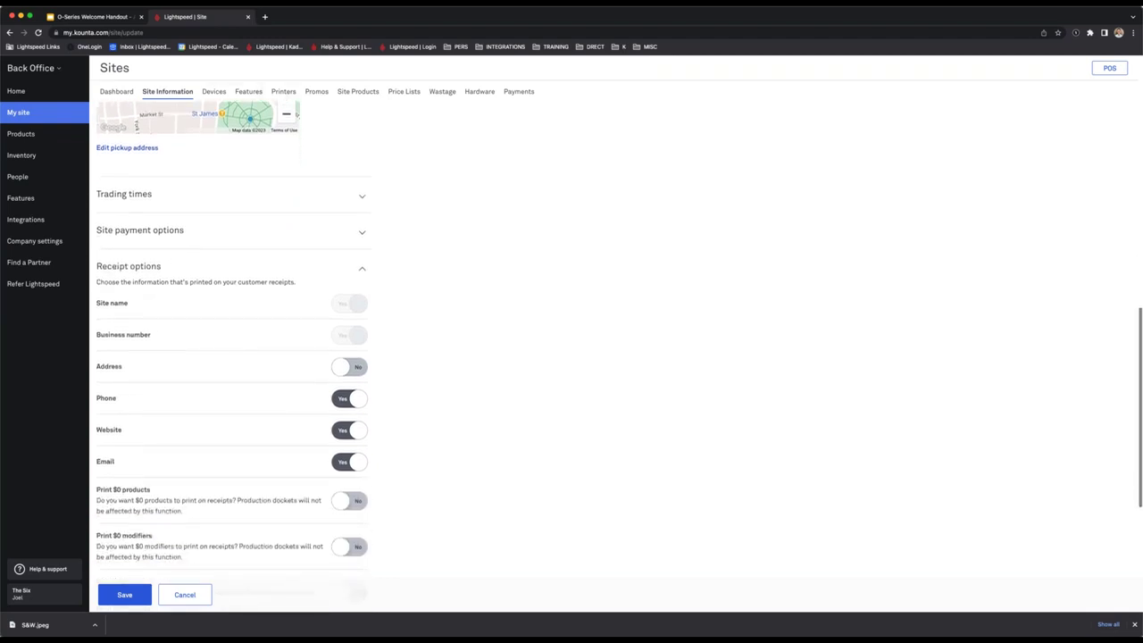
pyautogui.scroll(-2, 353, 238)
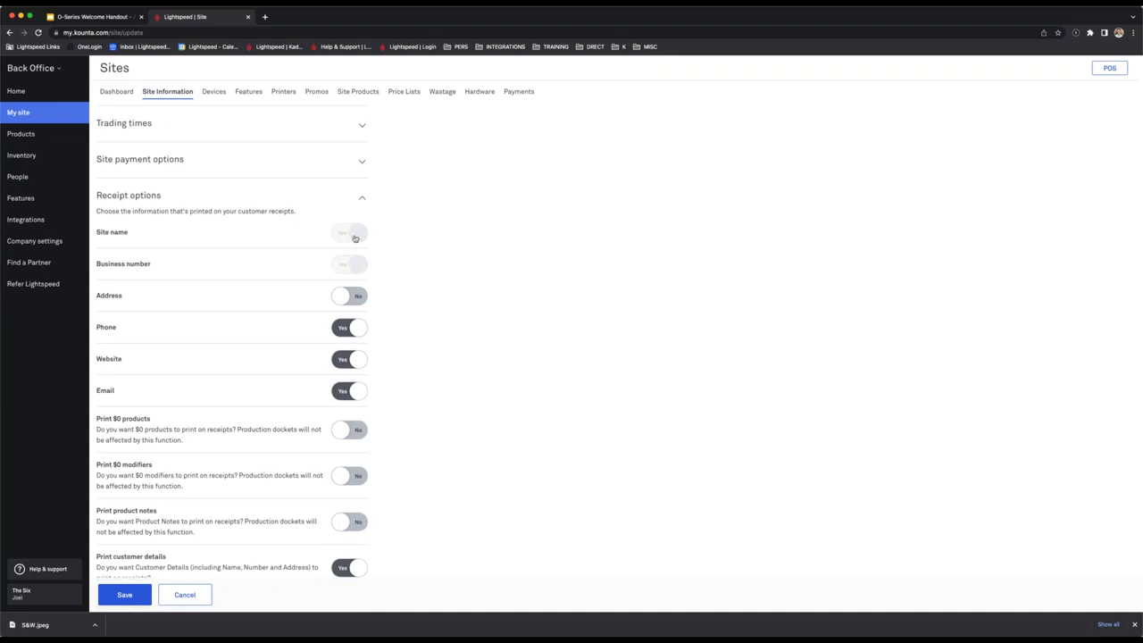
pyautogui.scroll(-1, 330, 397)
pyautogui.scroll(-2, 390, 393)
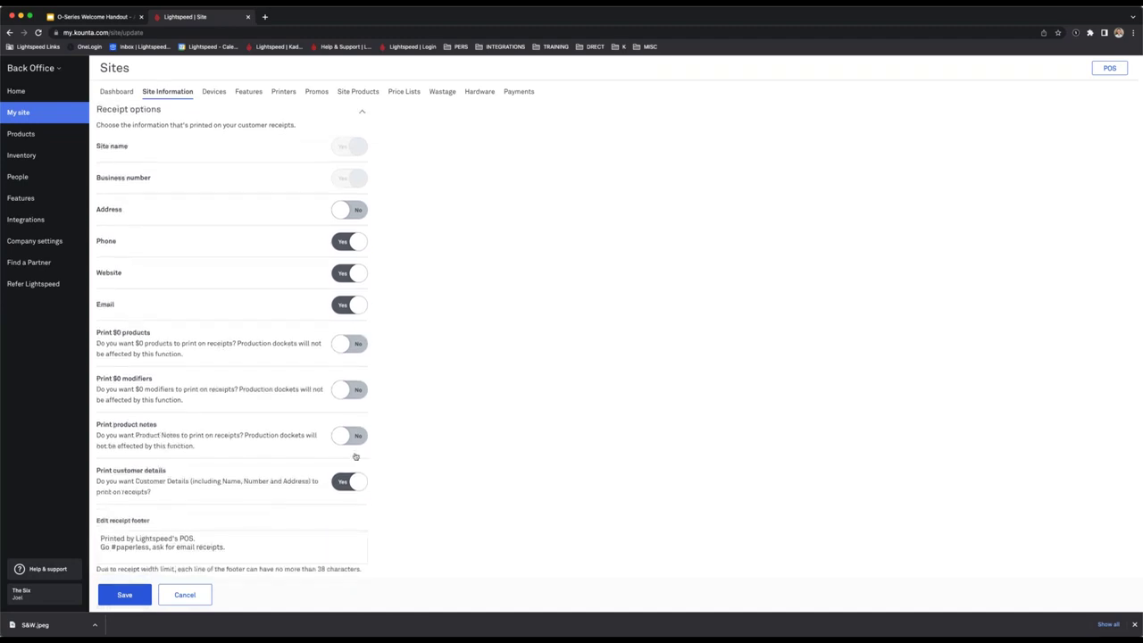
pyautogui.moveTo(228, 549); pyautogui.dragTo(1, 541)
pyautogui.click(634, 480)
# Expand Site payment options to check the Fast Payment default, then return to the top.
pyautogui.scroll(-1, 389, 517)
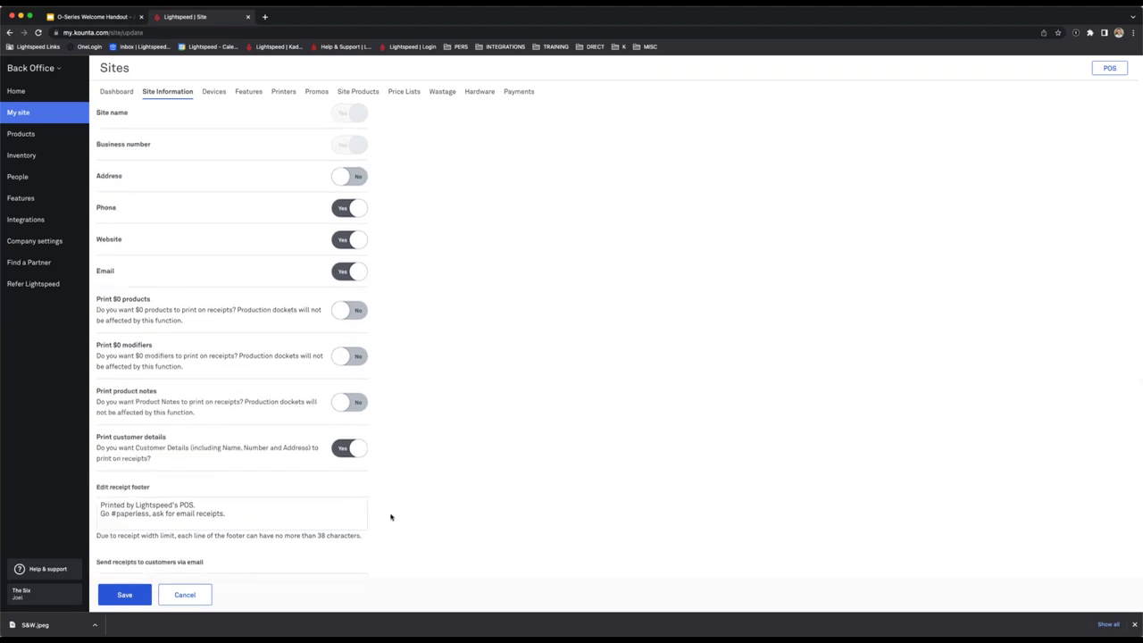
pyautogui.scroll(6, 303, 365)
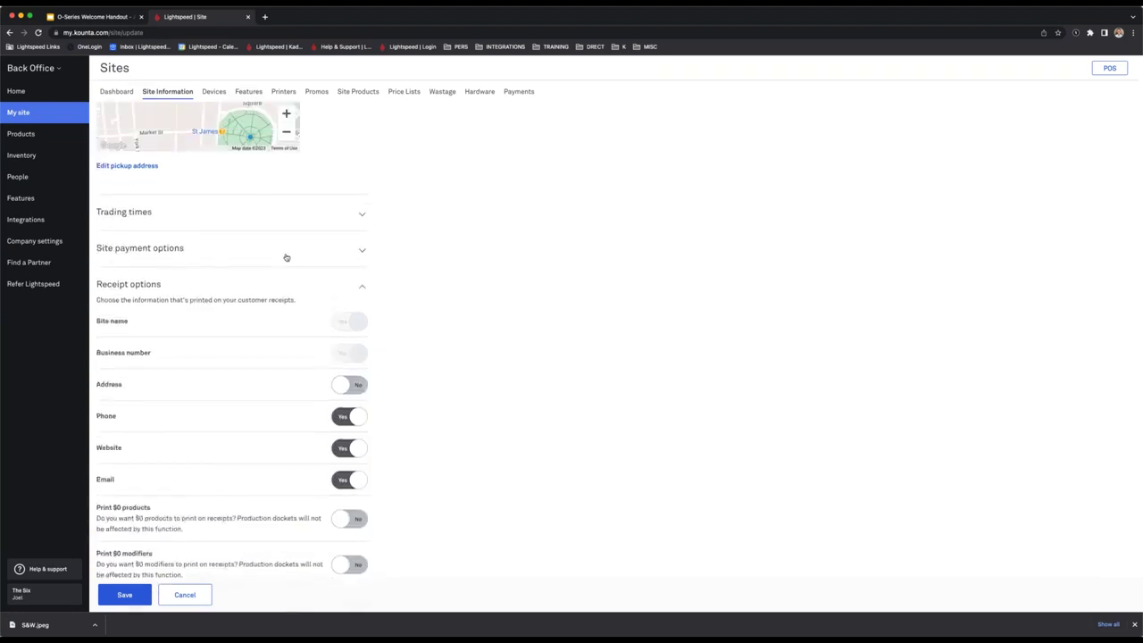
pyautogui.click(282, 253)
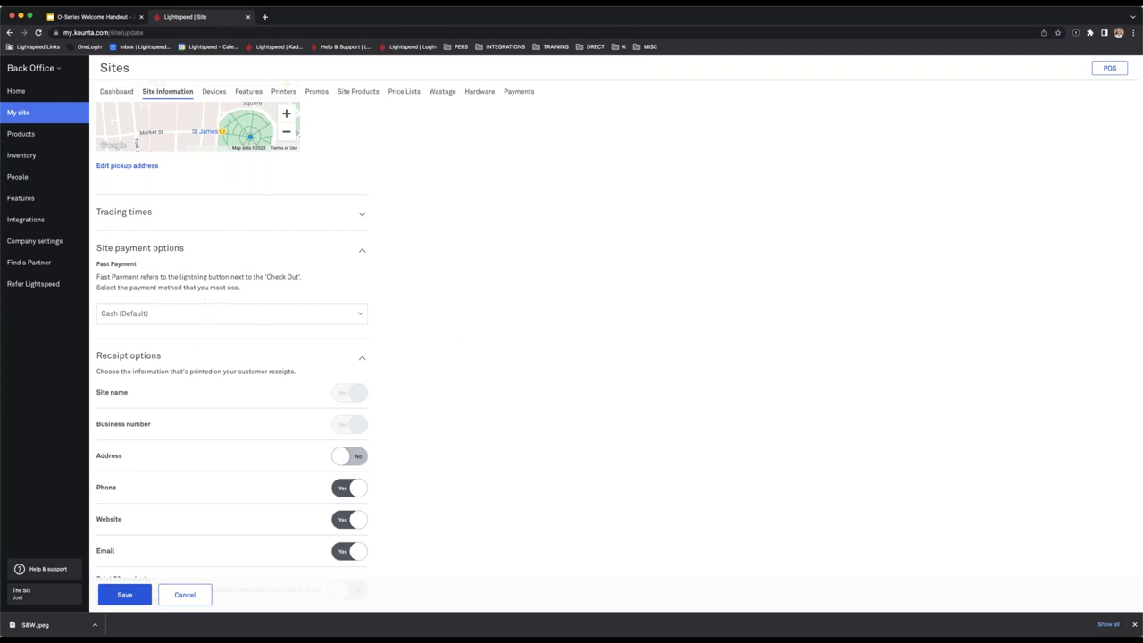
pyautogui.scroll(5, 429, 316)
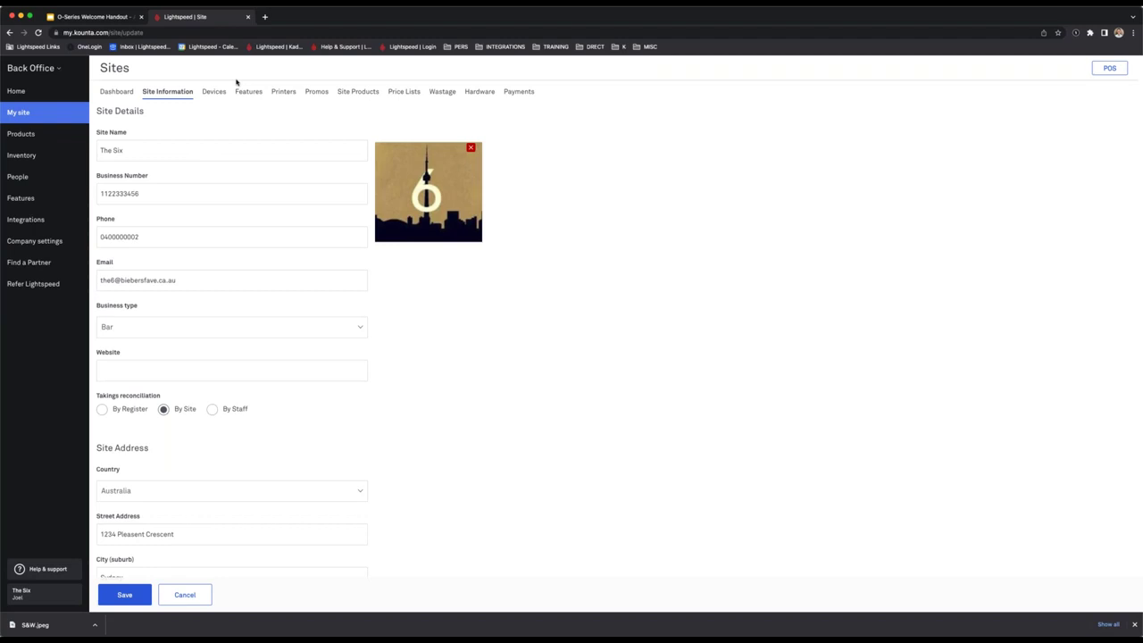
# Launch The Six's POS from the Back Office home in a new tab, reaching Active Users.
pyautogui.hotkey('alt', 'Return')
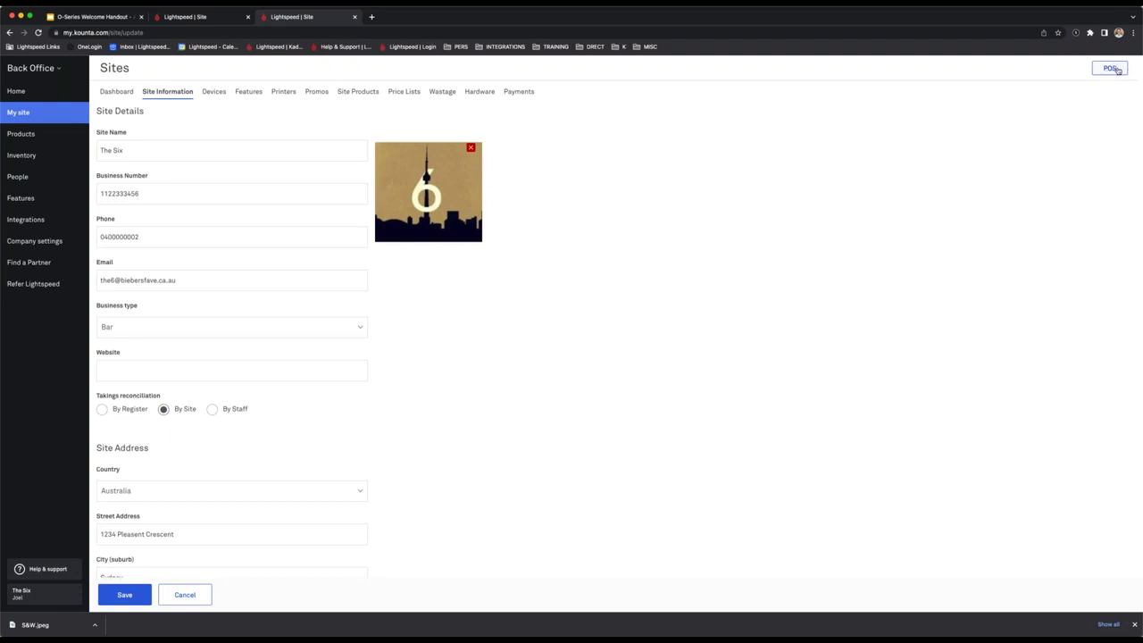
pyautogui.click(31, 90)
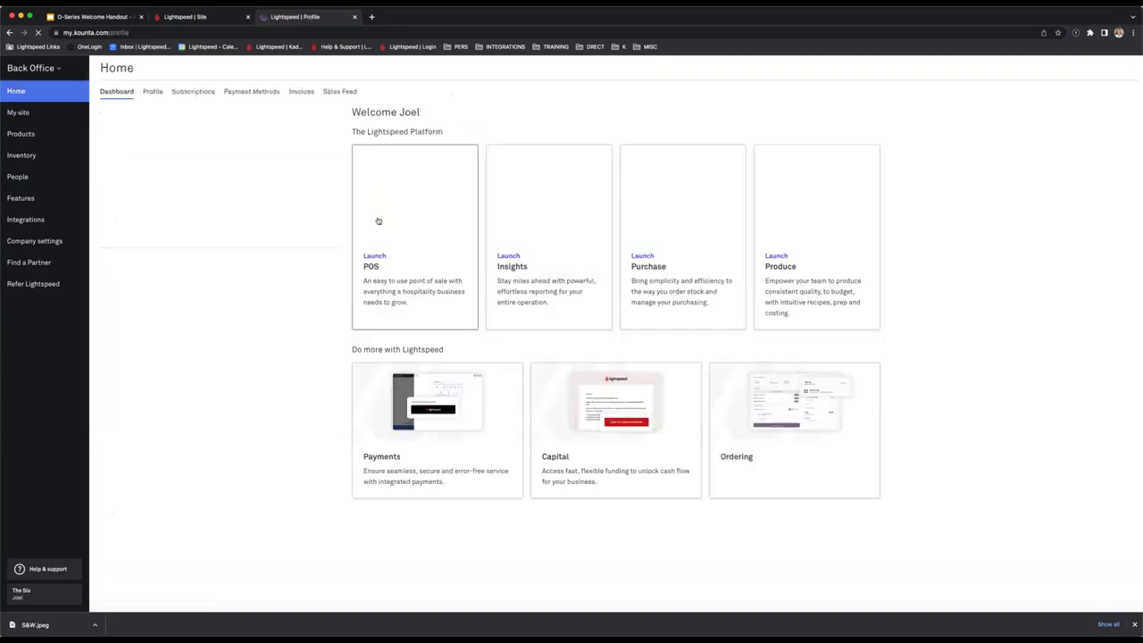
pyautogui.click(41, 78)
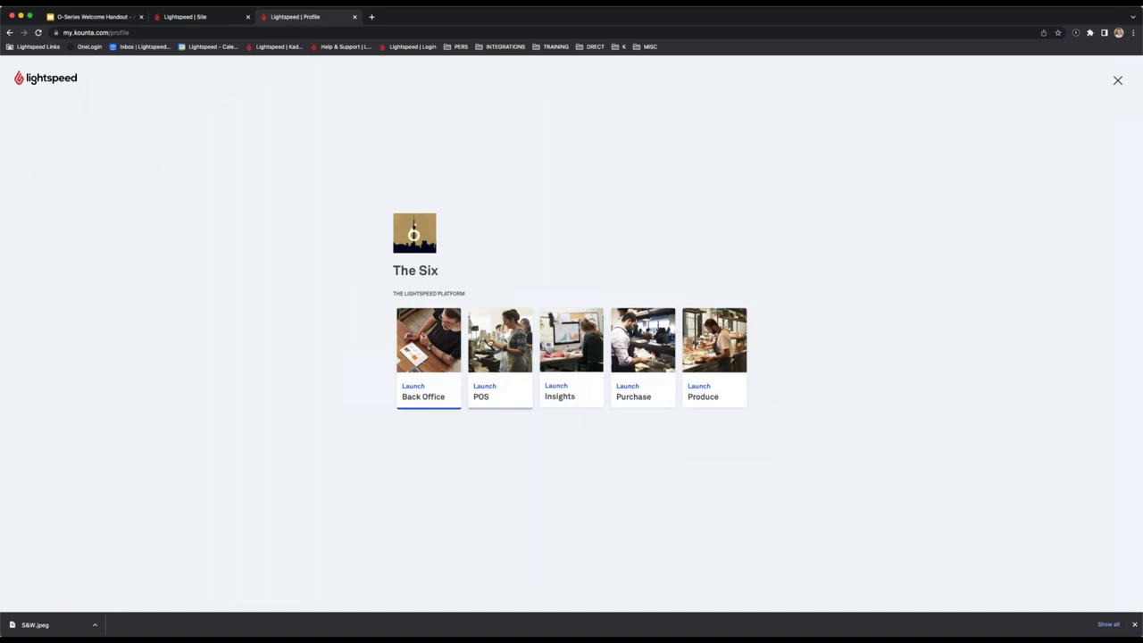
pyautogui.click(499, 357)
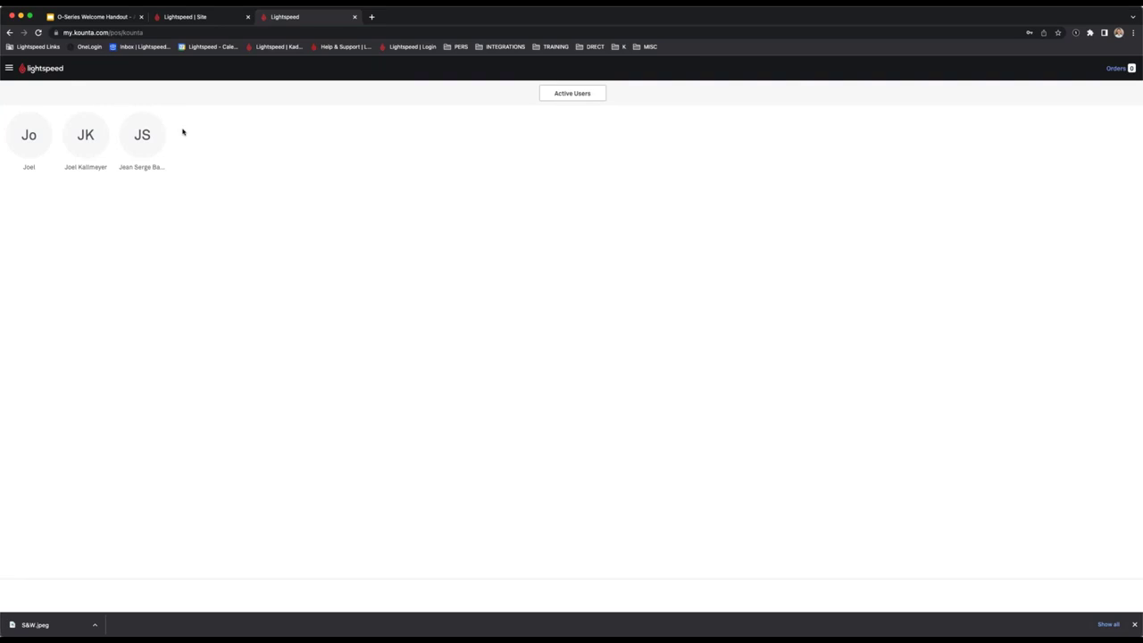
# Sign in to the POS with the staff PIN, then scroll through the Back Office site settings.
pyautogui.click(85, 135)
pyautogui.write('1111')
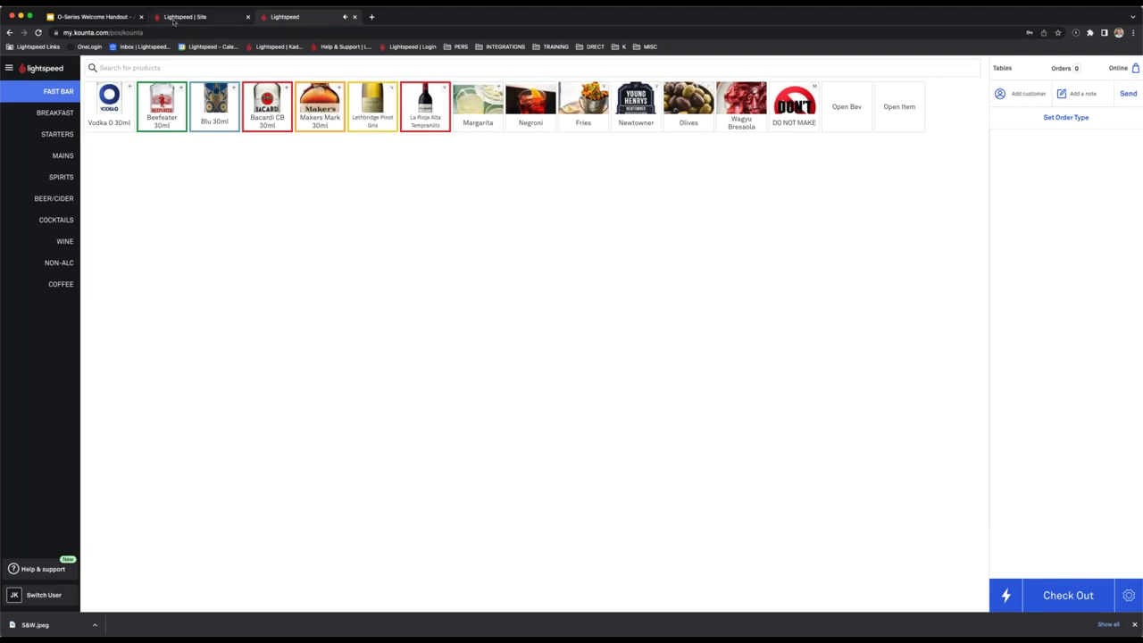
pyautogui.click(174, 21)
pyautogui.scroll(-3, 184, 500)
pyautogui.scroll(-15, 242, 390)
pyautogui.scroll(4, 242, 390)
pyautogui.scroll(2, 125, 201)
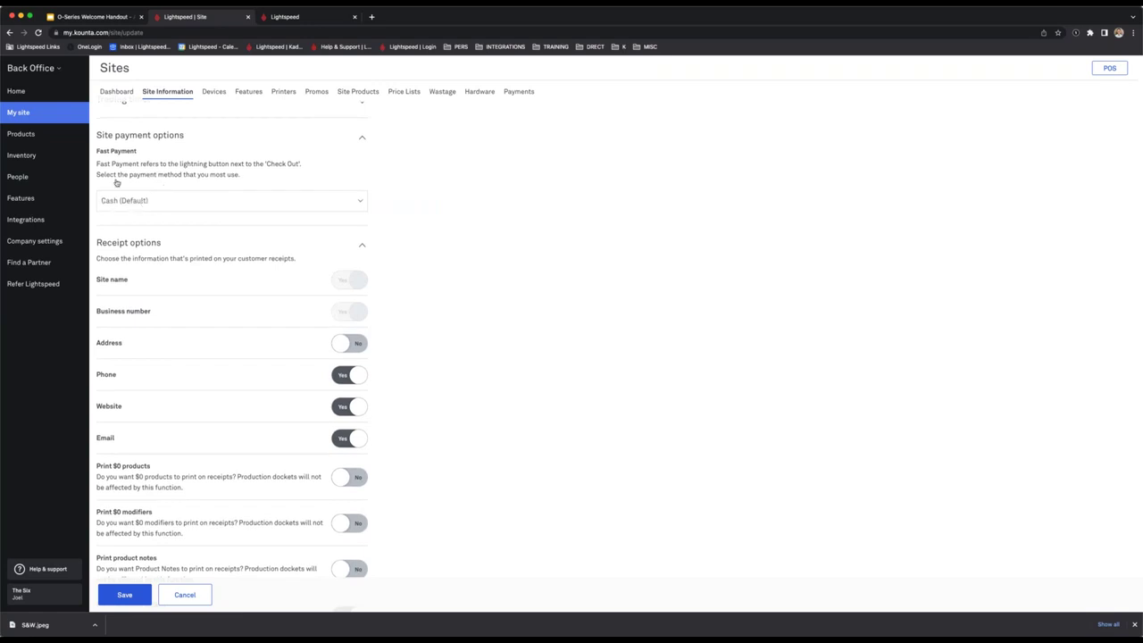
# Ring up an $18.00 Wagyu Bresaola sale using fast payment, then return to the Site tab.
pyautogui.click(294, 17)
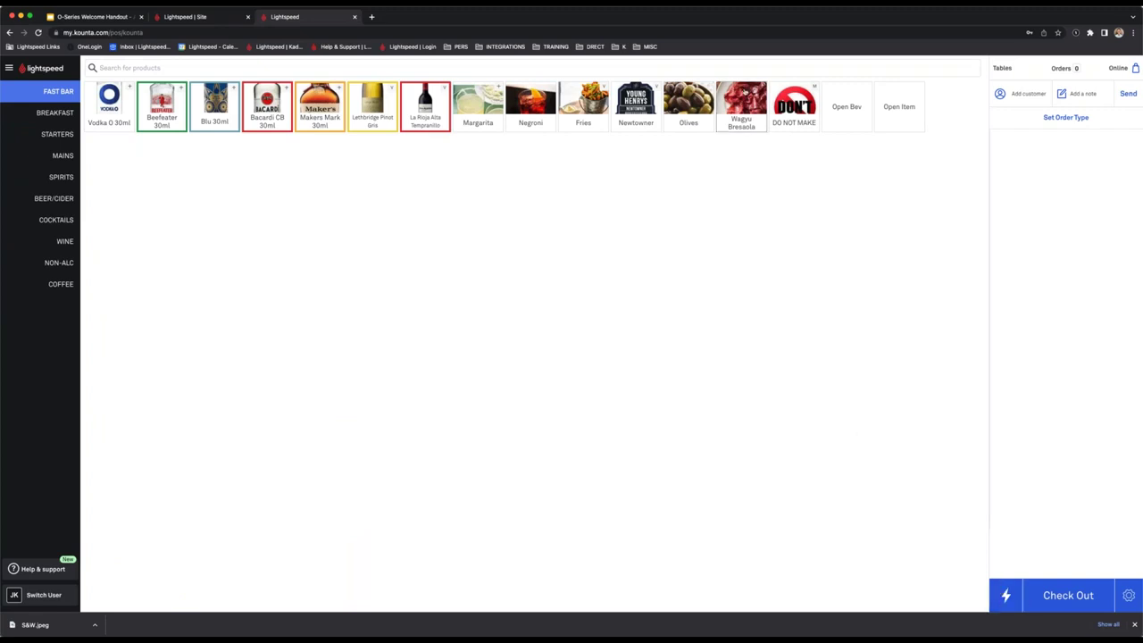
pyautogui.click(745, 92)
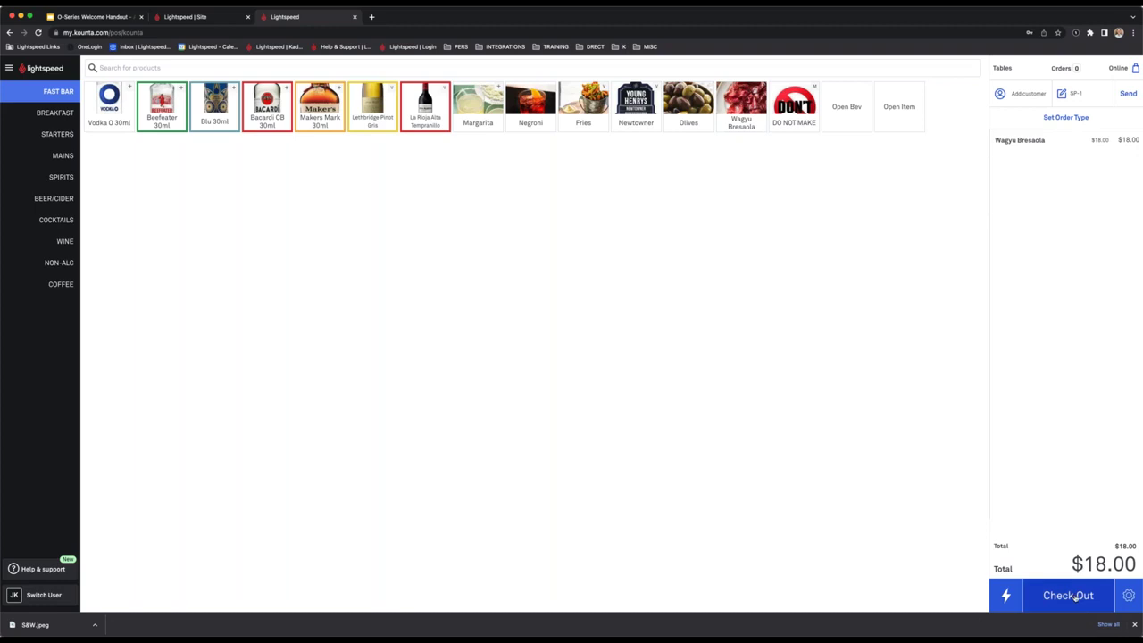
pyautogui.click(1067, 596)
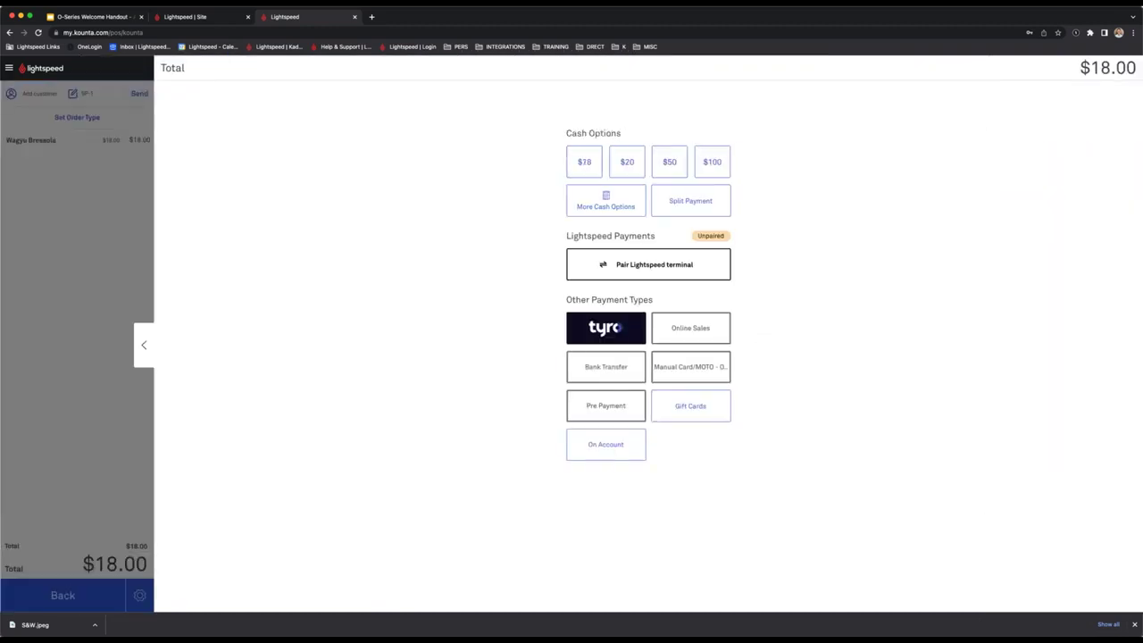
pyautogui.click(143, 345)
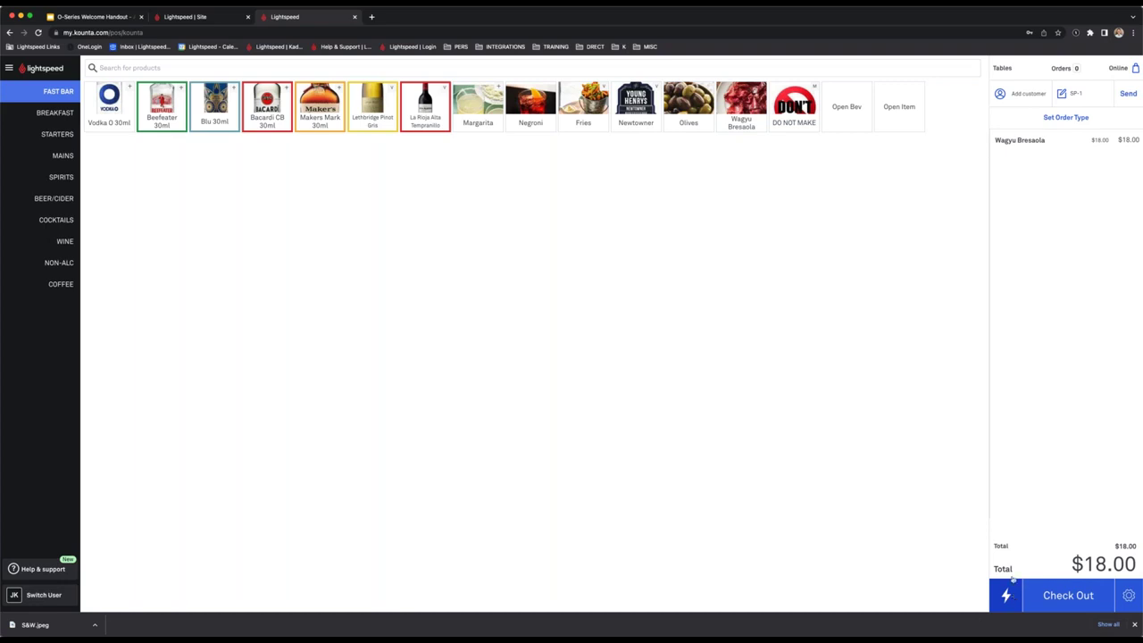
pyautogui.click(1011, 586)
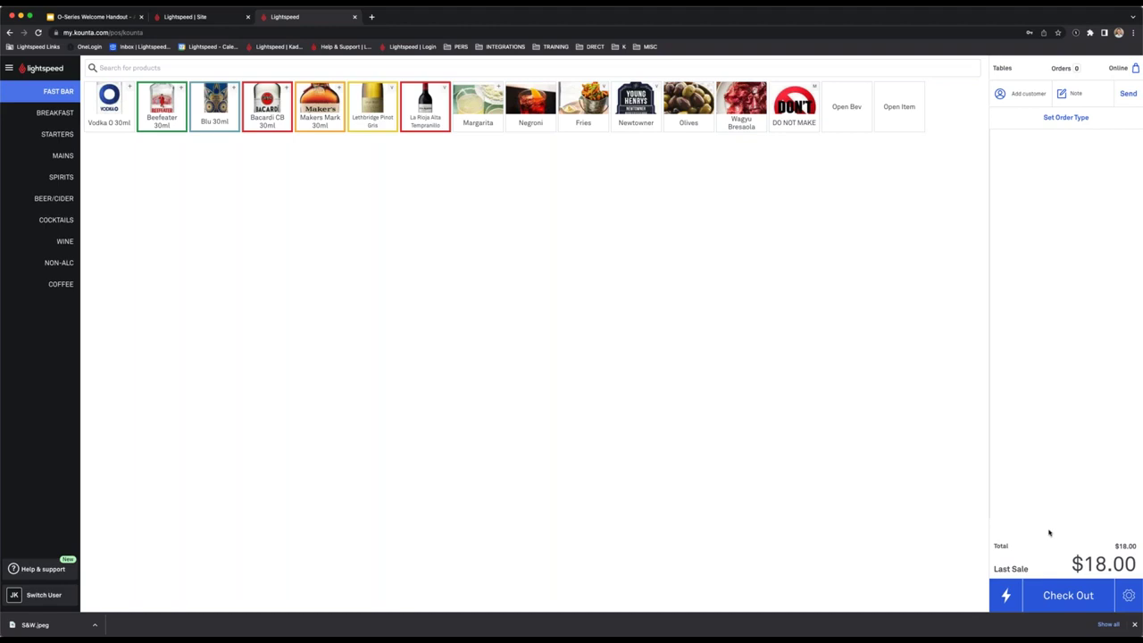
pyautogui.click(267, 105)
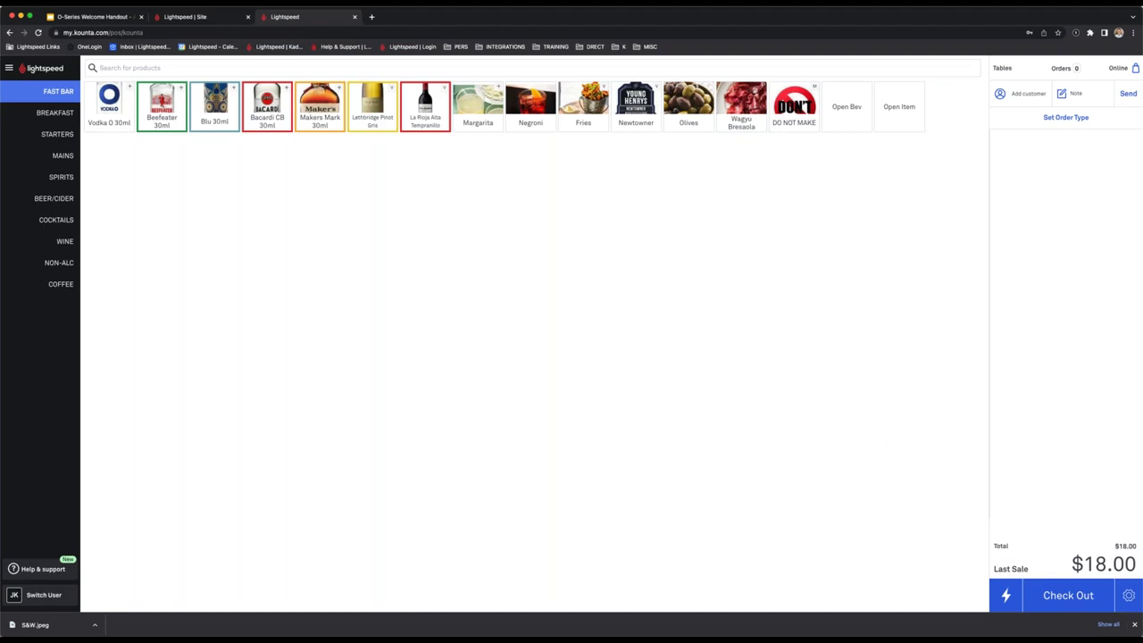
pyautogui.click(179, 18)
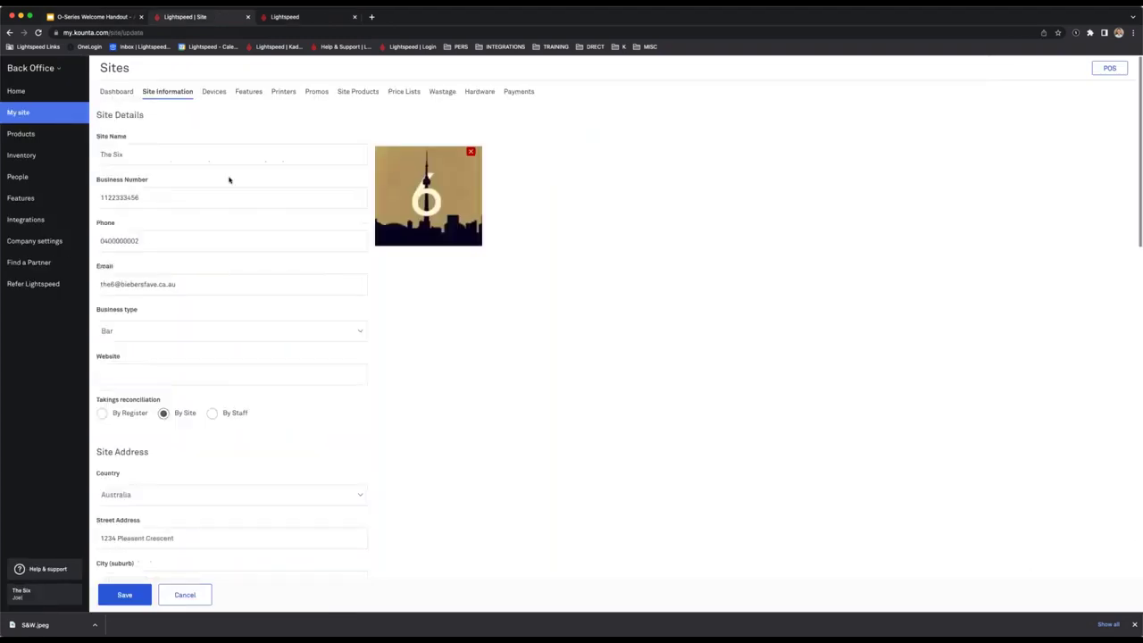
# View the Devices registers list (Bar, Bar 2, Counter), then go back to the POS.
pyautogui.click(213, 92)
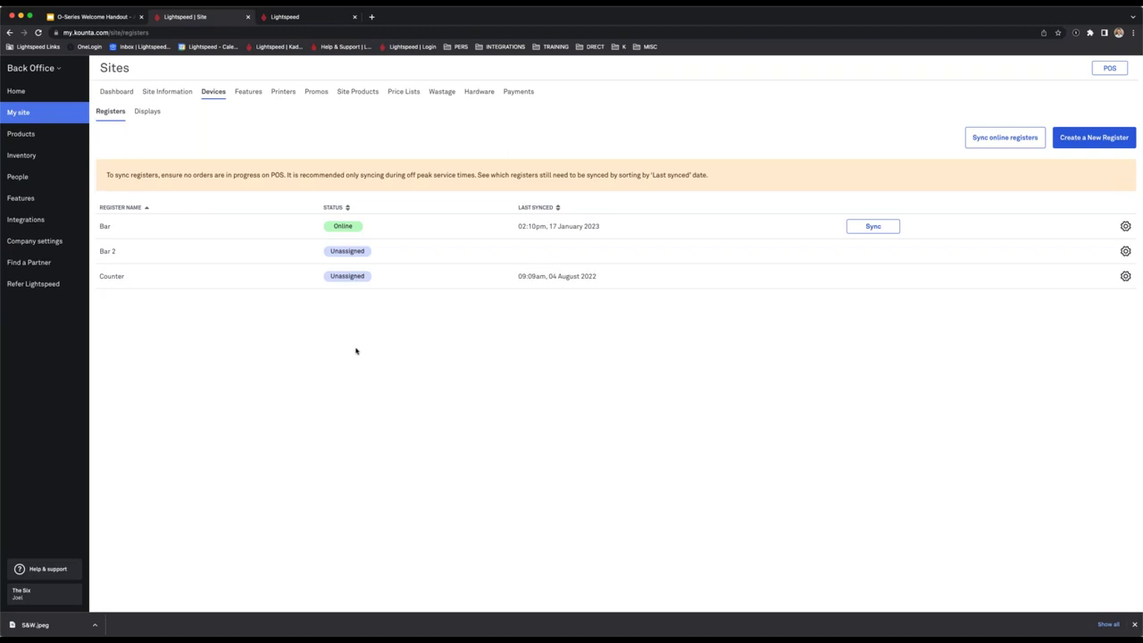
pyautogui.click(326, 16)
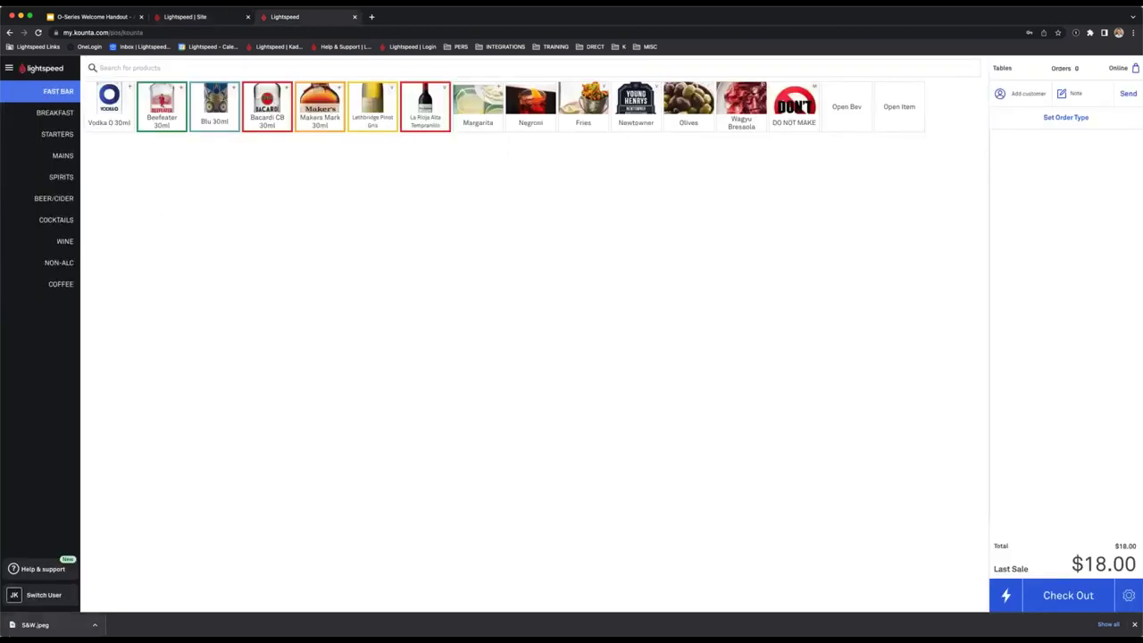
# Look over the POS Help & support options, then return to the Back Office Devices > Registers list.
pyautogui.click(40, 569)
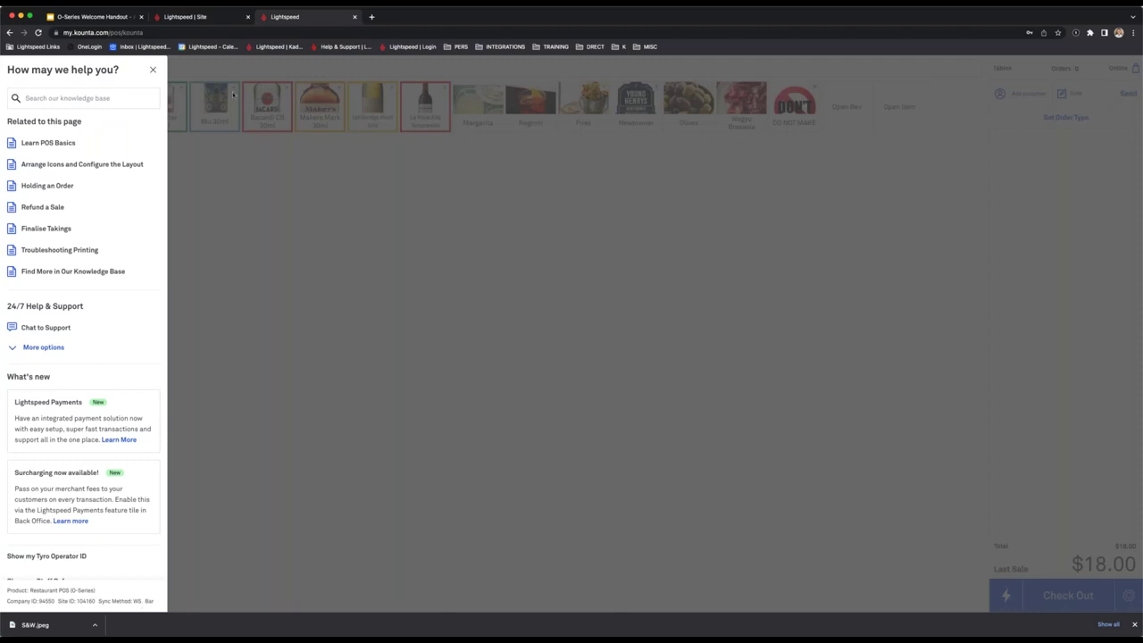
pyautogui.click(179, 17)
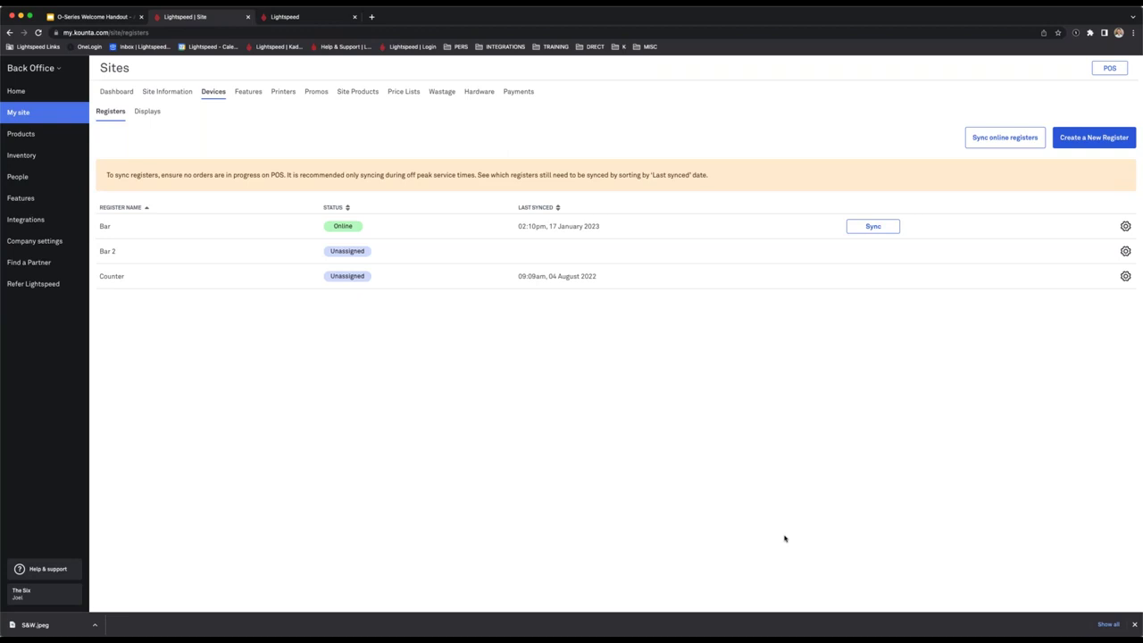
pyautogui.click(402, 278)
# Cancel the Create a New Register dialog without adding one, then bring up the POS main menu.
pyautogui.click(1093, 138)
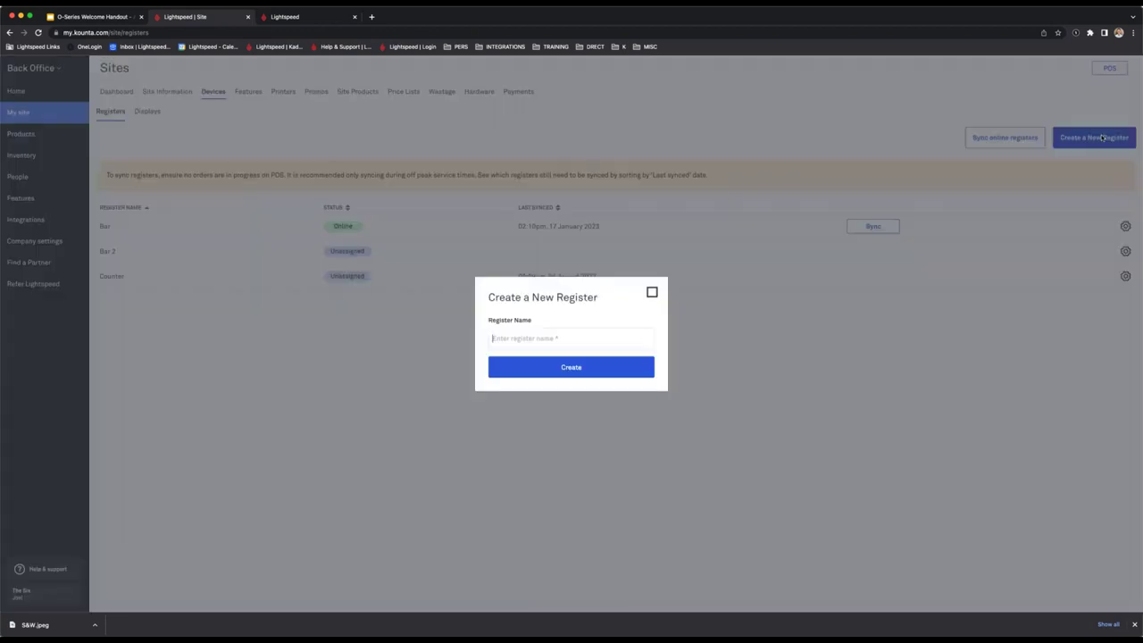
pyautogui.click(651, 294)
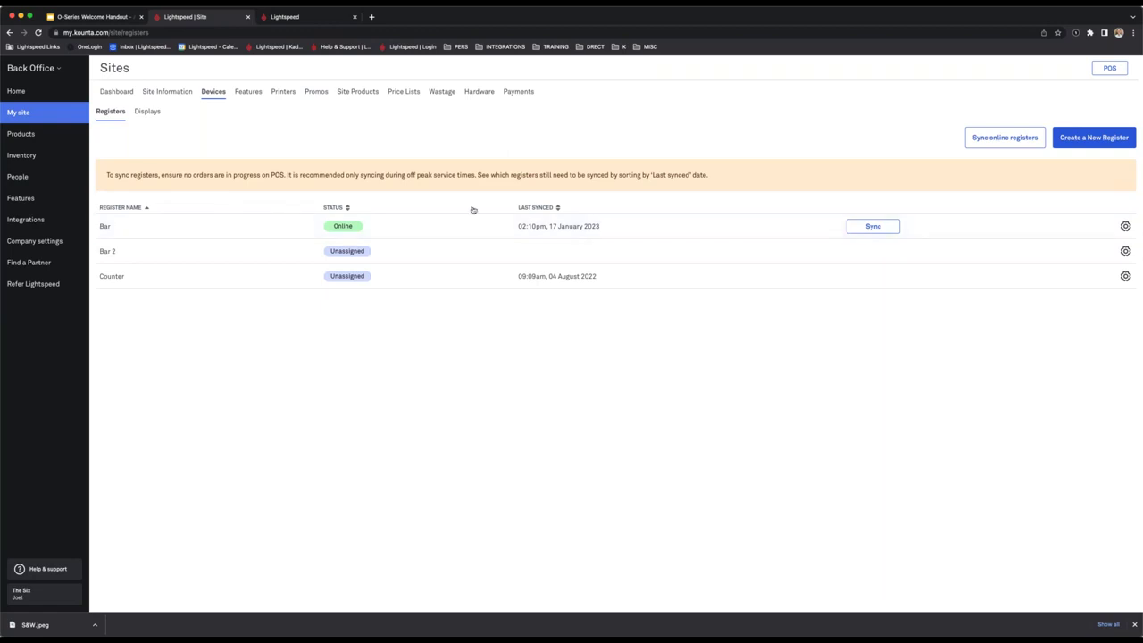
pyautogui.click(311, 19)
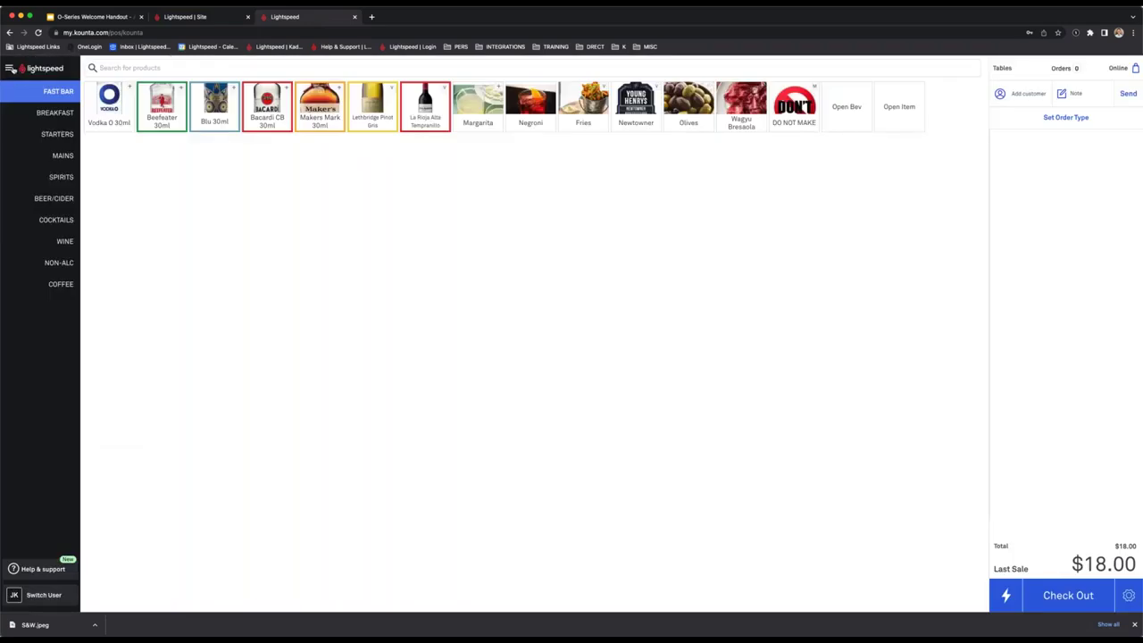
pyautogui.click(9, 67)
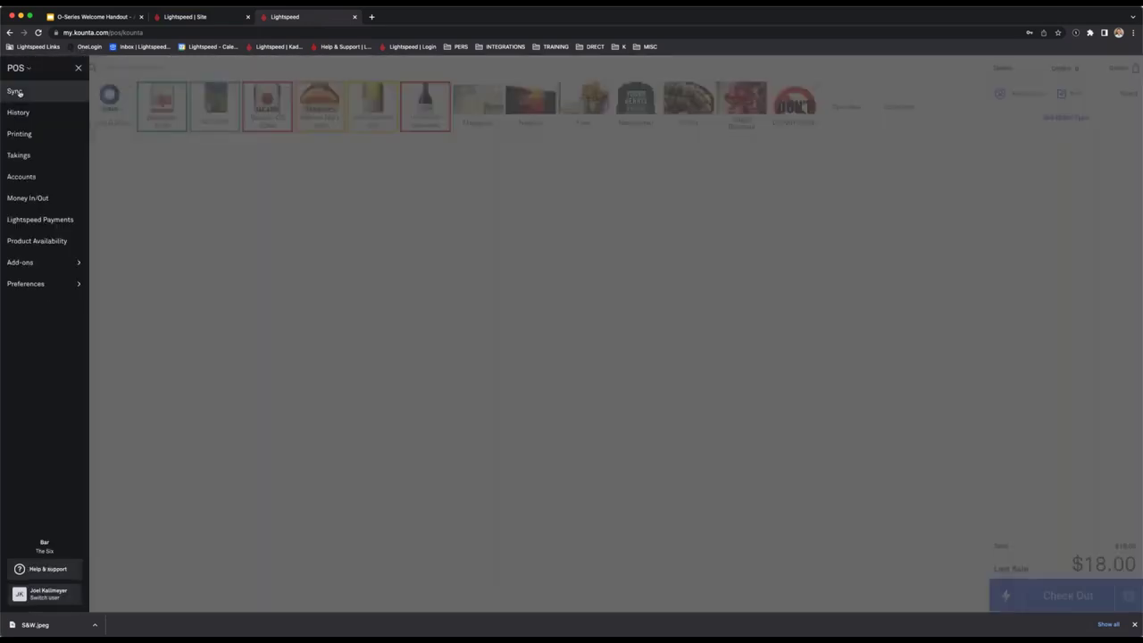
# Sync the Bar register from the POS menu and its Back Office row, then open its settings.
pyautogui.click(15, 92)
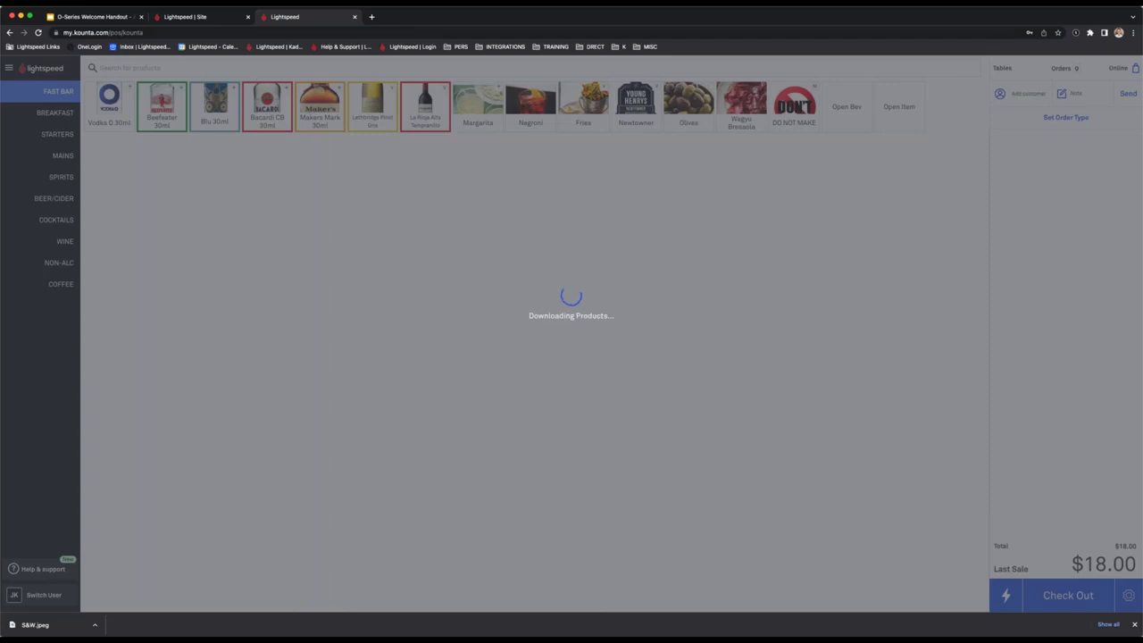
pyautogui.click(209, 17)
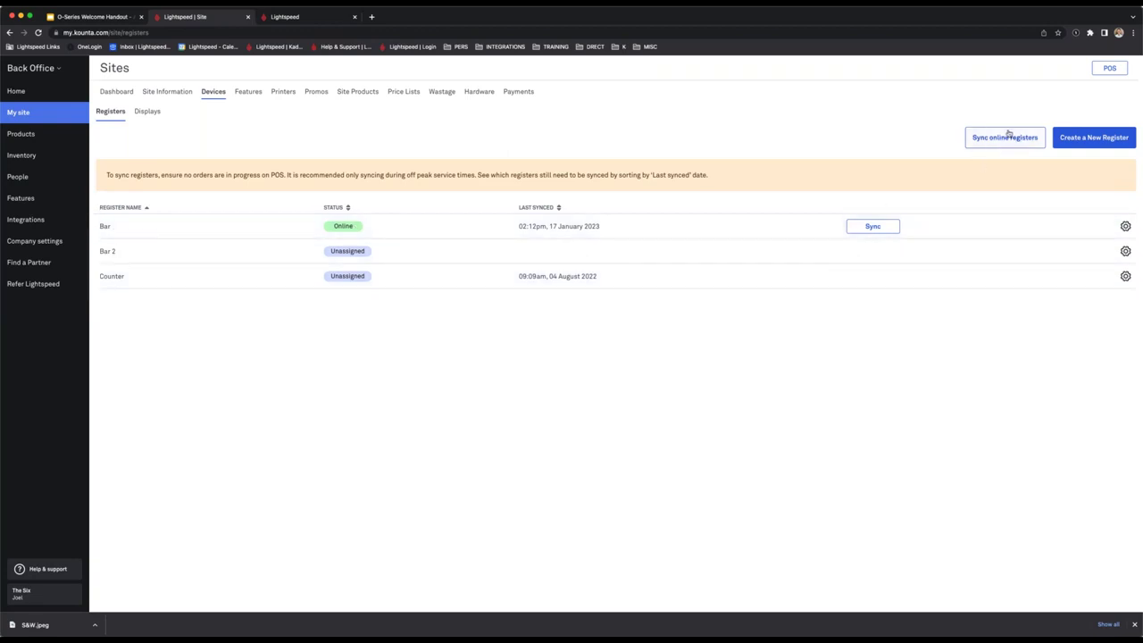
pyautogui.click(884, 227)
pyautogui.click(285, 17)
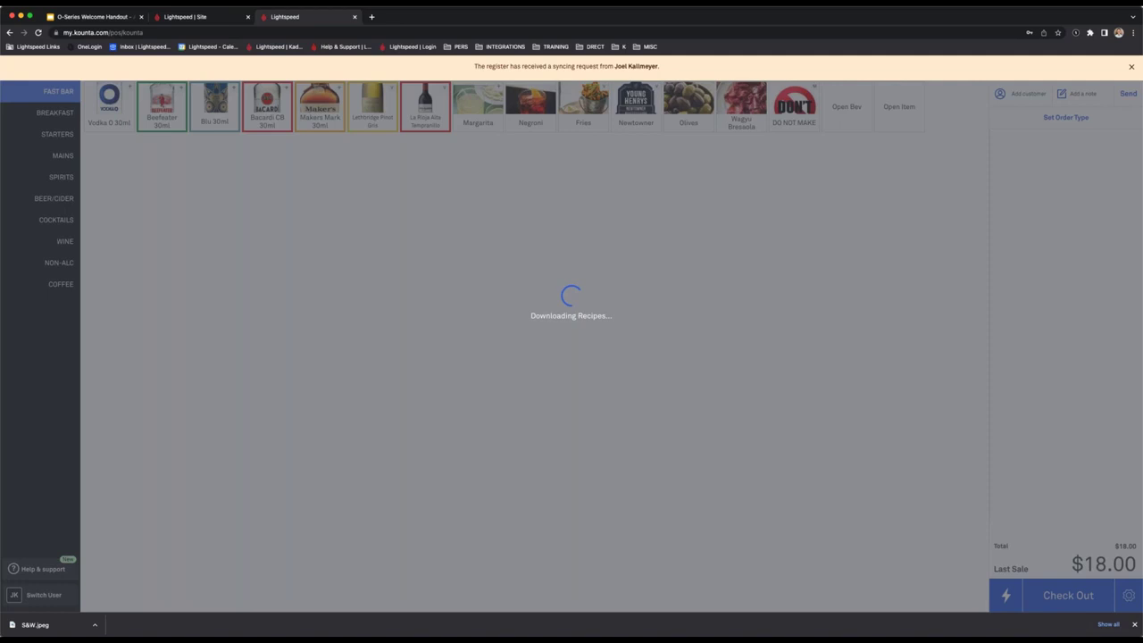
pyautogui.click(197, 20)
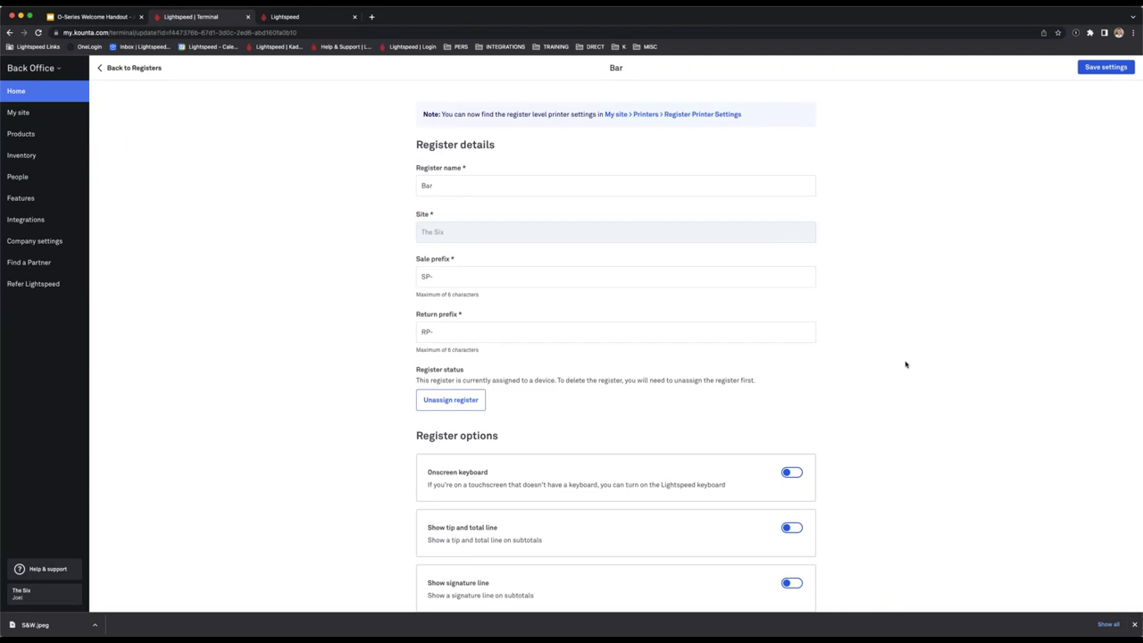
# Review the Bar register's automatic inactivity log-out and cash payment options without changing them.
pyautogui.scroll(-5, 892, 367)
pyautogui.scroll(-1, 893, 367)
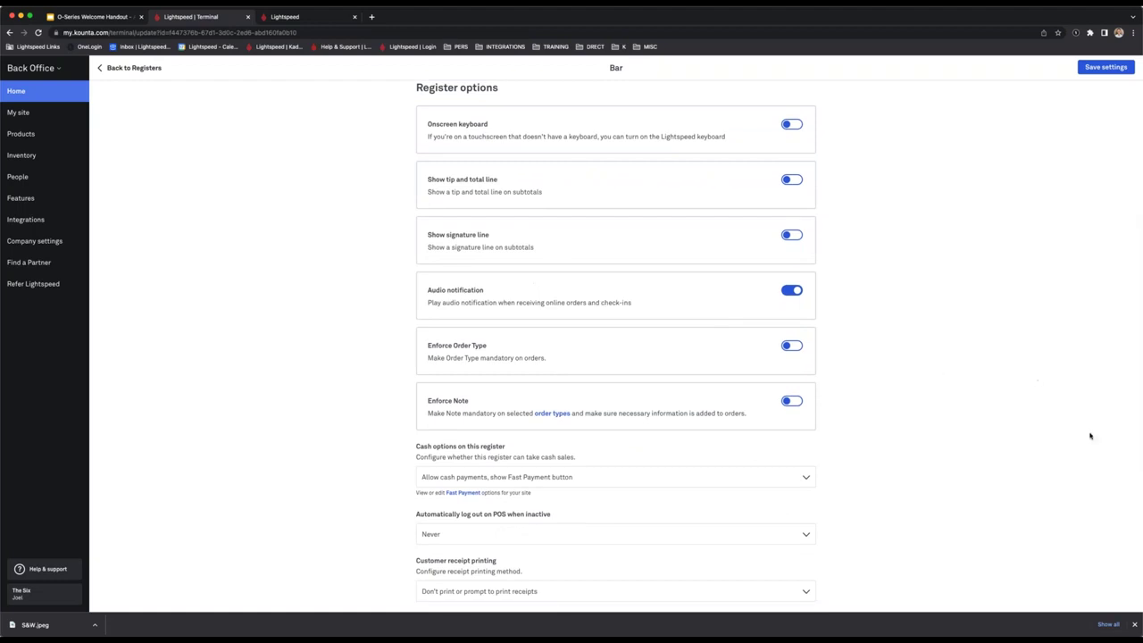
pyautogui.scroll(-7, 1043, 424)
pyautogui.scroll(1, 839, 357)
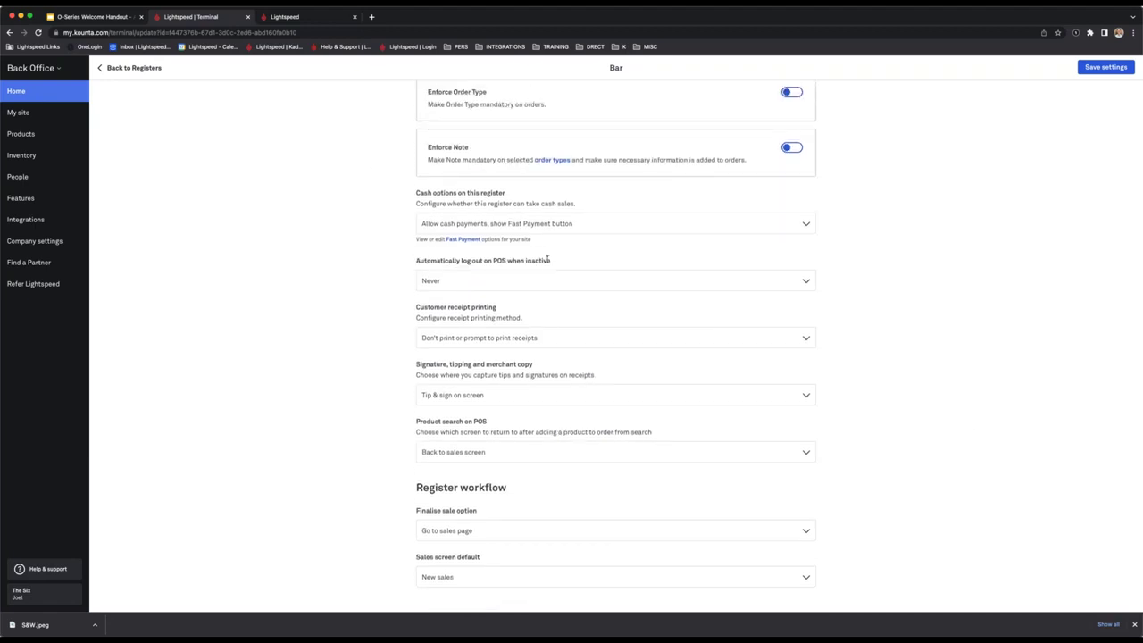
pyautogui.moveTo(560, 260); pyautogui.dragTo(418, 261)
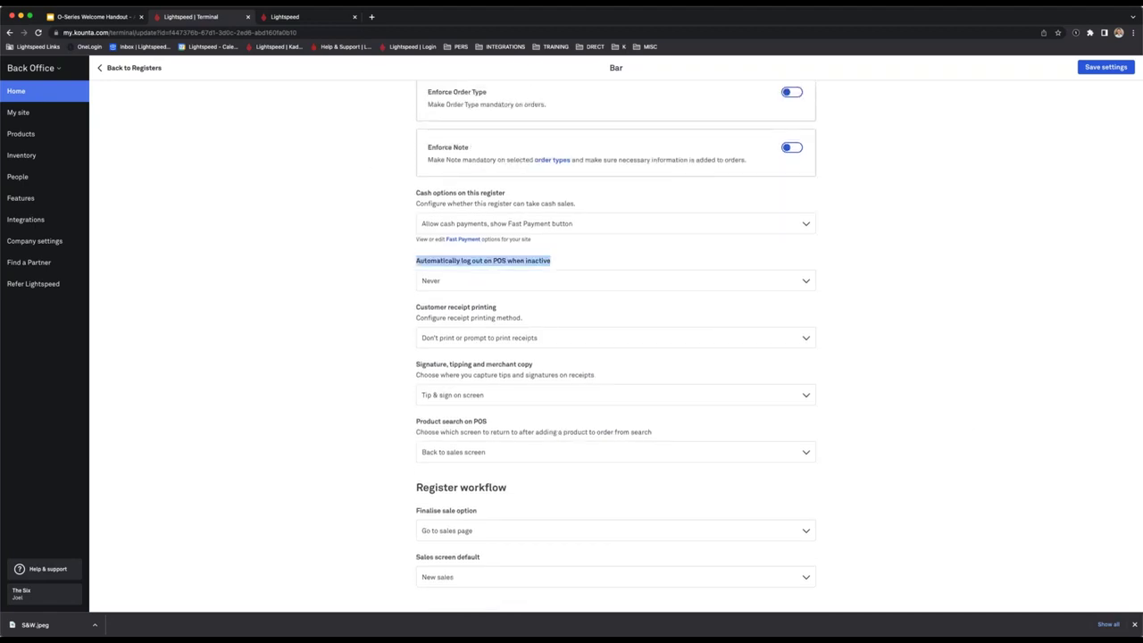
pyautogui.click(603, 266)
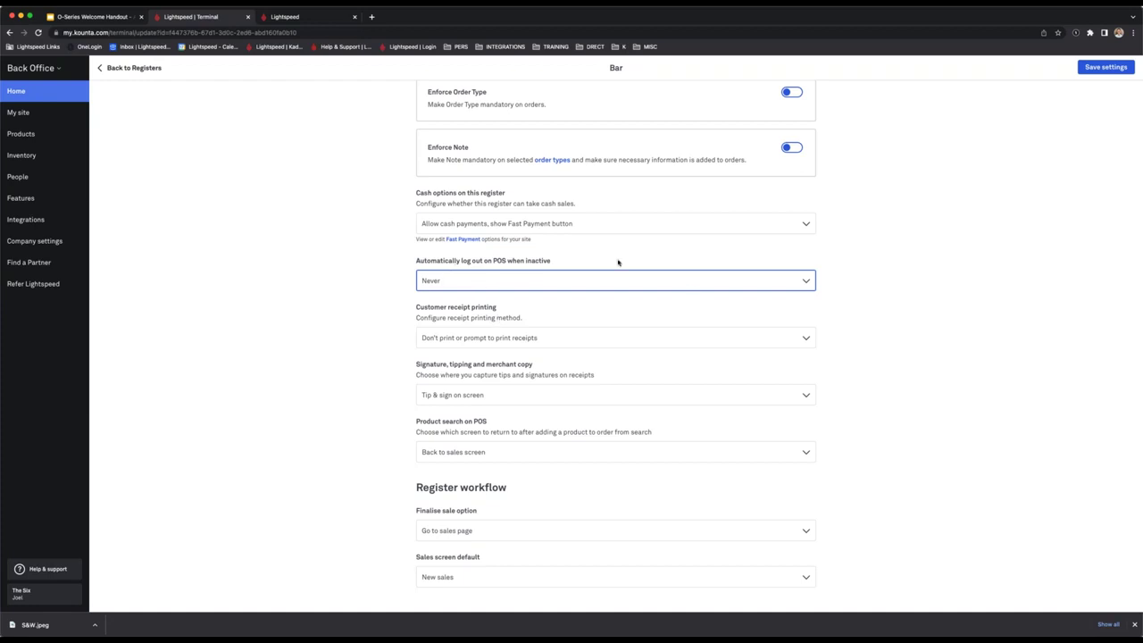
pyautogui.click(568, 227)
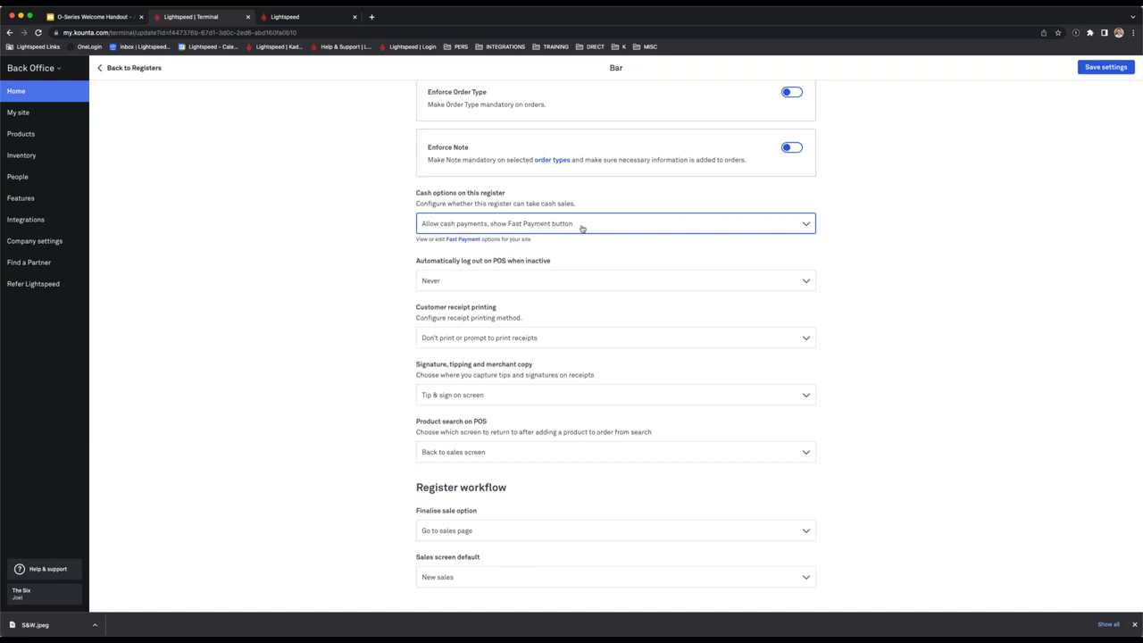
# Review the Register workflow and finalise sale options, then return to the POS sales screen.
pyautogui.scroll(-1, 888, 246)
pyautogui.scroll(-2, 888, 247)
pyautogui.moveTo(521, 454); pyautogui.dragTo(394, 458)
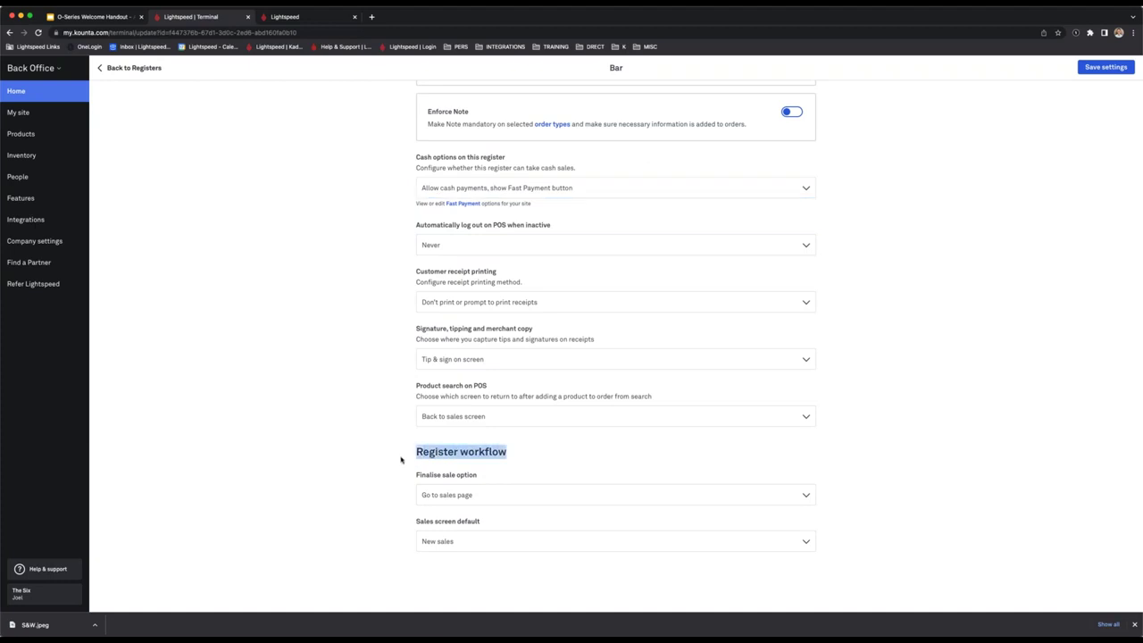
pyautogui.click(520, 457)
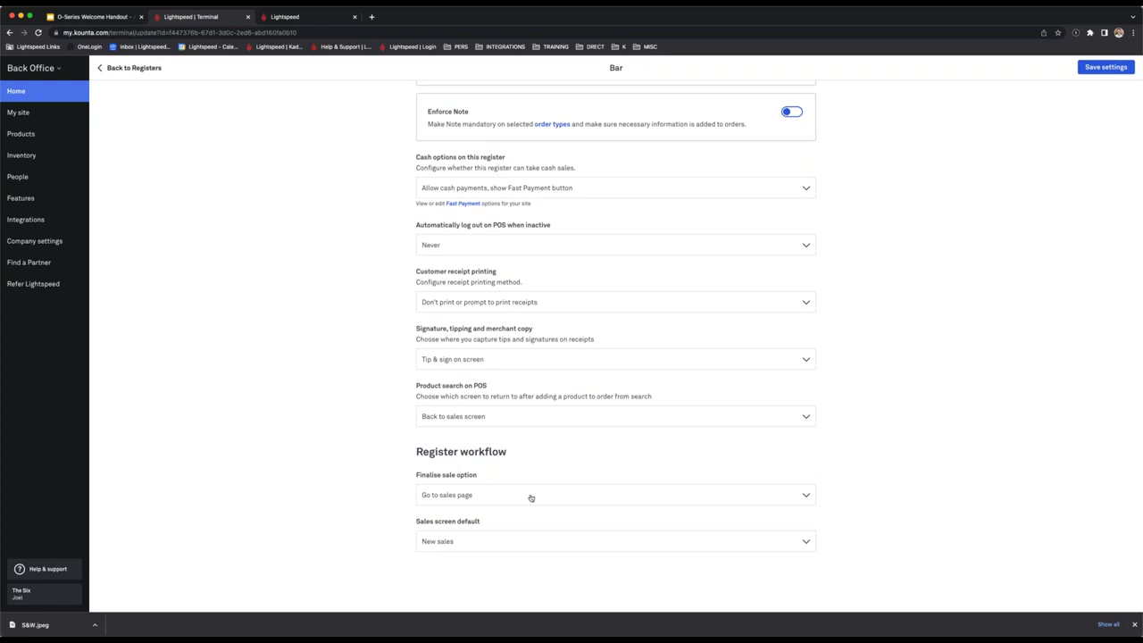
pyautogui.click(530, 497)
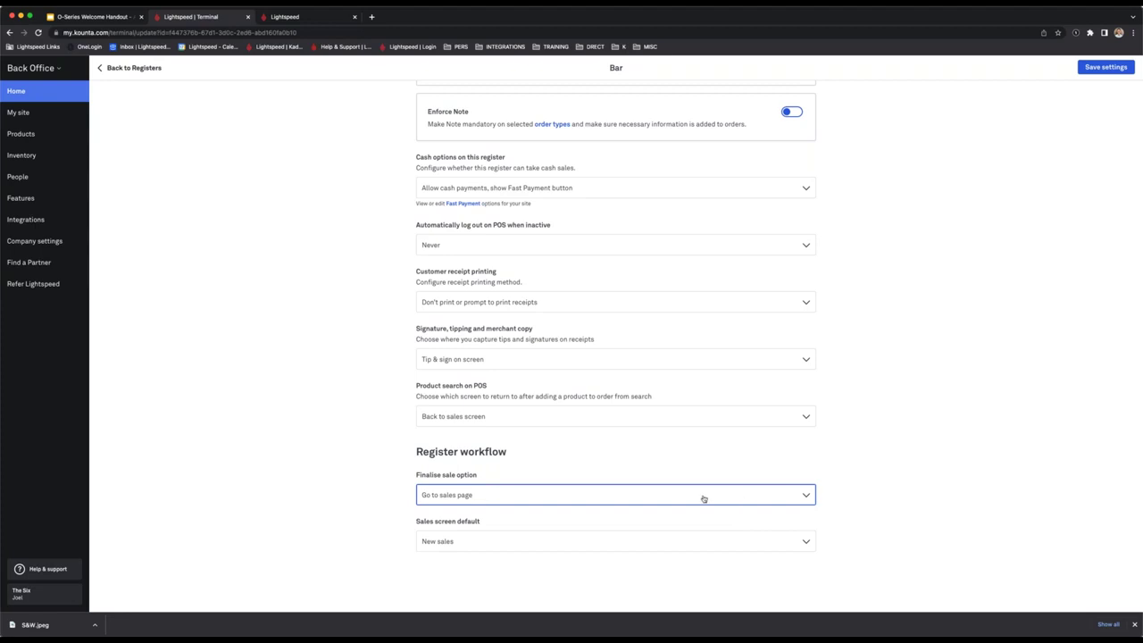
pyautogui.scroll(-1, 324, 473)
pyautogui.hotkey('ctrl', 'Tab')
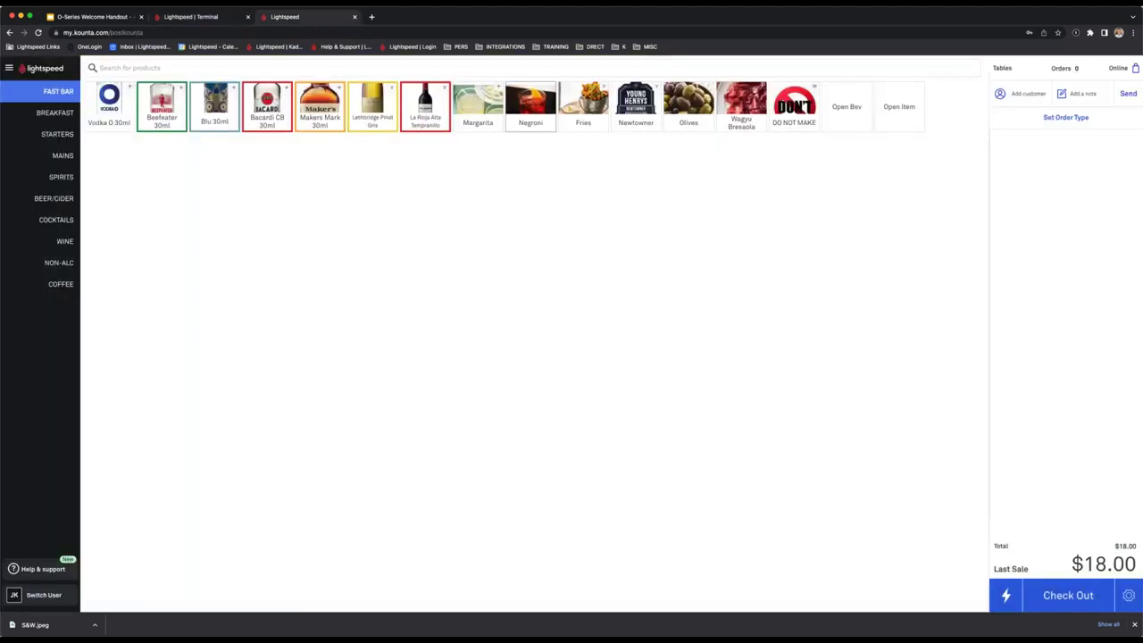
# Ring up and instantly pay a Negroni on the POS, then compare its product grid with the Bar settings.
pyautogui.click(530, 106)
pyautogui.click(1005, 595)
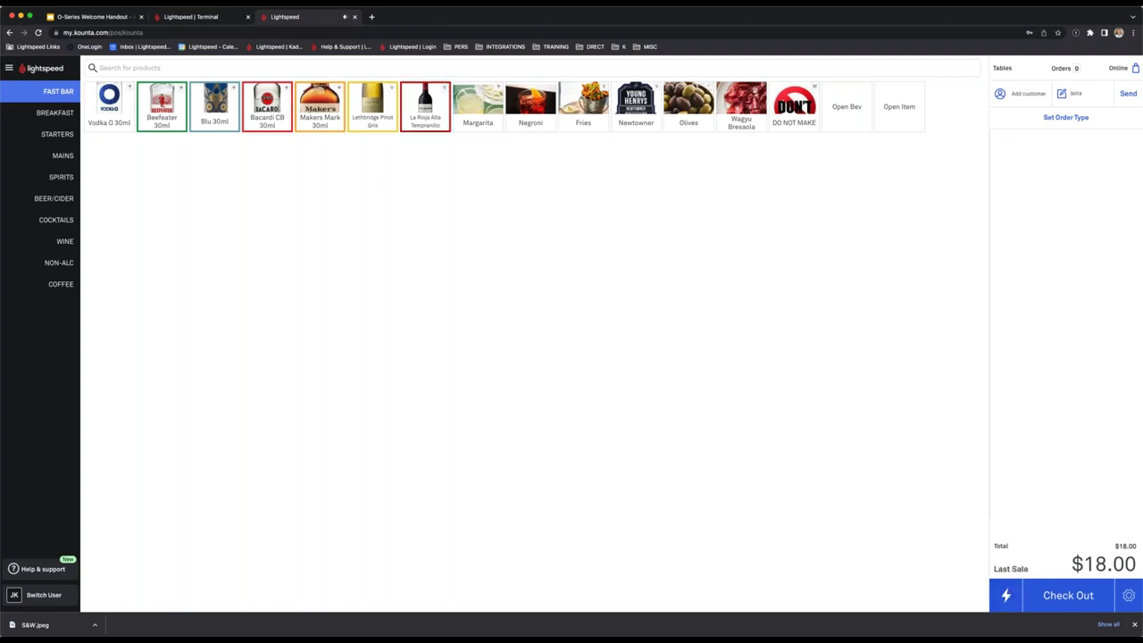
pyautogui.click(192, 17)
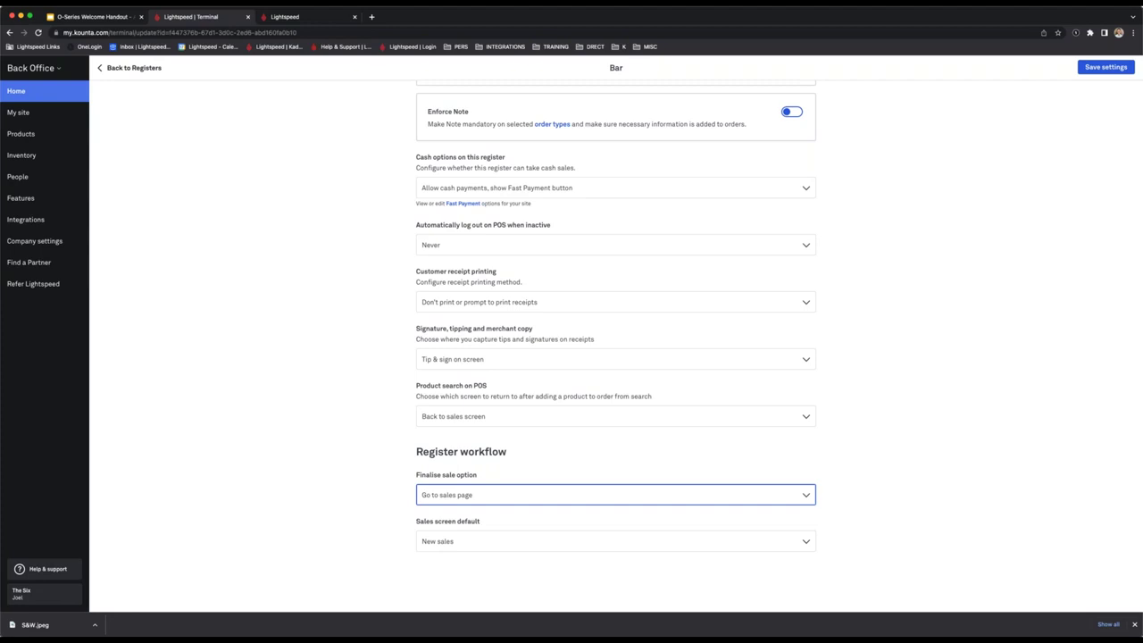
pyautogui.click(322, 18)
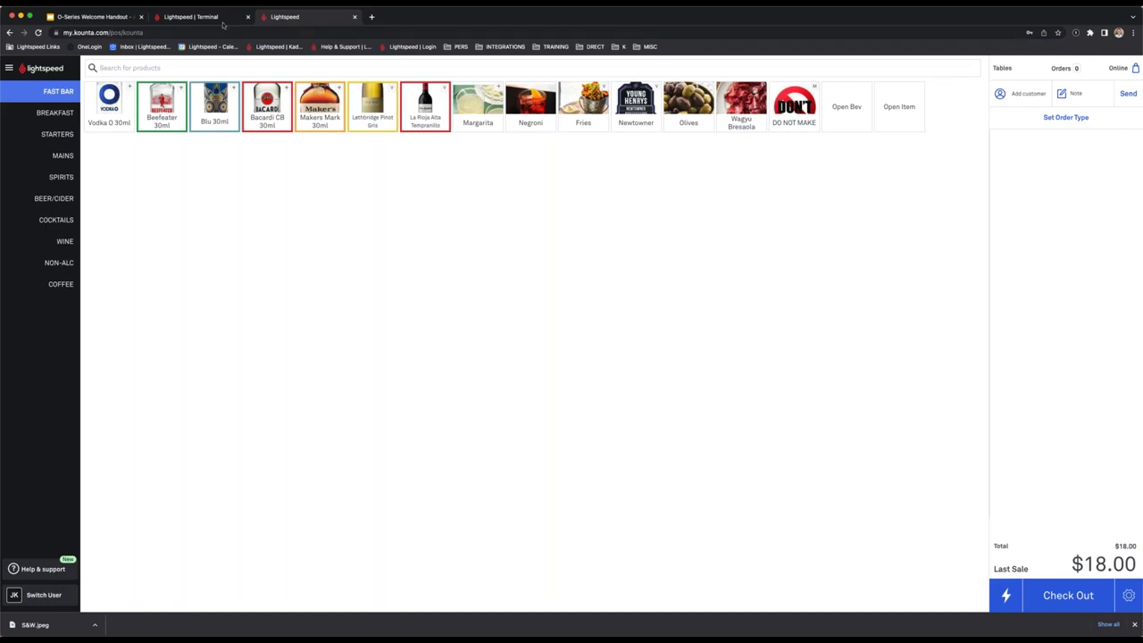
pyautogui.click(218, 20)
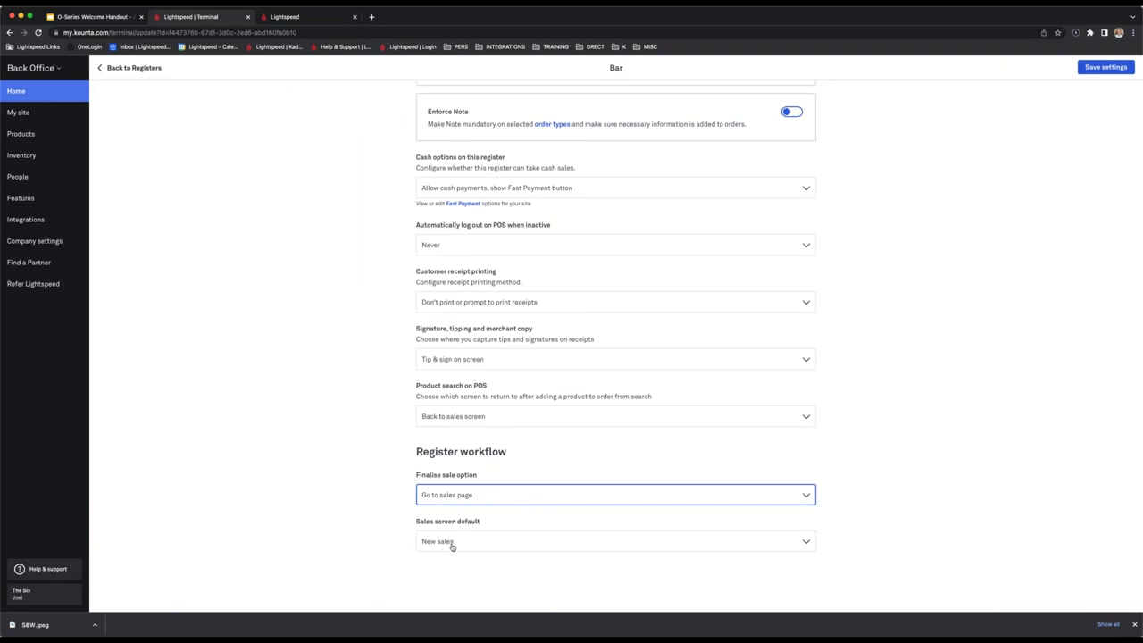
# Review the Bar register's Sales screen default setting against the POS tables floor plan.
pyautogui.moveTo(496, 525); pyautogui.dragTo(412, 523)
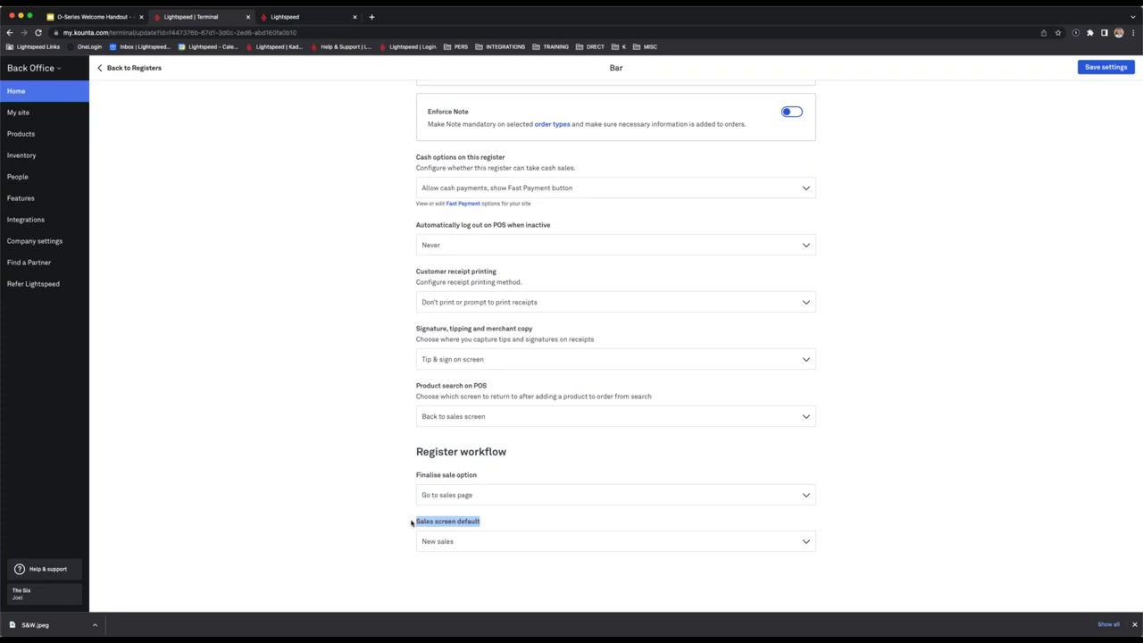
pyautogui.click(460, 531)
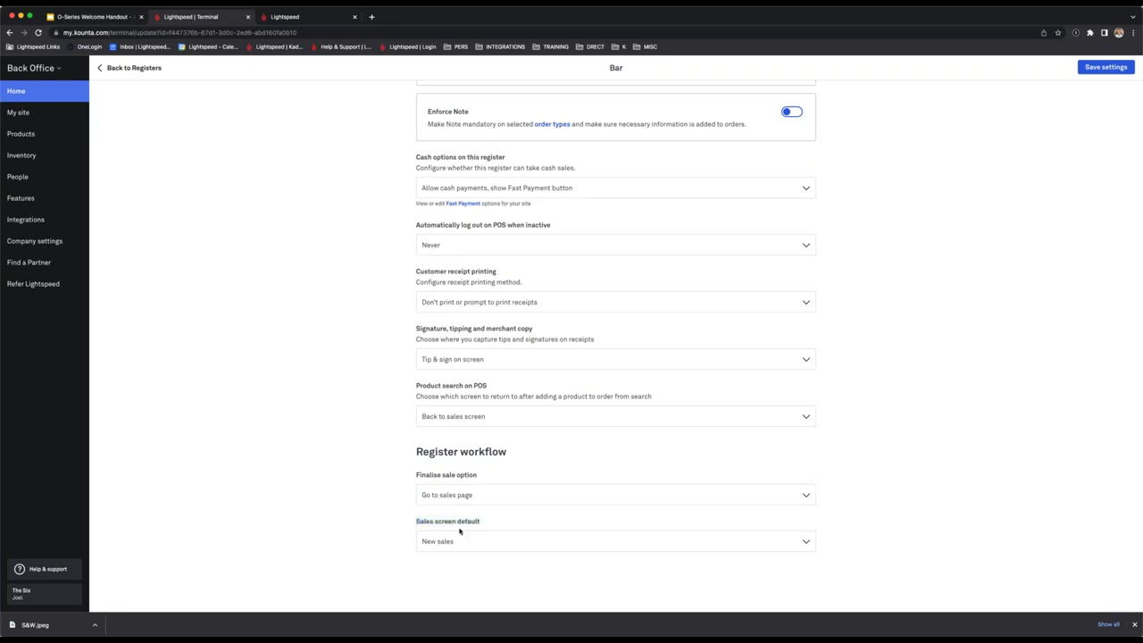
pyautogui.click(313, 18)
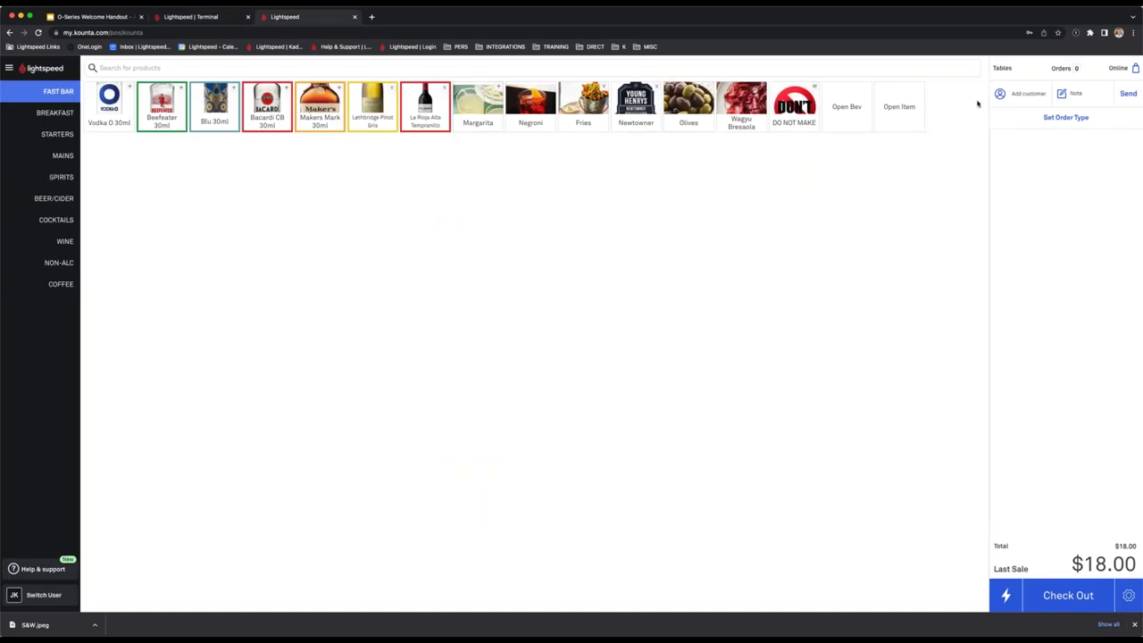
pyautogui.click(1001, 68)
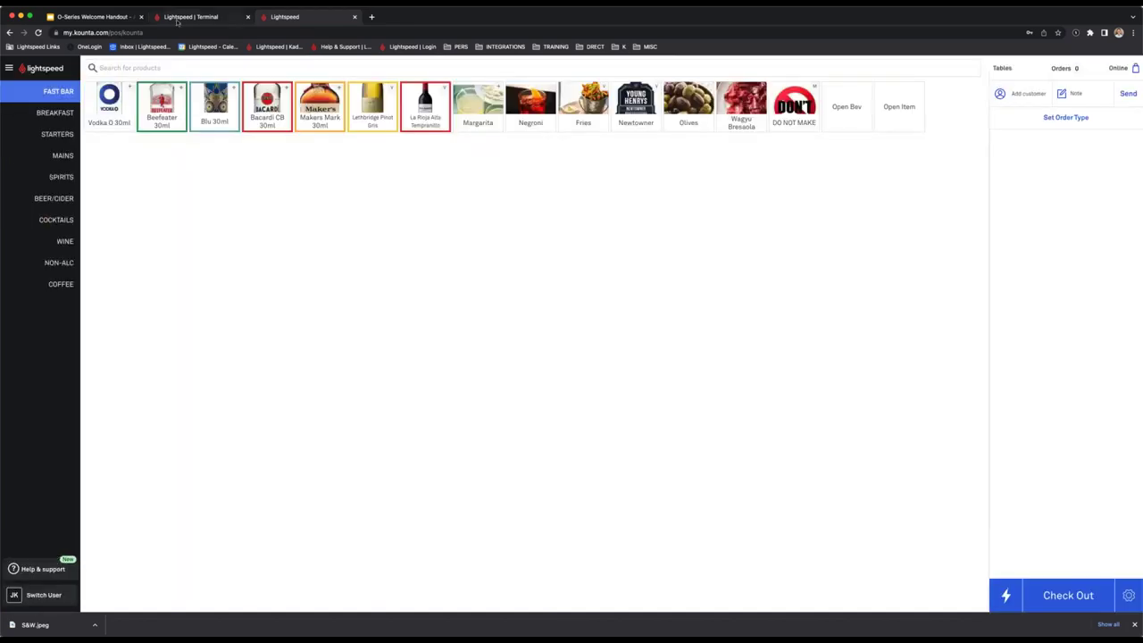
pyautogui.click(178, 20)
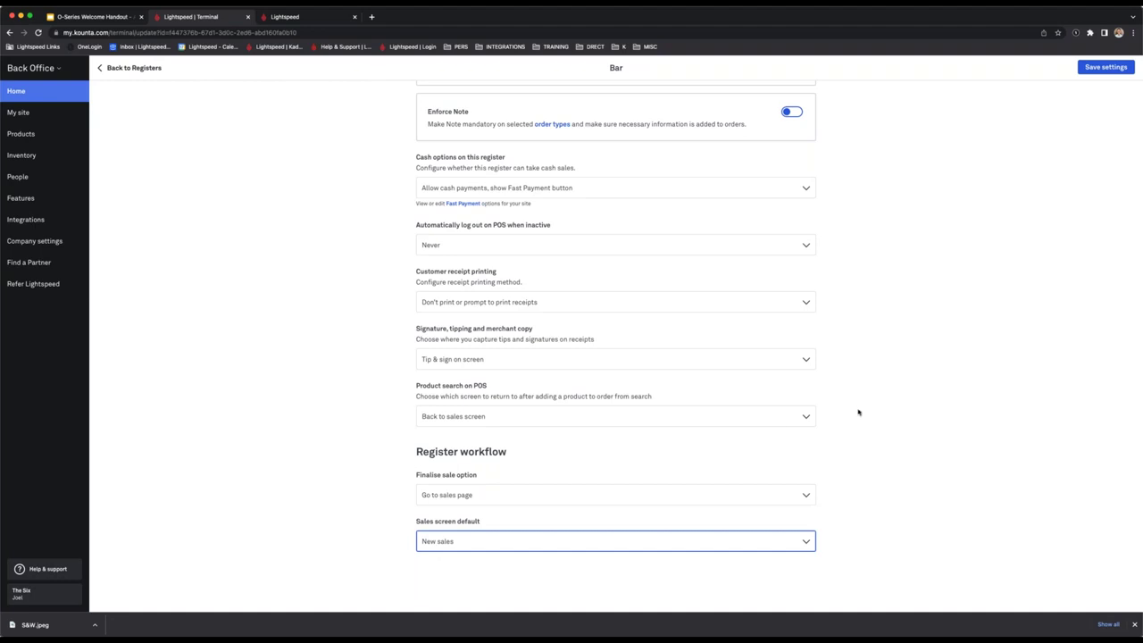
pyautogui.scroll(2, 609, 331)
pyautogui.scroll(10, 609, 331)
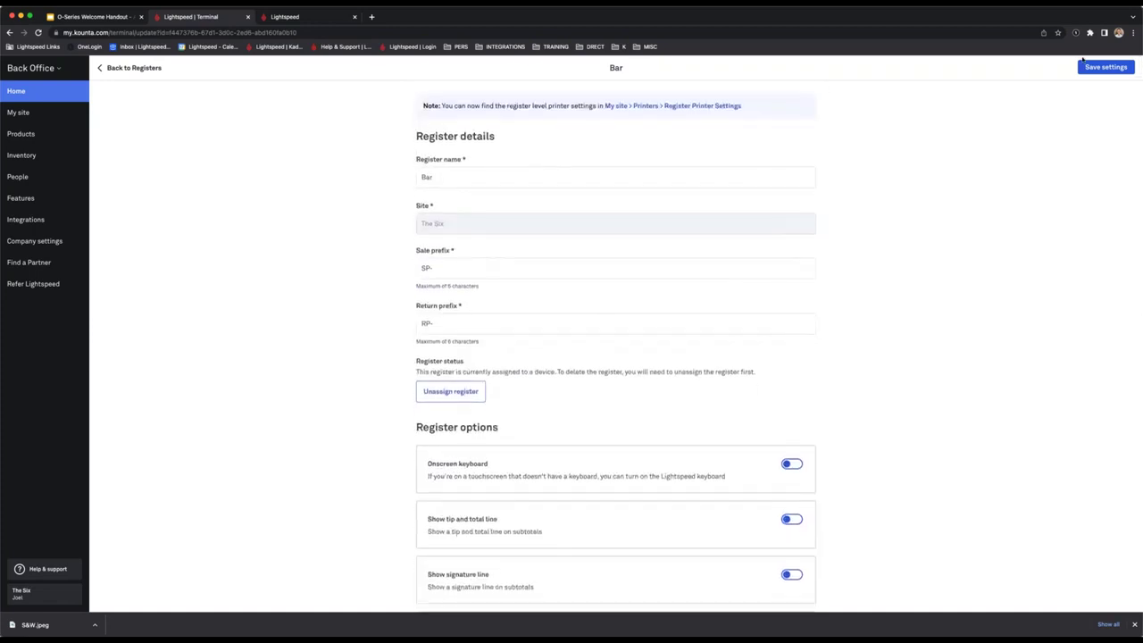
# Save the Bar register settings and return to the site's list of registers.
pyautogui.click(1112, 67)
pyautogui.click(118, 67)
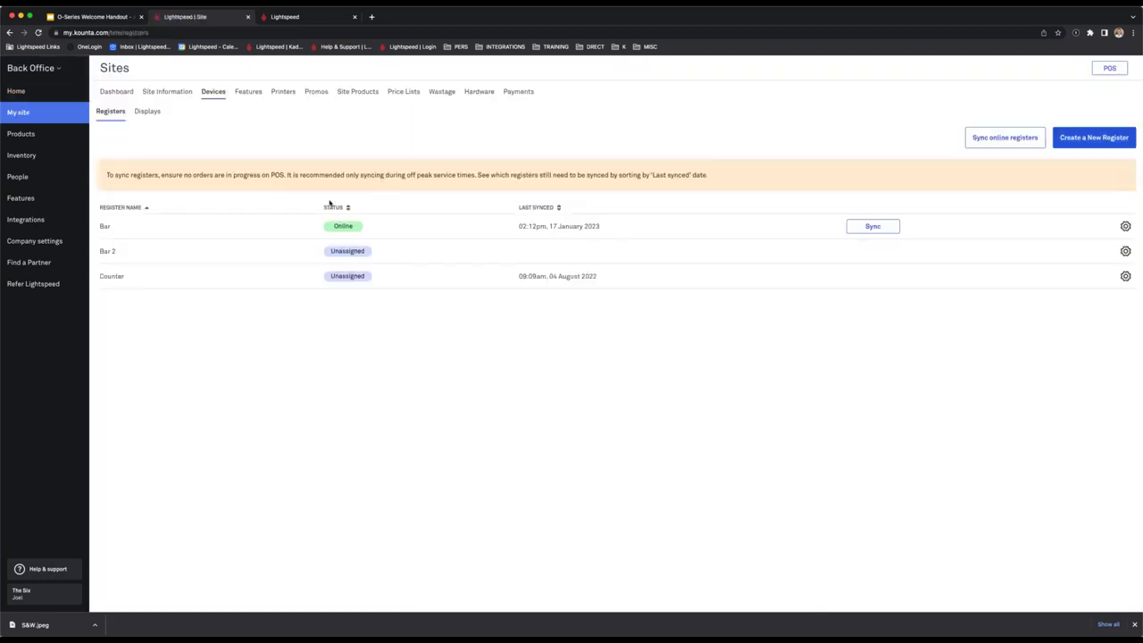
pyautogui.click(308, 17)
pyautogui.click(222, 19)
# In Products, preview 1 Cube's POS Category and Reporting Group choices, then open its full edit page.
pyautogui.click(36, 134)
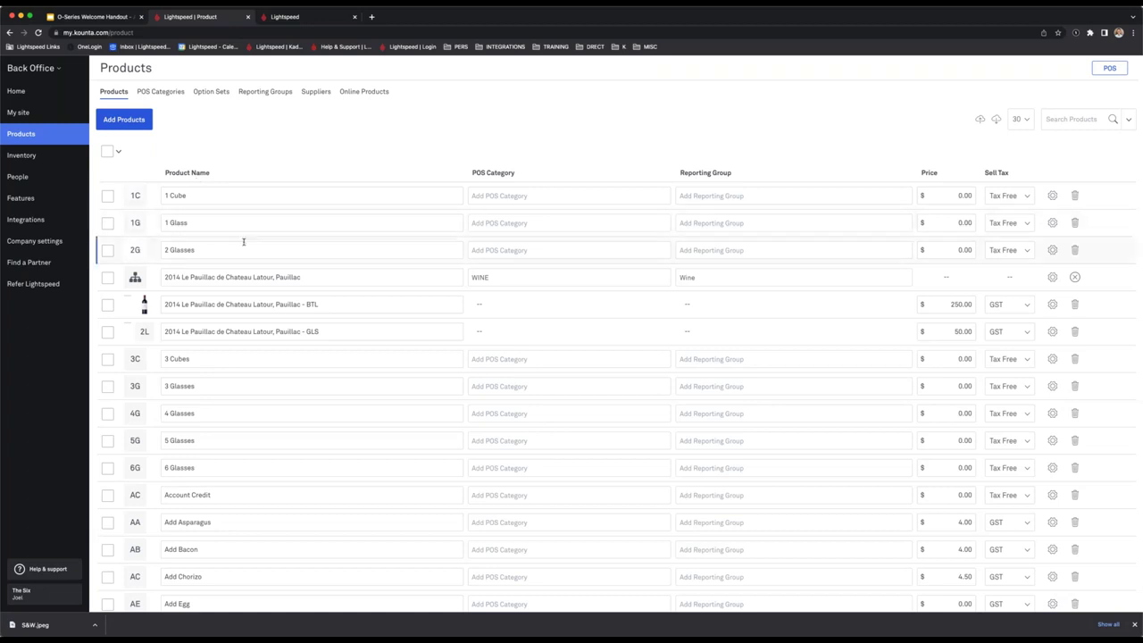
pyautogui.click(563, 194)
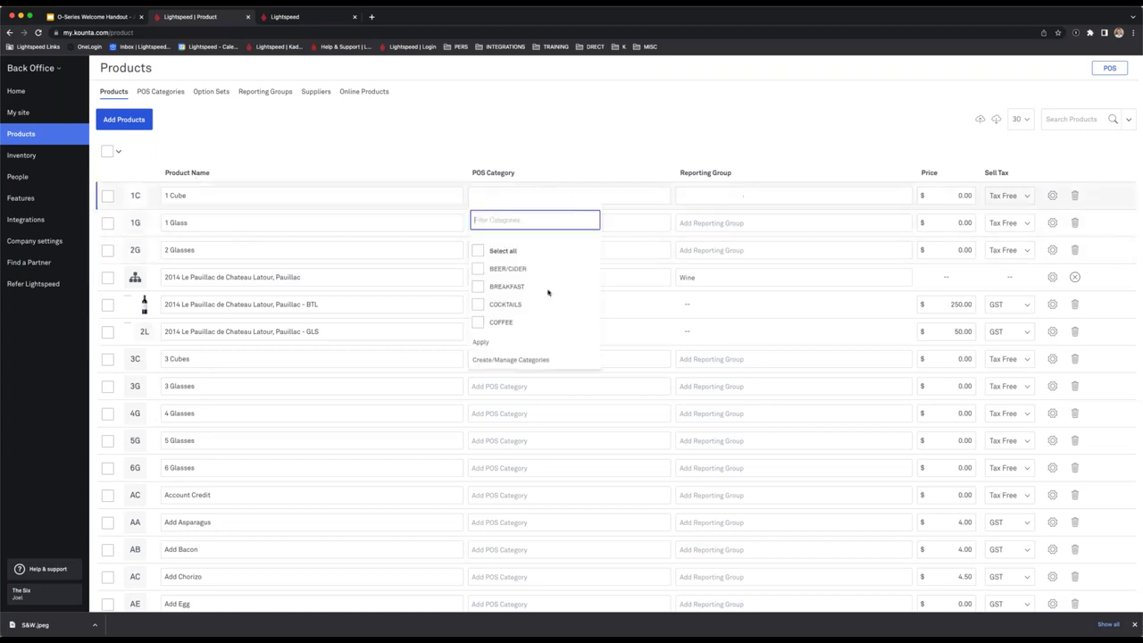
pyautogui.click(564, 121)
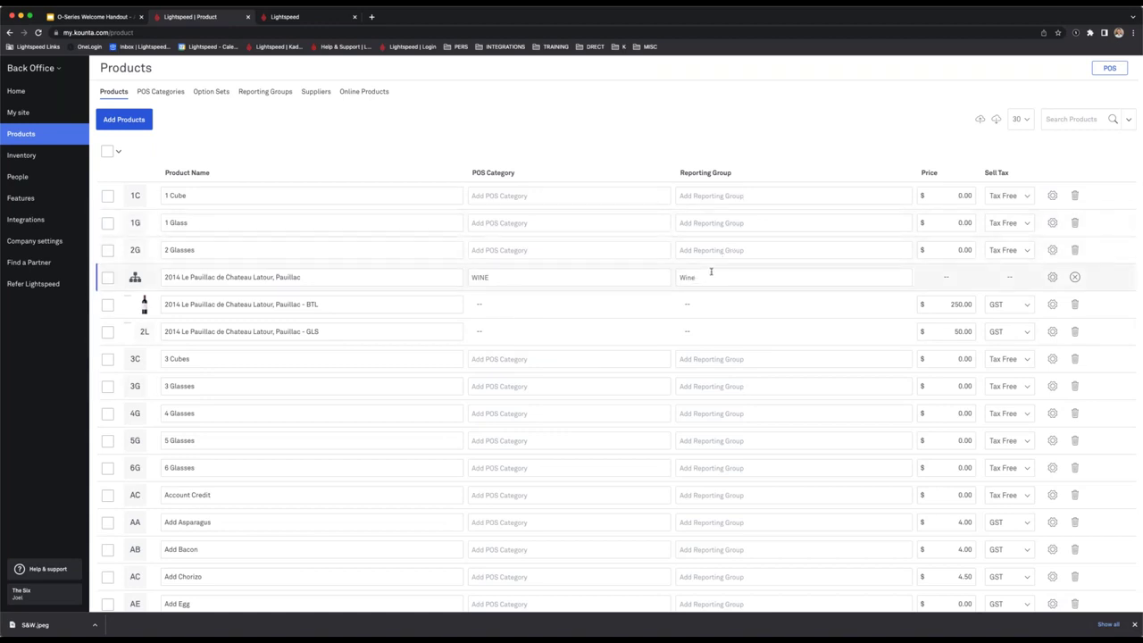
pyautogui.click(740, 194)
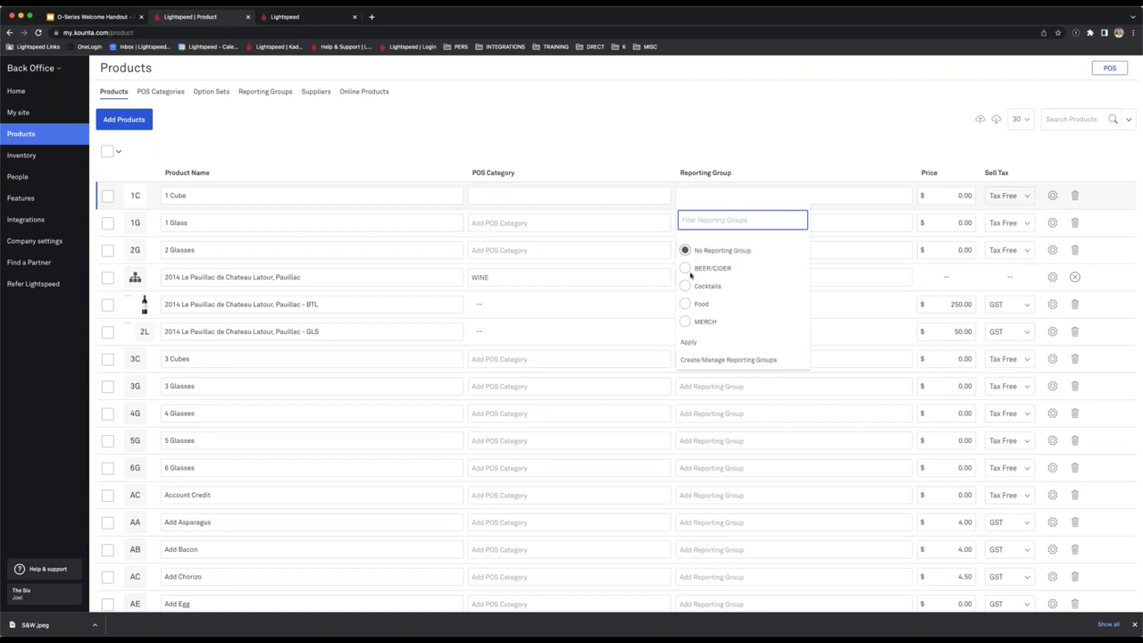
pyautogui.click(742, 152)
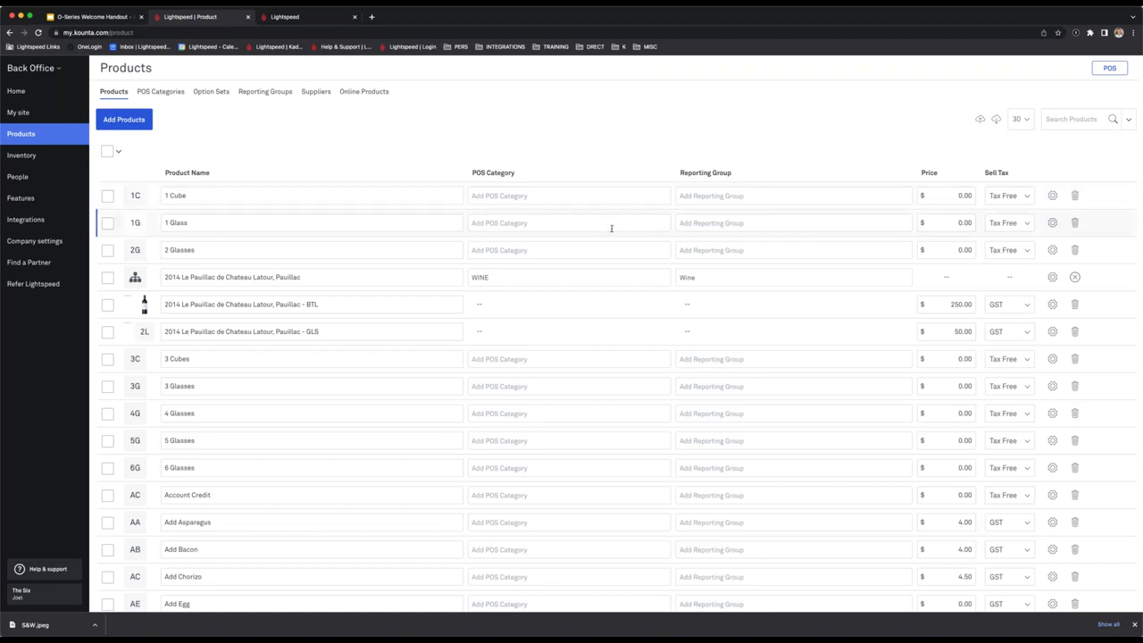
pyautogui.click(1054, 197)
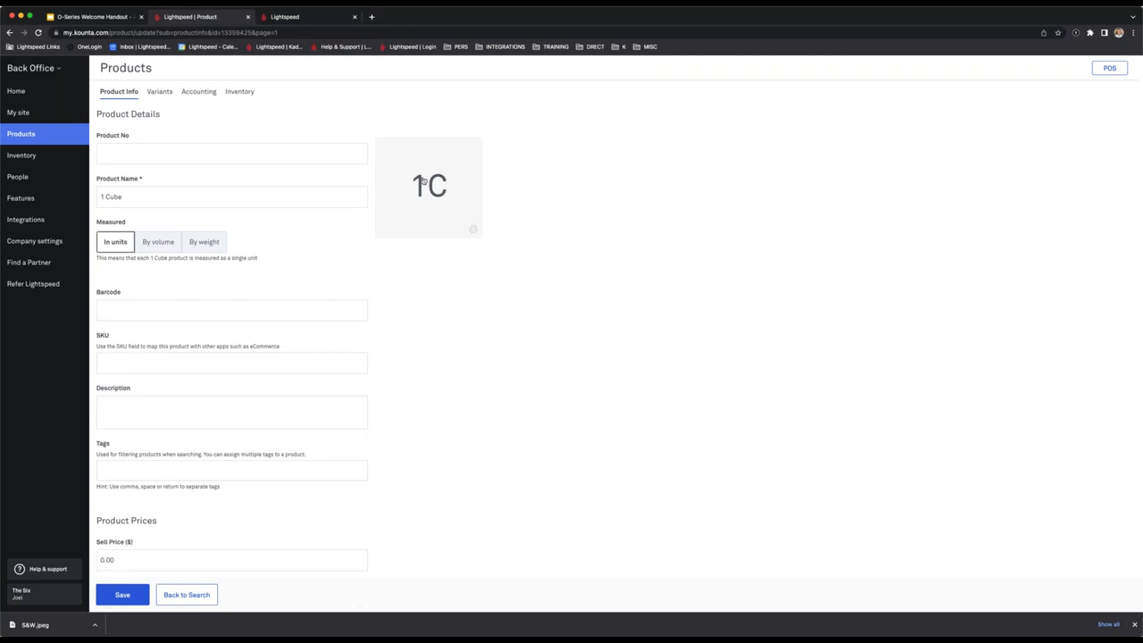
pyautogui.click(322, 20)
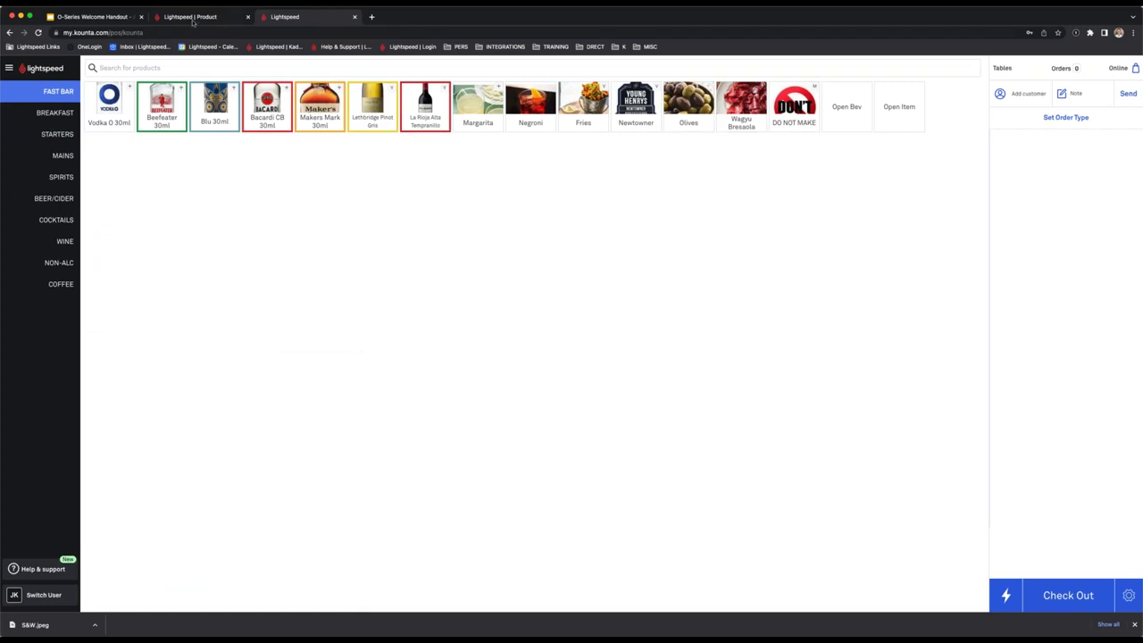
# Look over the 1 Cube edit page, then go back to the Products list.
pyautogui.click(192, 19)
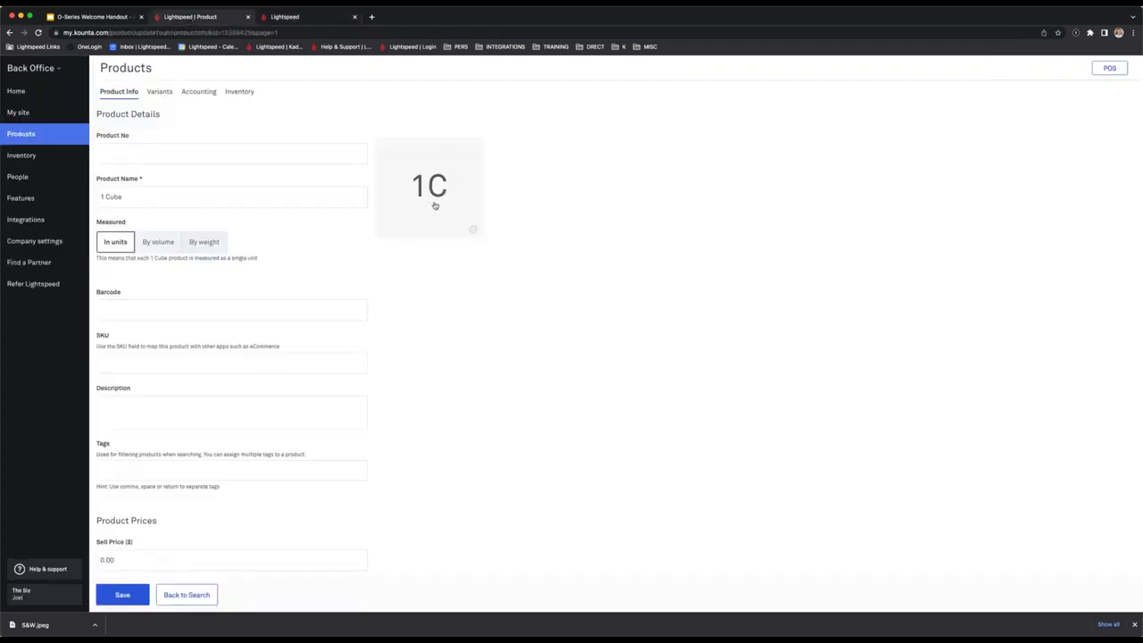
pyautogui.scroll(-5, 353, 260)
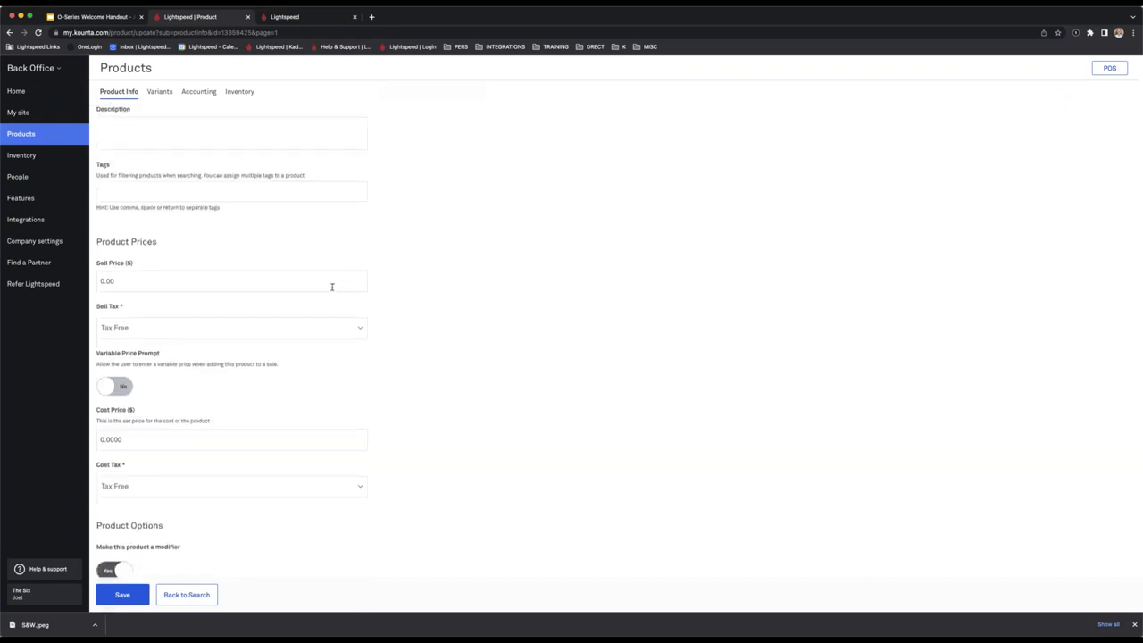
pyautogui.scroll(2, 311, 271)
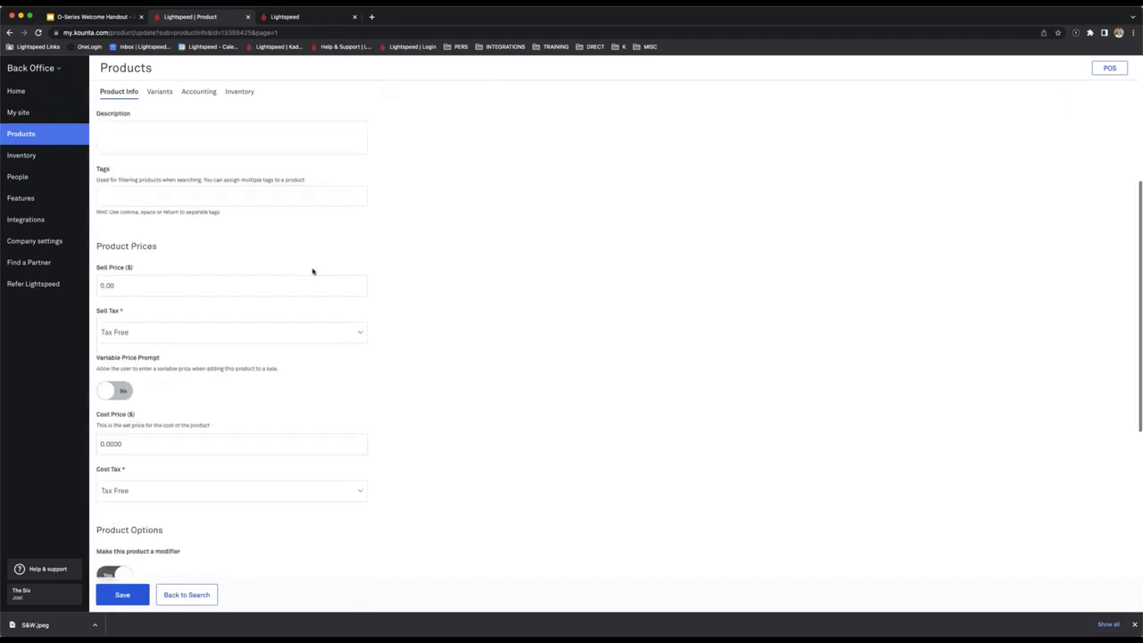
pyautogui.scroll(3, 322, 277)
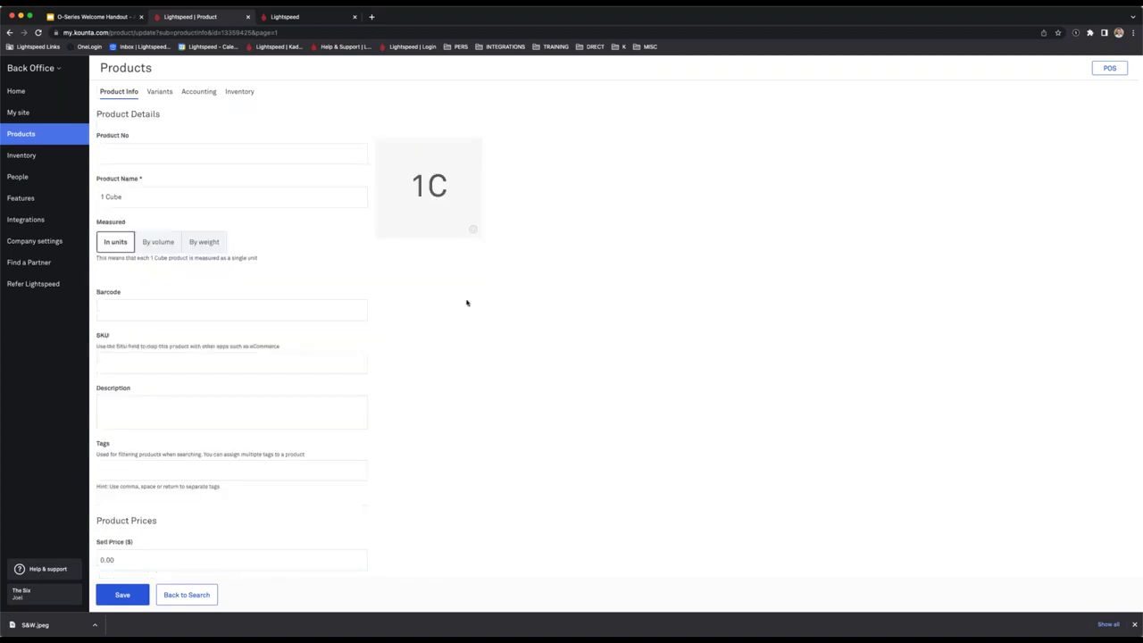
pyautogui.click(54, 134)
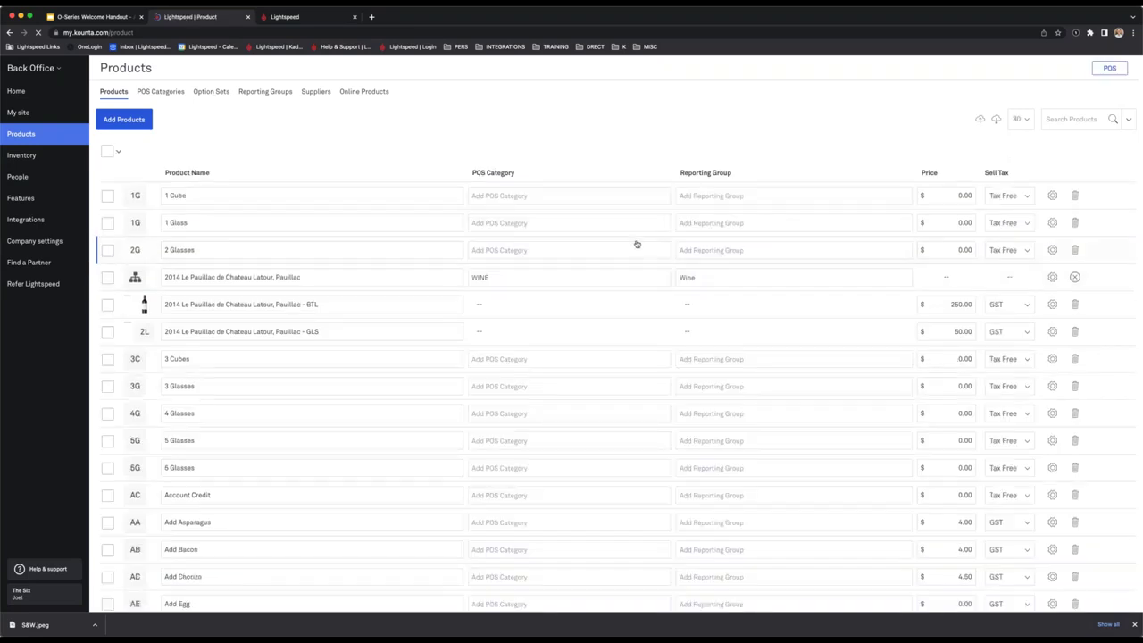
# Rename the 1 Cube product to '1 Cub' directly in the Products list.
pyautogui.click(257, 202)
pyautogui.click(265, 163)
pyautogui.click(940, 191)
pyautogui.click(875, 133)
pyautogui.click(272, 197)
pyautogui.press('BackSpace')
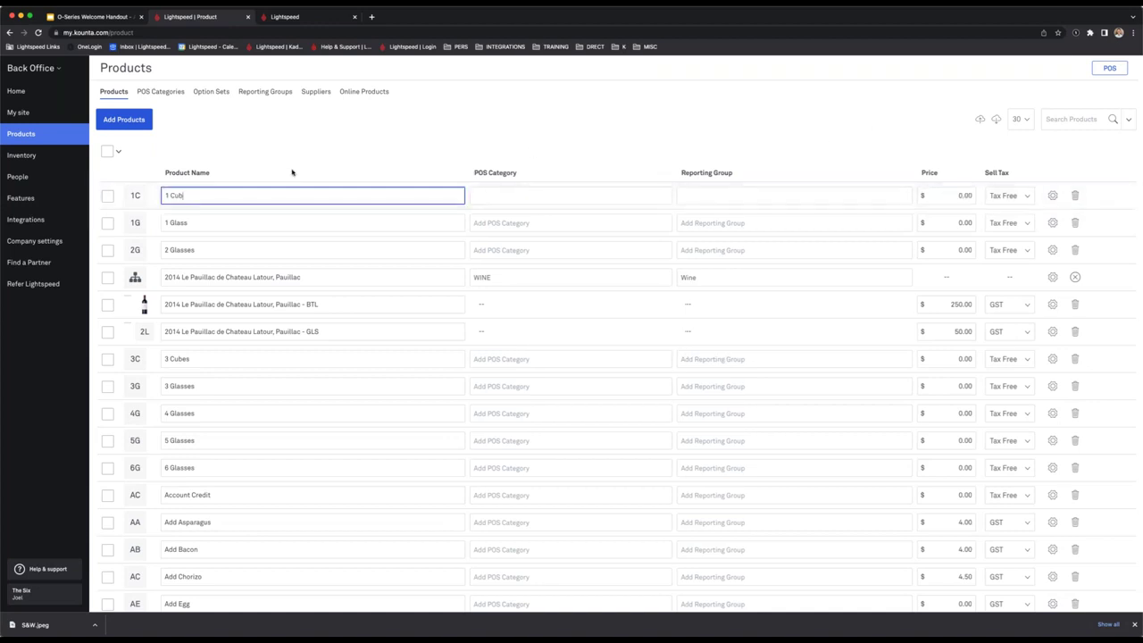
pyautogui.click(298, 160)
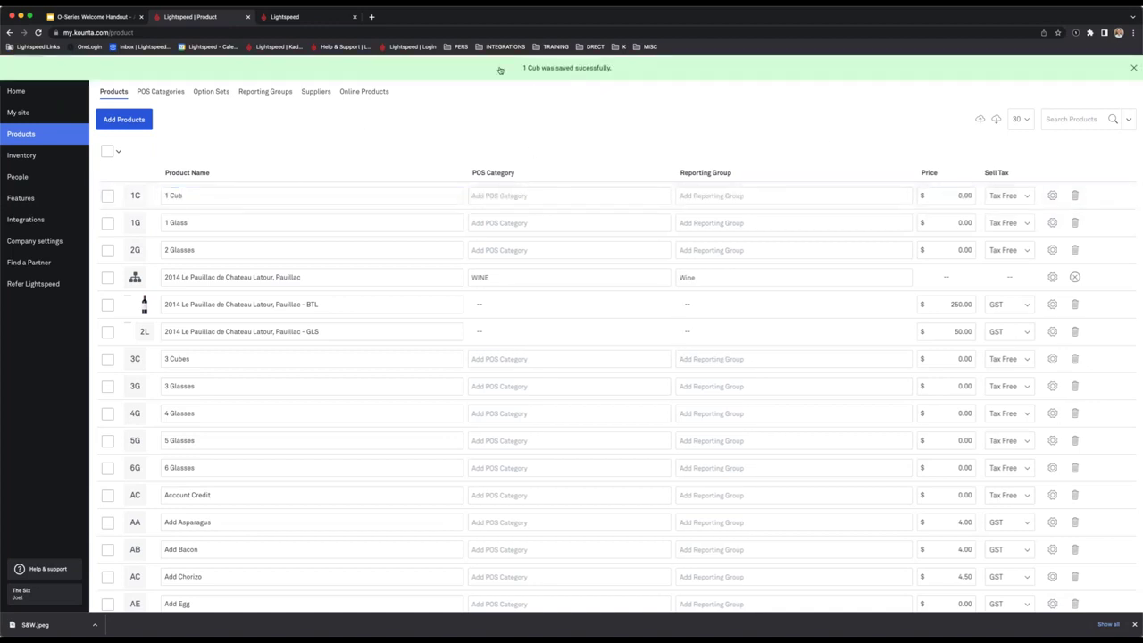
# Restore the product name from '1 Cub' back to '1 Cube'.
pyautogui.click(262, 193)
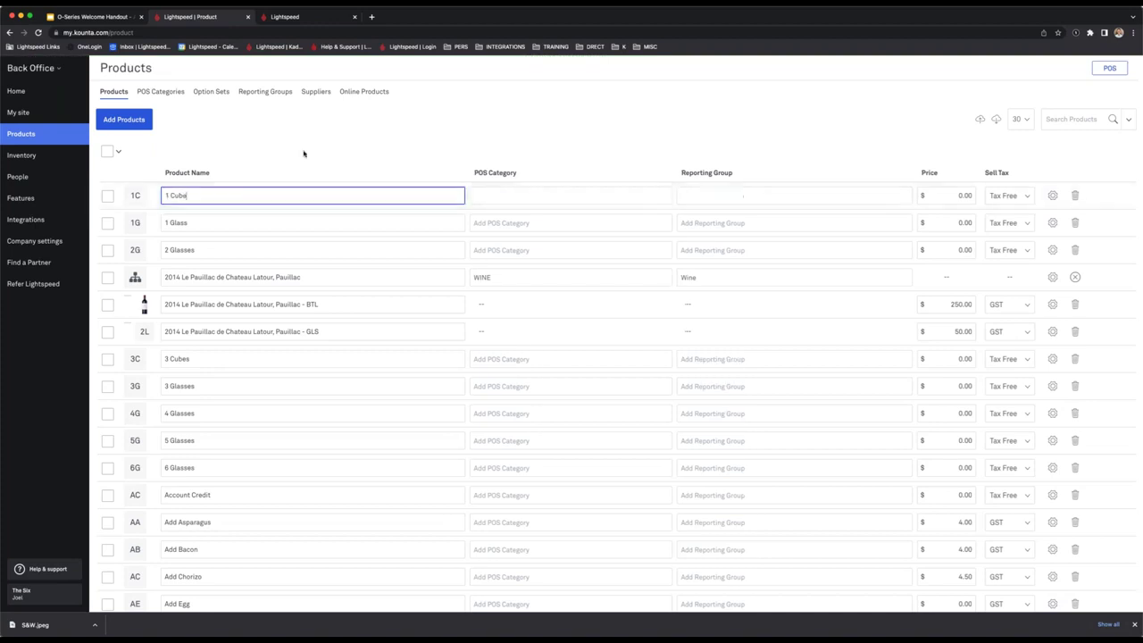
pyautogui.write('e')
pyautogui.click(337, 139)
# Preview the 1 Glass POS Category choices and leave the 1 Cube name unchanged.
pyautogui.click(508, 222)
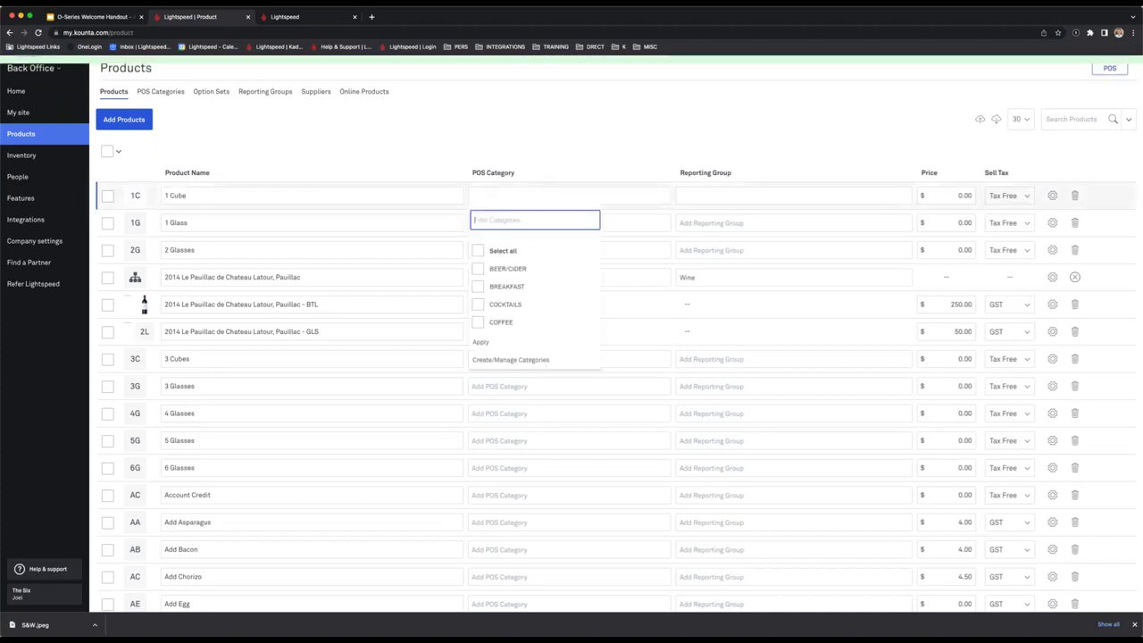
pyautogui.press('Escape')
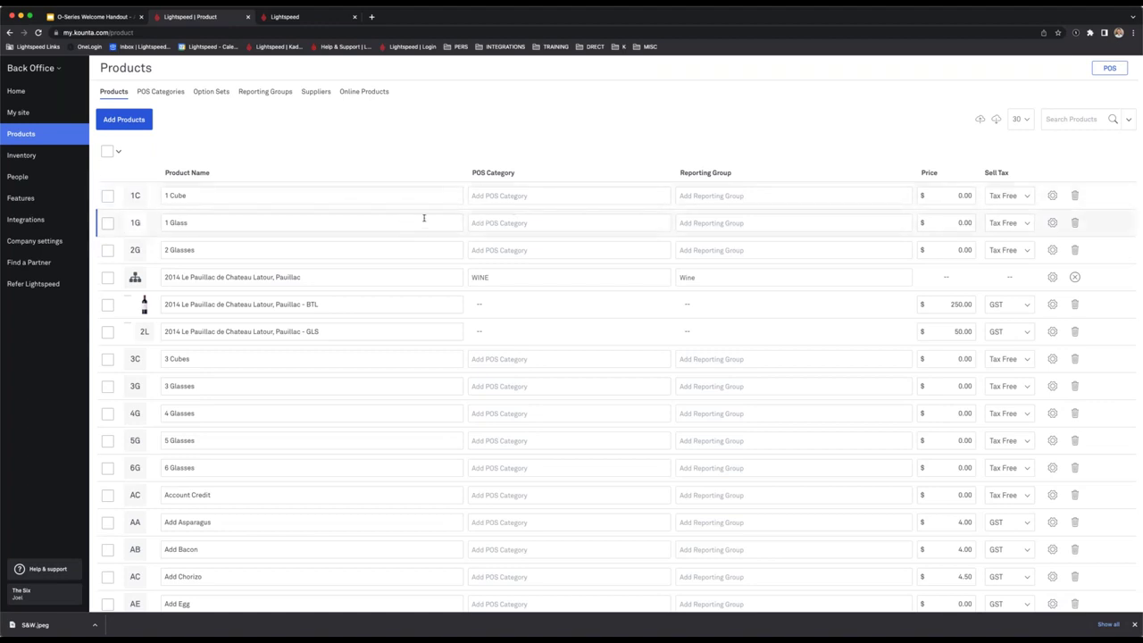
pyautogui.scroll(-1, 424, 217)
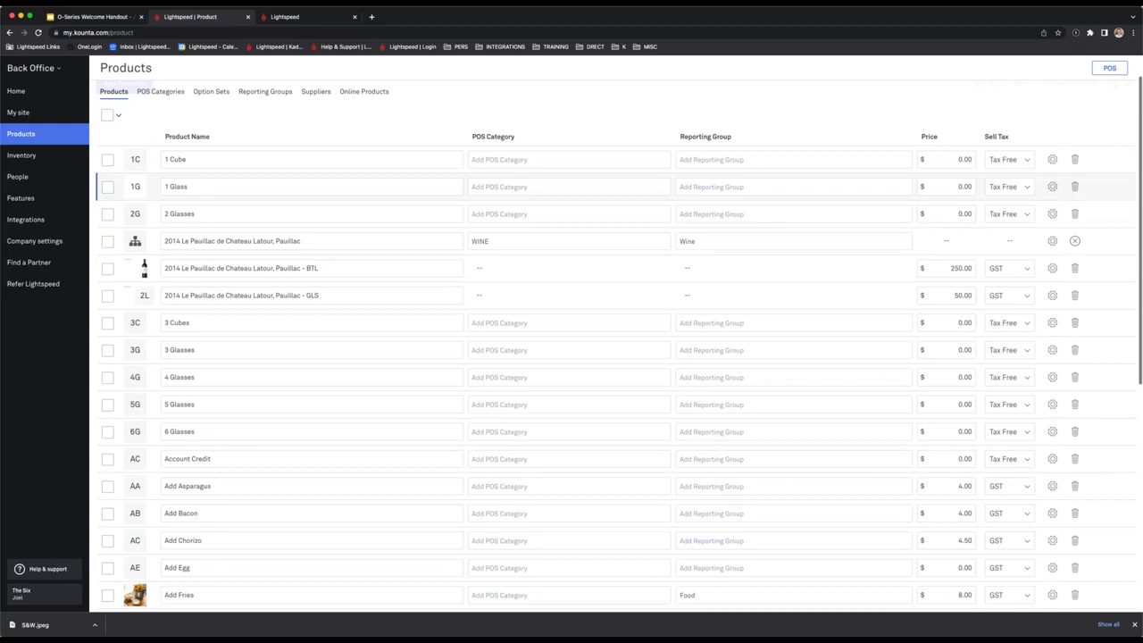
pyautogui.click(223, 159)
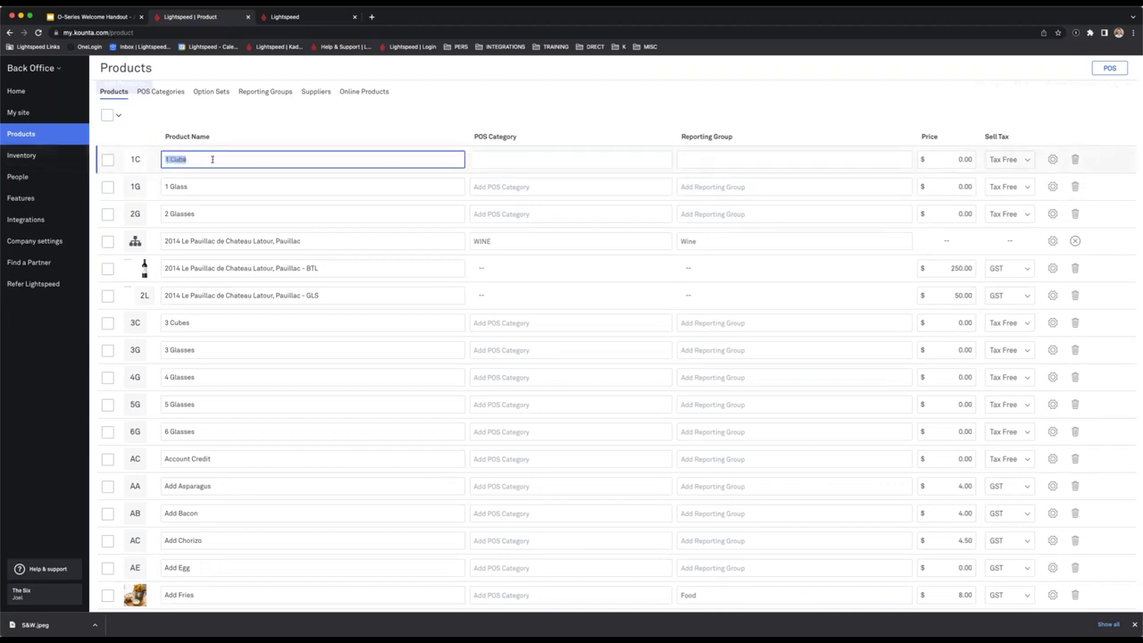
pyautogui.click(250, 127)
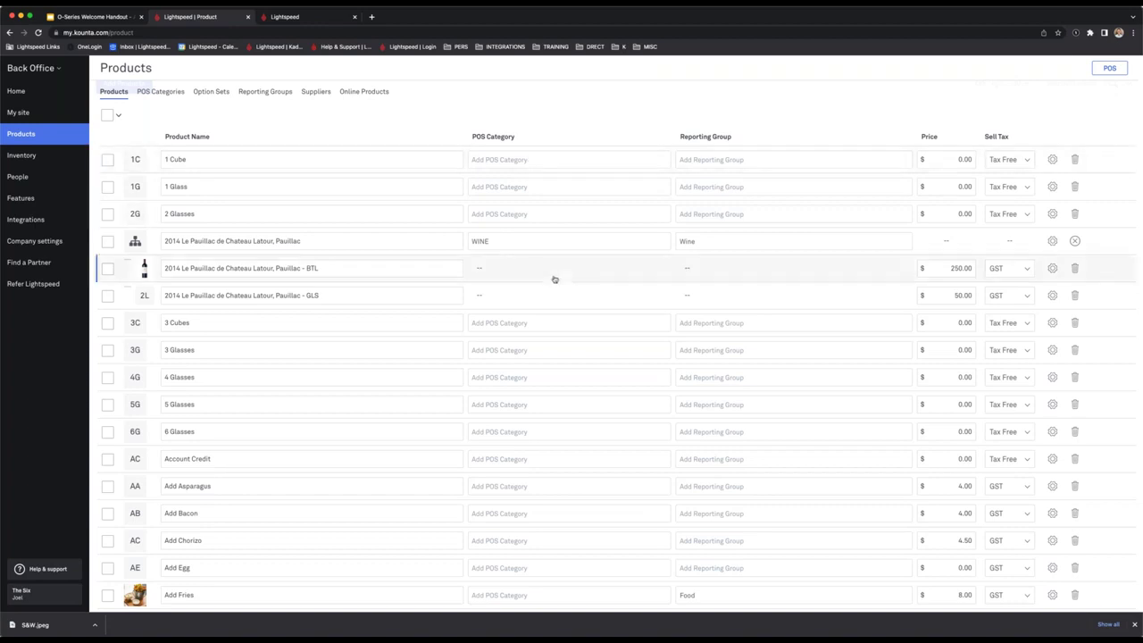
# Scroll back to the top of the Products list, leaving the Add Sugar name unchanged.
pyautogui.scroll(-10, 554, 280)
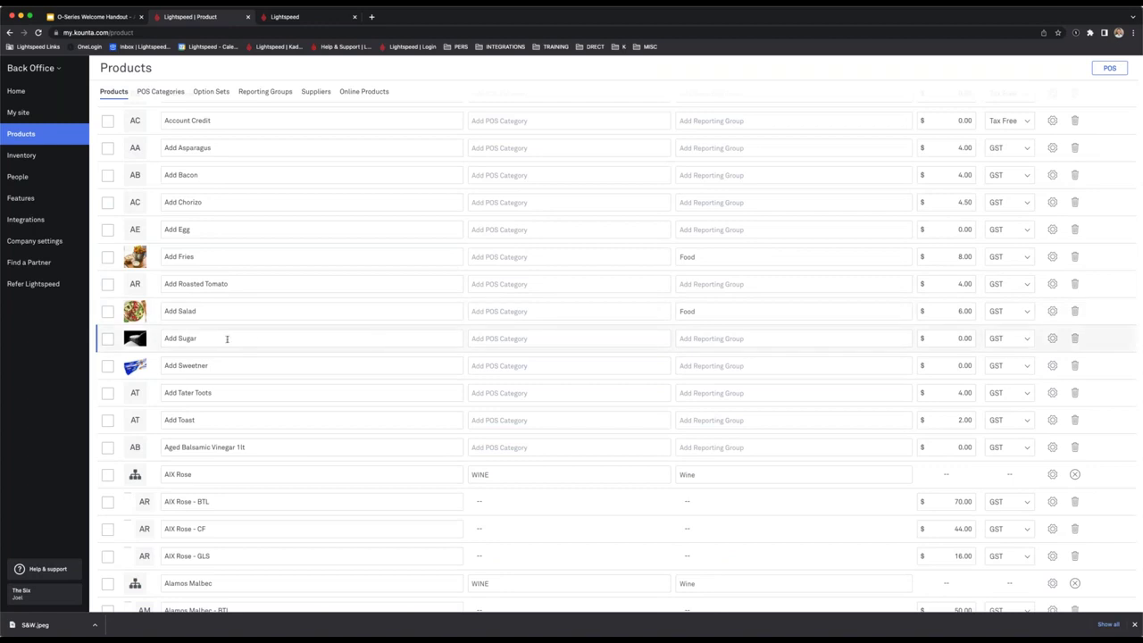
pyautogui.click(233, 337)
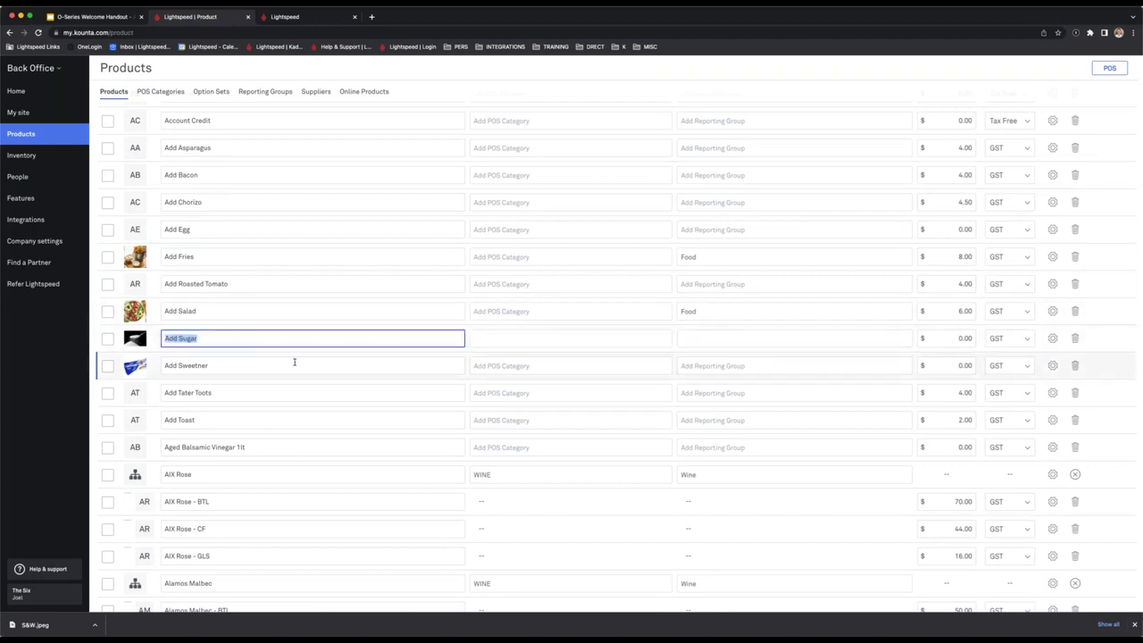
pyautogui.click(621, 92)
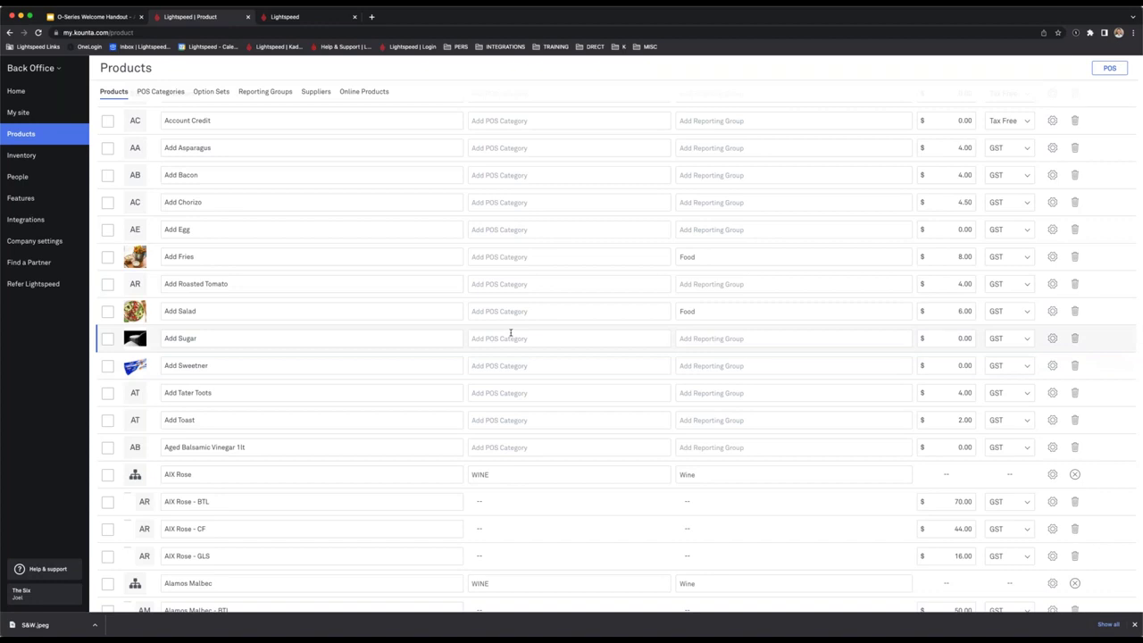
pyautogui.scroll(1, 432, 360)
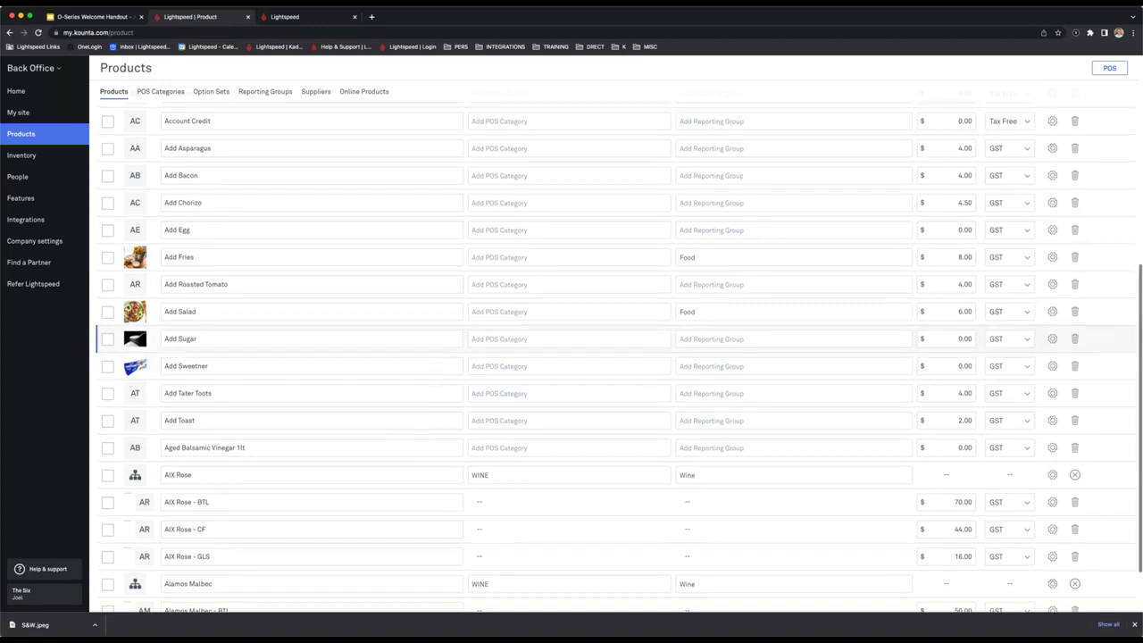
pyautogui.scroll(1, 416, 332)
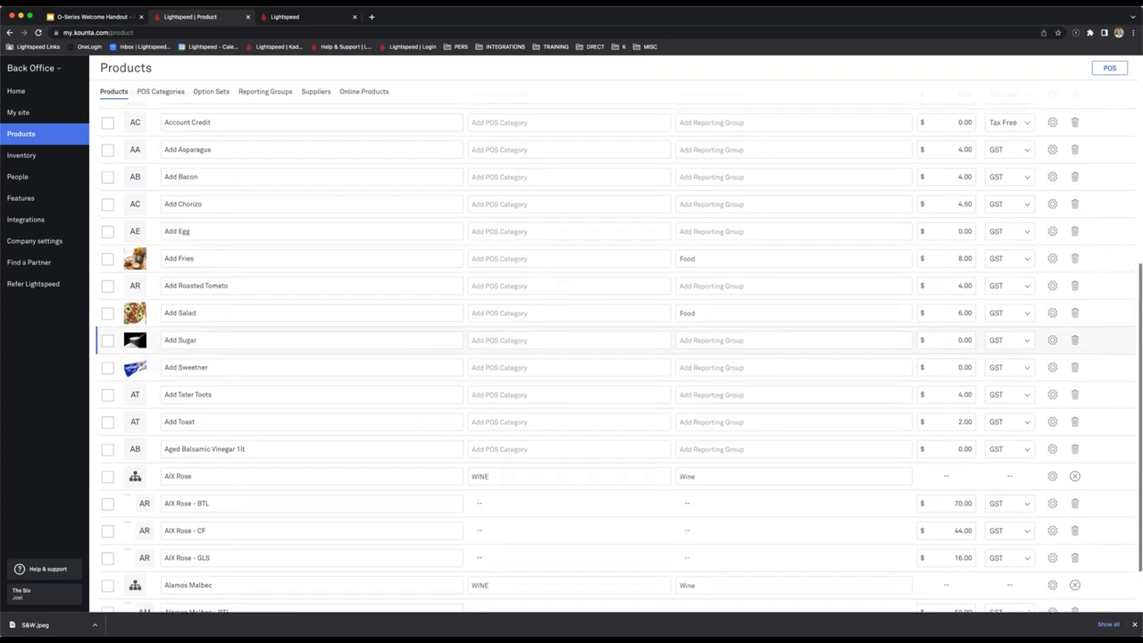
pyautogui.scroll(5, 219, 280)
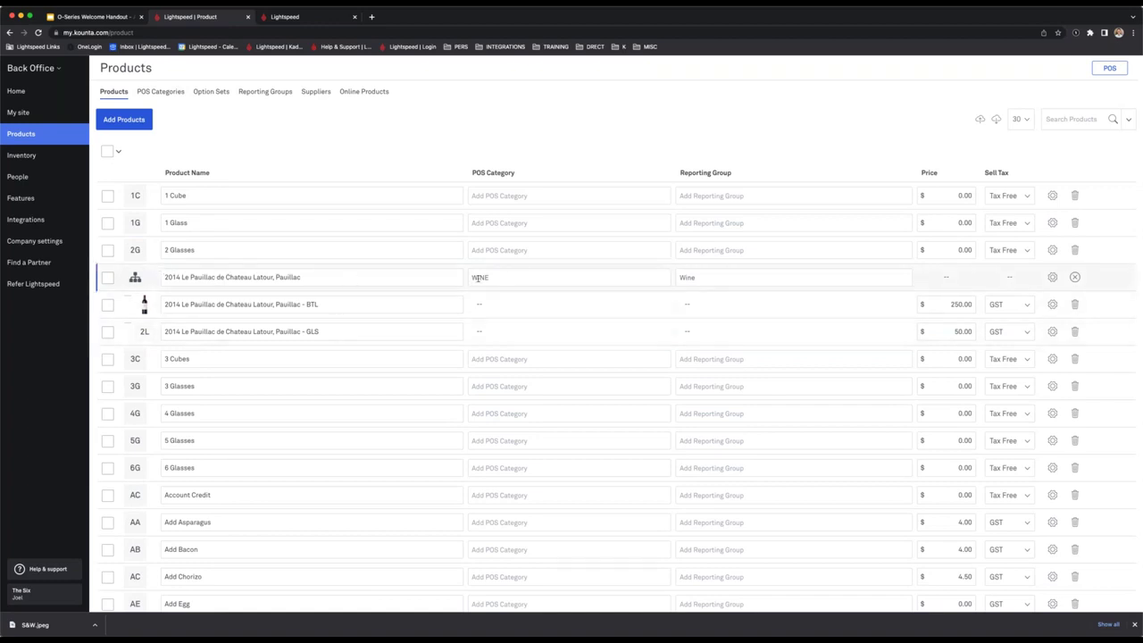
# Select the 2014 Le Pauillac name, then bring up the POS register's side menu.
pyautogui.click(306, 277)
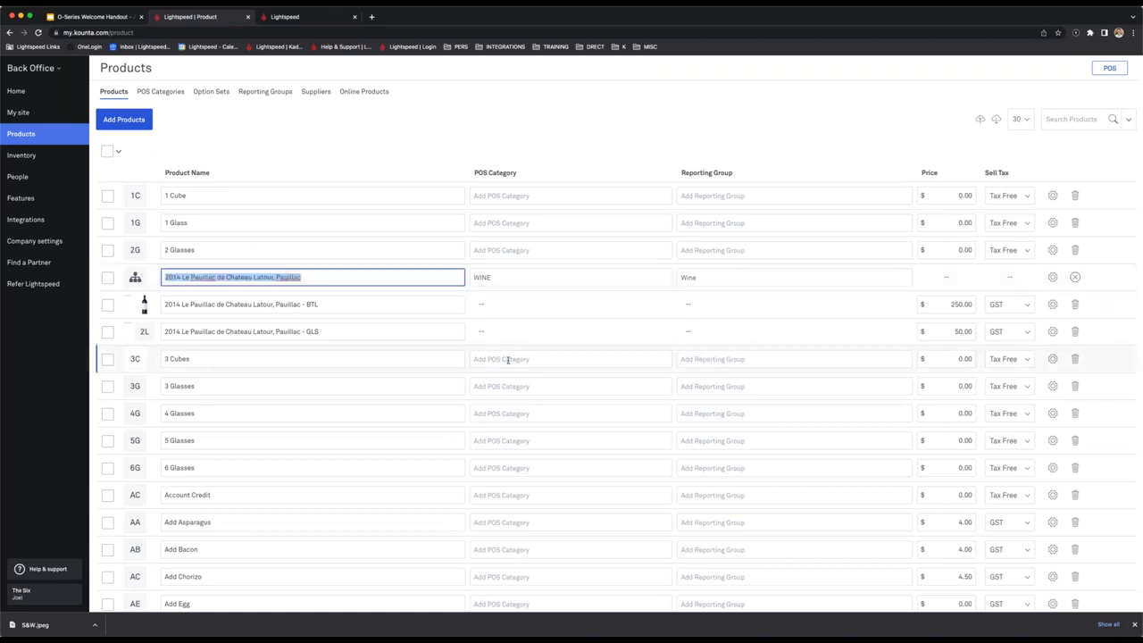
pyautogui.click(304, 277)
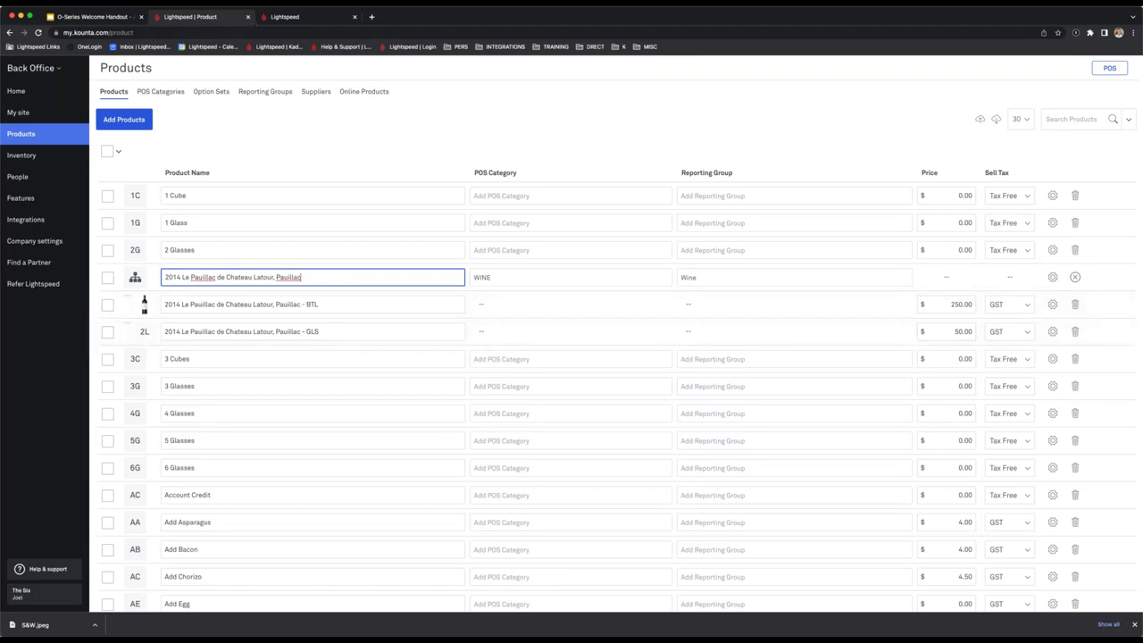
pyautogui.click(290, 17)
pyautogui.click(9, 68)
# Enable POS dark mode, add a $15.00 La Rioja Alta Tempranillo glass, then return to Products.
pyautogui.click(43, 284)
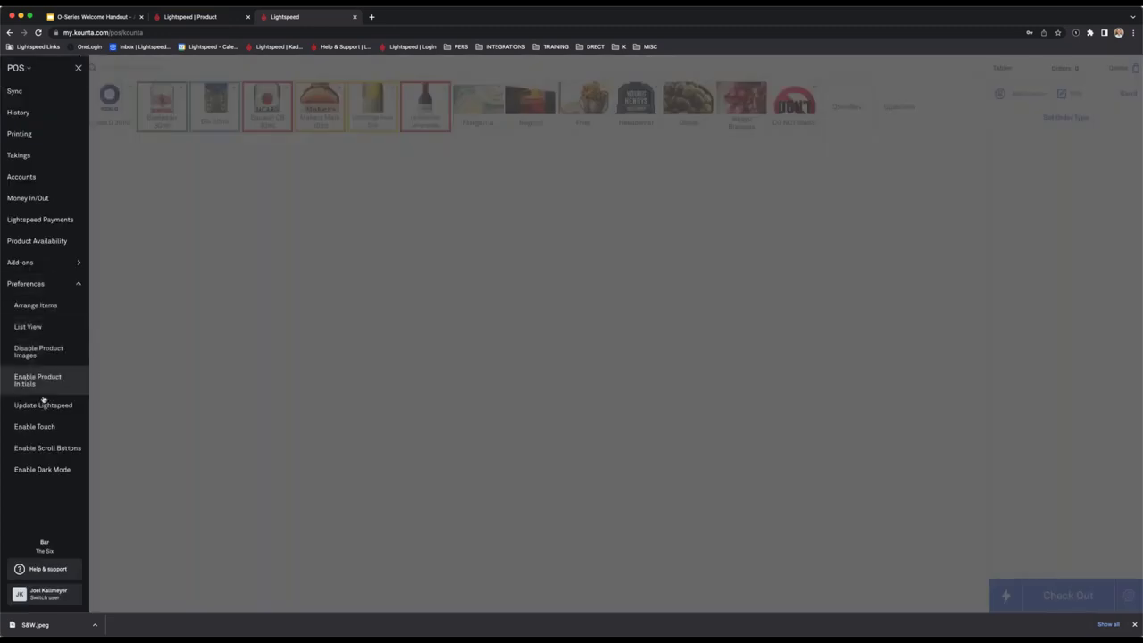
pyautogui.click(55, 469)
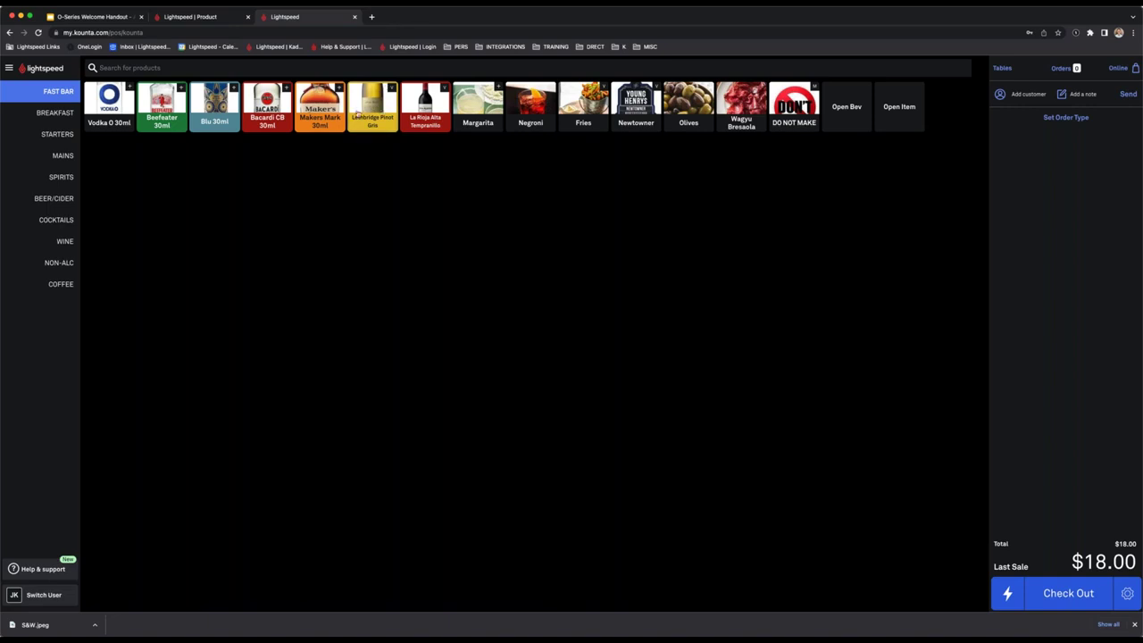
pyautogui.click(427, 111)
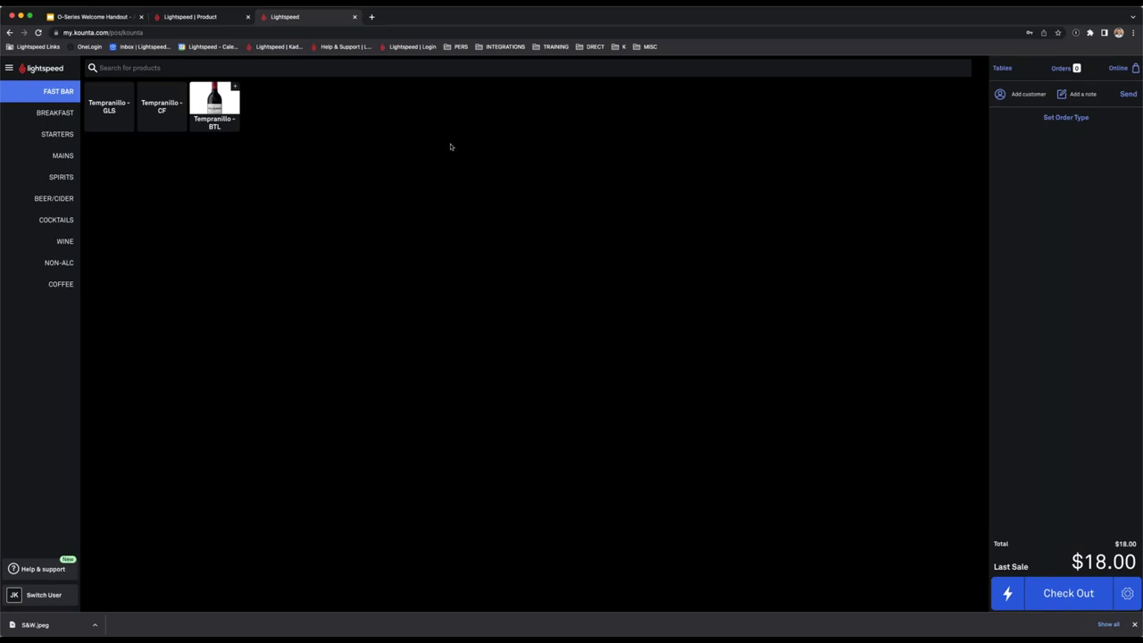
pyautogui.click(118, 114)
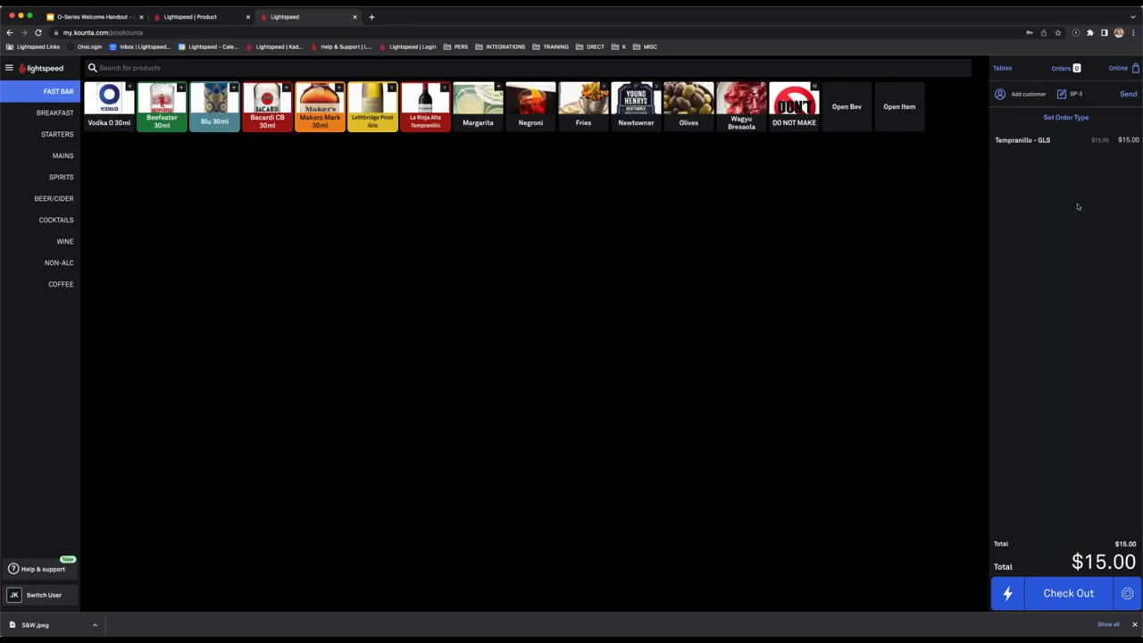
pyautogui.click(190, 16)
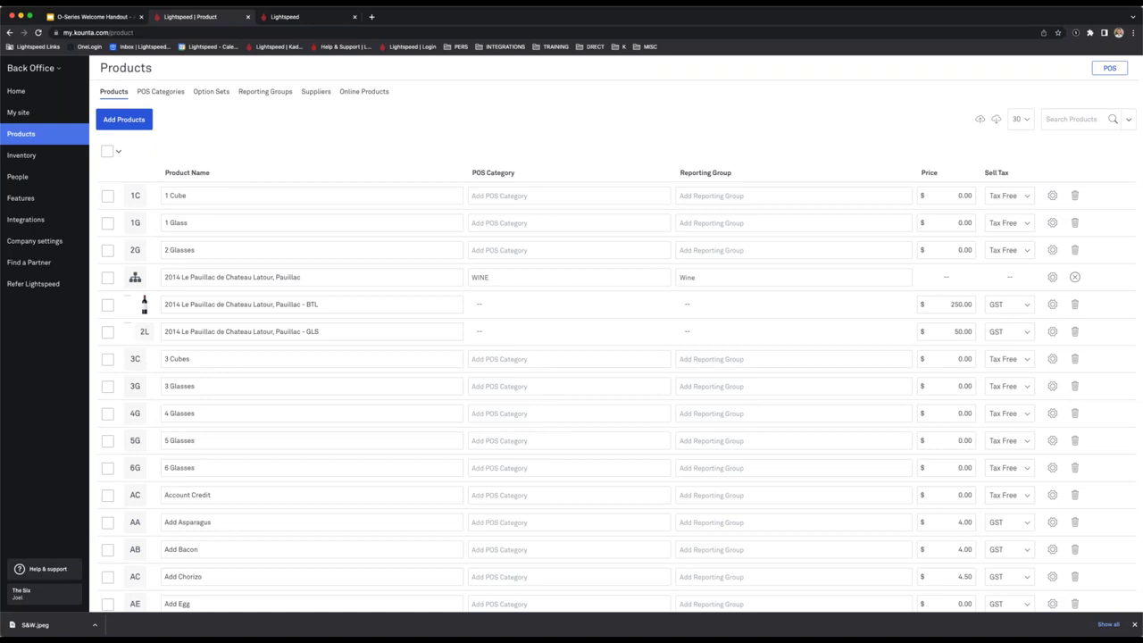
pyautogui.click(284, 18)
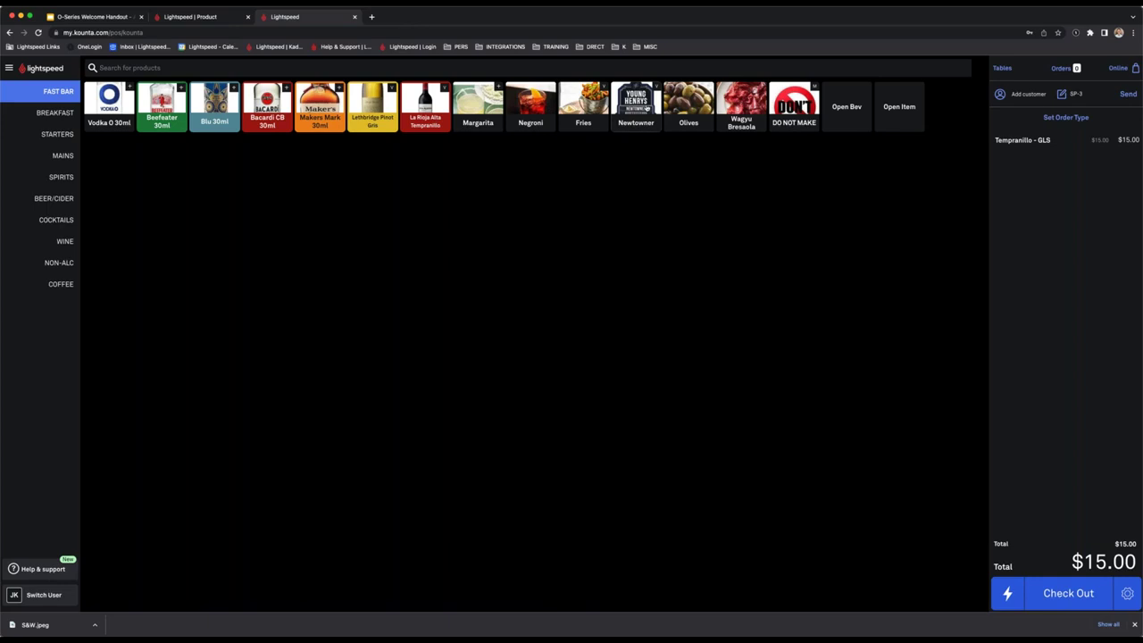
pyautogui.click(647, 107)
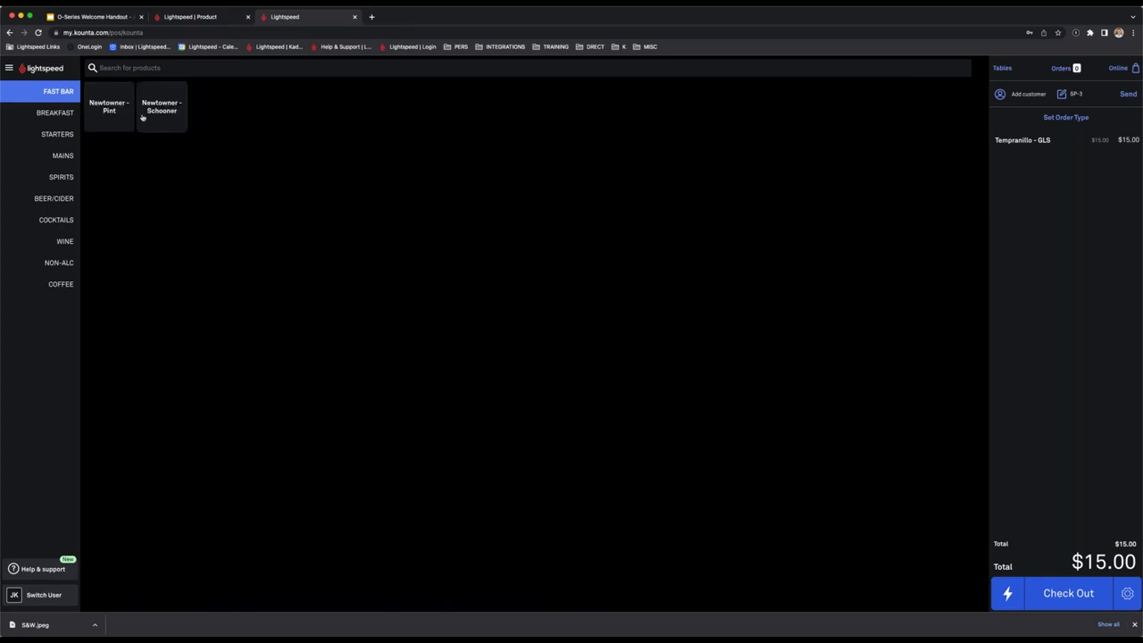
pyautogui.click(68, 93)
pyautogui.click(60, 177)
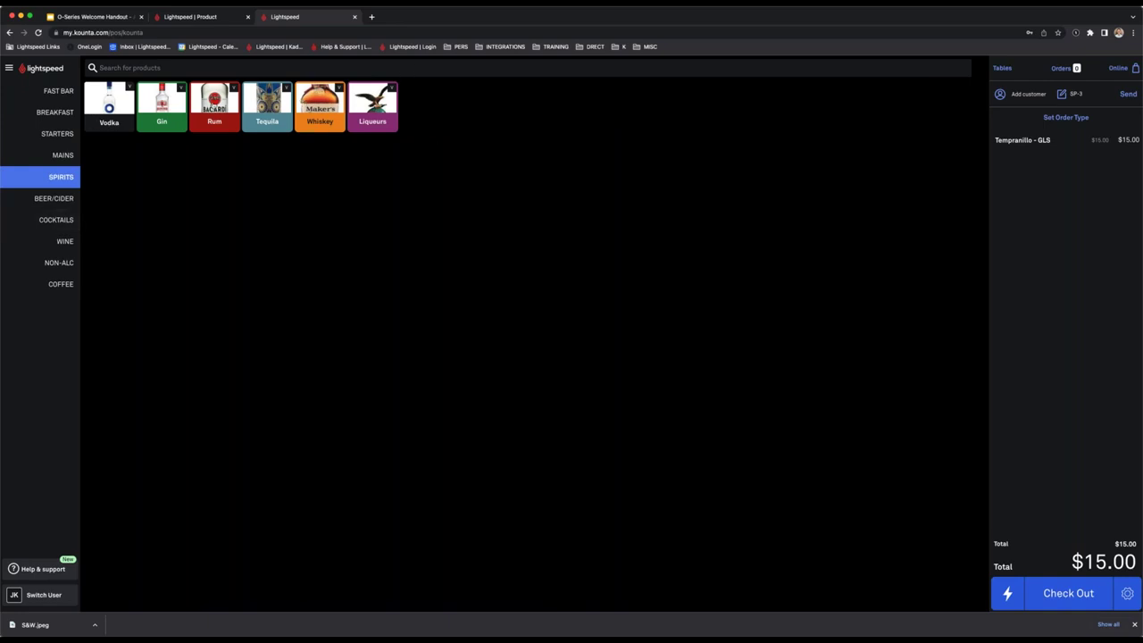
pyautogui.click(214, 107)
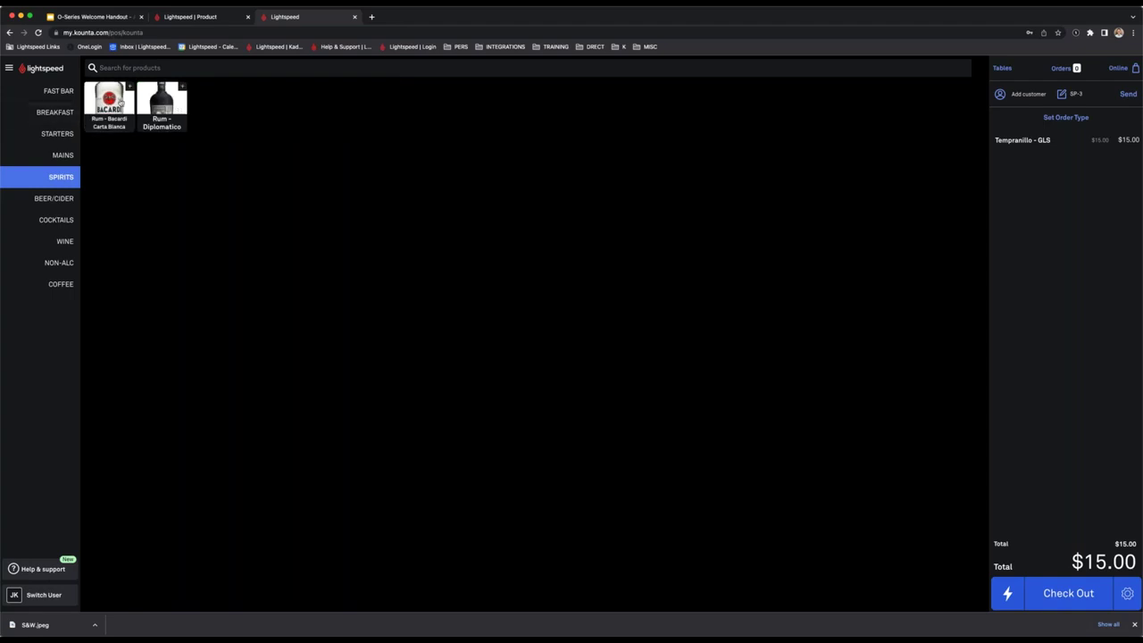
pyautogui.click(58, 91)
pyautogui.click(183, 17)
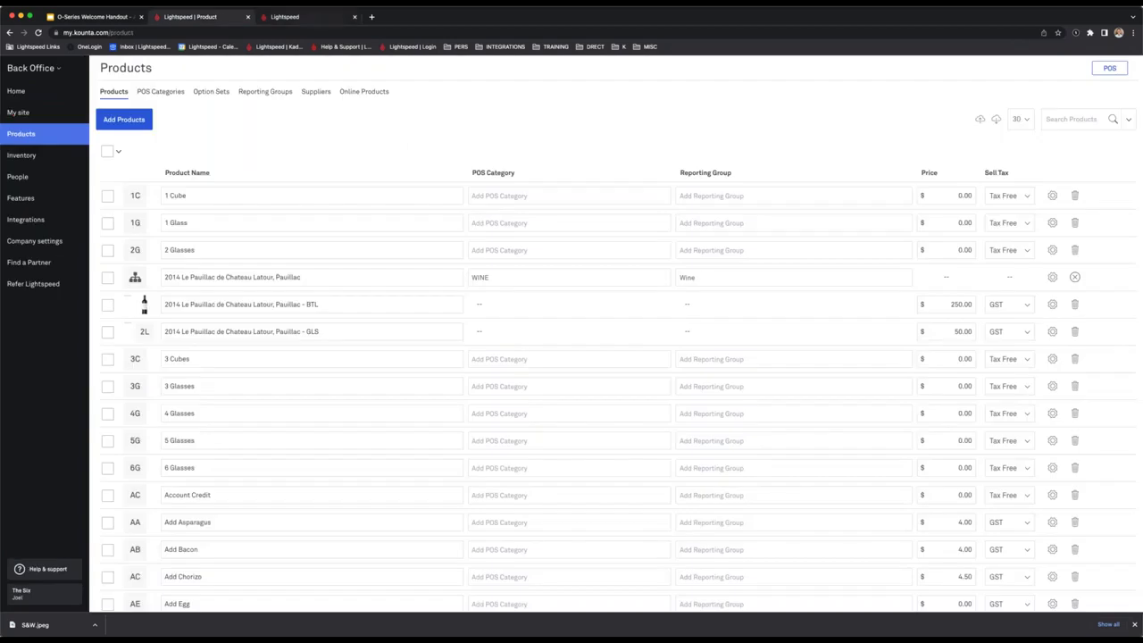
pyautogui.click(286, 17)
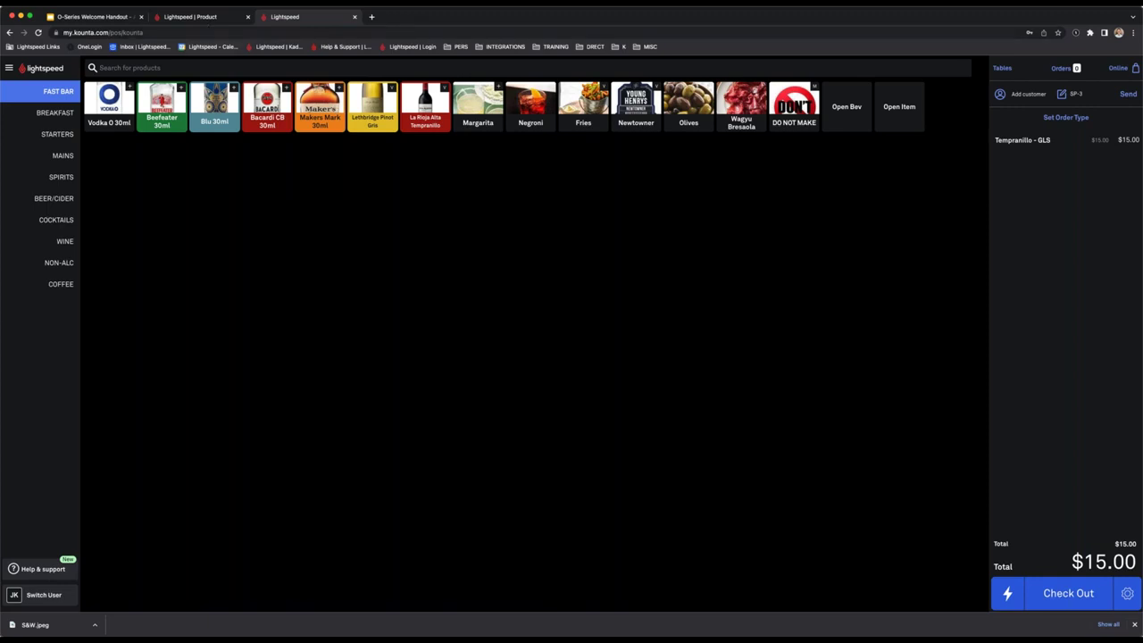
pyautogui.click(208, 18)
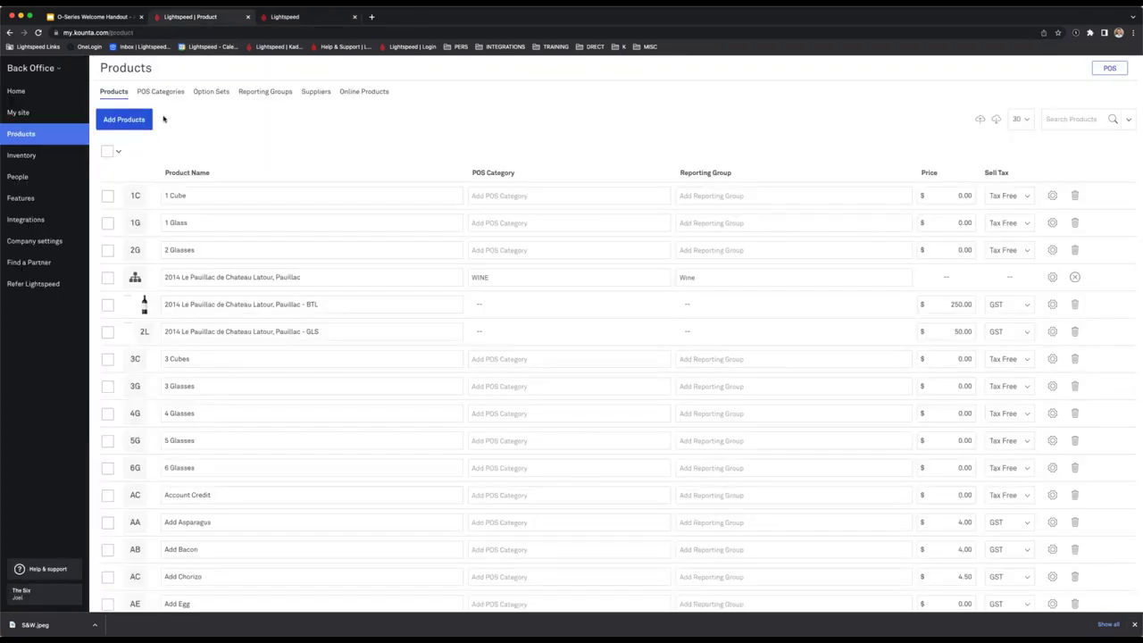
# Expand the Add Mixer option set under Option Sets to view its mixers, then go to the POS.
pyautogui.click(217, 96)
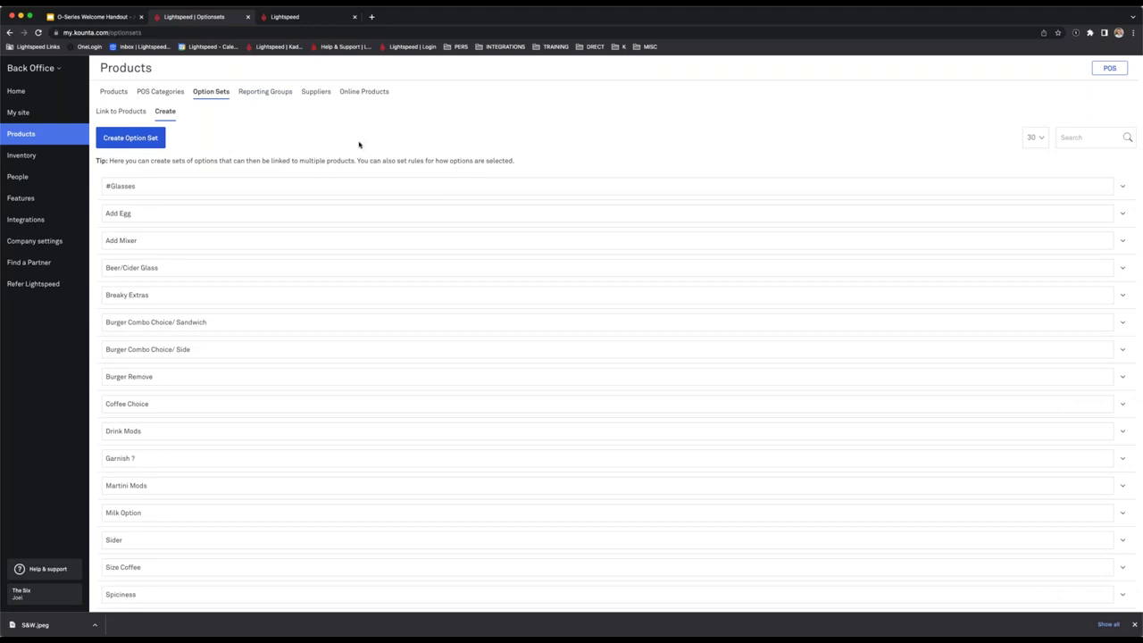
pyautogui.click(134, 240)
pyautogui.moveTo(143, 240); pyautogui.dragTo(45, 241)
pyautogui.click(283, 159)
pyautogui.click(1120, 242)
pyautogui.click(128, 241)
pyautogui.moveTo(141, 240); pyautogui.dragTo(36, 241)
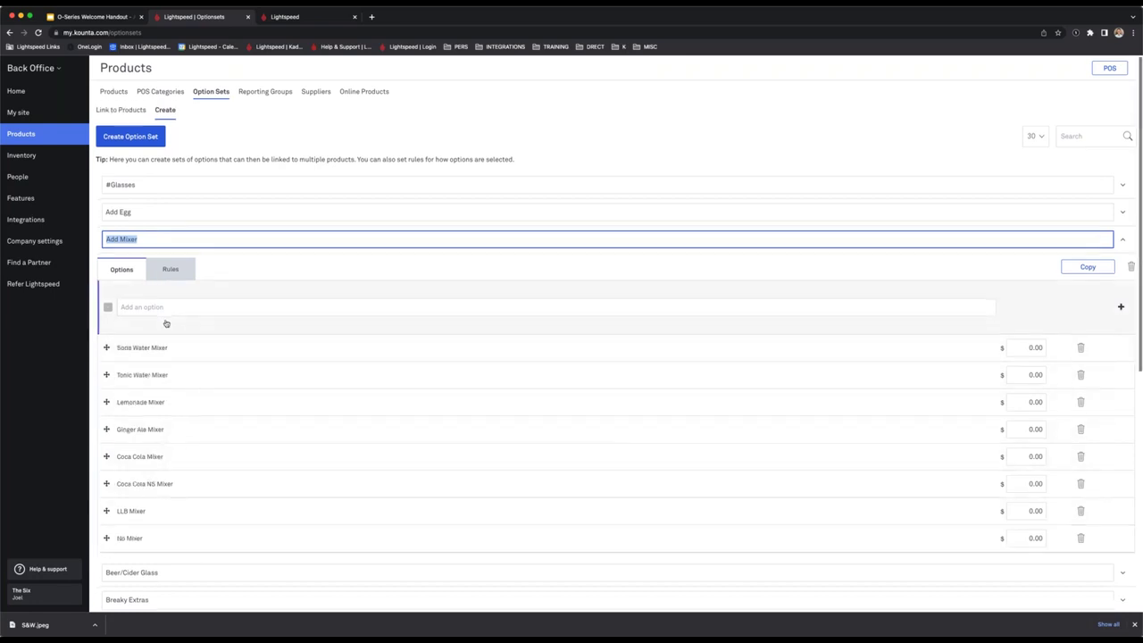
pyautogui.click(303, 16)
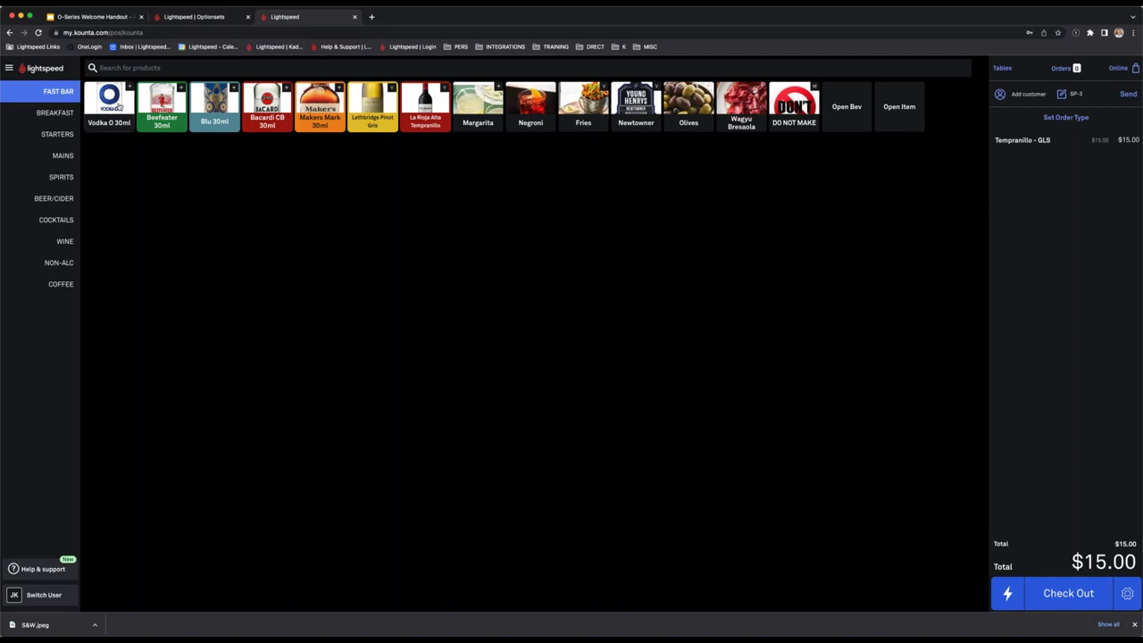
# Add a Vodka O 30ml with Soda Water Mixer at $8.00 to the order.
pyautogui.click(118, 105)
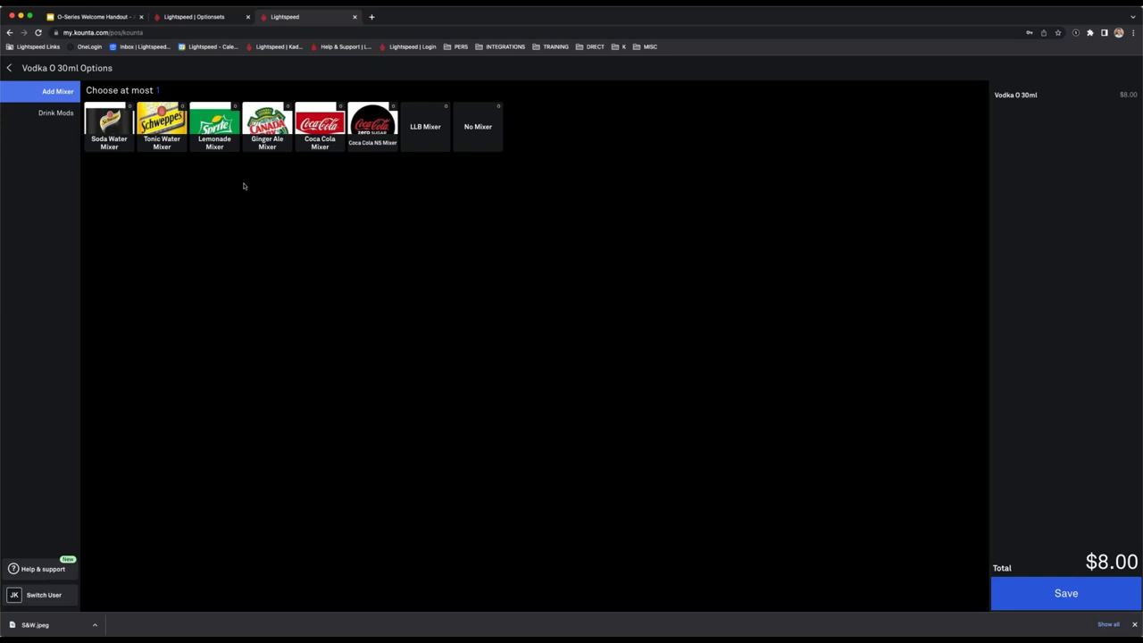
pyautogui.click(116, 127)
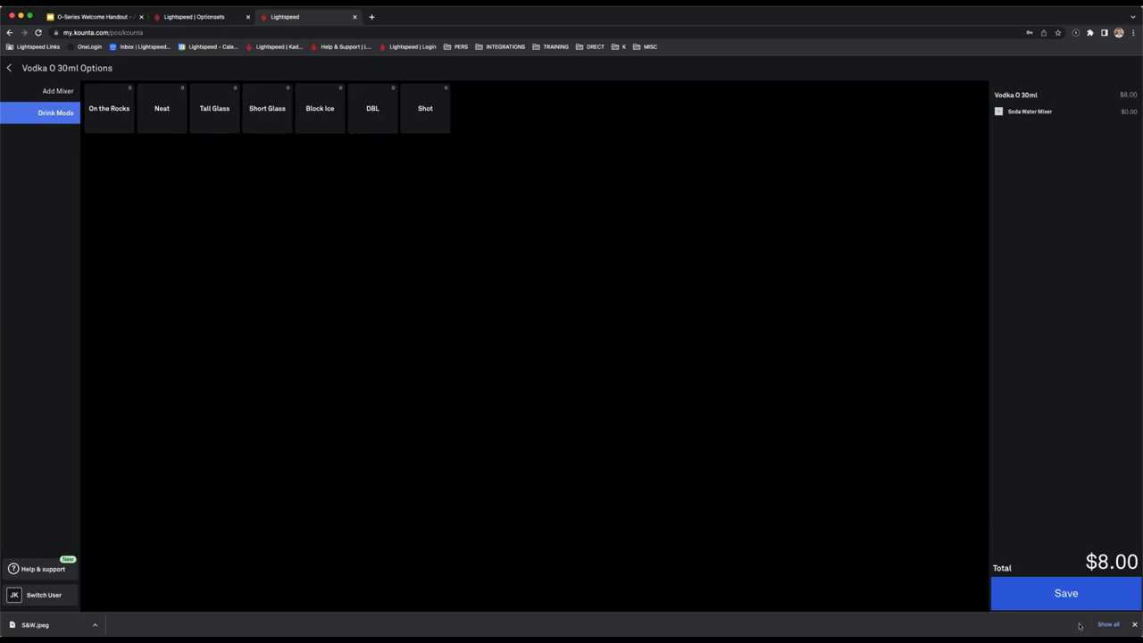
pyautogui.click(1066, 596)
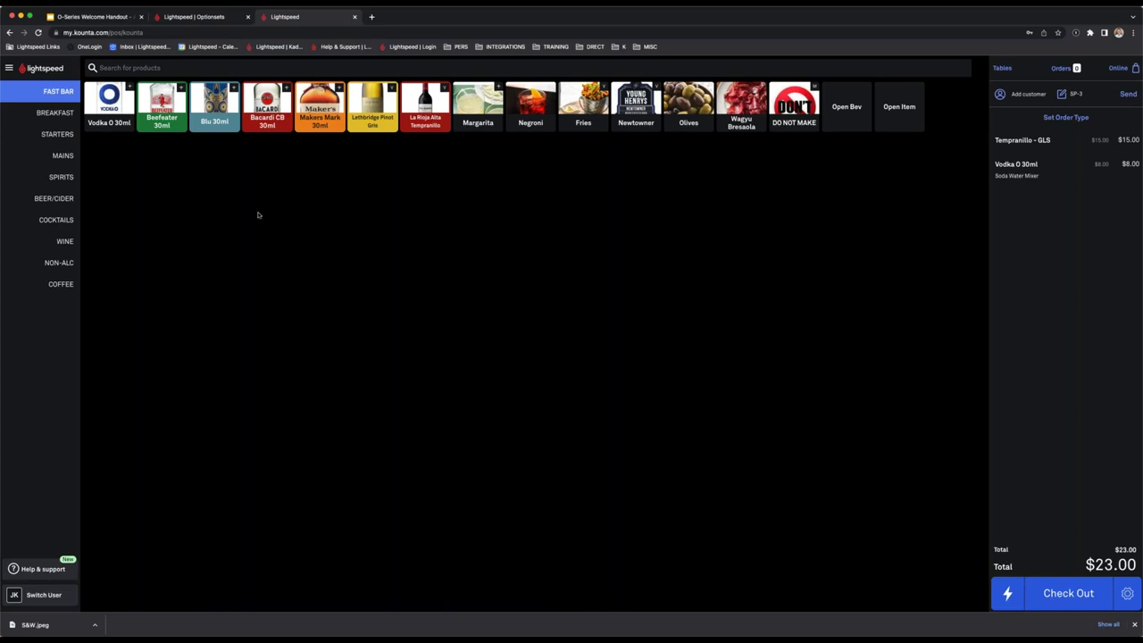
# Add an Eggs Benny - Bacon with Toast and Asparagus extras, bringing the order to $48.00.
pyautogui.click(67, 117)
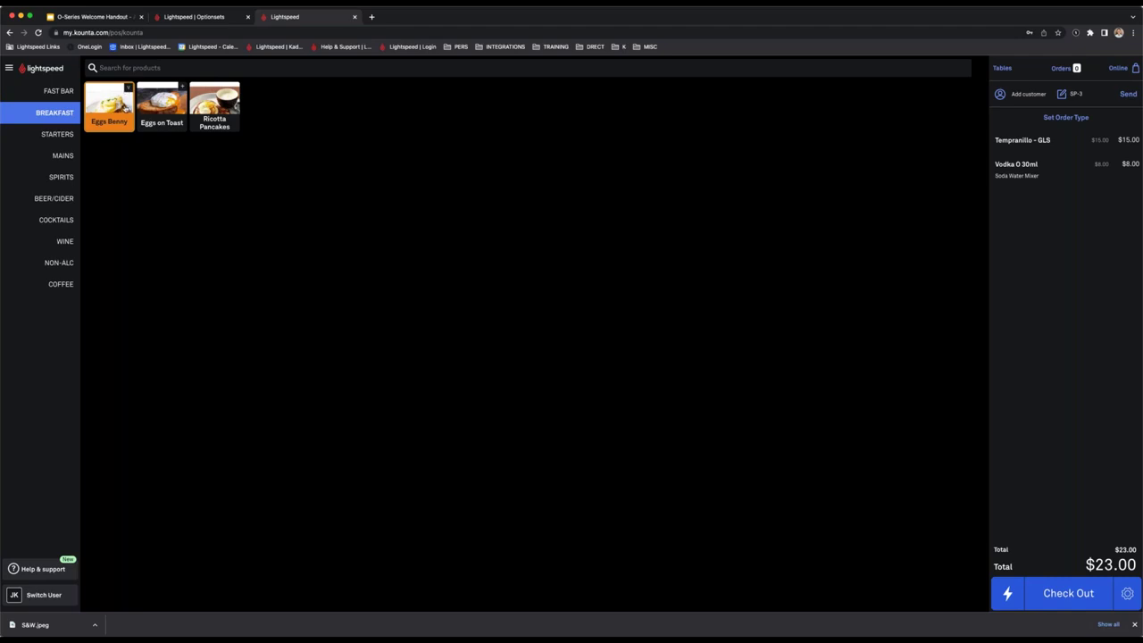
pyautogui.click(123, 106)
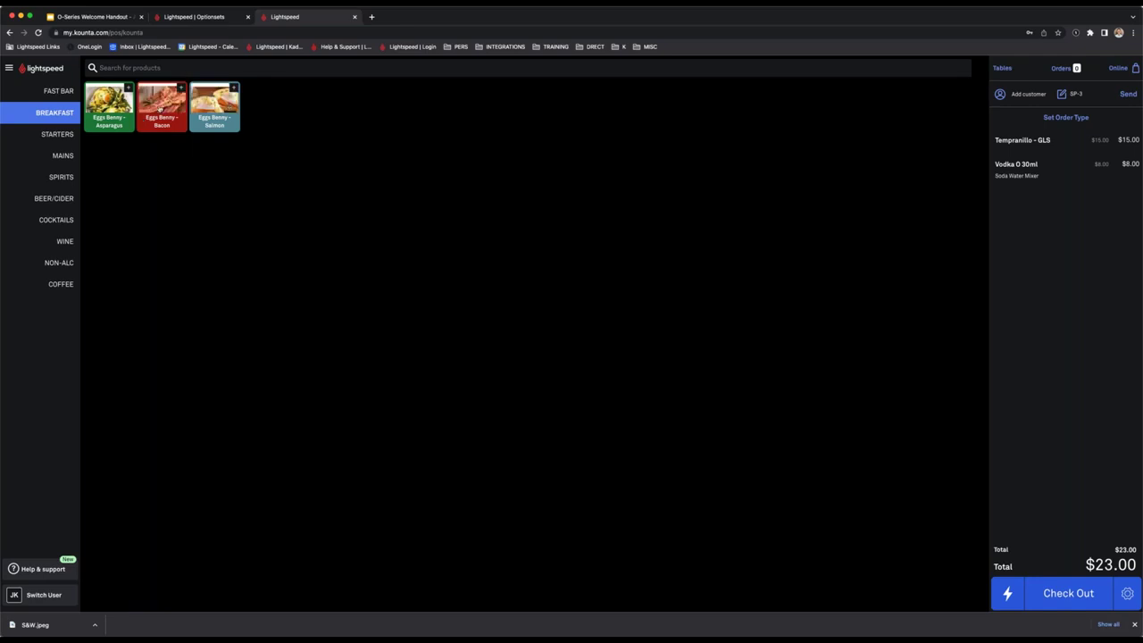
pyautogui.click(161, 109)
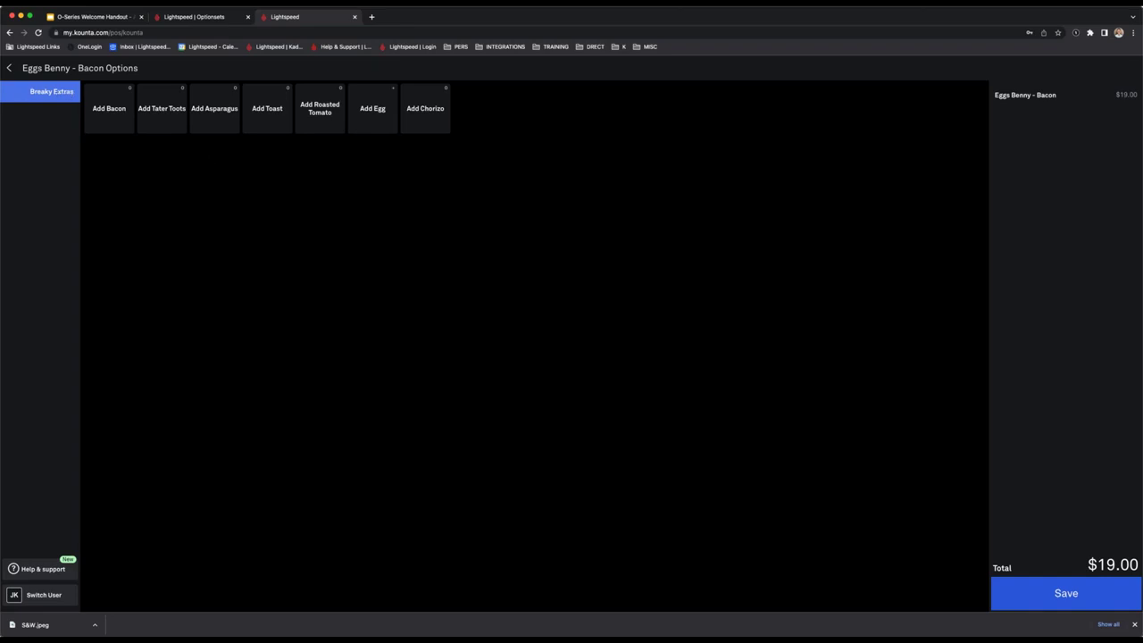
pyautogui.click(267, 109)
pyautogui.click(207, 118)
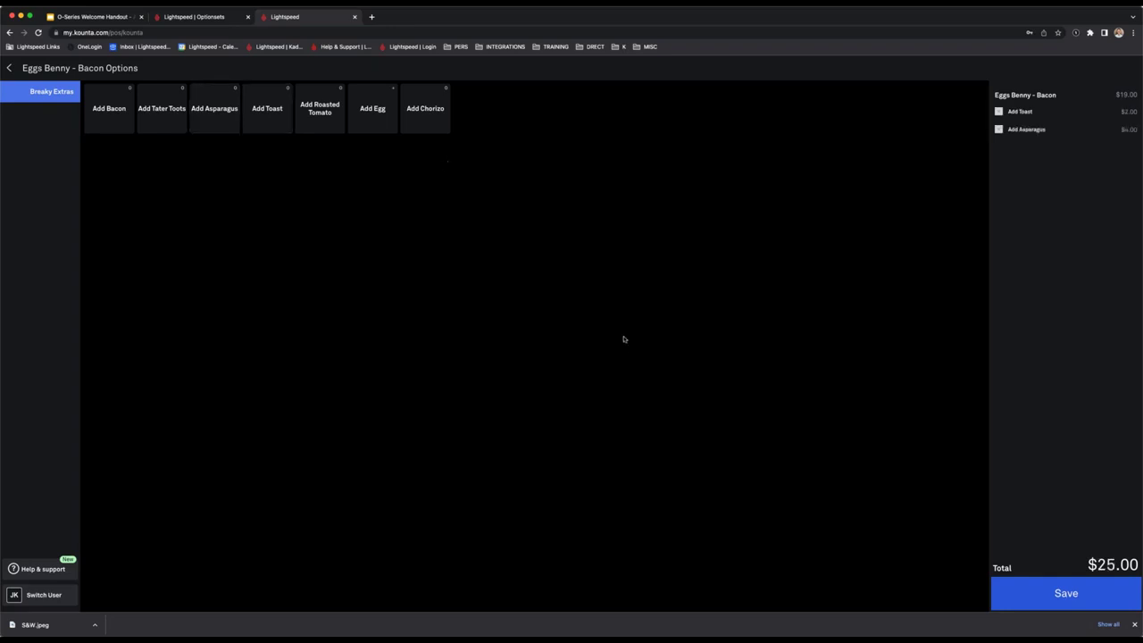
pyautogui.click(1067, 593)
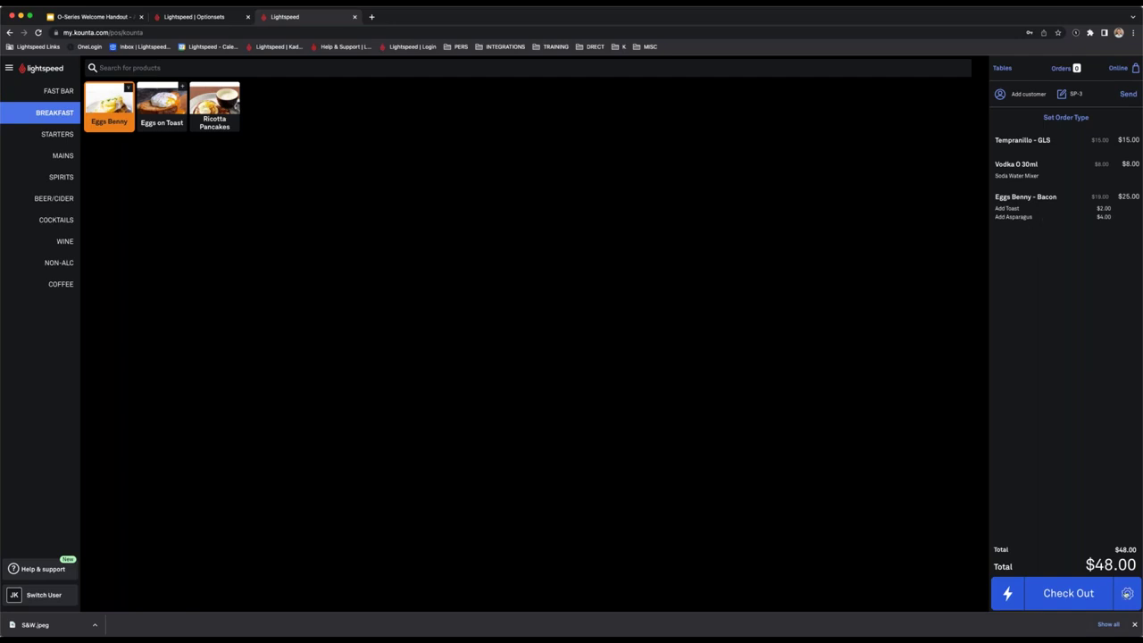
# Delete the whole order and return to the Back Office.
pyautogui.hscroll(1, 1127, 592)
pyautogui.click(1117, 592)
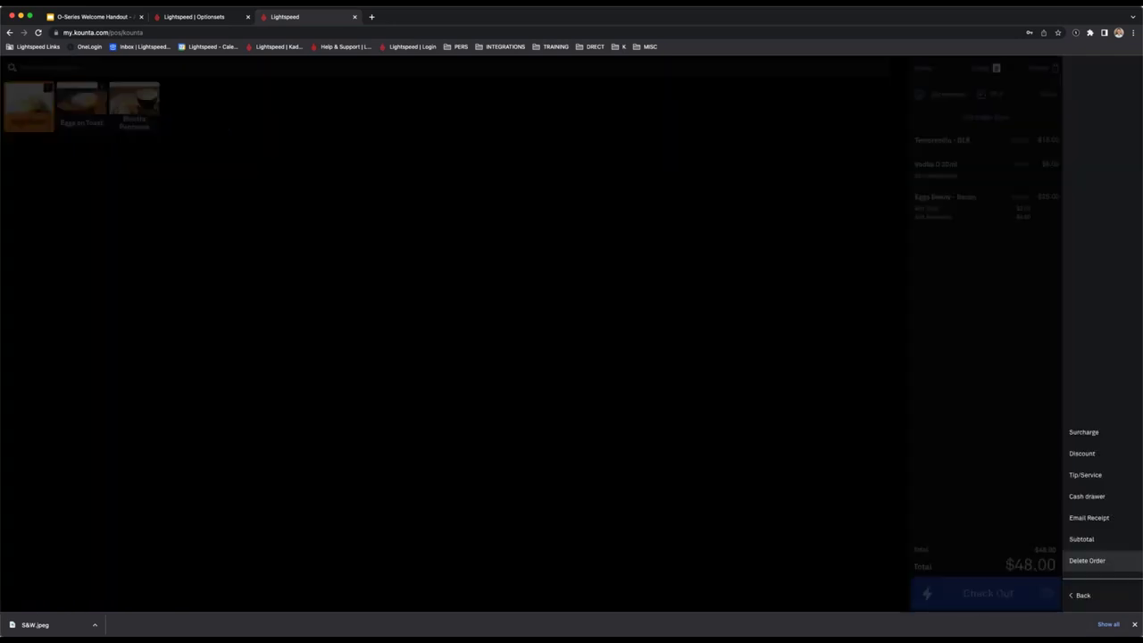
pyautogui.click(1084, 560)
pyautogui.click(525, 375)
pyautogui.click(194, 16)
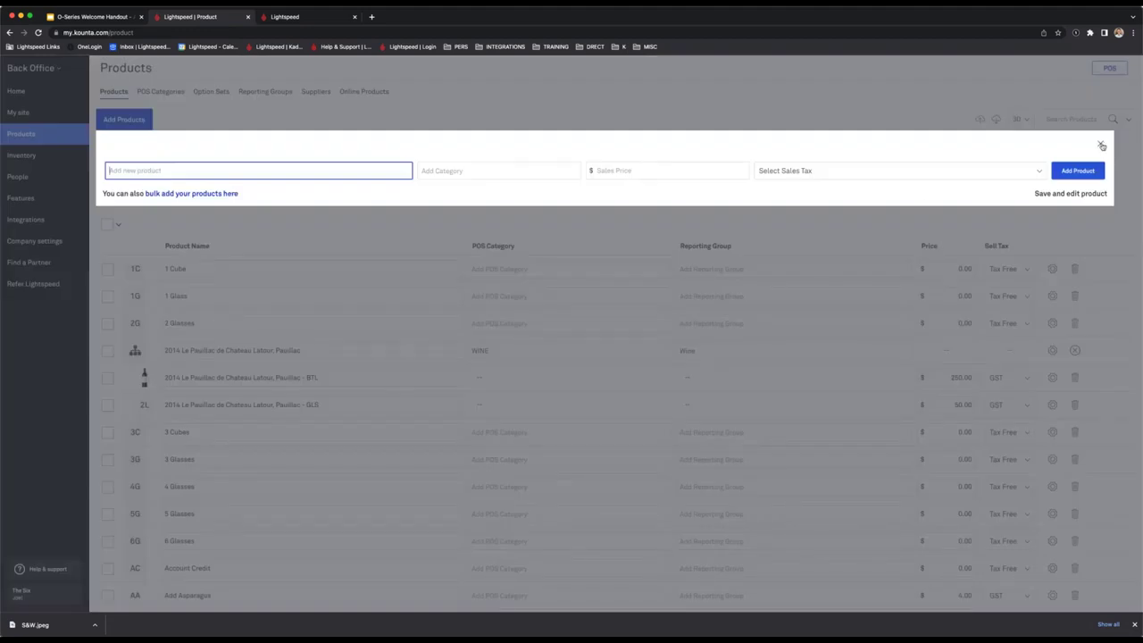
# Fill in a new product 'Stone & Wood' in BEER/CIDER and FAST BAR, priced 0.00.
pyautogui.click(1102, 145)
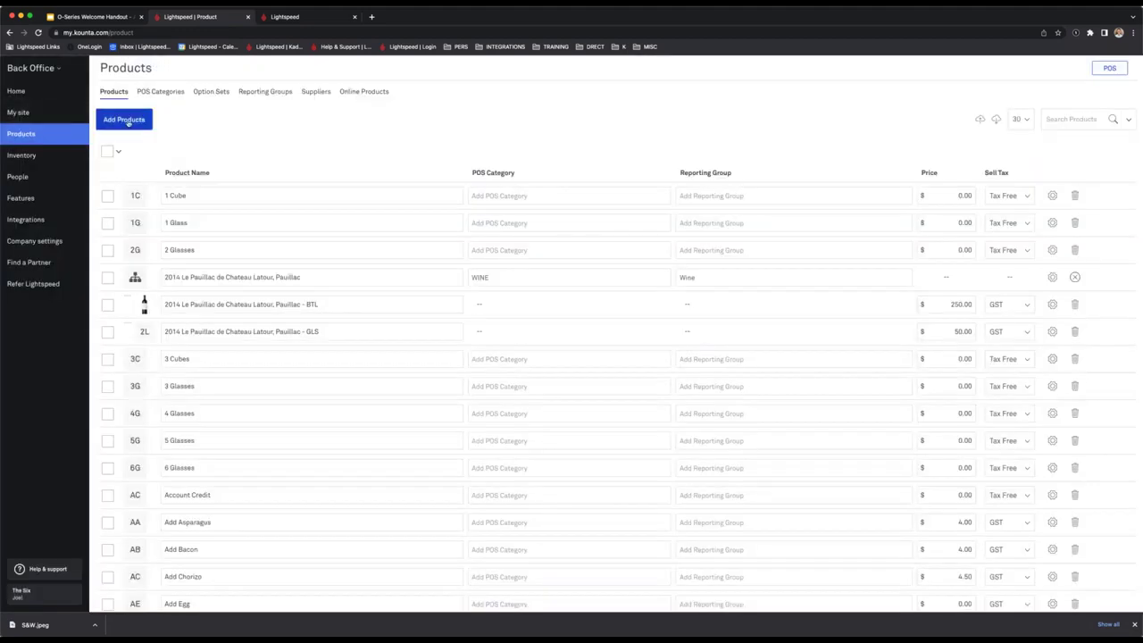
pyautogui.click(123, 119)
pyautogui.write('Sto')
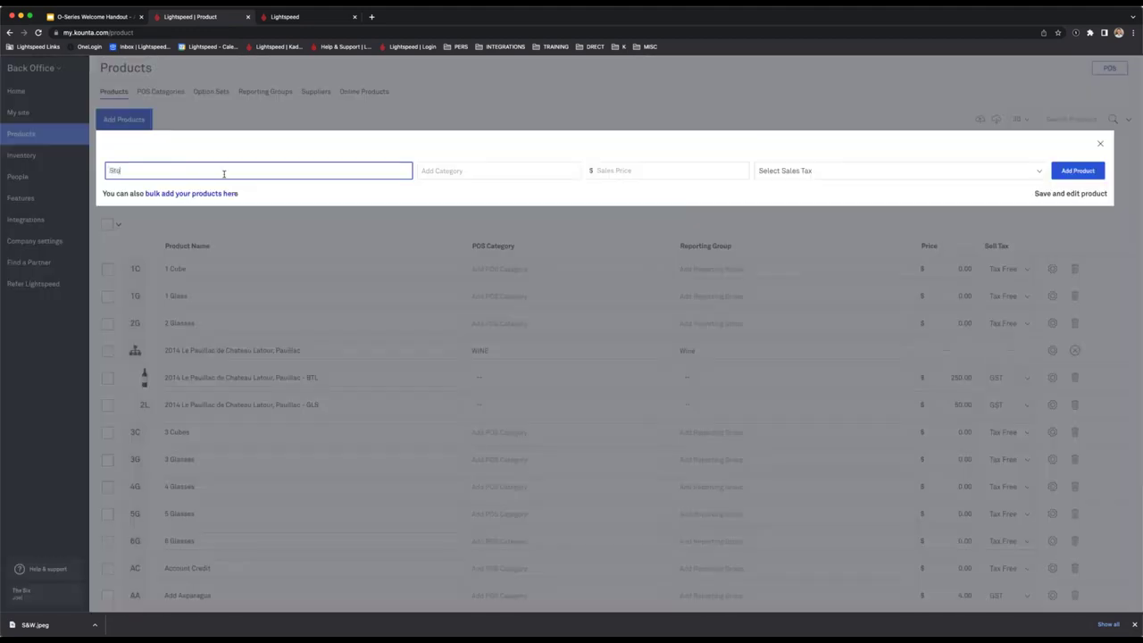
pyautogui.write('ne & Wood')
pyautogui.click(123, 169)
pyautogui.click(459, 168)
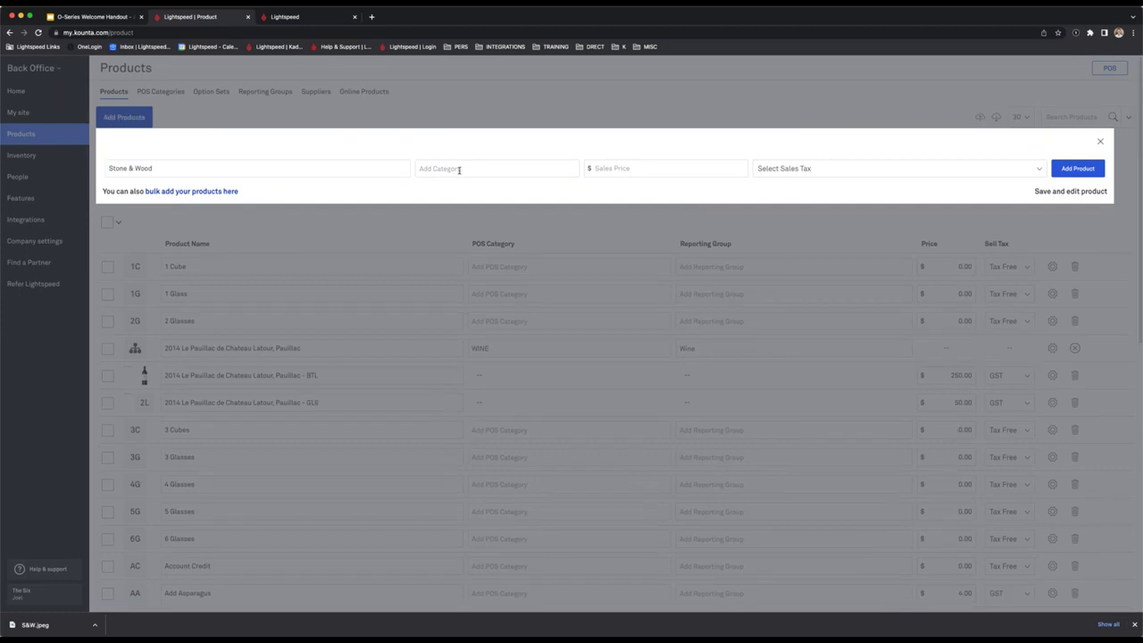
pyautogui.click(458, 168)
pyautogui.click(426, 238)
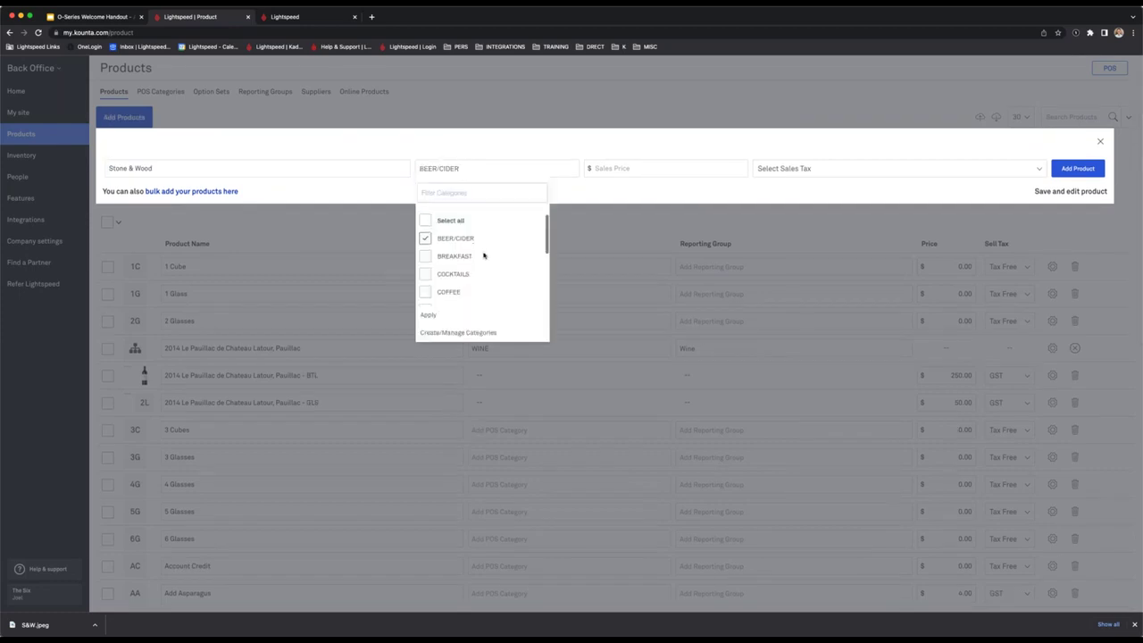
pyautogui.scroll(-2, 483, 256)
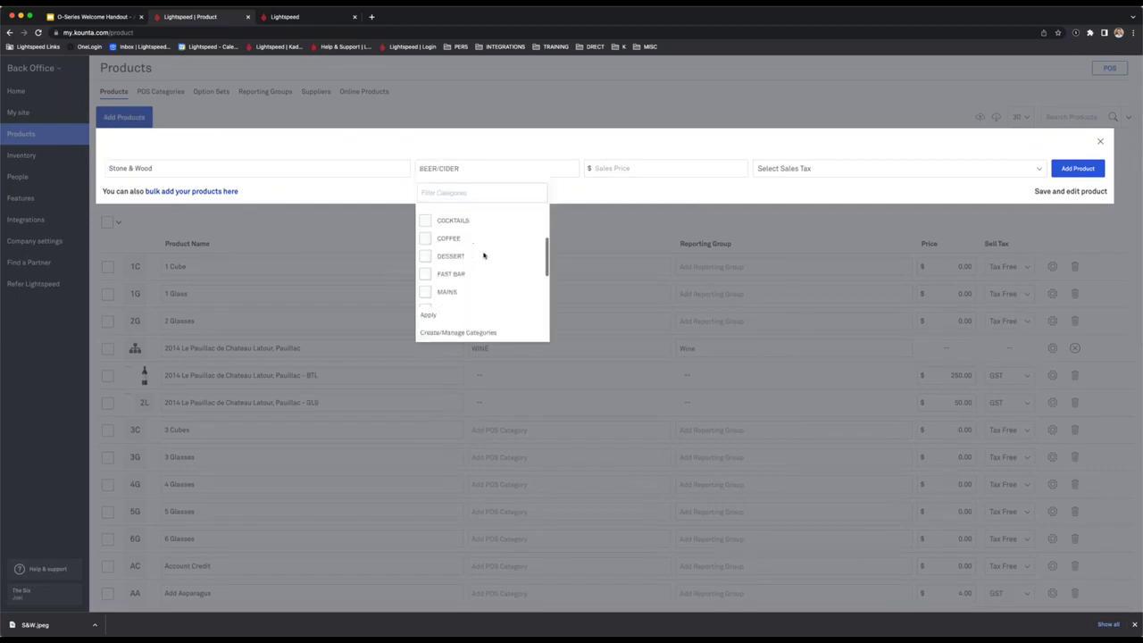
pyautogui.click(426, 271)
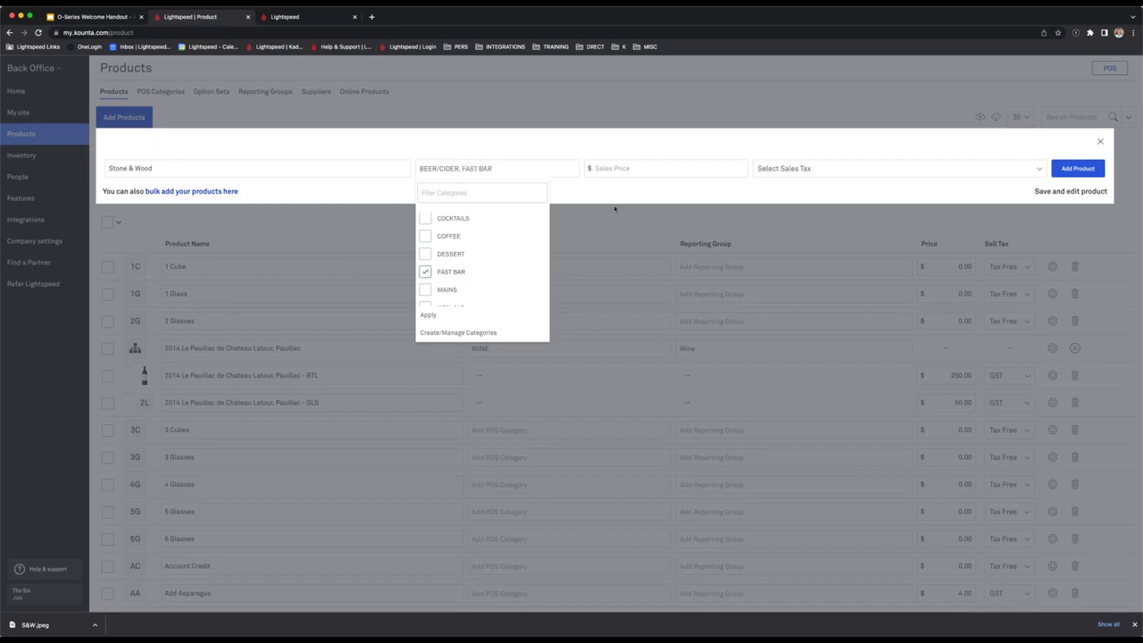
pyautogui.click(635, 168)
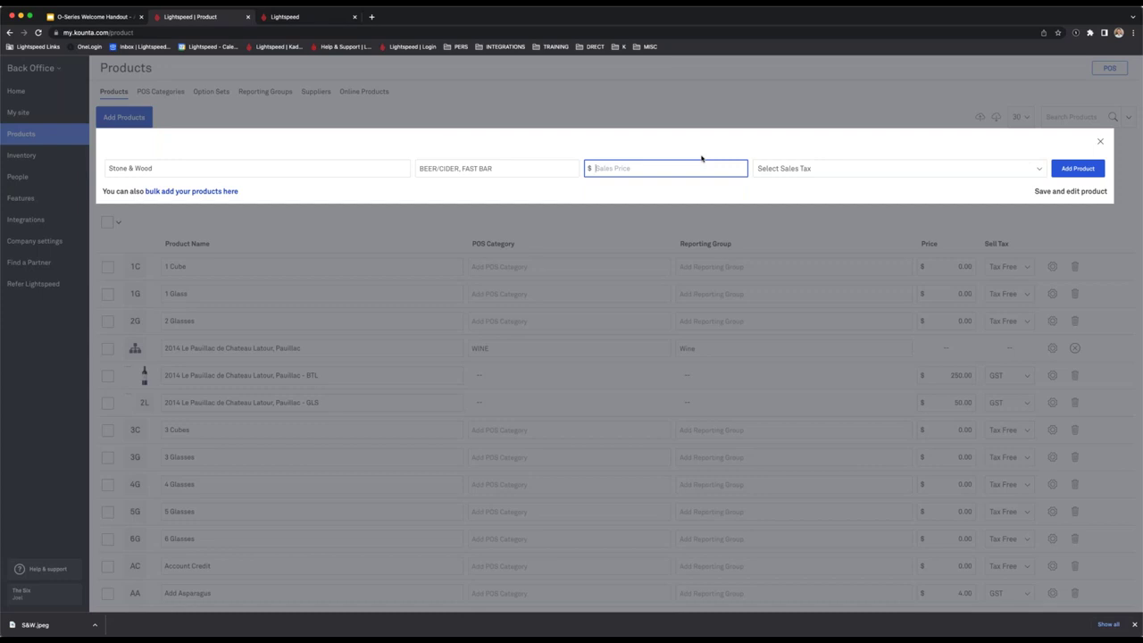
pyautogui.write('0.00')
pyautogui.click(880, 148)
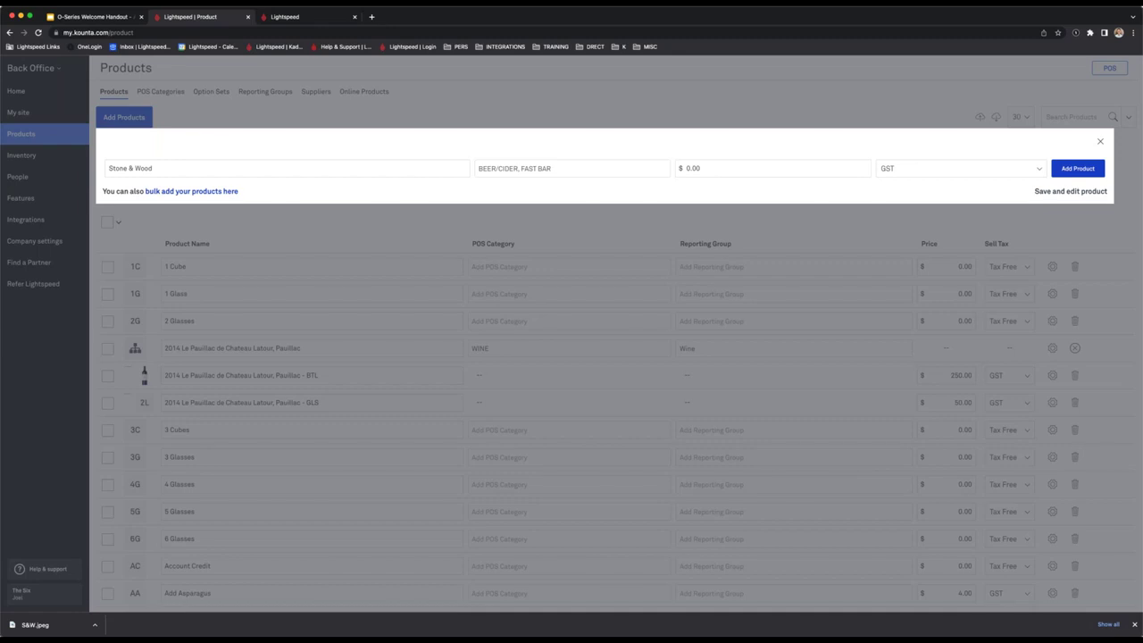
# After the duplicate-name error, rename it 'Stone & Wood*' and save to open its details.
pyautogui.click(1087, 192)
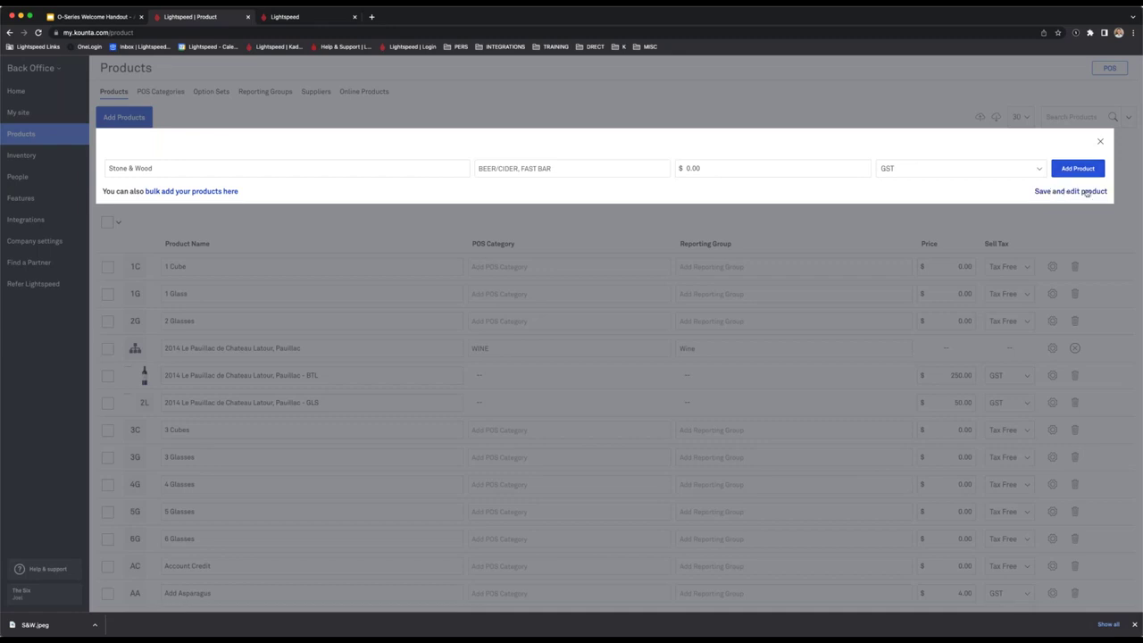
pyautogui.click(180, 168)
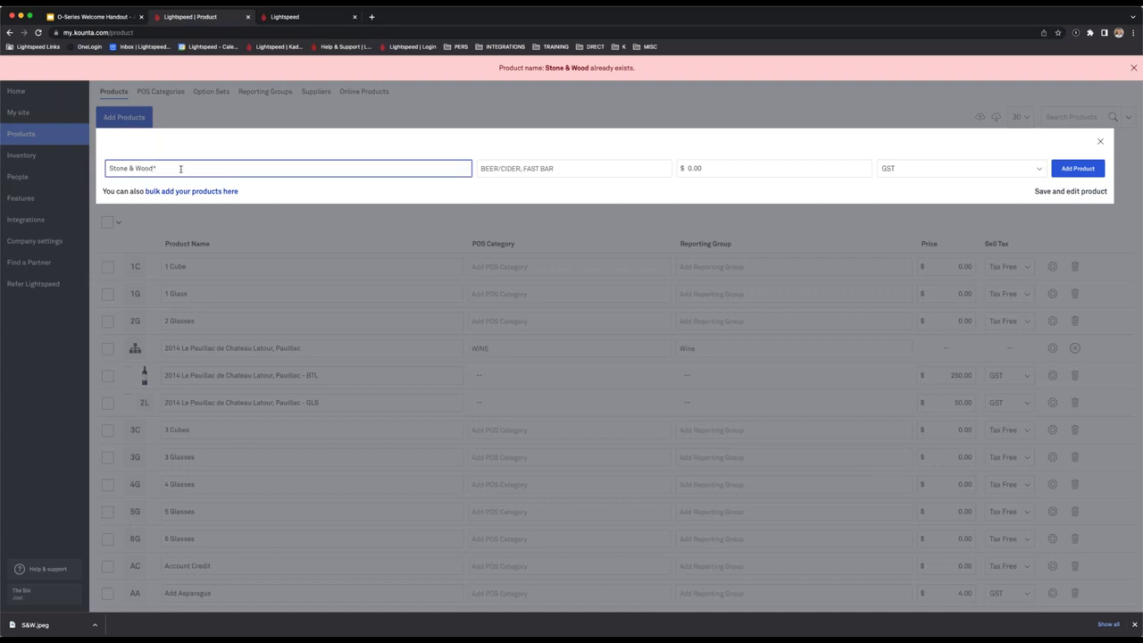
pyautogui.write('*')
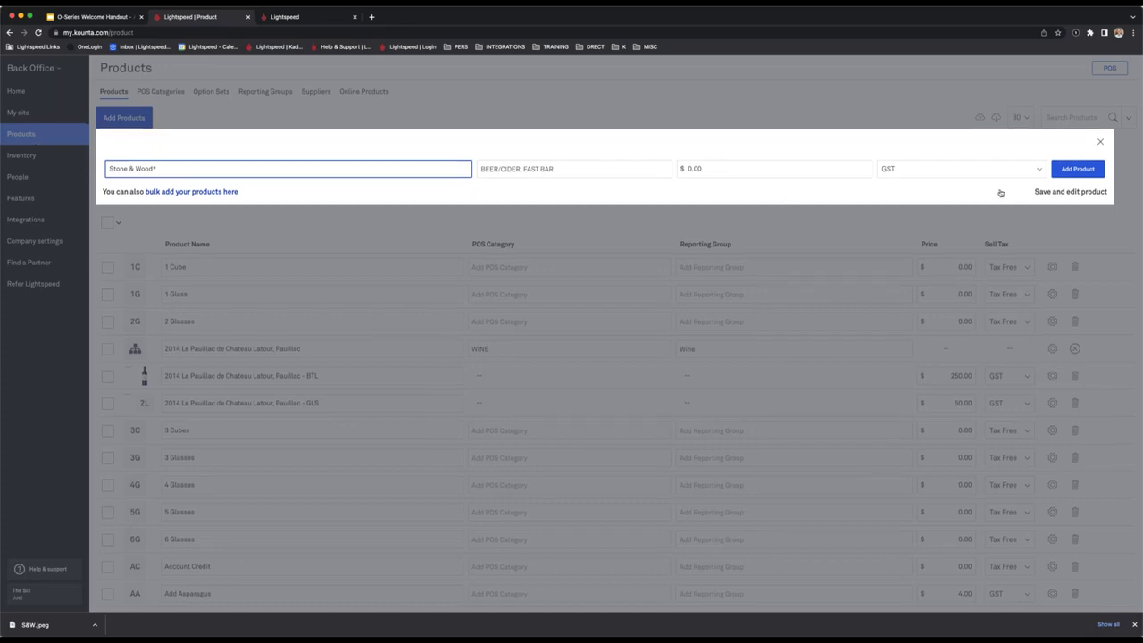
pyautogui.click(1089, 193)
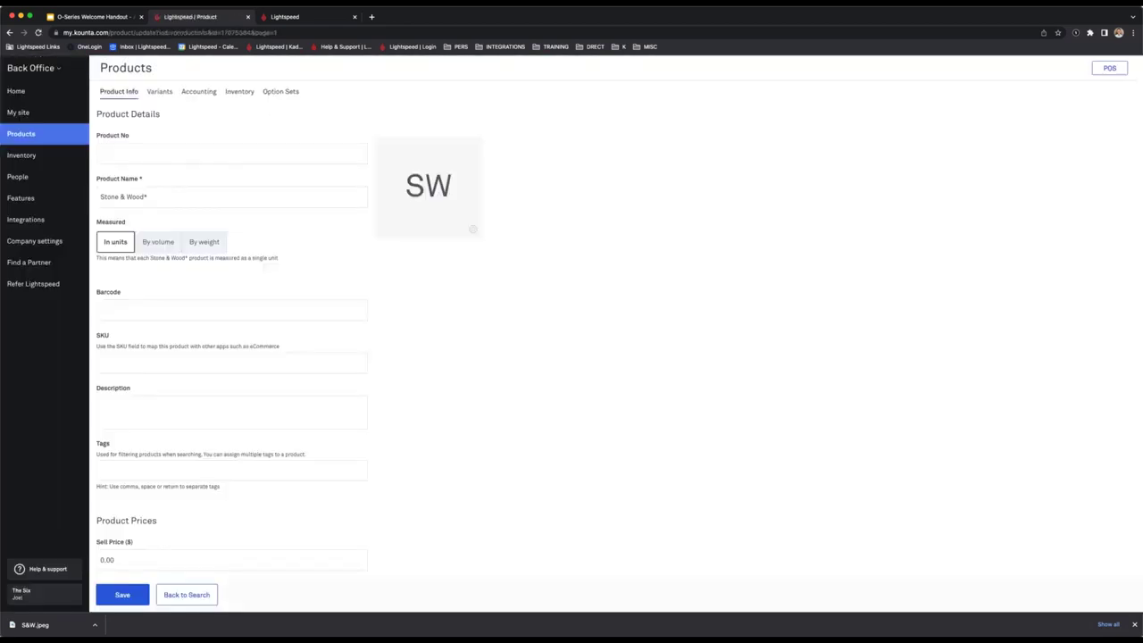
# Add the Size variant attribute to Stone & Wood* and save it as a product template.
pyautogui.click(159, 93)
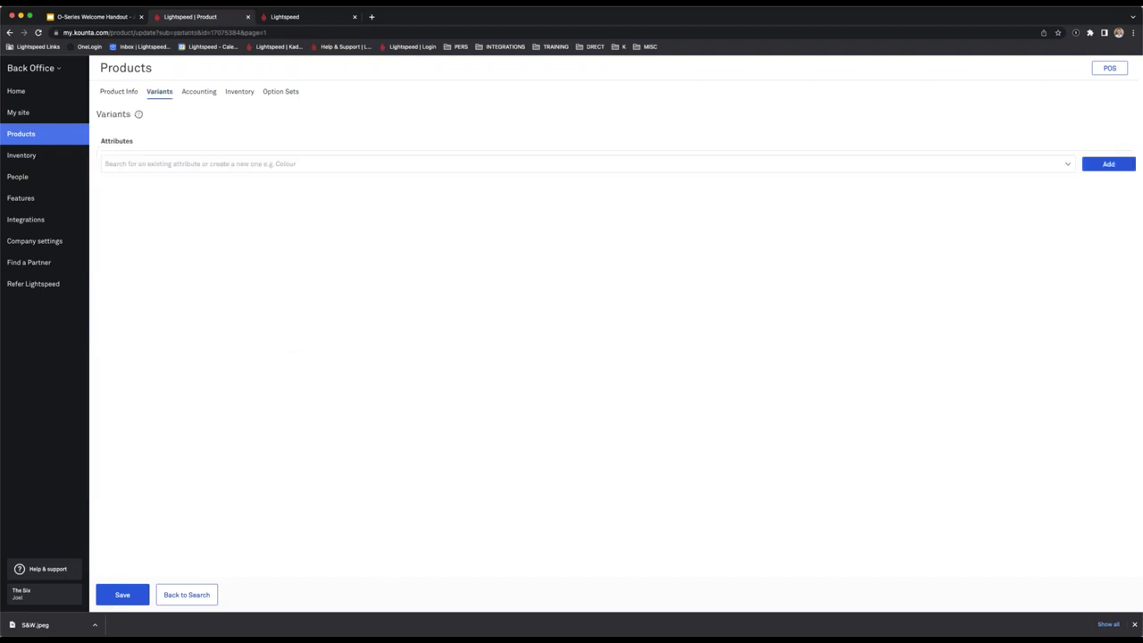
pyautogui.moveTo(140, 117)
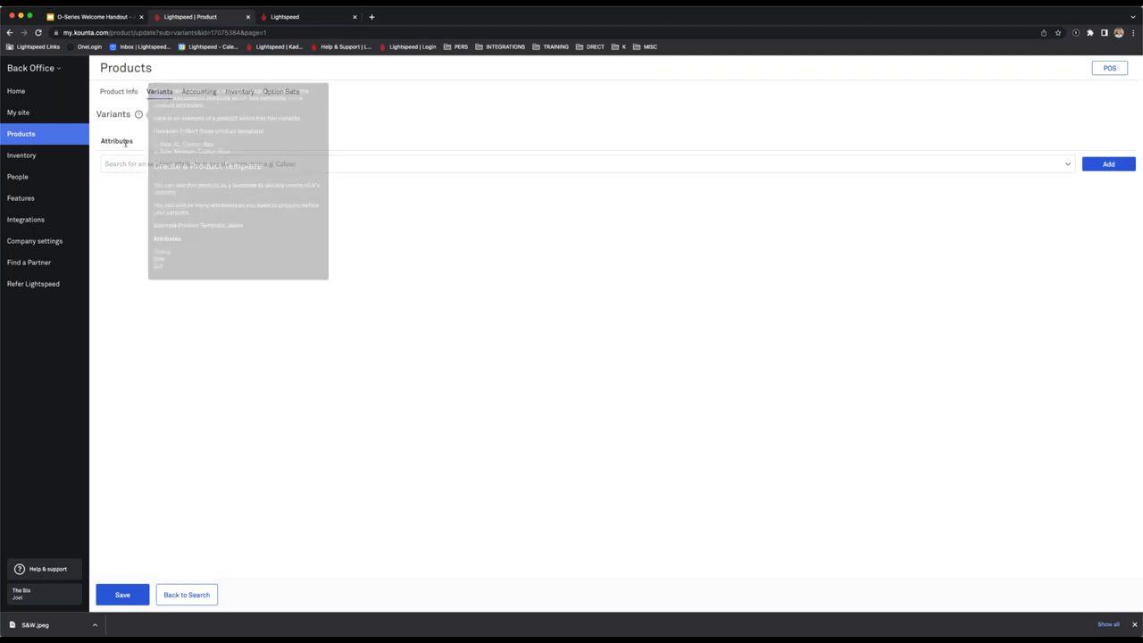
pyautogui.click(303, 163)
pyautogui.write('Size')
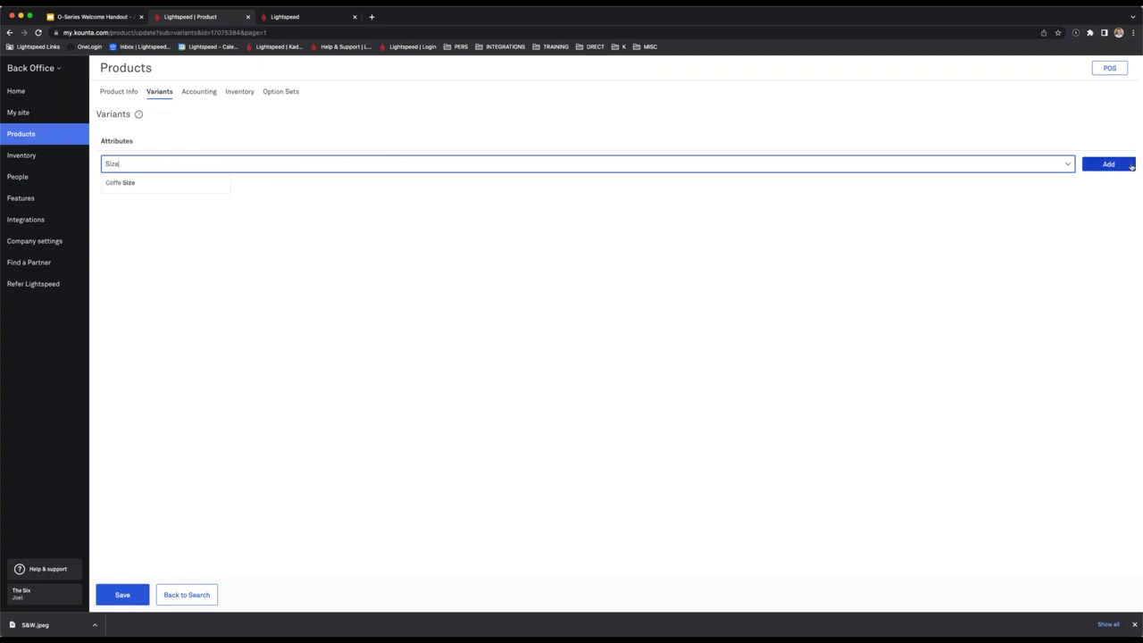
pyautogui.click(1108, 164)
pyautogui.click(131, 603)
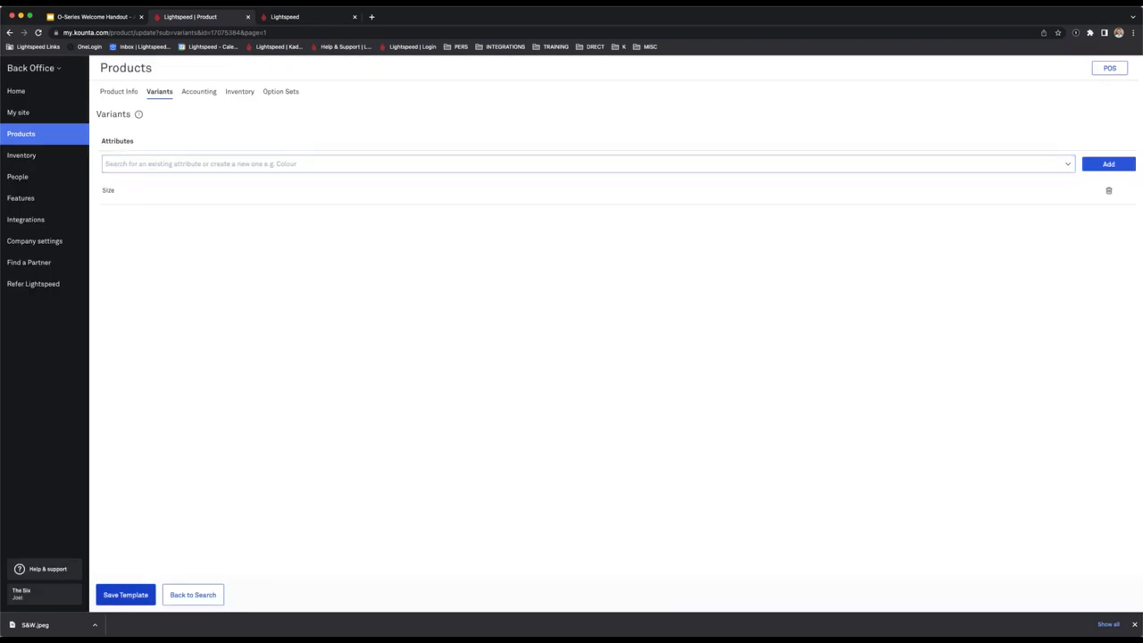
pyautogui.click(541, 382)
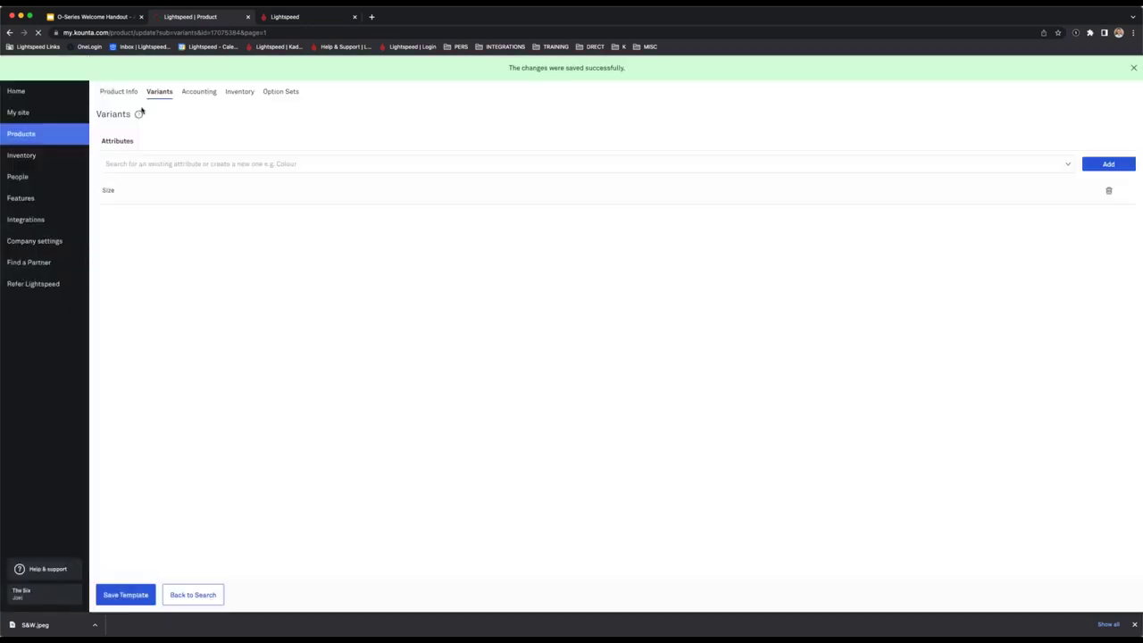
pyautogui.click(125, 93)
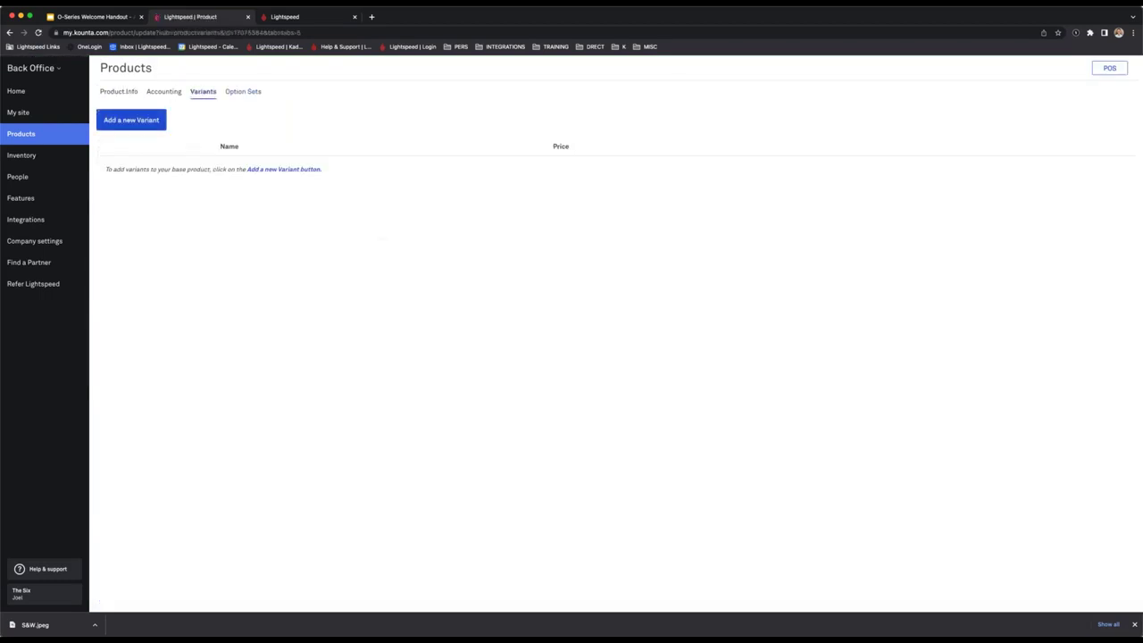
# Add a Size variant SCH priced at $8.
pyautogui.click(131, 119)
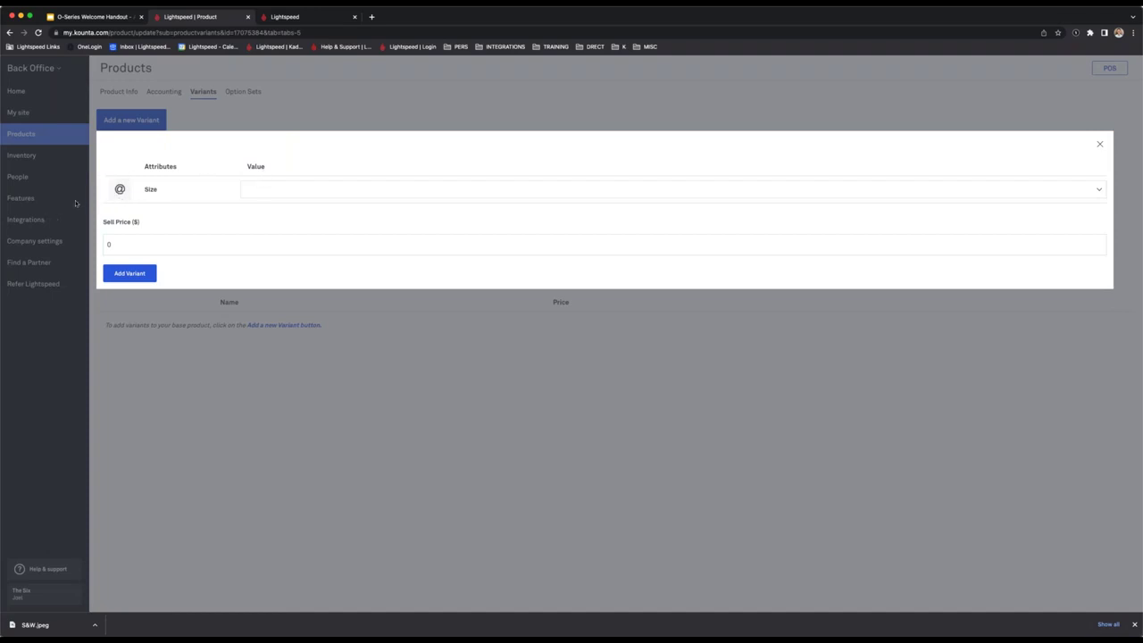
pyautogui.click(185, 244)
pyautogui.click(257, 188)
pyautogui.write('SCH')
pyautogui.press('Tab')
pyautogui.write('8')
pyautogui.press('Tab')
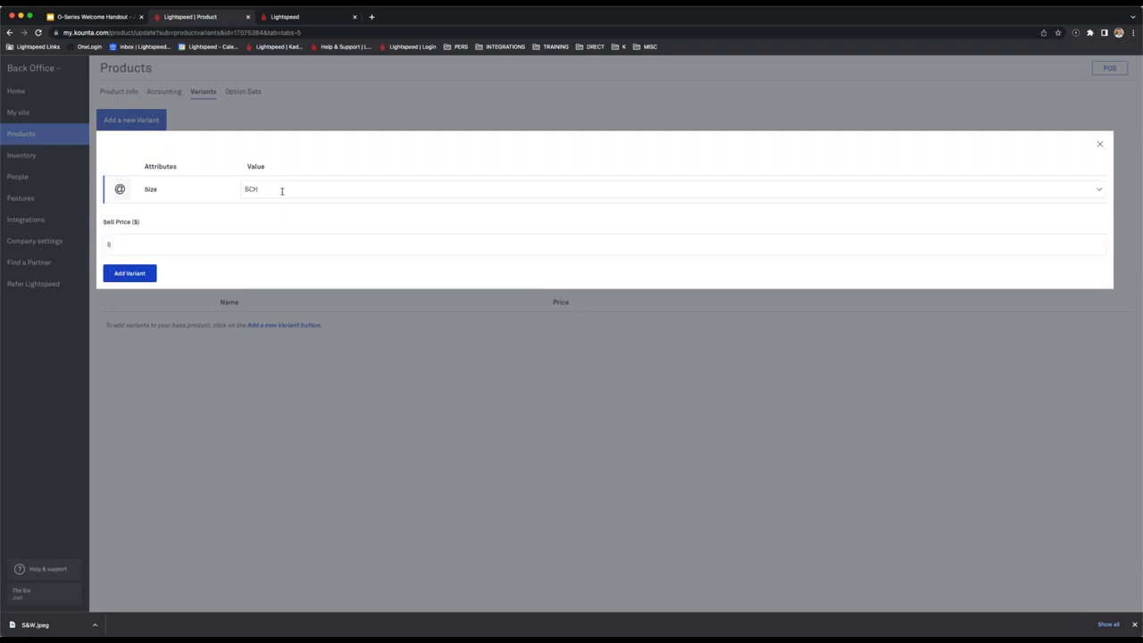
pyautogui.press('Return')
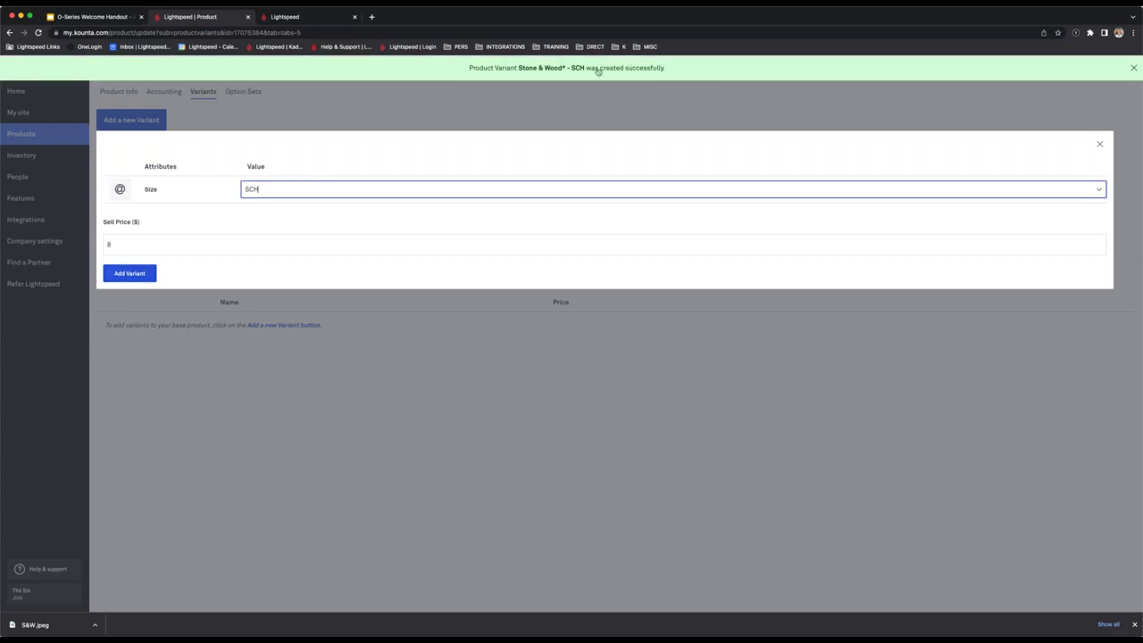
# Add a second Size variant PNT priced at $10 and close the variant dialog.
pyautogui.moveTo(269, 187); pyautogui.dragTo(185, 188)
pyautogui.write('PNT')
pyautogui.press('Tab')
pyautogui.write('10')
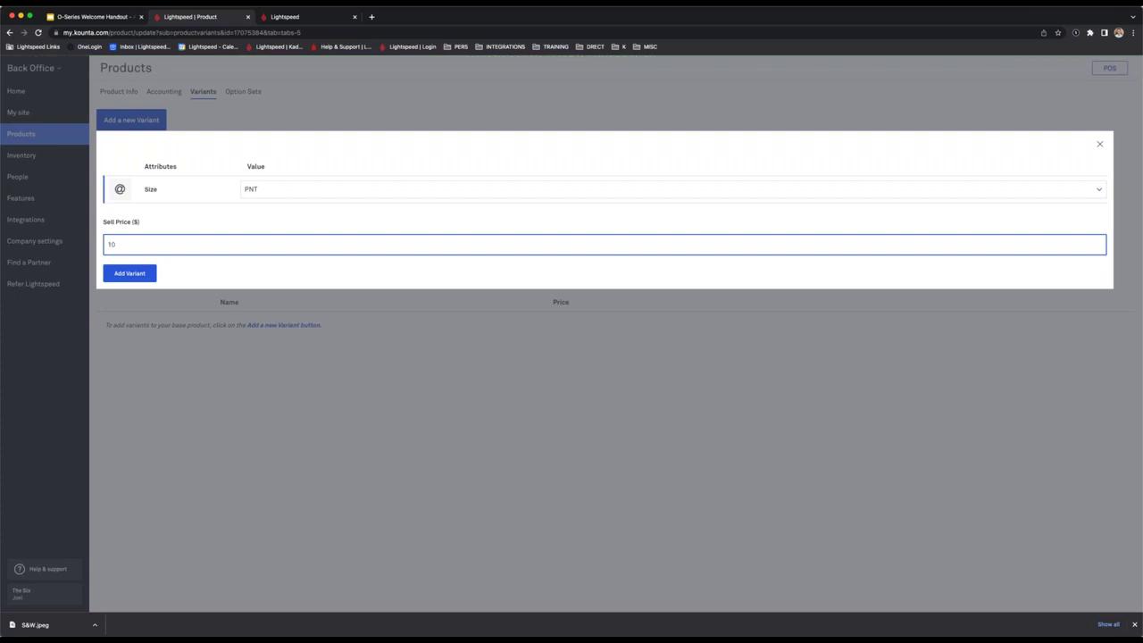
pyautogui.click(122, 274)
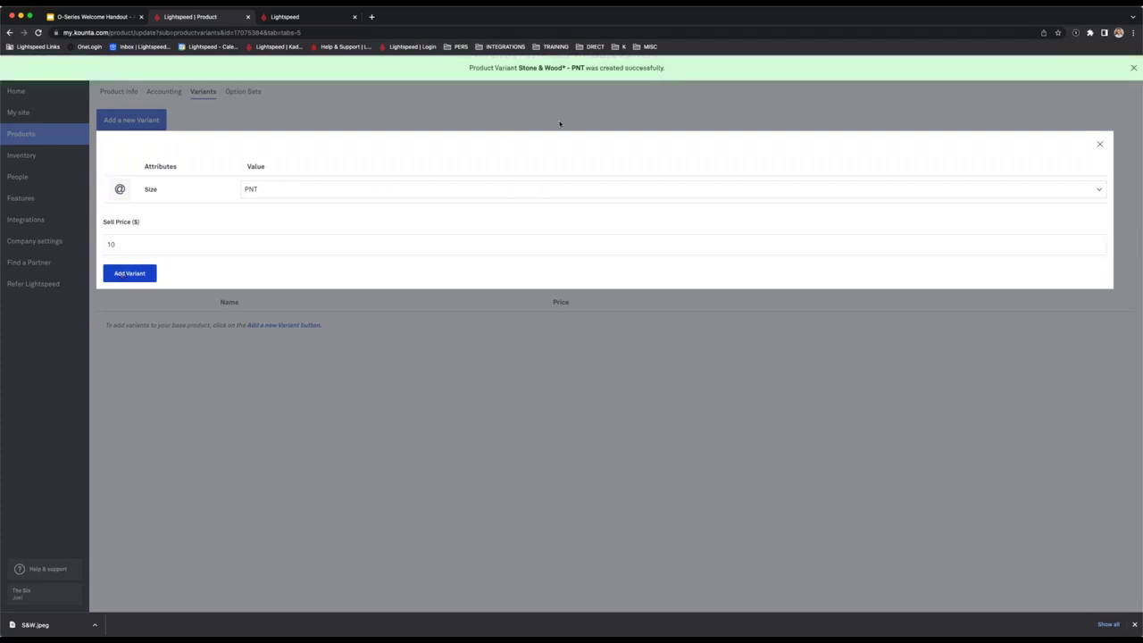
pyautogui.click(1096, 145)
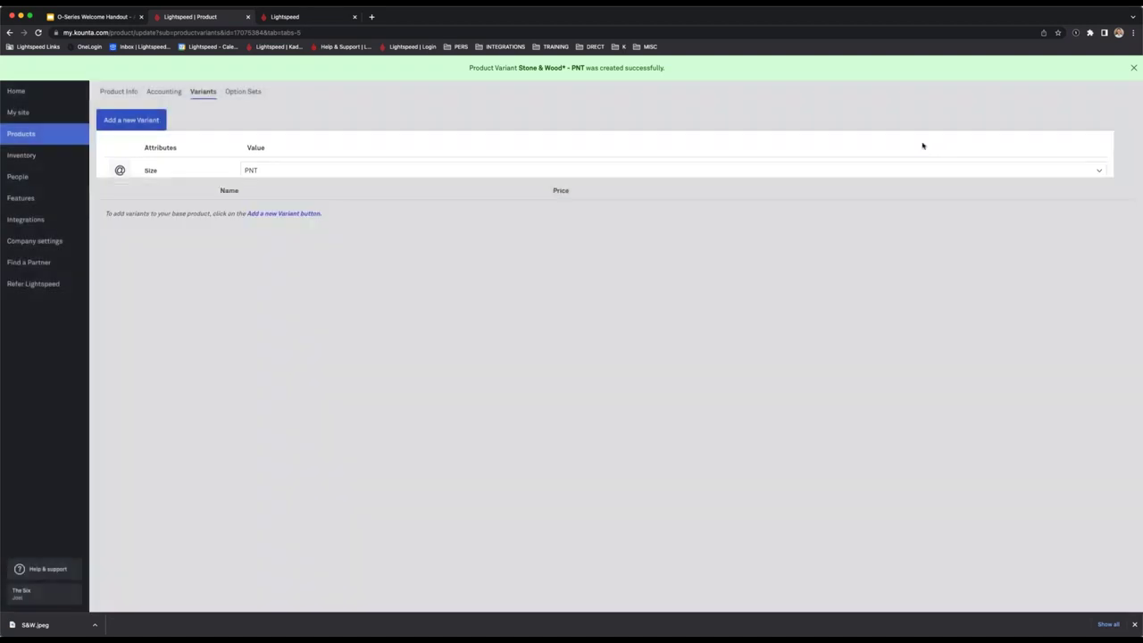
# Search the Products list for 'Stone' and select the Stone & Wood* name.
pyautogui.click(52, 142)
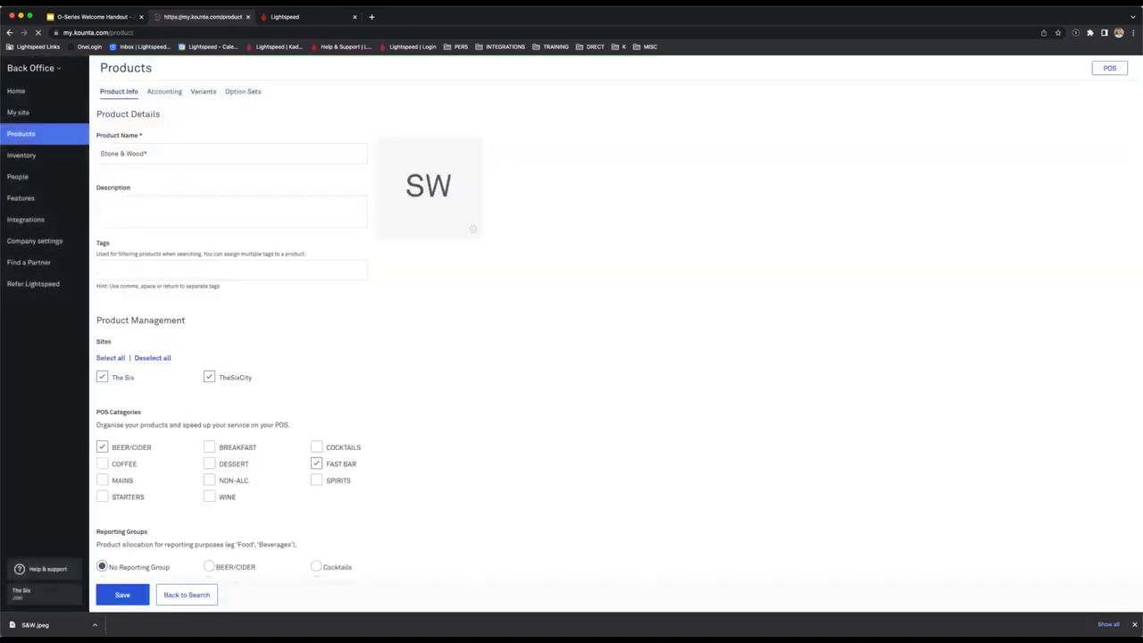
pyautogui.click(1058, 119)
pyautogui.write('Stone')
pyautogui.press('Return')
pyautogui.tripleClick(212, 222)
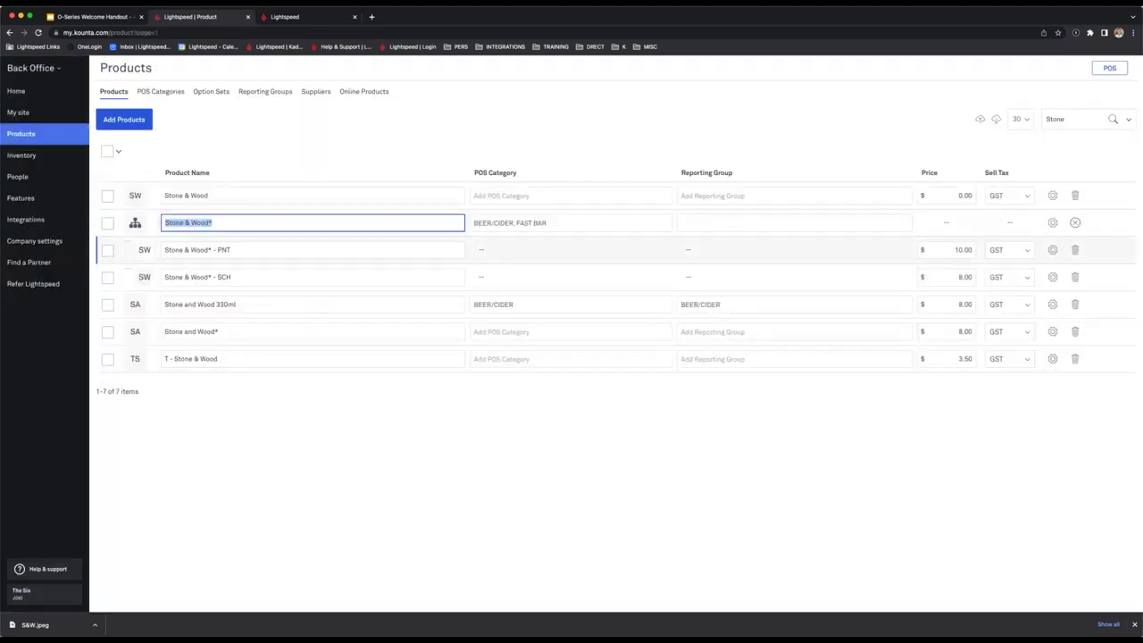
# On the POS register, sync the recent product changes from the side menu.
pyautogui.click(298, 20)
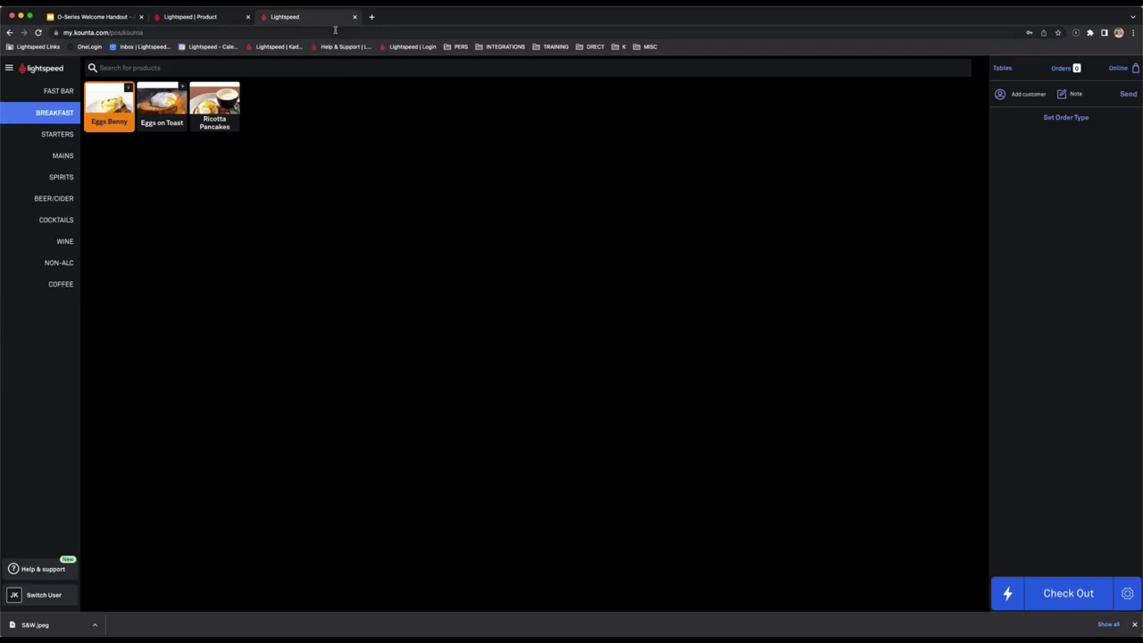
pyautogui.click(44, 92)
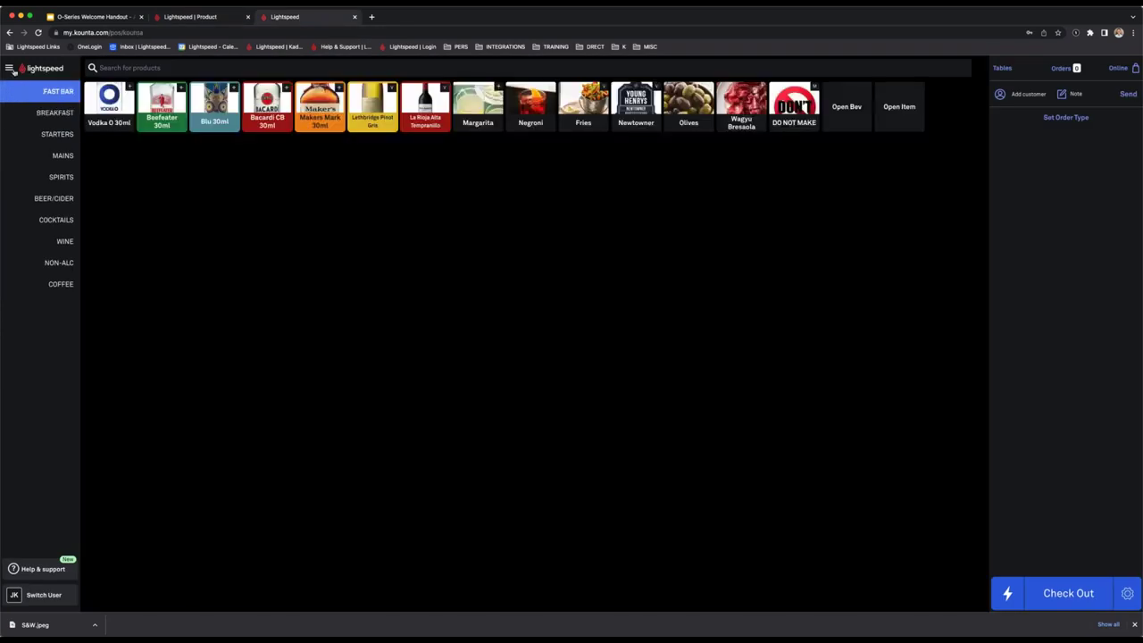
pyautogui.click(11, 69)
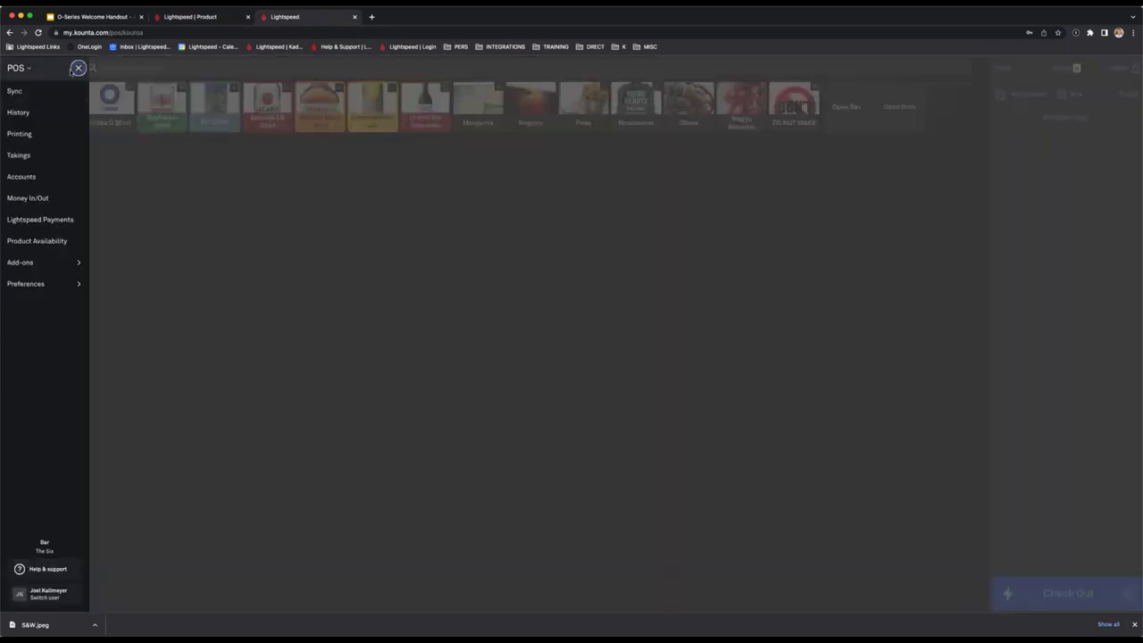
pyautogui.click(78, 68)
pyautogui.click(11, 69)
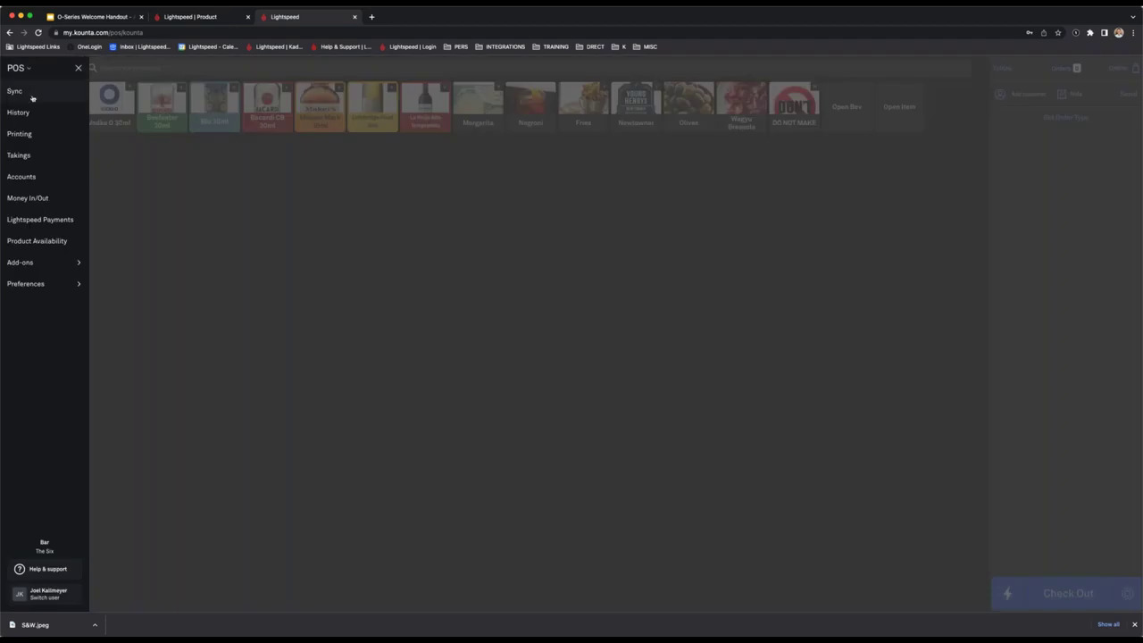
pyautogui.click(78, 68)
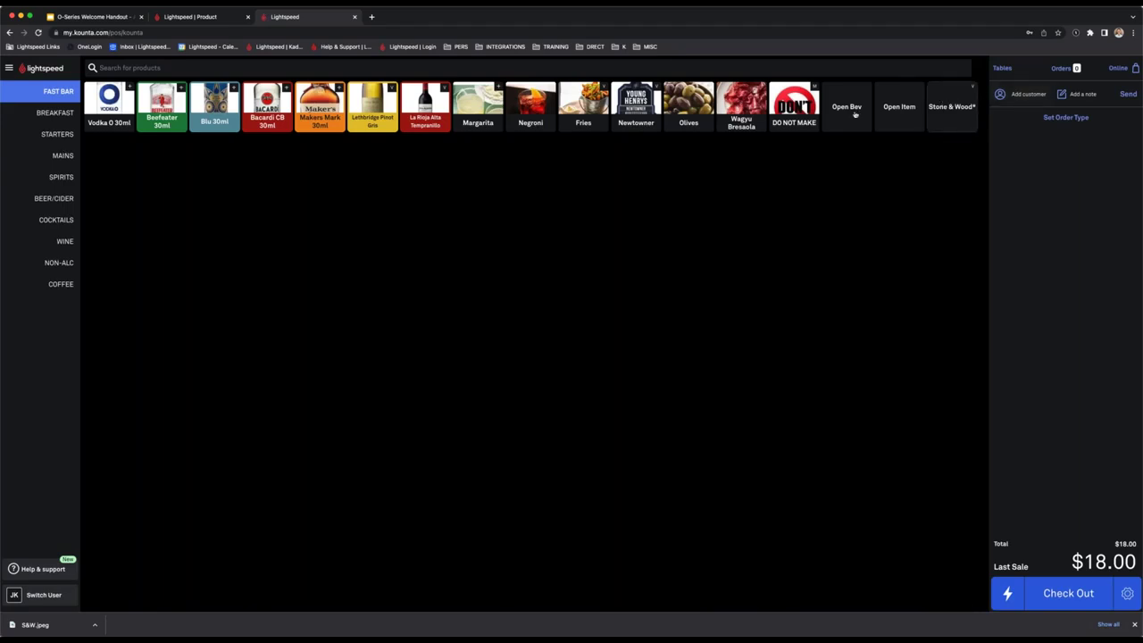
# Add a Stone & Wood* - SCH ($8.00) from FAST BAR to the order, then return to Back Office.
pyautogui.click(53, 198)
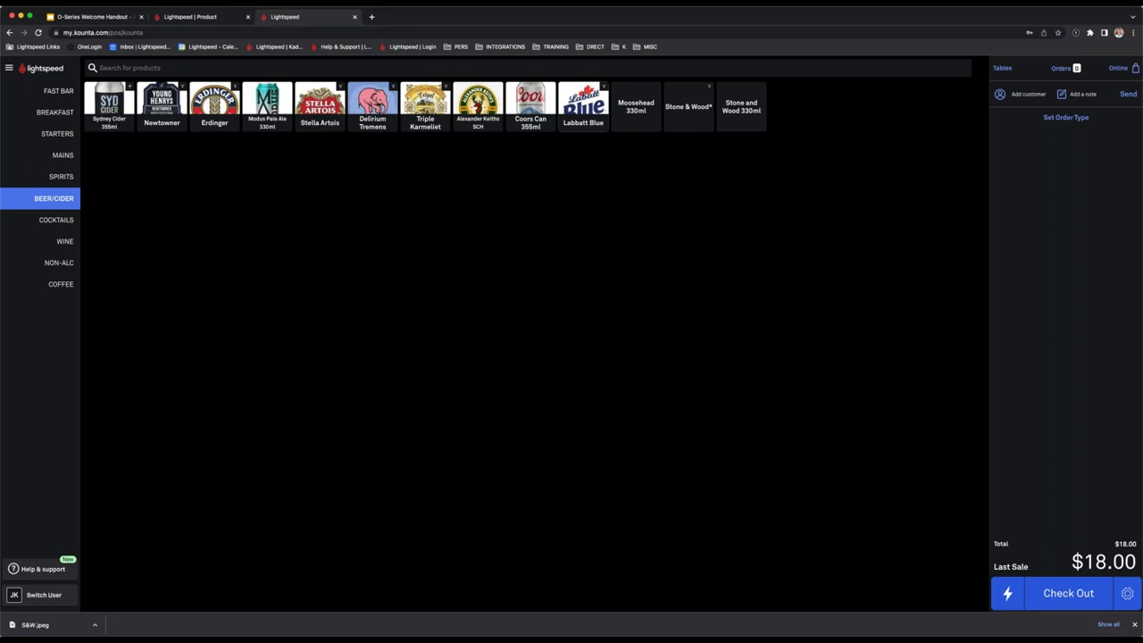
pyautogui.click(58, 91)
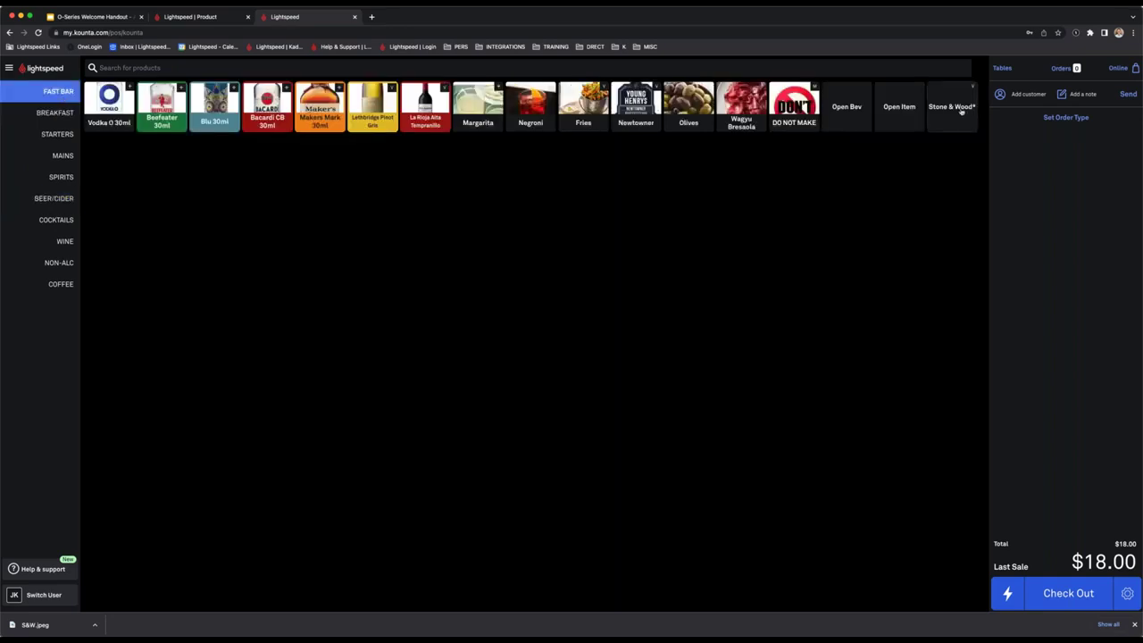
pyautogui.click(962, 111)
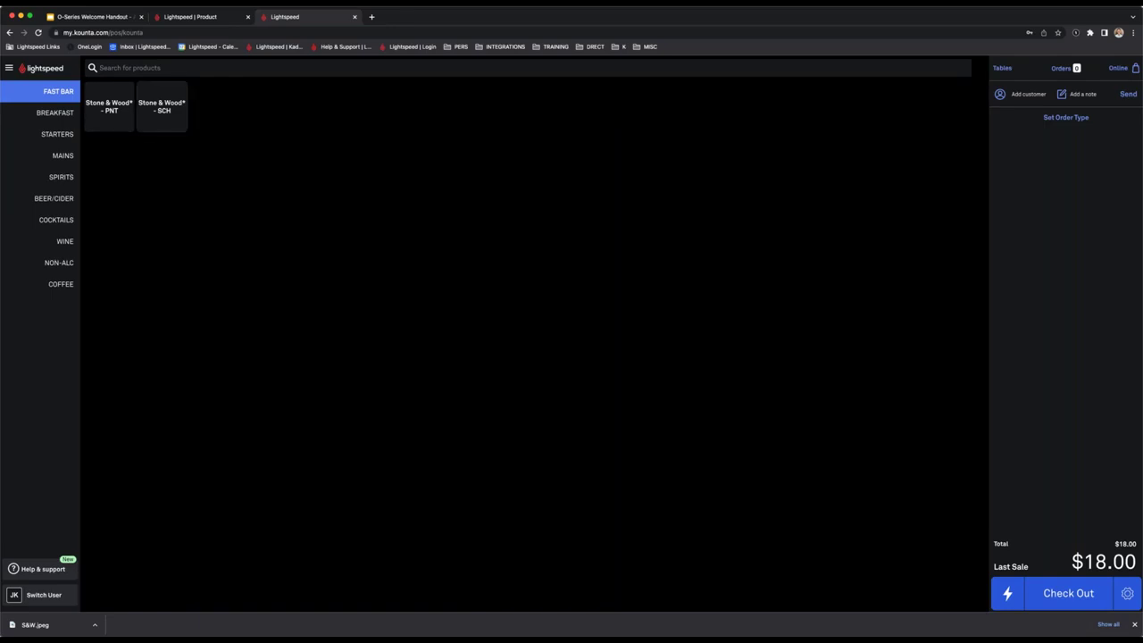
pyautogui.click(161, 106)
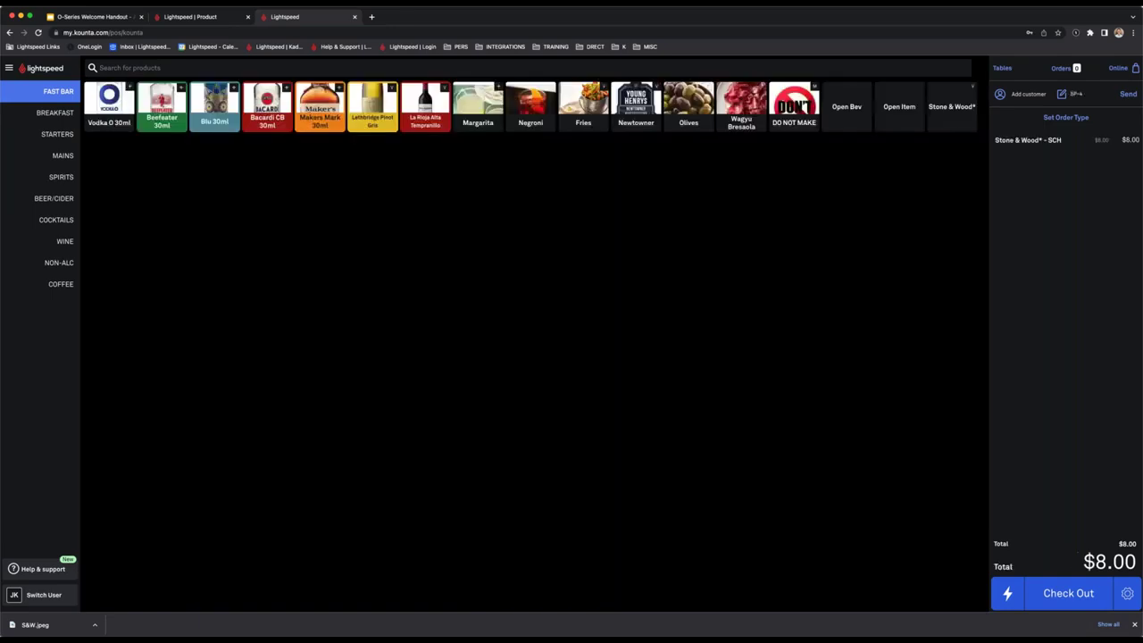
pyautogui.hotkey('ctrl', 'shift', 'Tab')
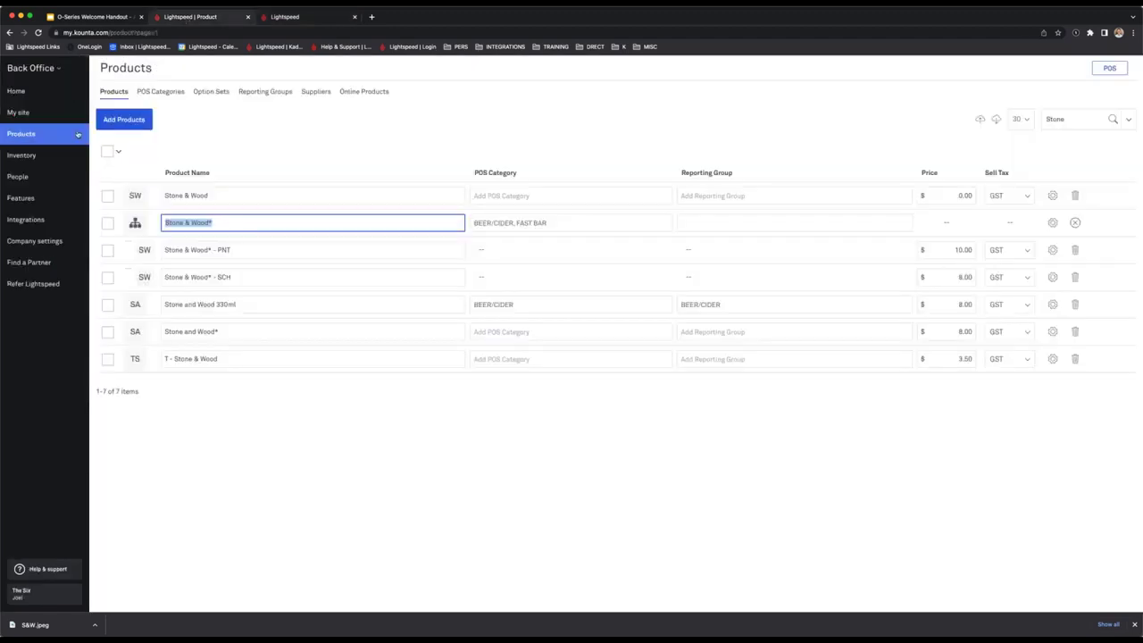
# Create a new option set named 'Chilled Glass?'.
pyautogui.click(212, 92)
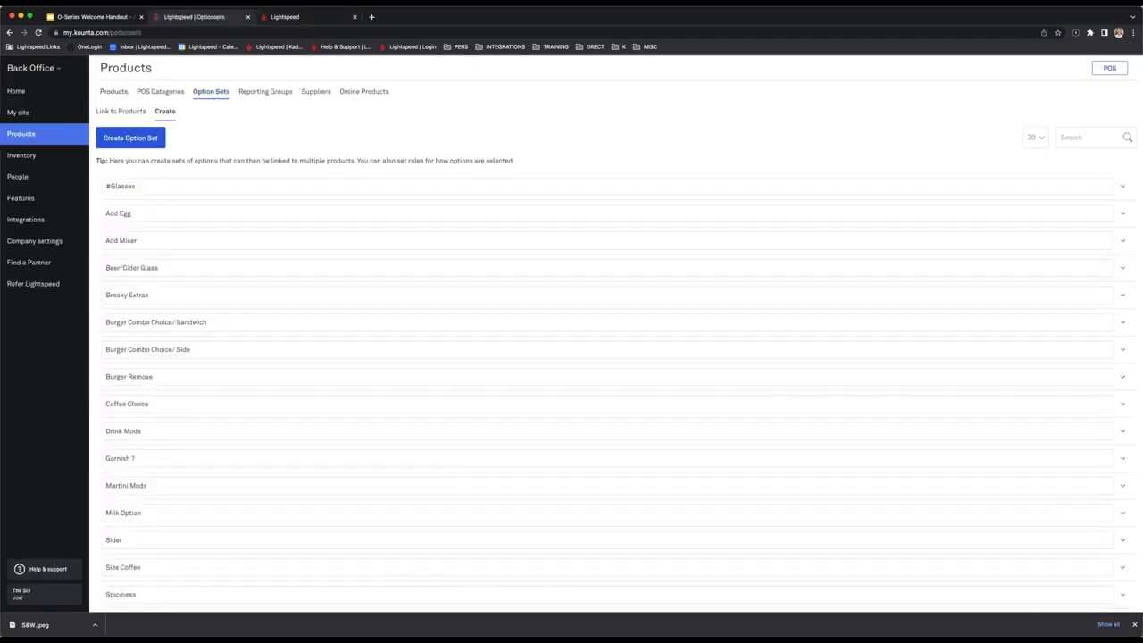
pyautogui.scroll(-1, 211, 344)
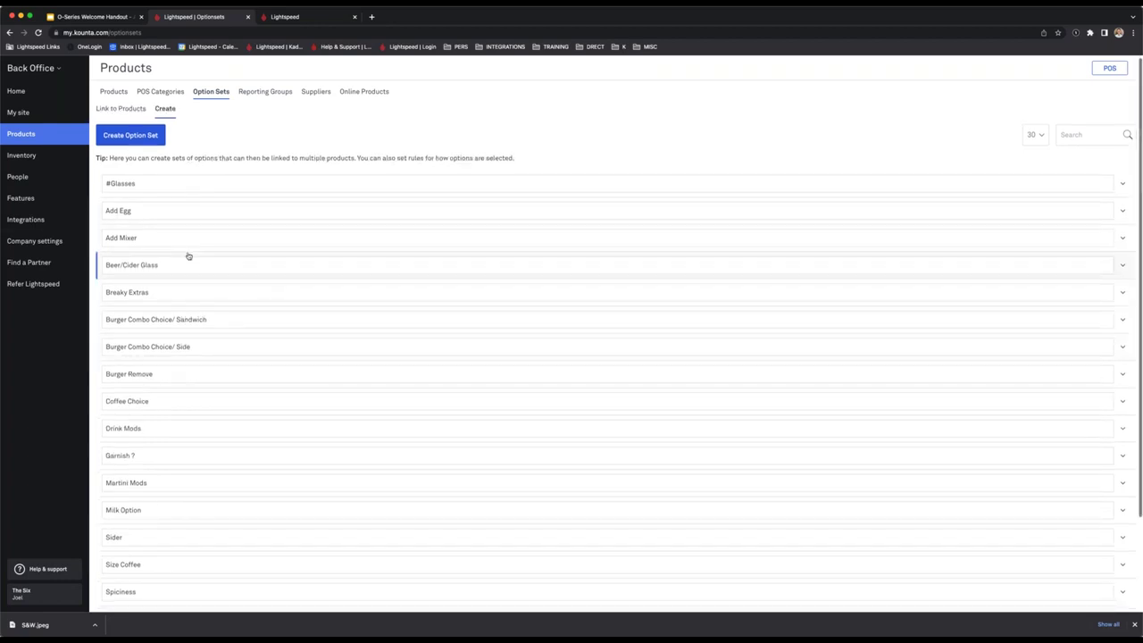
pyautogui.scroll(1, 268, 214)
pyautogui.scroll(-1, 285, 205)
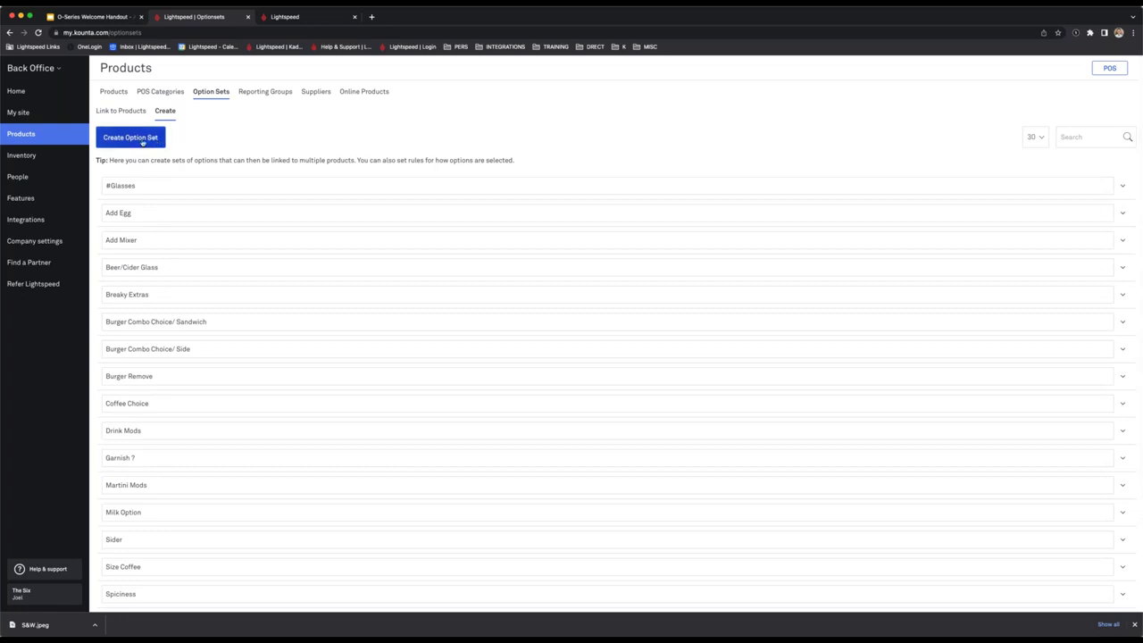
pyautogui.click(142, 140)
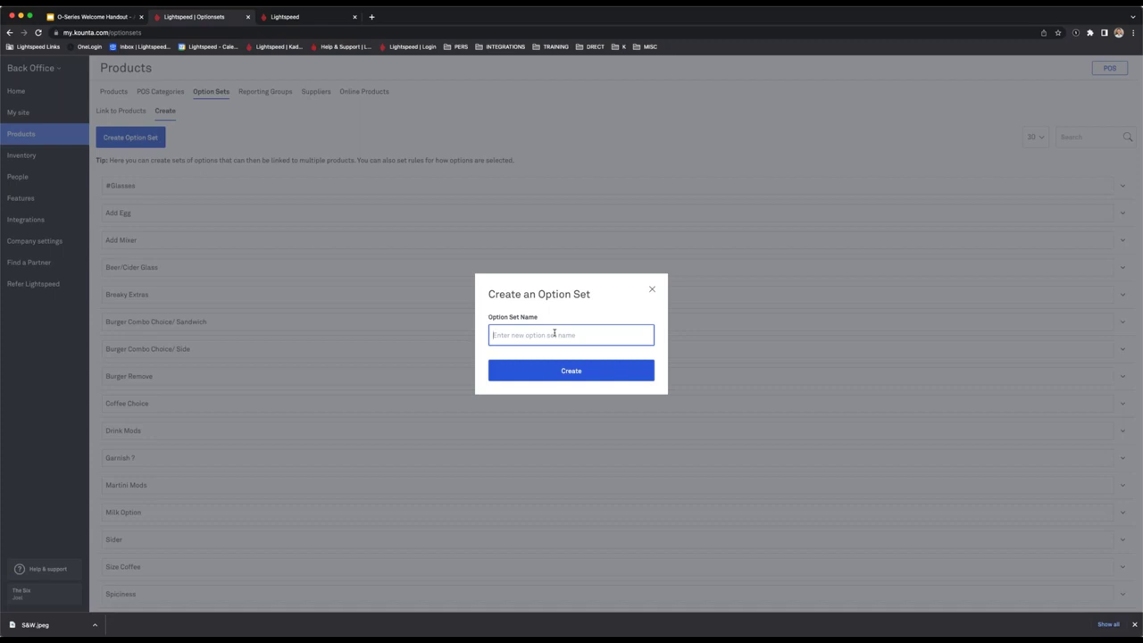
pyautogui.write('cock')
pyautogui.hotkey('ctrl', 'a')
pyautogui.write('Chilled Glass?')
pyautogui.click(540, 375)
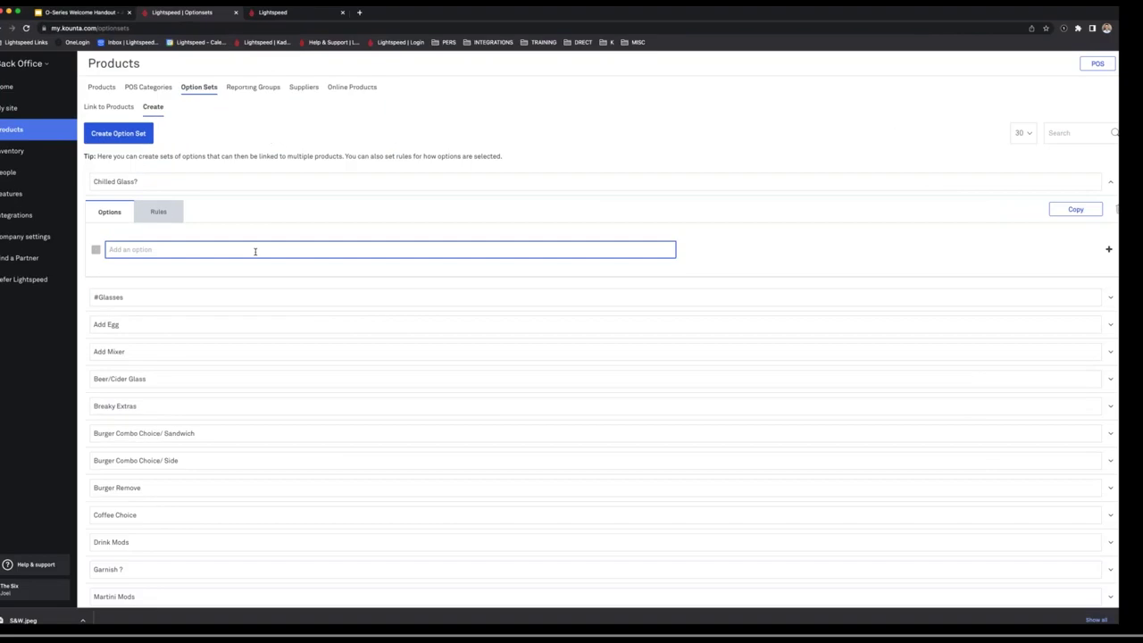
pyautogui.write('Chilled')
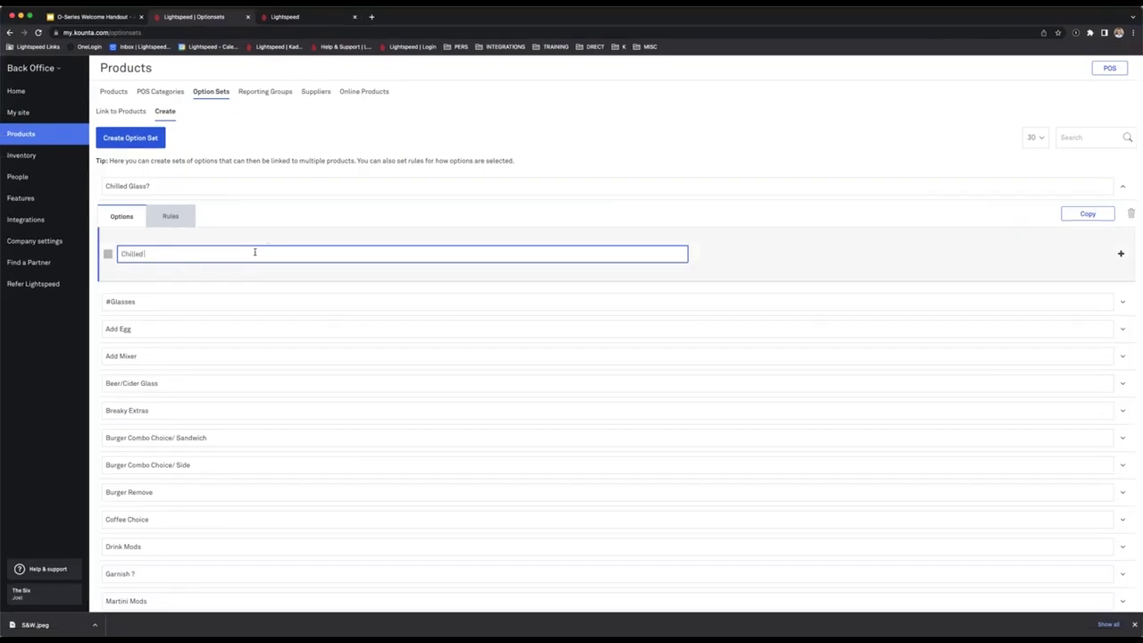
pyautogui.write(' Glass')
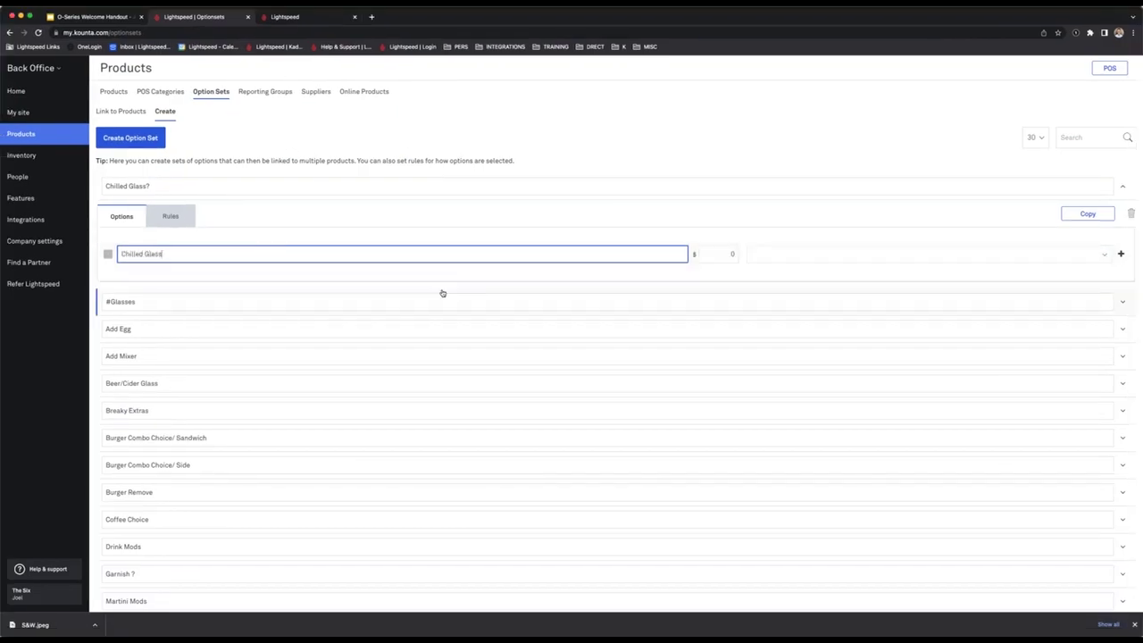
# Add a tax-free $0 'Chilled Glass' option to the set, then open Link to Products.
pyautogui.click(1033, 252)
pyautogui.click(783, 275)
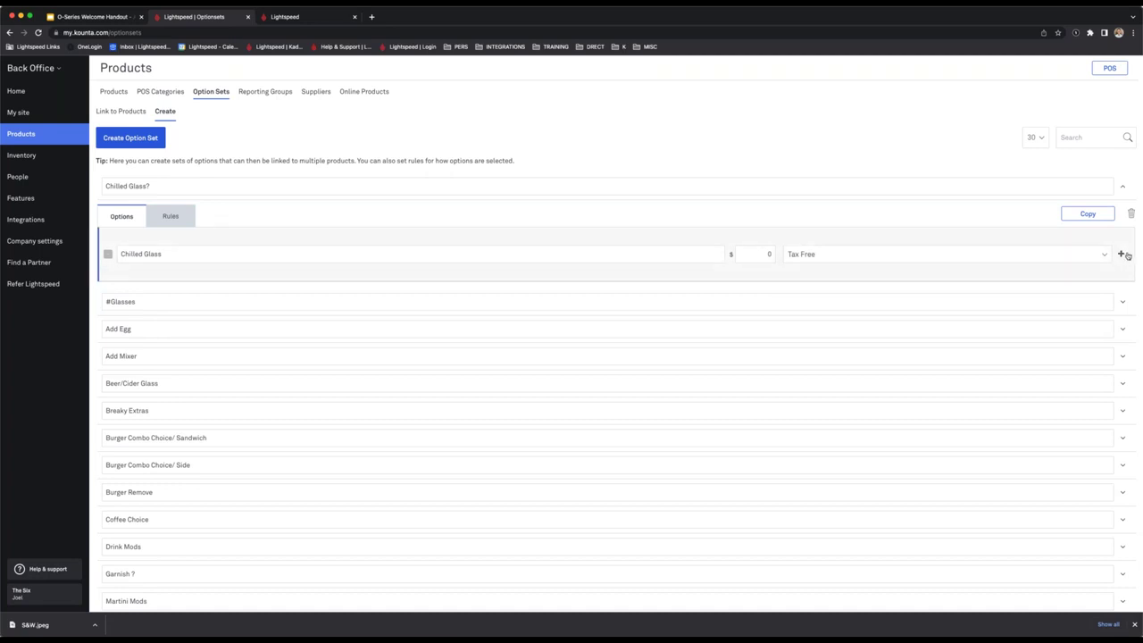
pyautogui.click(1122, 255)
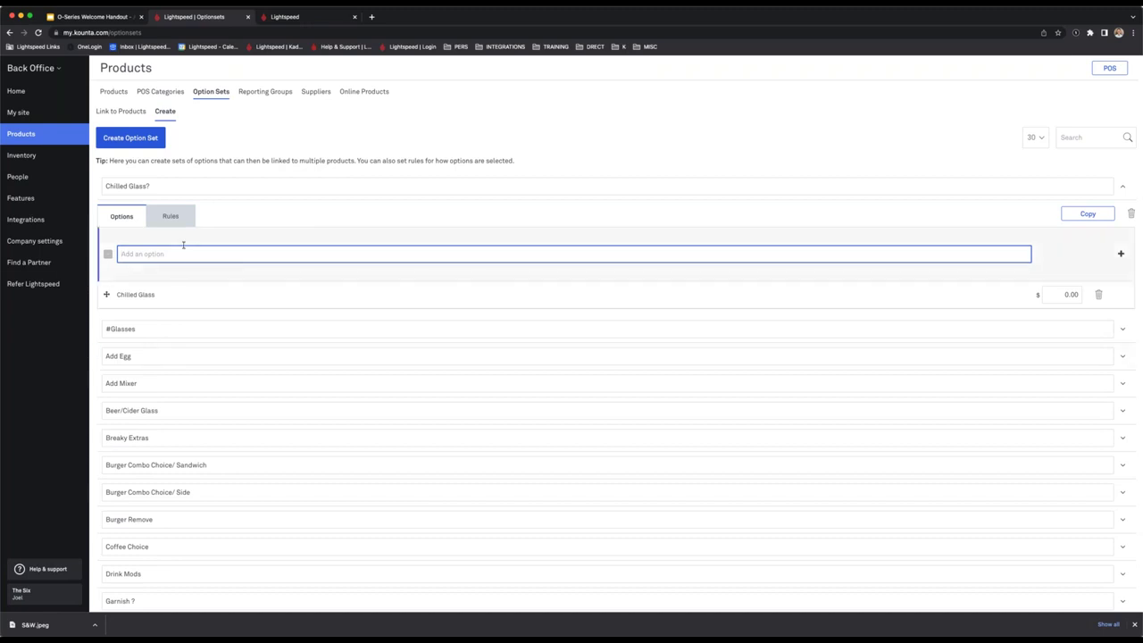
pyautogui.click(131, 112)
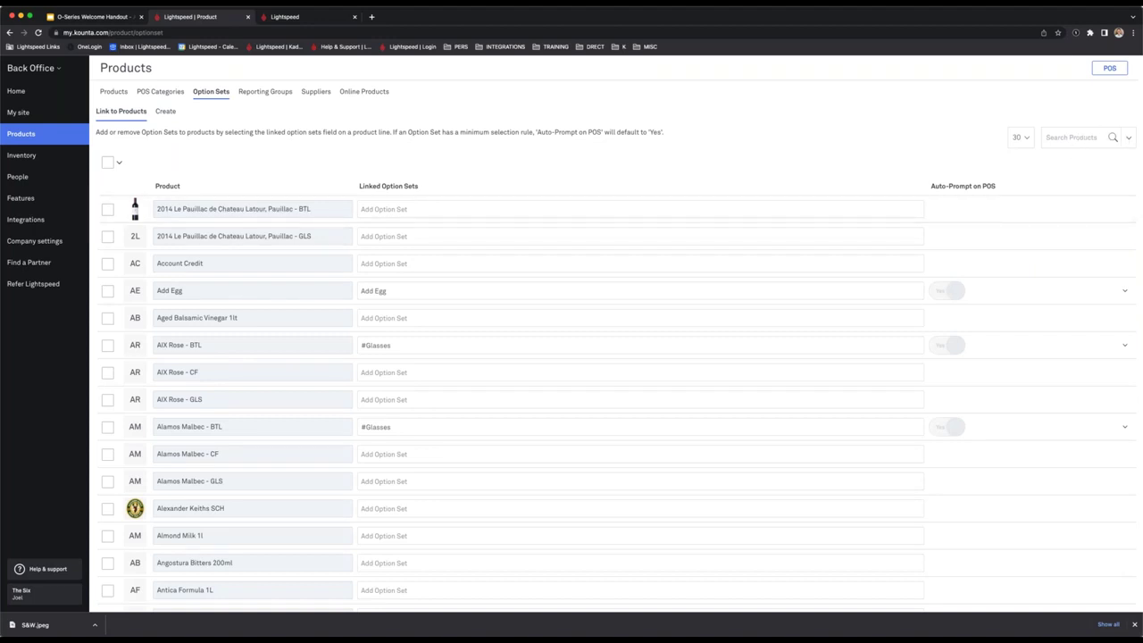
# Filter products by name 'Stone' and tick the Stone & Wood* PNT, SCH and 330ml rows.
pyautogui.click(1125, 138)
pyautogui.click(987, 218)
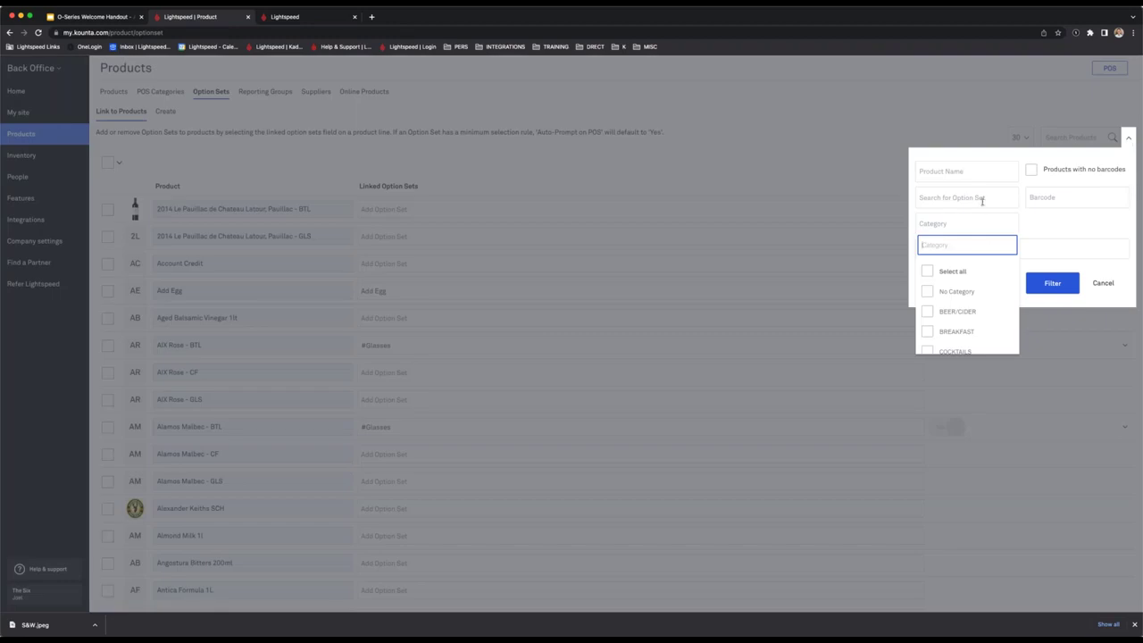
pyautogui.click(977, 175)
pyautogui.write('Sto')
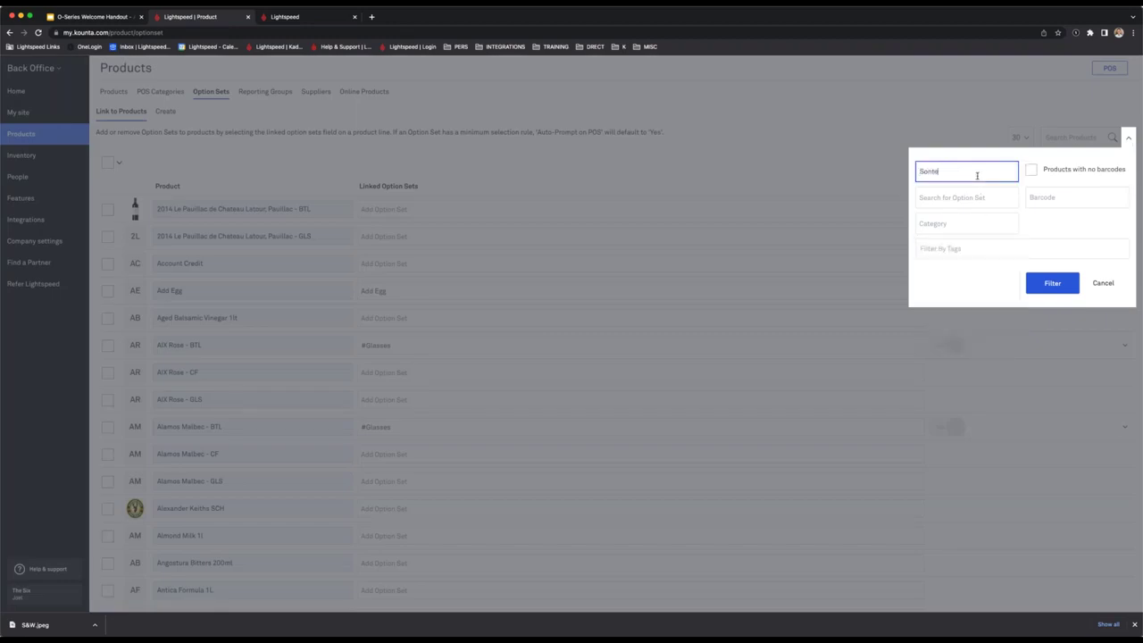
pyautogui.write('ne')
pyautogui.press('Return')
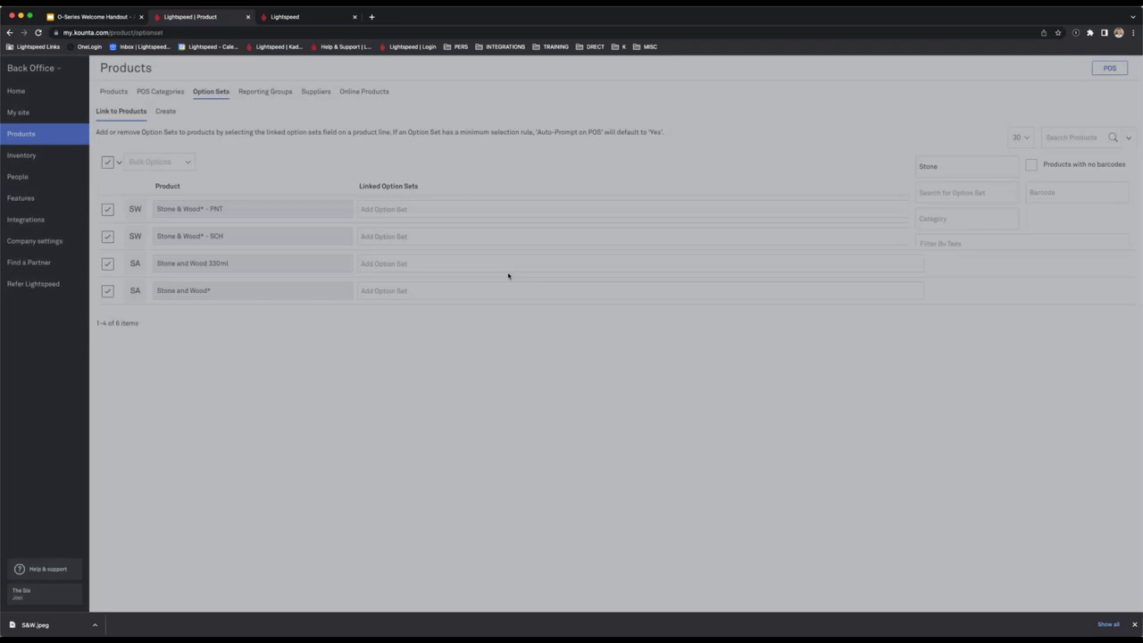
pyautogui.click(508, 275)
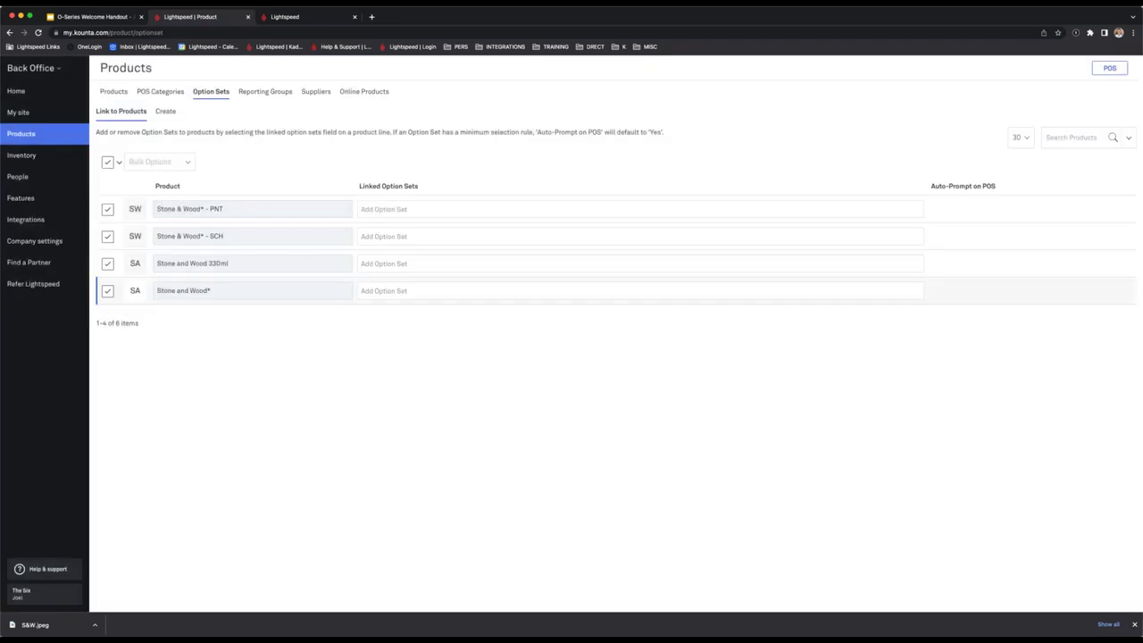
pyautogui.click(108, 290)
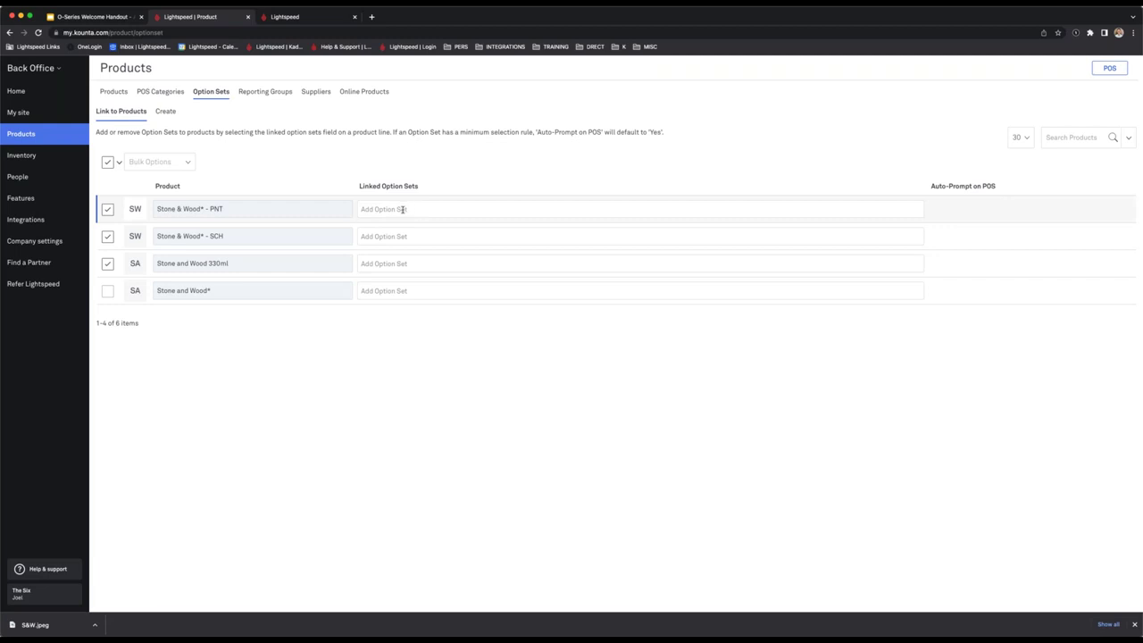
pyautogui.click(401, 236)
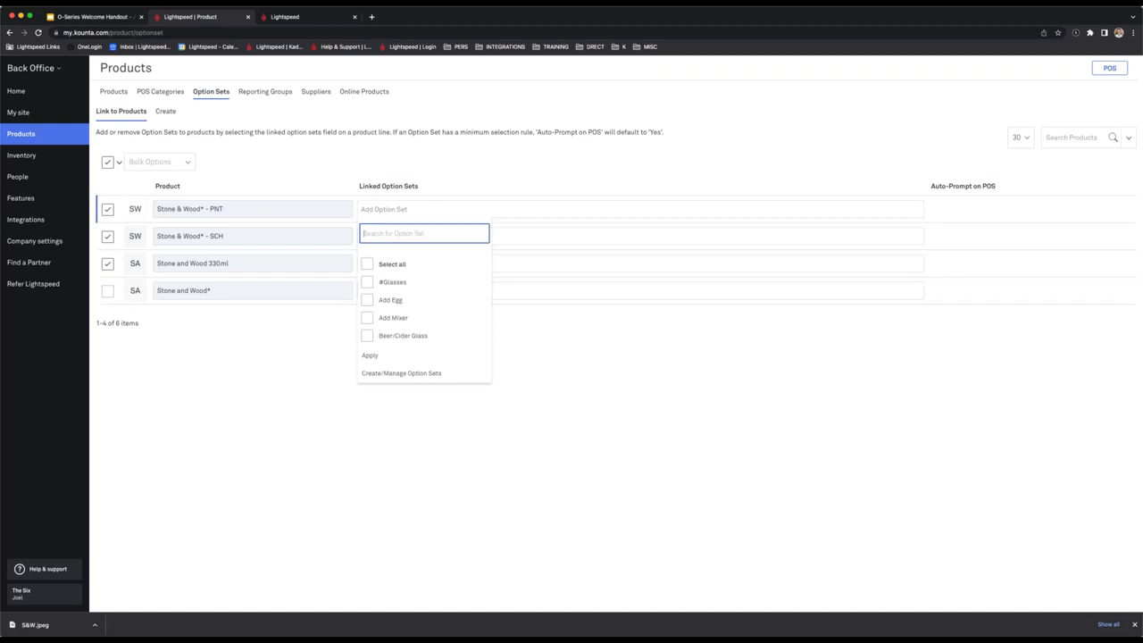
pyautogui.click(370, 355)
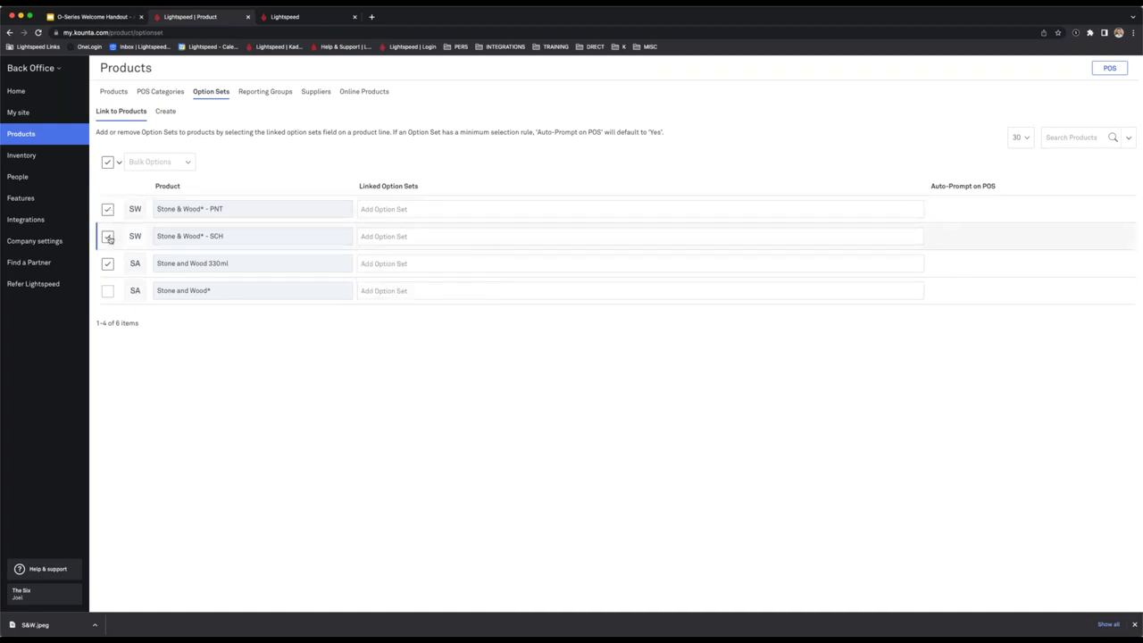
pyautogui.click(107, 209)
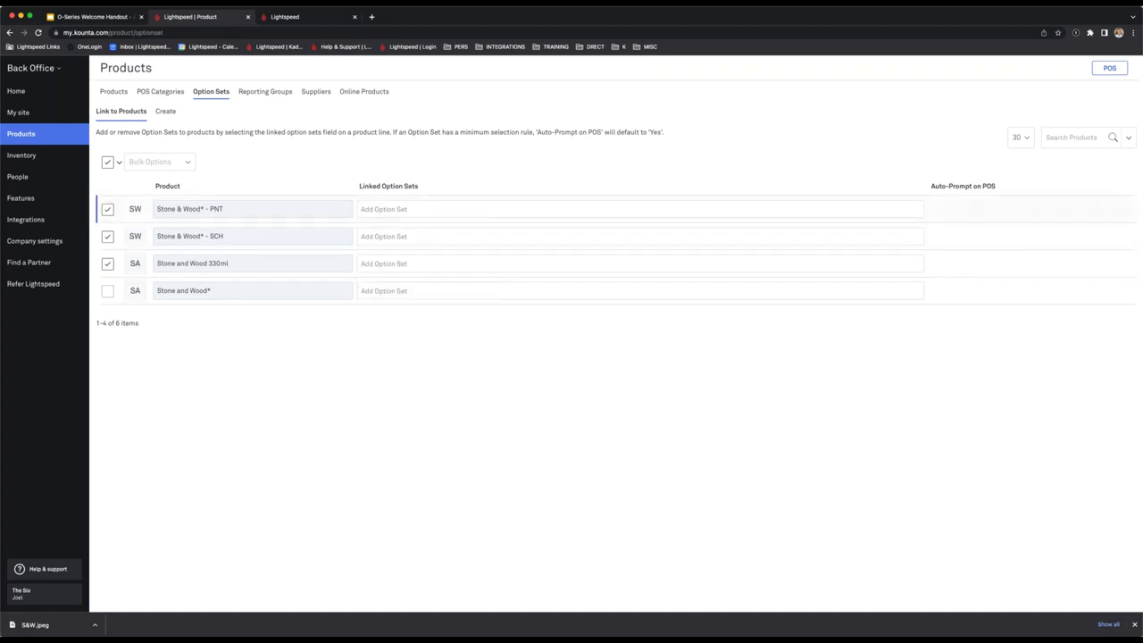
# Bulk-add the Chilled Glass? option set to the three ticked products.
pyautogui.click(167, 168)
pyautogui.click(278, 163)
pyautogui.write('chil')
pyautogui.click(234, 235)
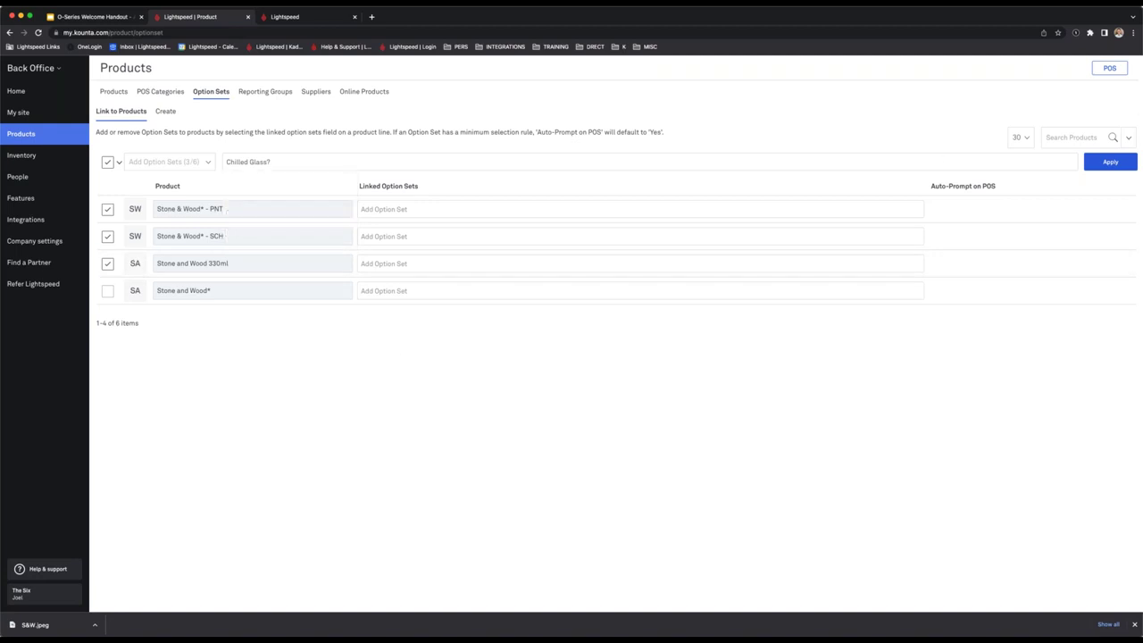
pyautogui.click(1112, 163)
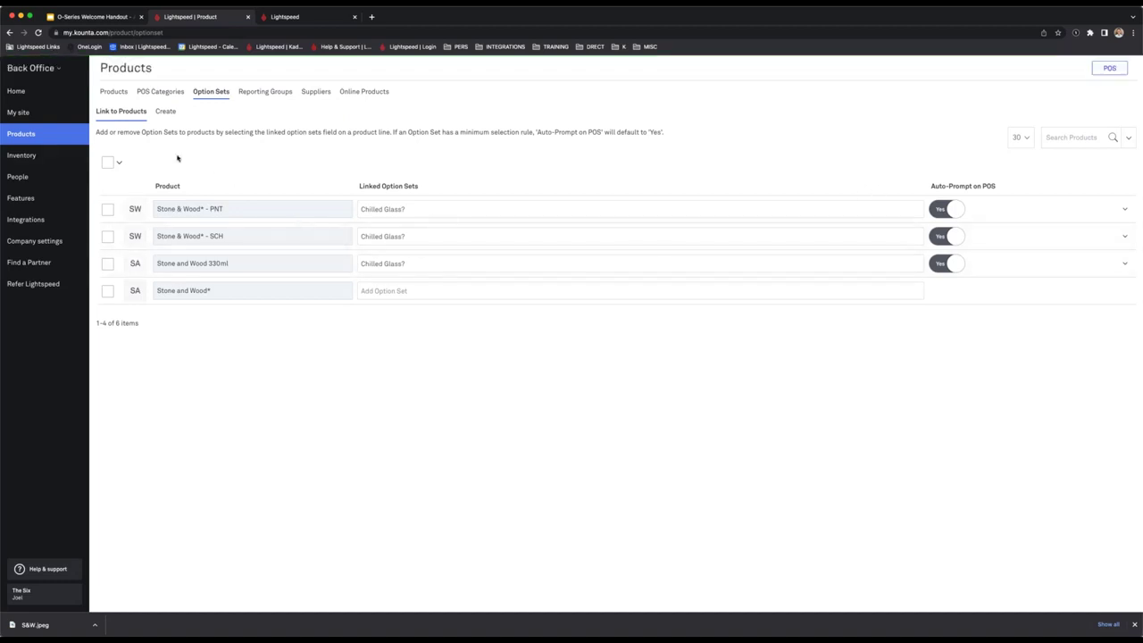
# Review the Add Egg option set's minimum and maximum selection rules, then return to the POS.
pyautogui.click(309, 21)
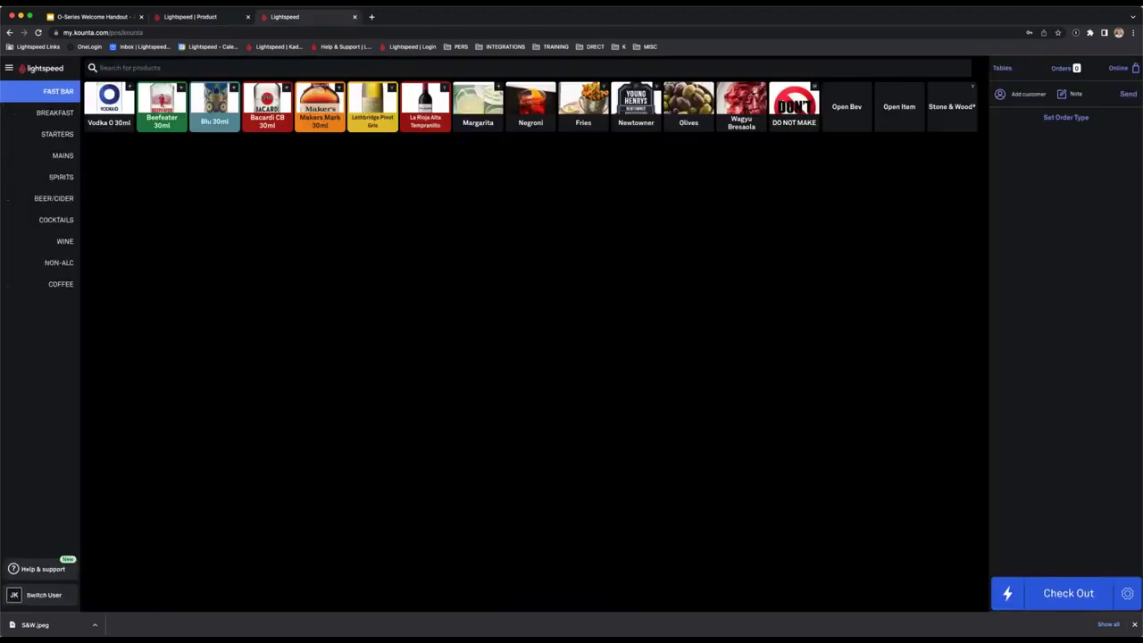
pyautogui.click(207, 21)
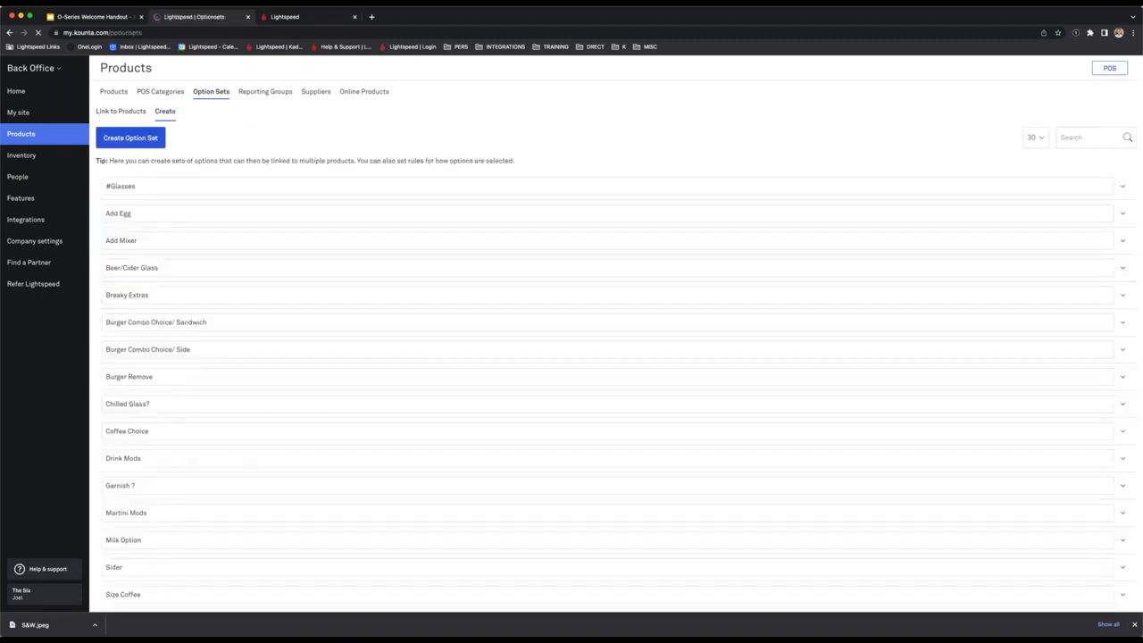
pyautogui.click(1122, 215)
pyautogui.click(178, 246)
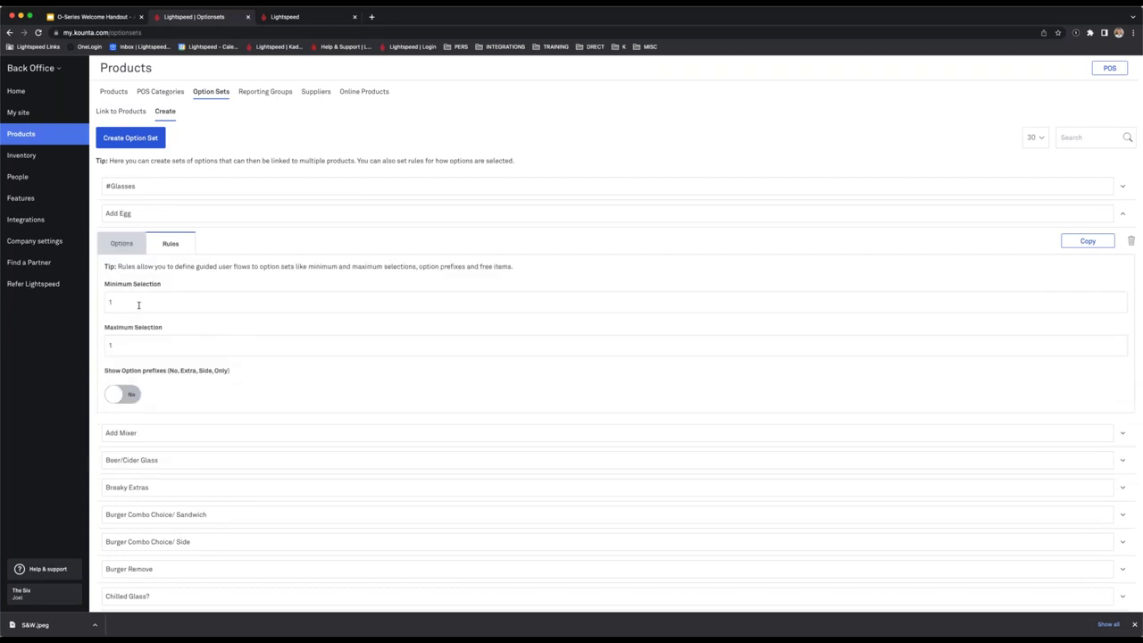
pyautogui.press('Tab')
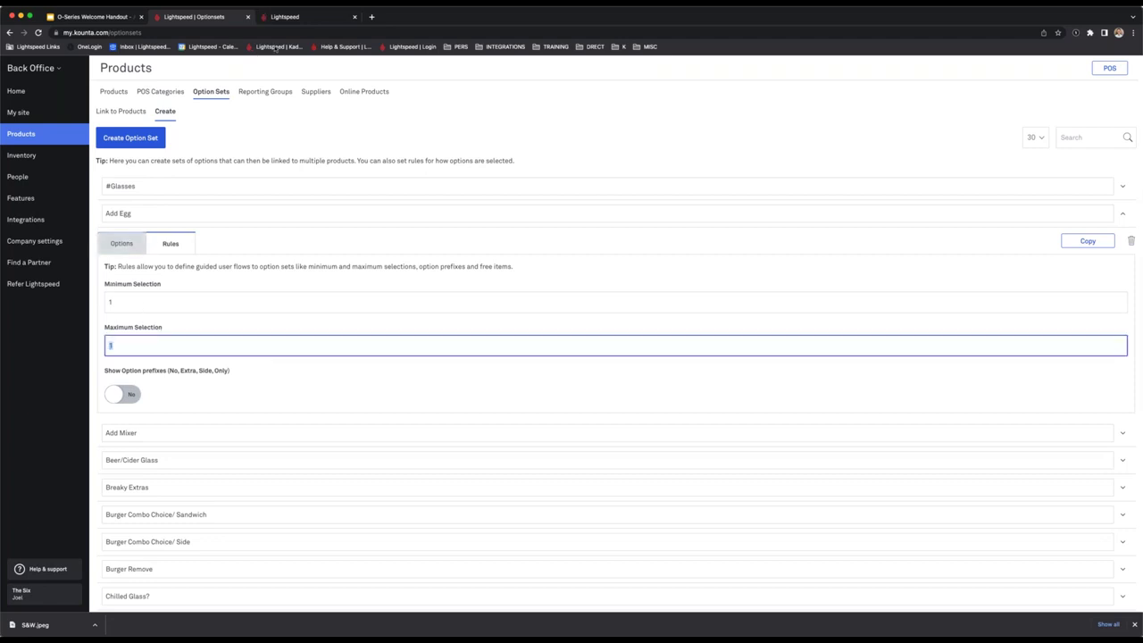
pyautogui.click(288, 17)
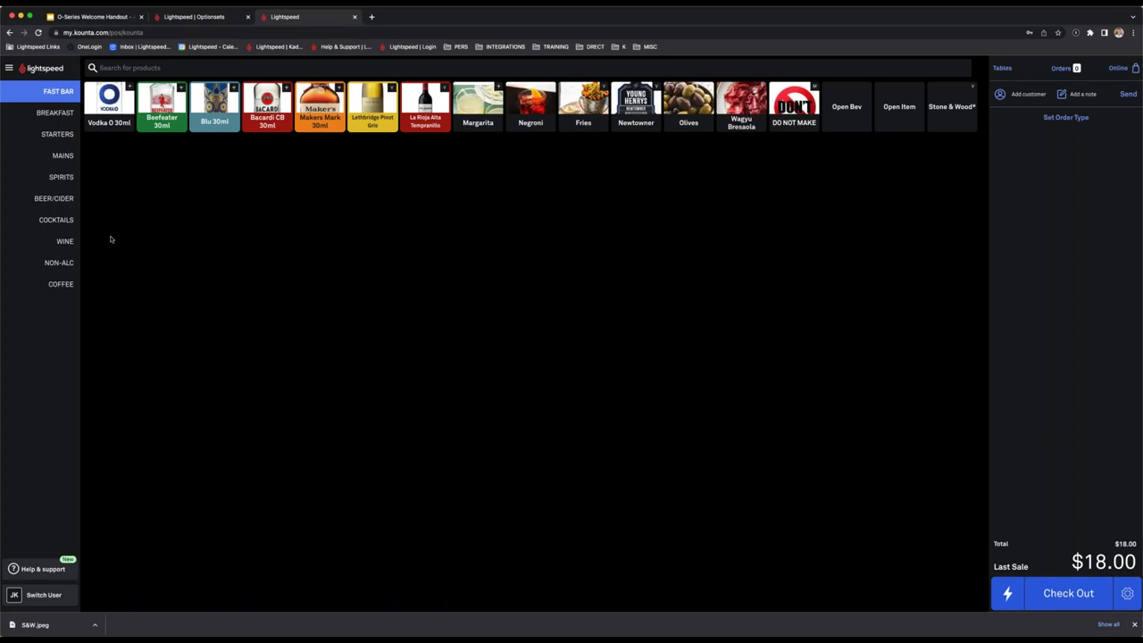
# Ring up a Regular Flat White with Full Cream Mod and Extra Shot, totalling $5.50.
pyautogui.click(61, 284)
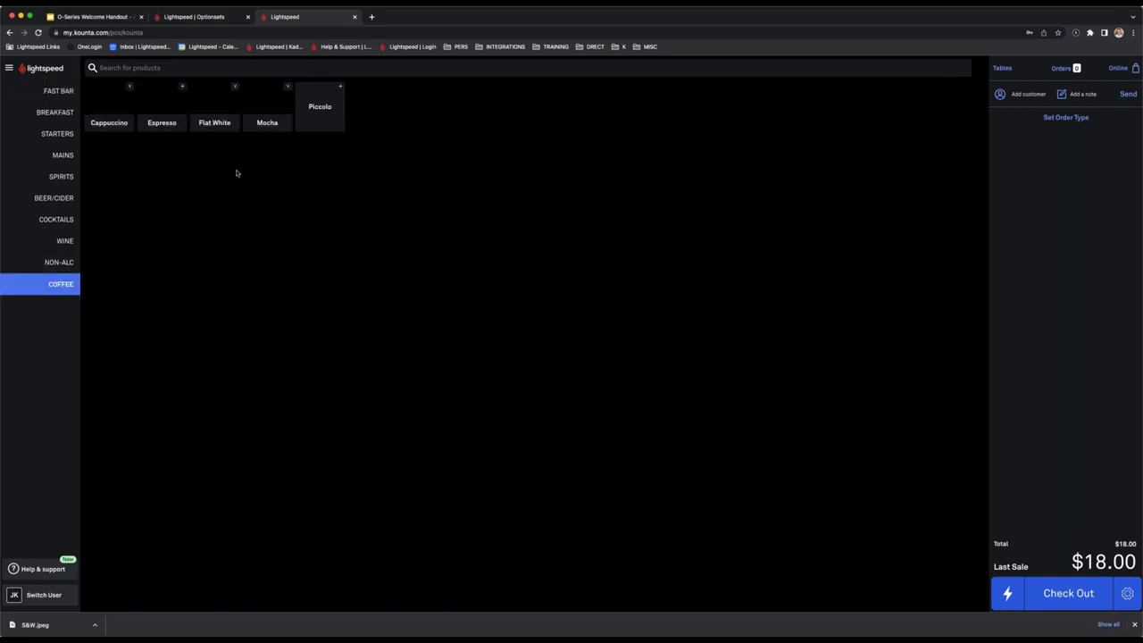
pyautogui.click(218, 107)
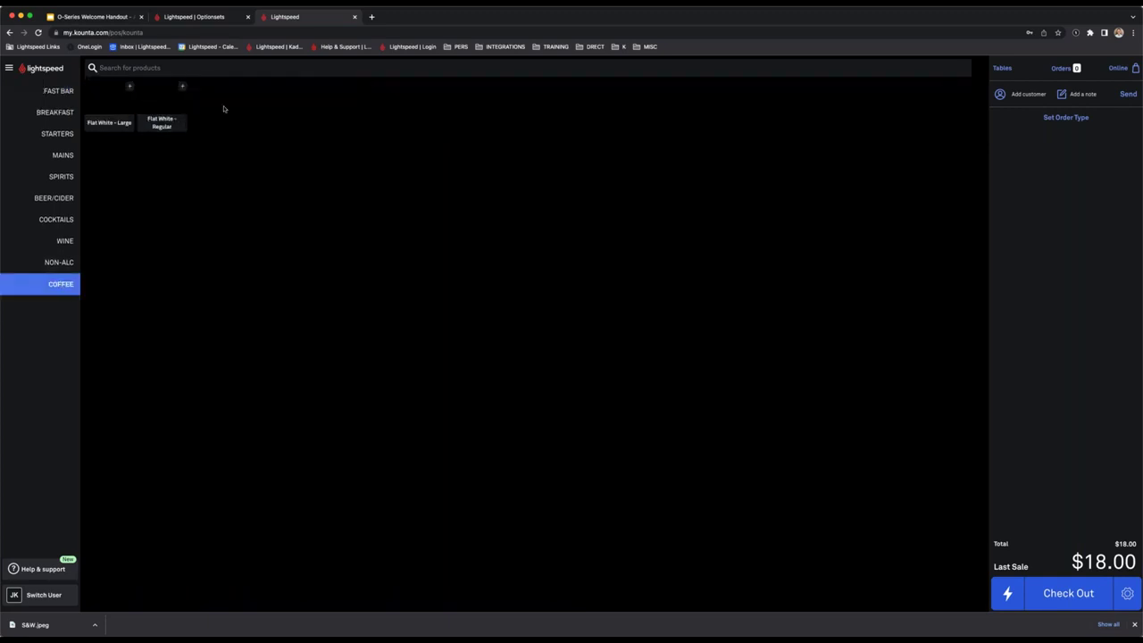
pyautogui.click(161, 109)
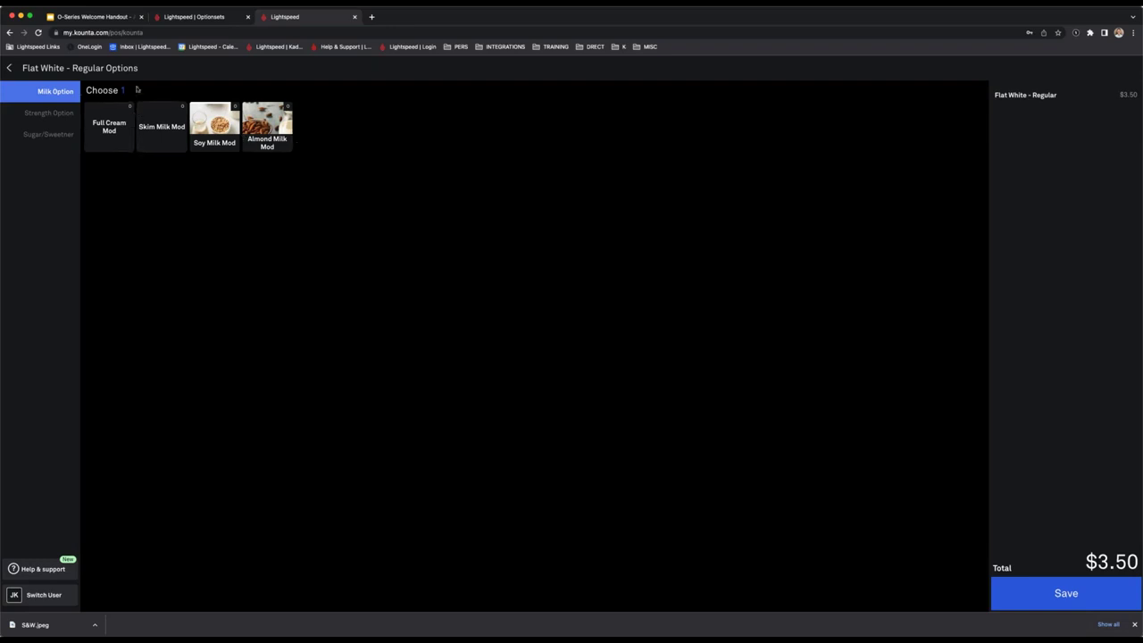
pyautogui.click(109, 128)
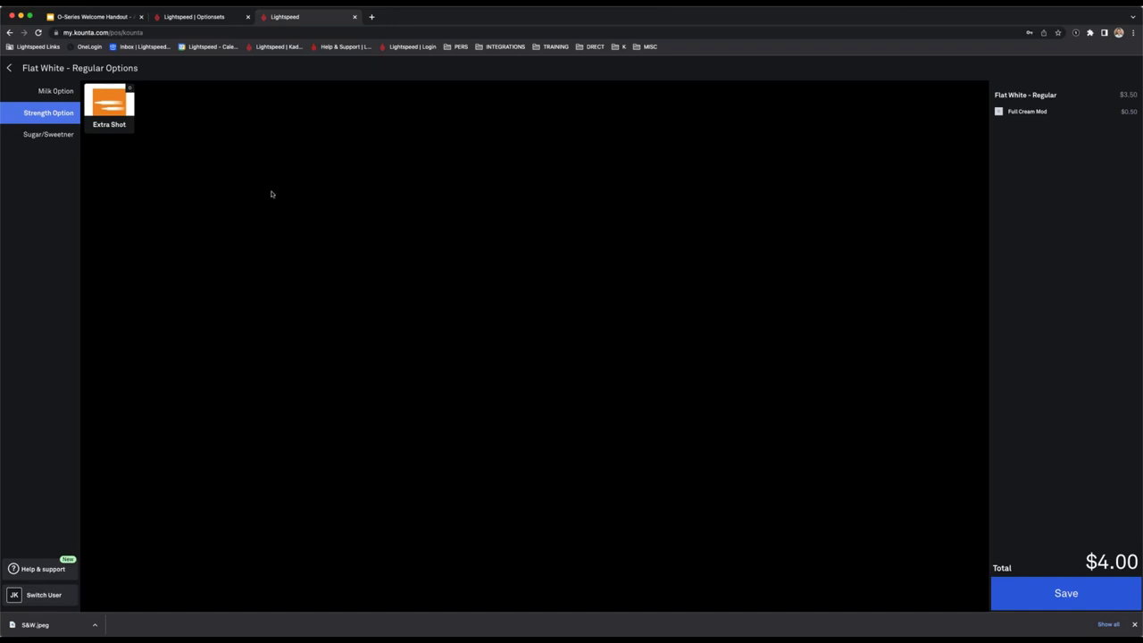
pyautogui.click(124, 112)
pyautogui.click(44, 141)
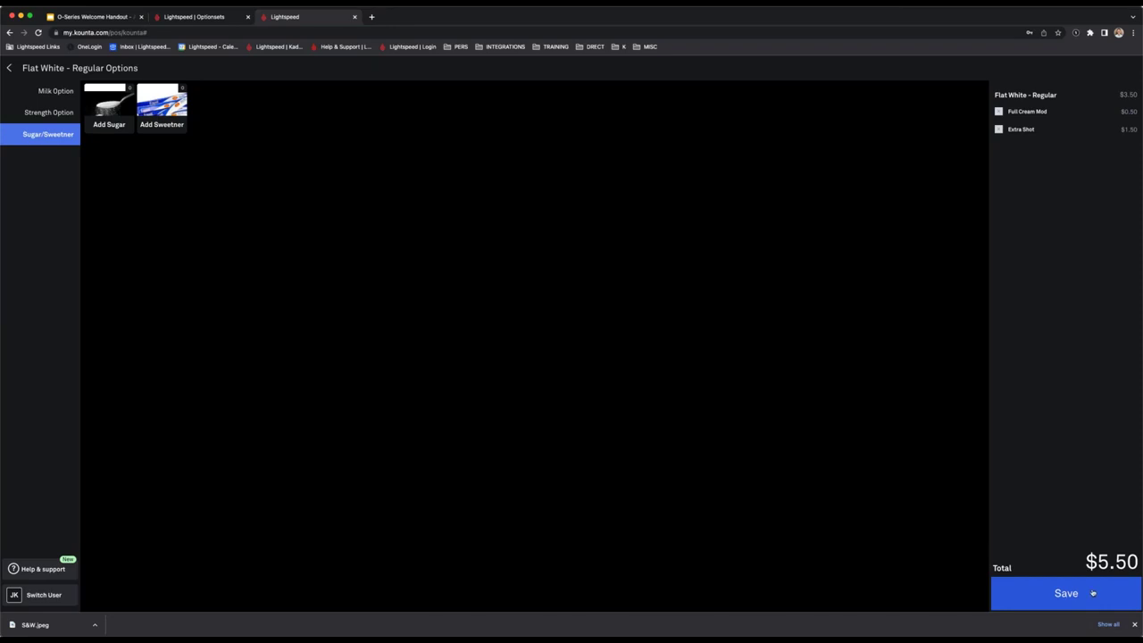
pyautogui.click(1091, 593)
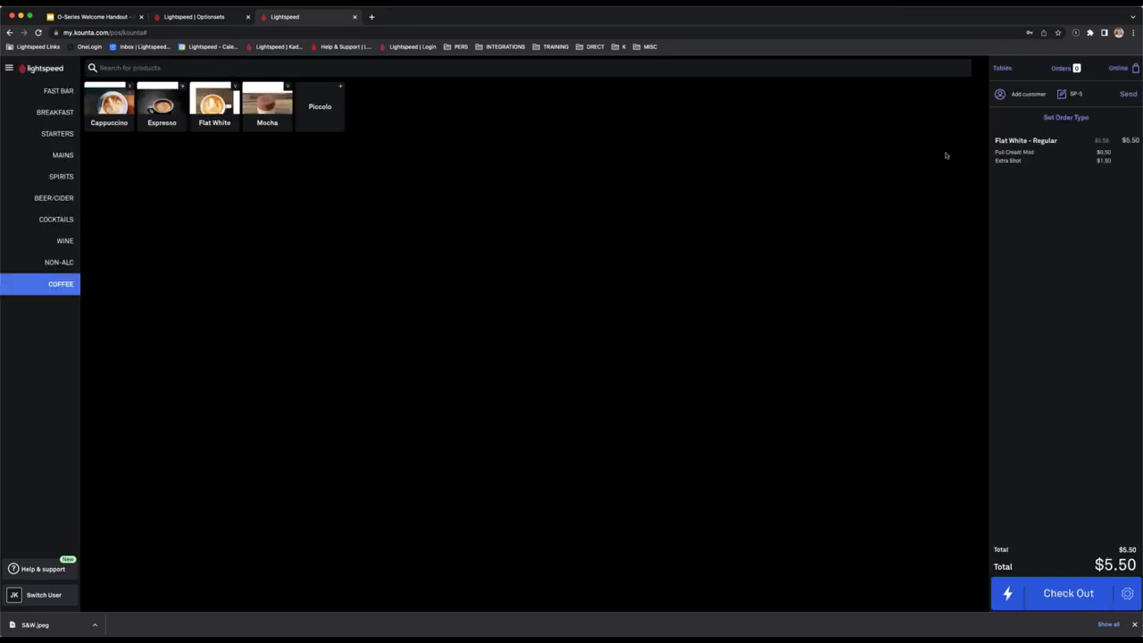
pyautogui.click(53, 92)
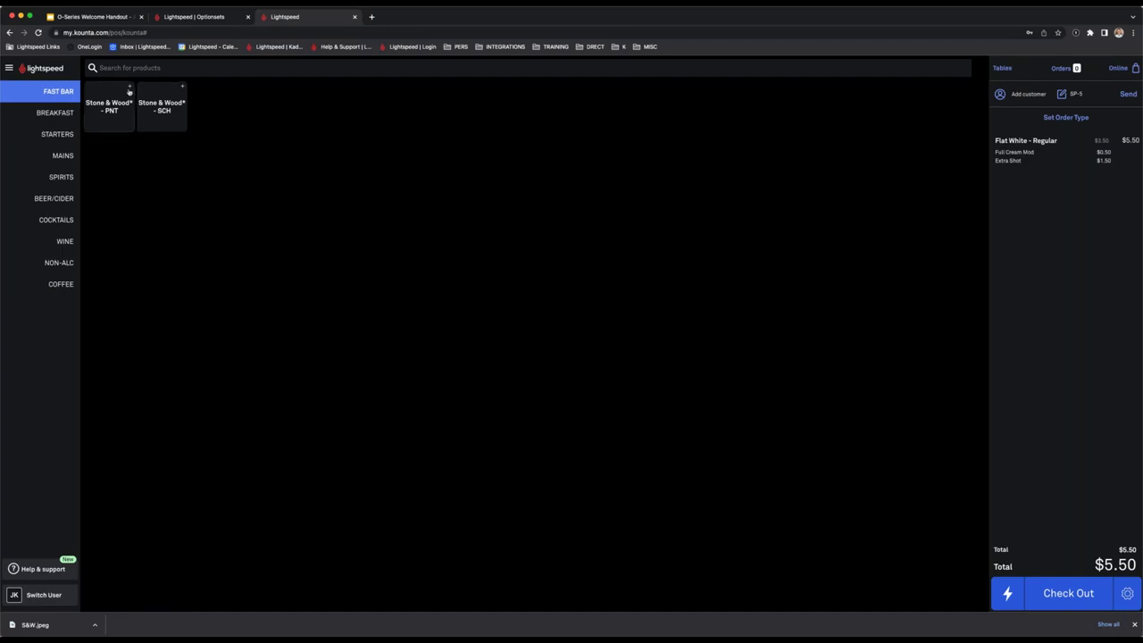
# Add a Stone & Wood* - PNT with Chilled Glass, then delete the current order.
pyautogui.click(100, 102)
pyautogui.click(1089, 596)
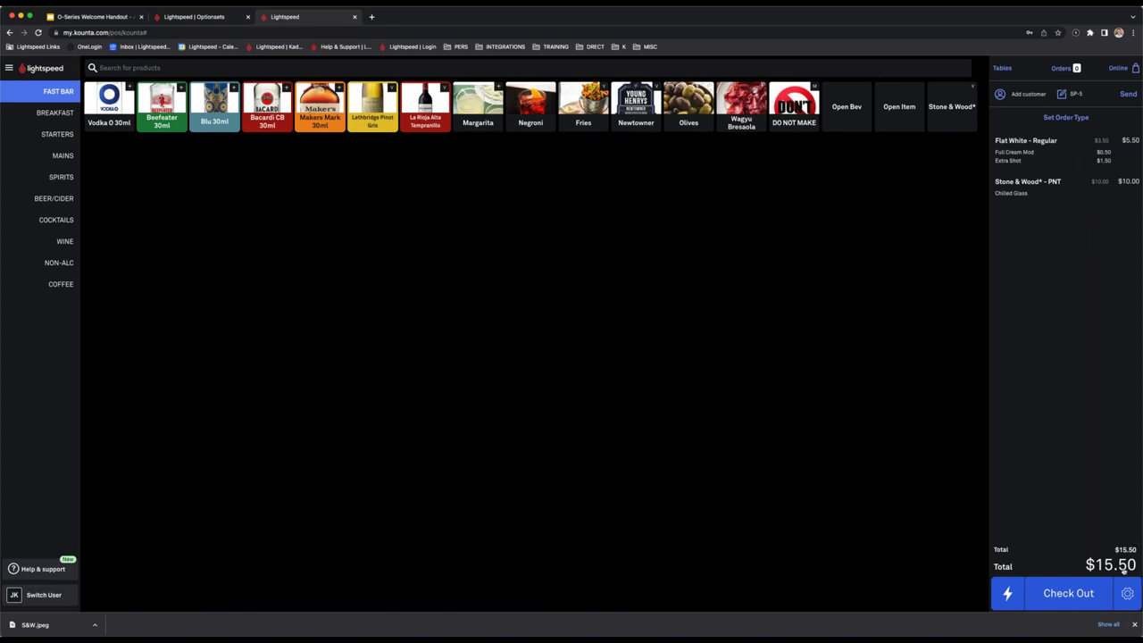
pyautogui.hscroll(1, 1123, 572)
pyautogui.click(1086, 559)
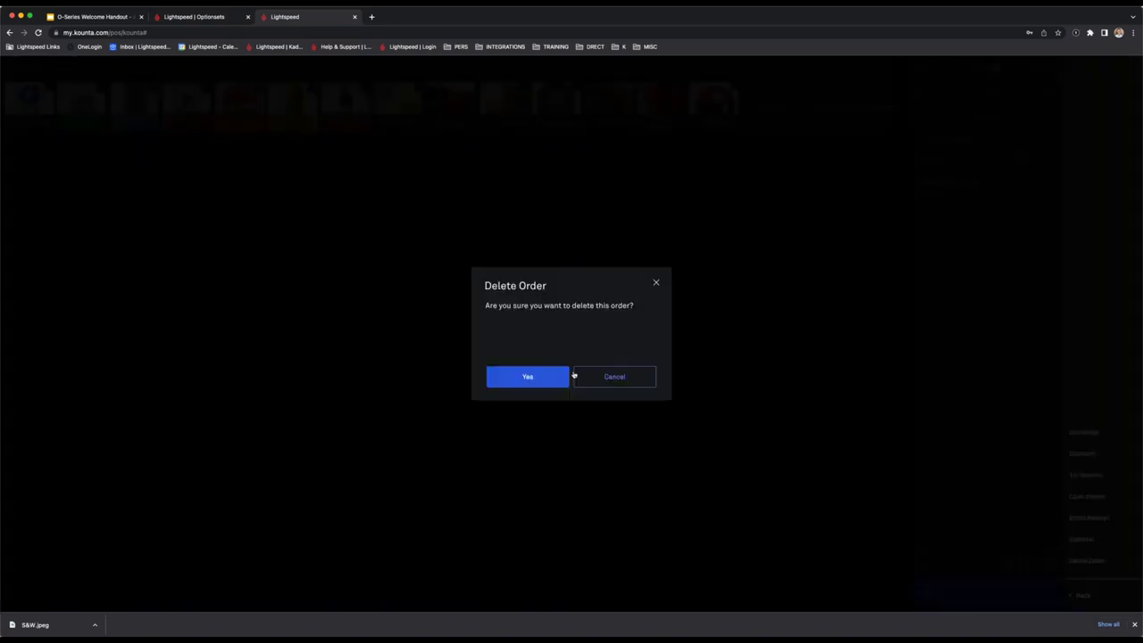
pyautogui.click(564, 376)
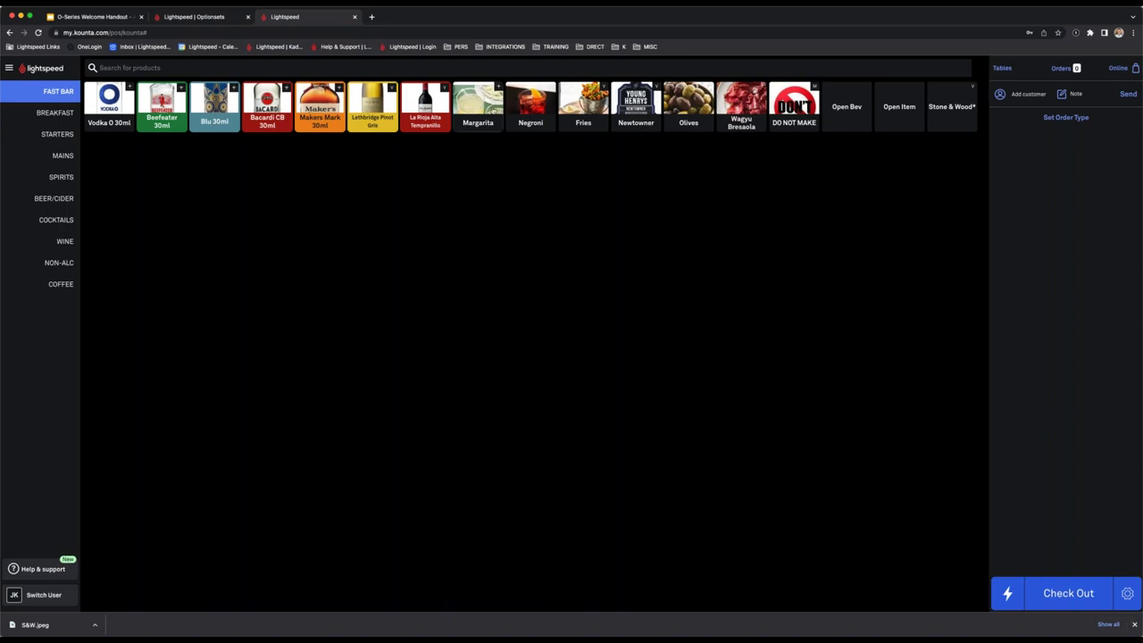
# Add a Margarita to the order and edit it to include the Spicy Marg option.
pyautogui.click(477, 103)
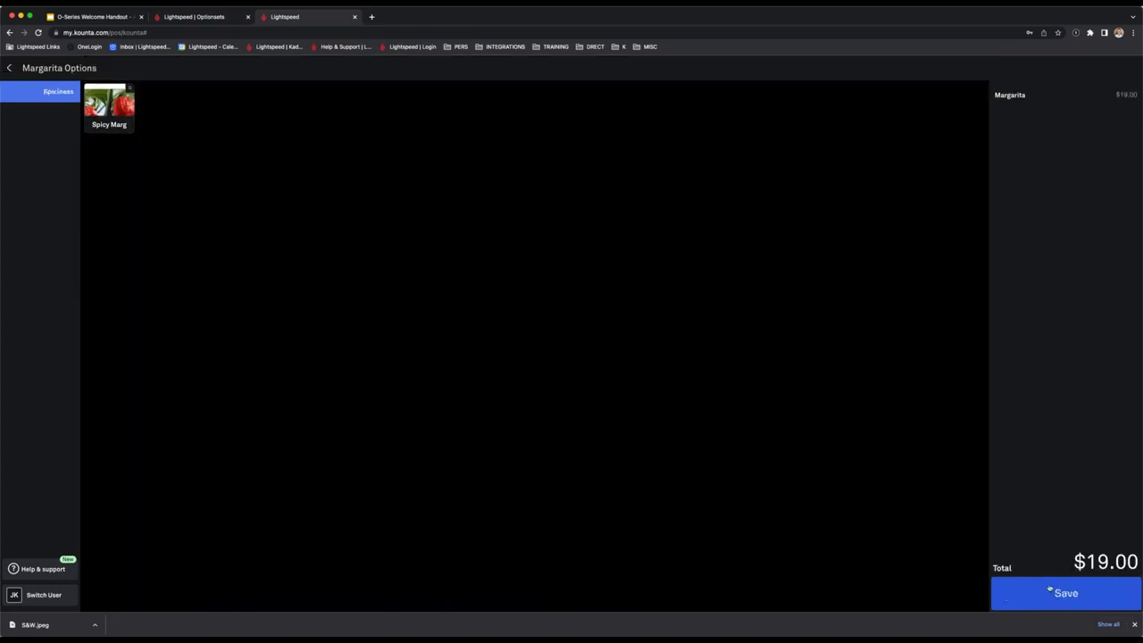
pyautogui.click(1062, 594)
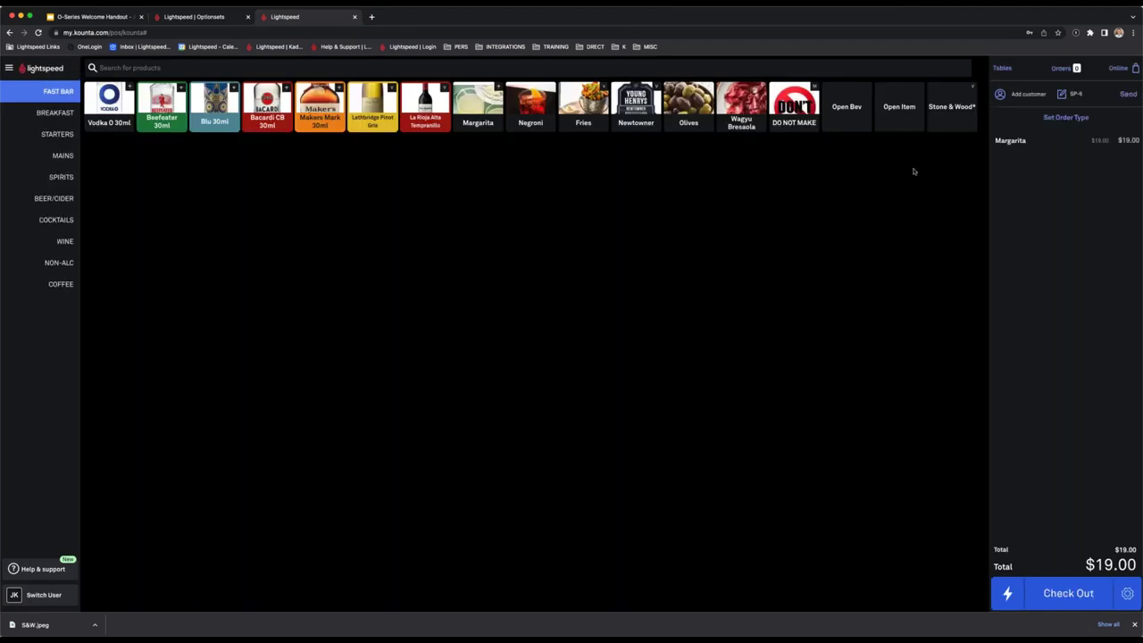
pyautogui.click(1021, 145)
pyautogui.click(522, 92)
pyautogui.click(126, 99)
pyautogui.click(1016, 587)
# Look over the Back Office Products list, then switch back to the POS register.
pyautogui.click(187, 17)
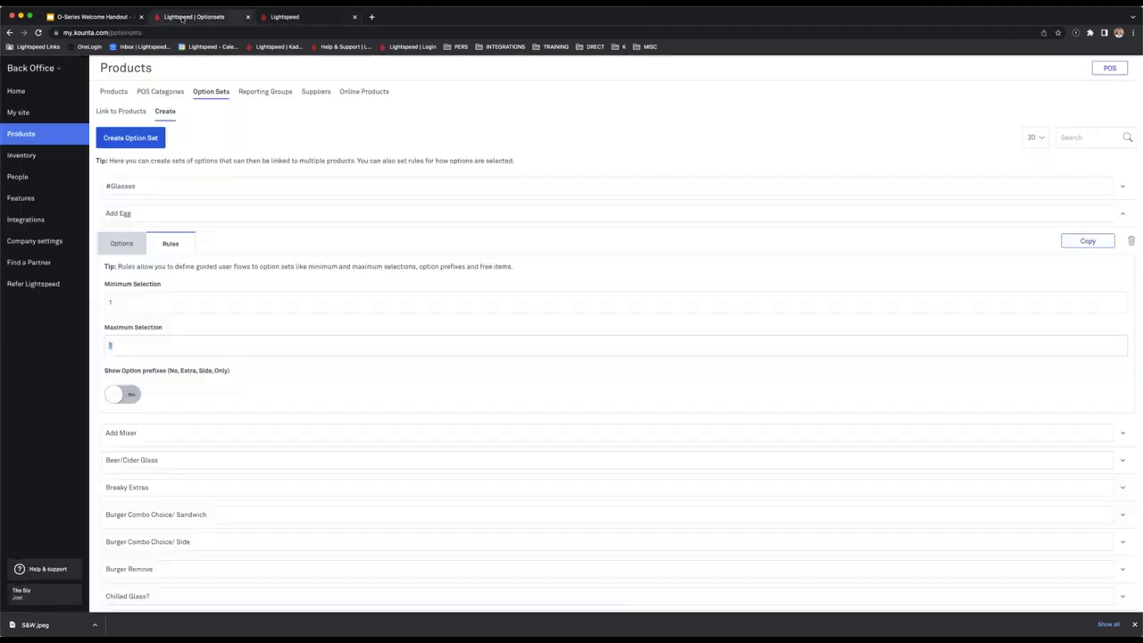
pyautogui.click(39, 137)
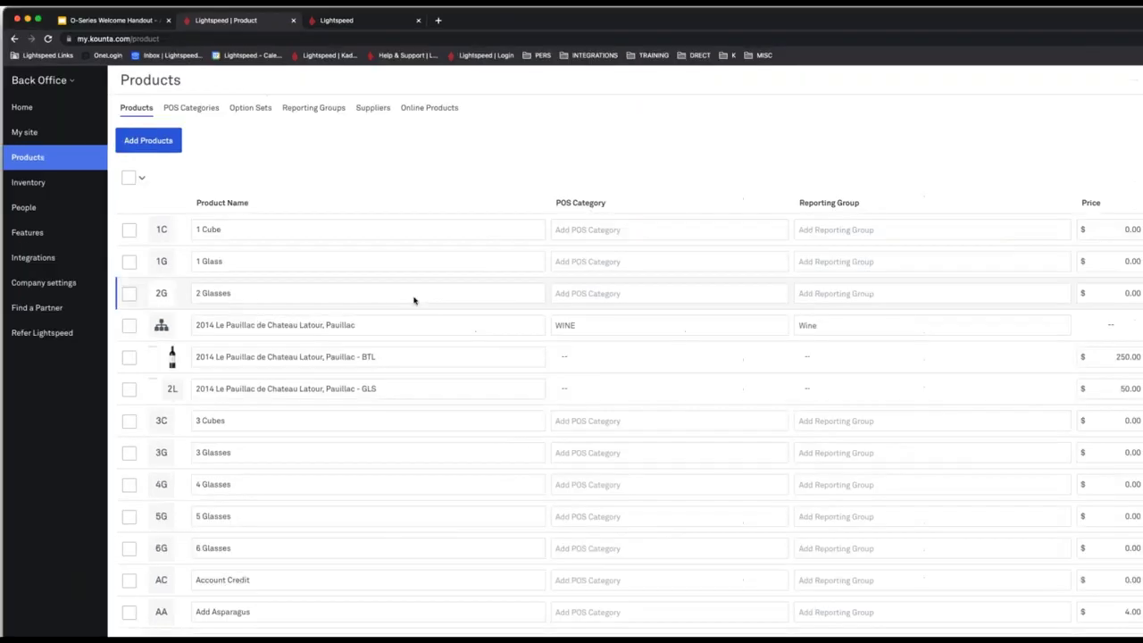
pyautogui.hotkey('ctrl', 'Tab')
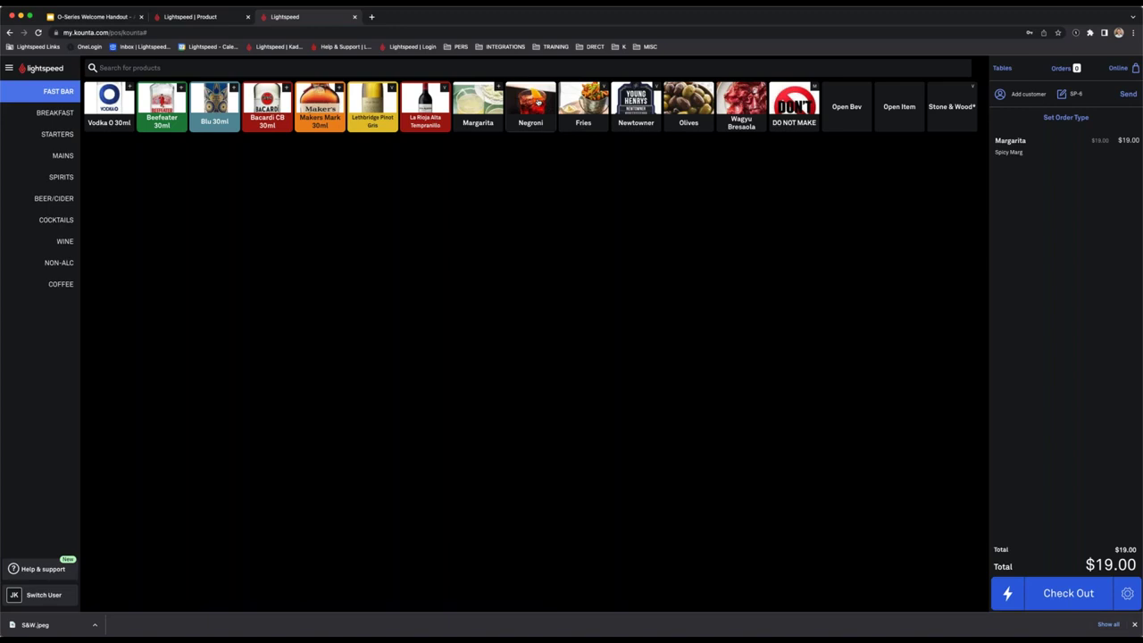
# Add a Negroni, delete the whole order, then tap a Margarita to show its options.
pyautogui.click(539, 103)
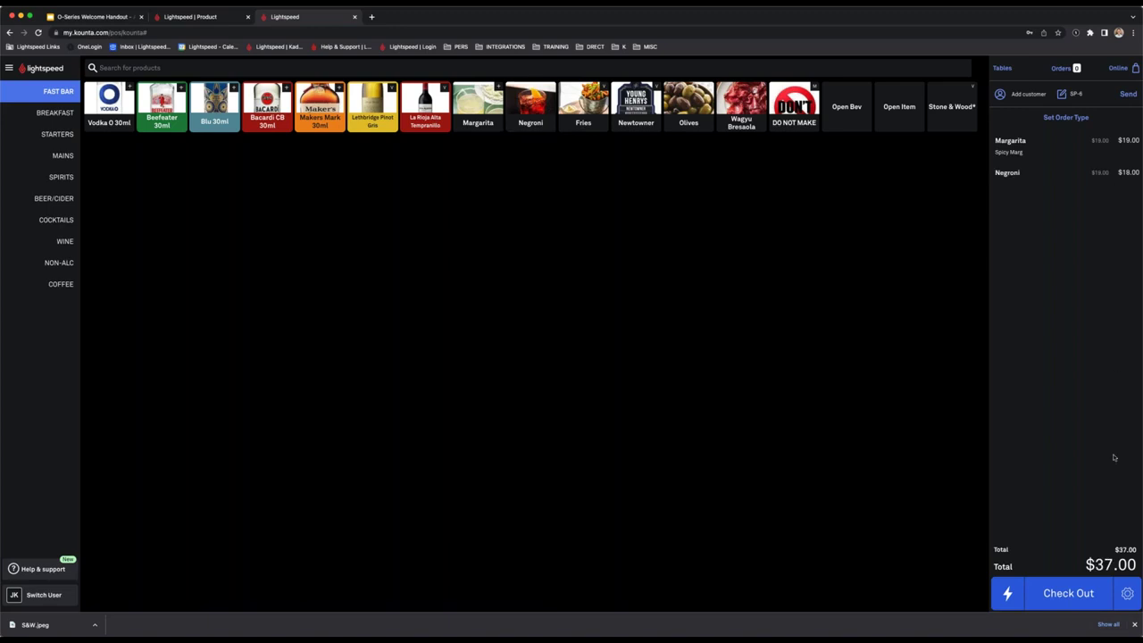
pyautogui.click(1126, 593)
pyautogui.click(1086, 560)
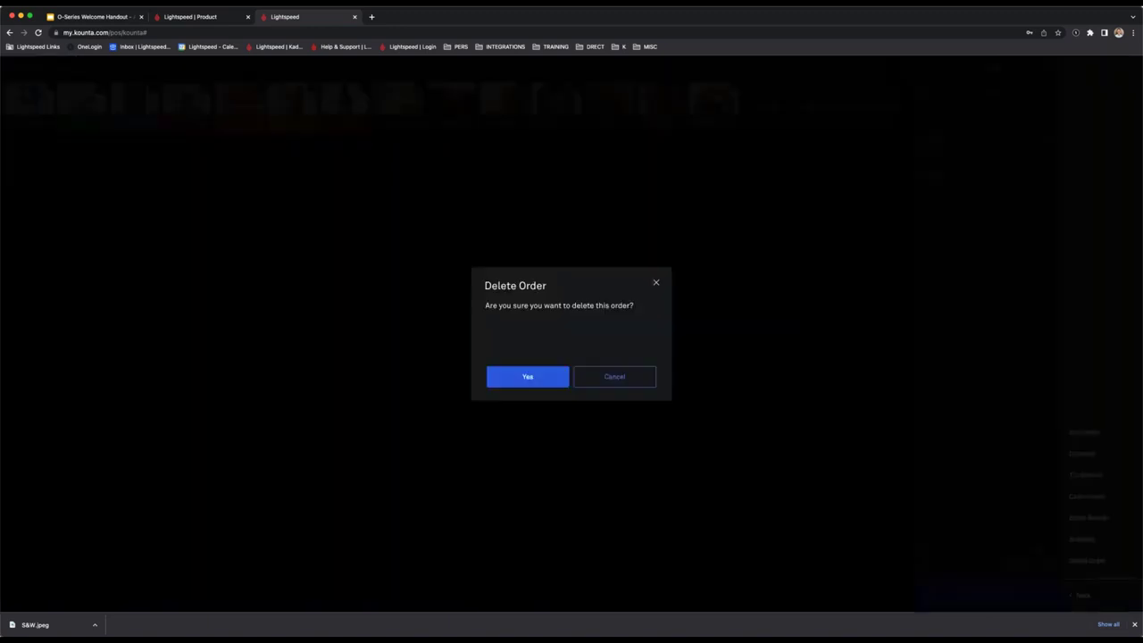
pyautogui.click(502, 372)
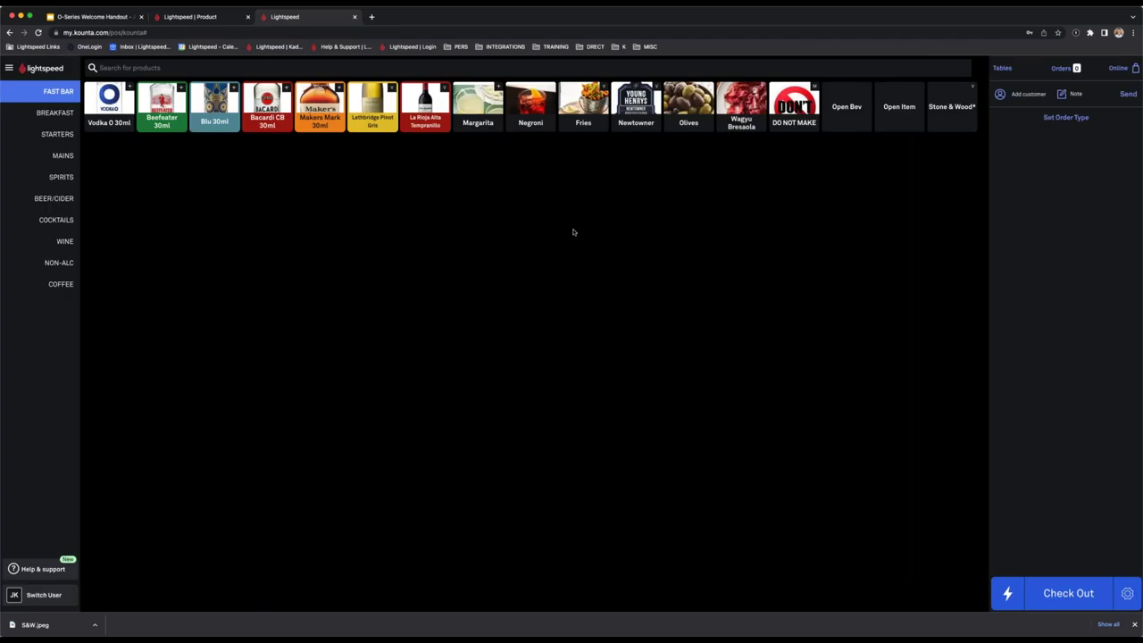
pyautogui.click(493, 122)
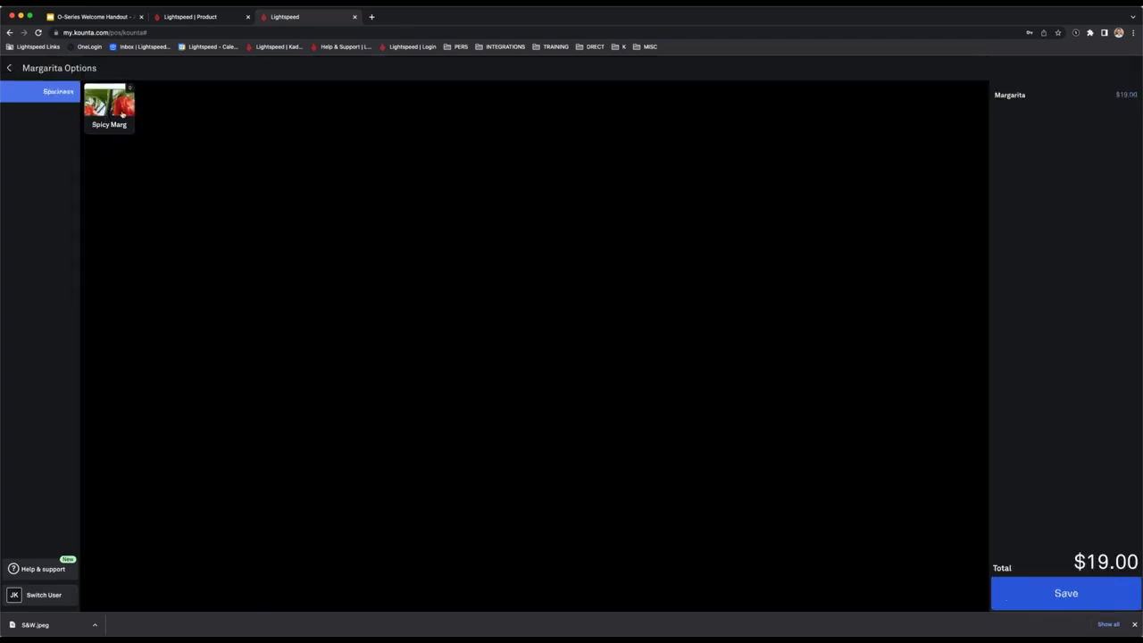
# In Back Office Products, search for 'Spicy Mar' to find the Spicy Marg product.
pyautogui.click(214, 17)
pyautogui.click(1071, 119)
pyautogui.write('Spicy Mar')
pyautogui.press('Return')
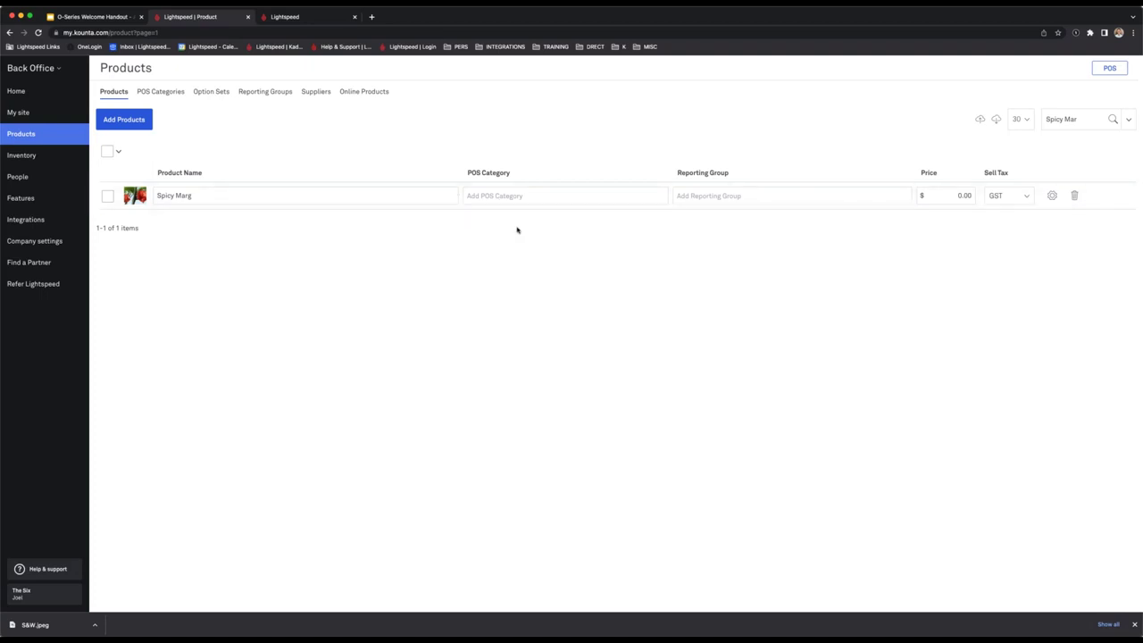
# Reload and open POS Categories, leaving the BEER/CIDER category name unchanged.
pyautogui.press('super+r')
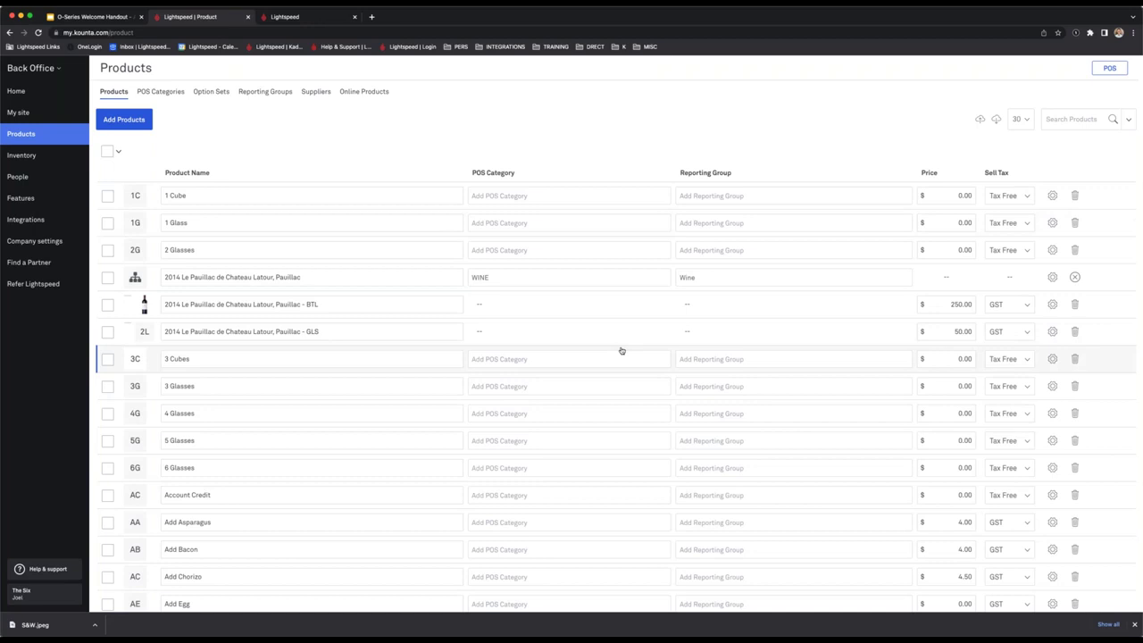
pyautogui.click(164, 95)
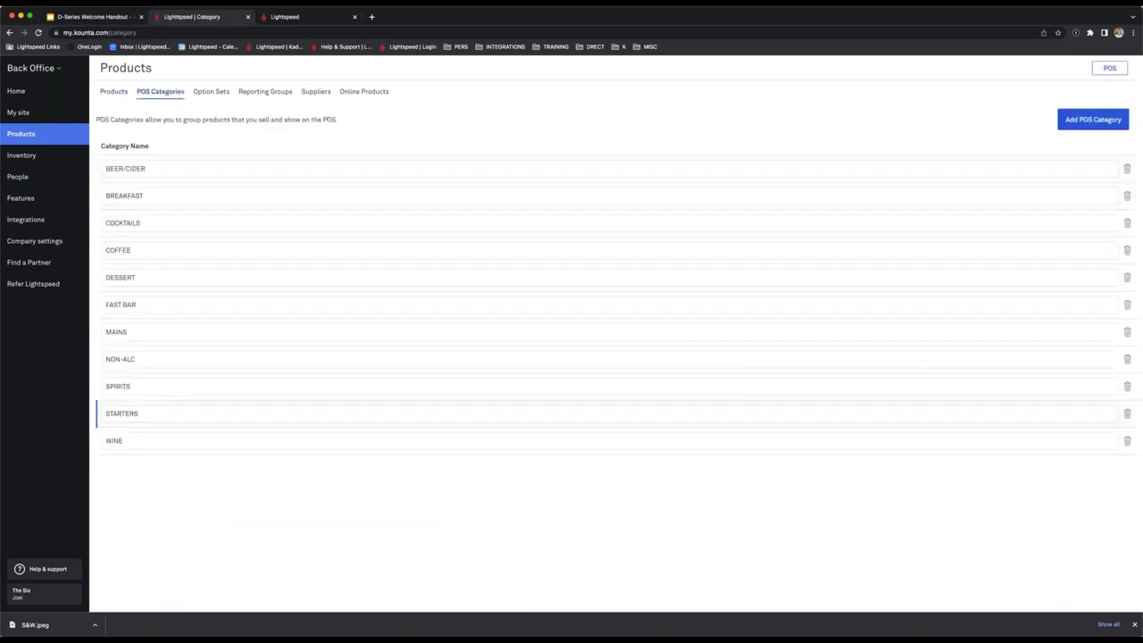
pyautogui.click(139, 168)
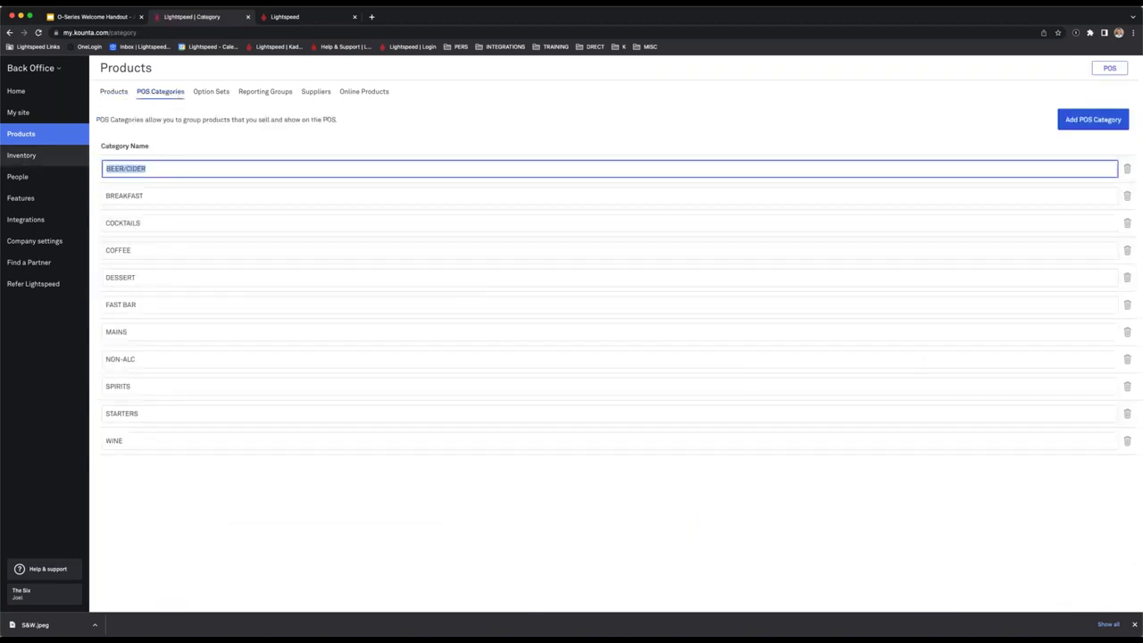
pyautogui.click(238, 137)
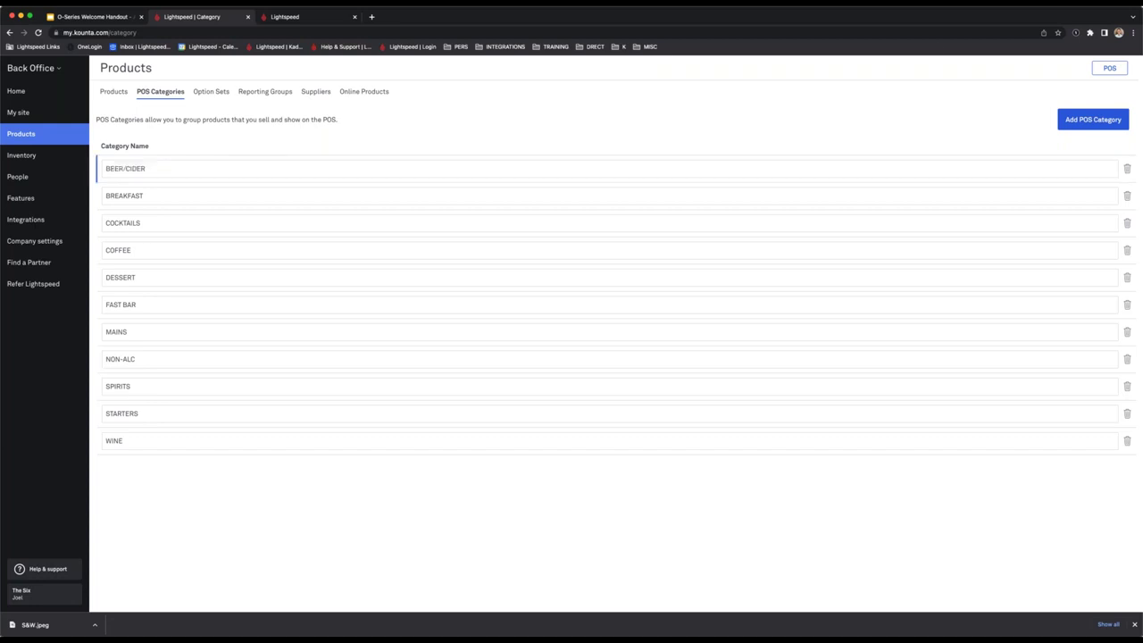
# Dismiss the Add POS Category form unused and go to Reporting Groups.
pyautogui.click(1113, 125)
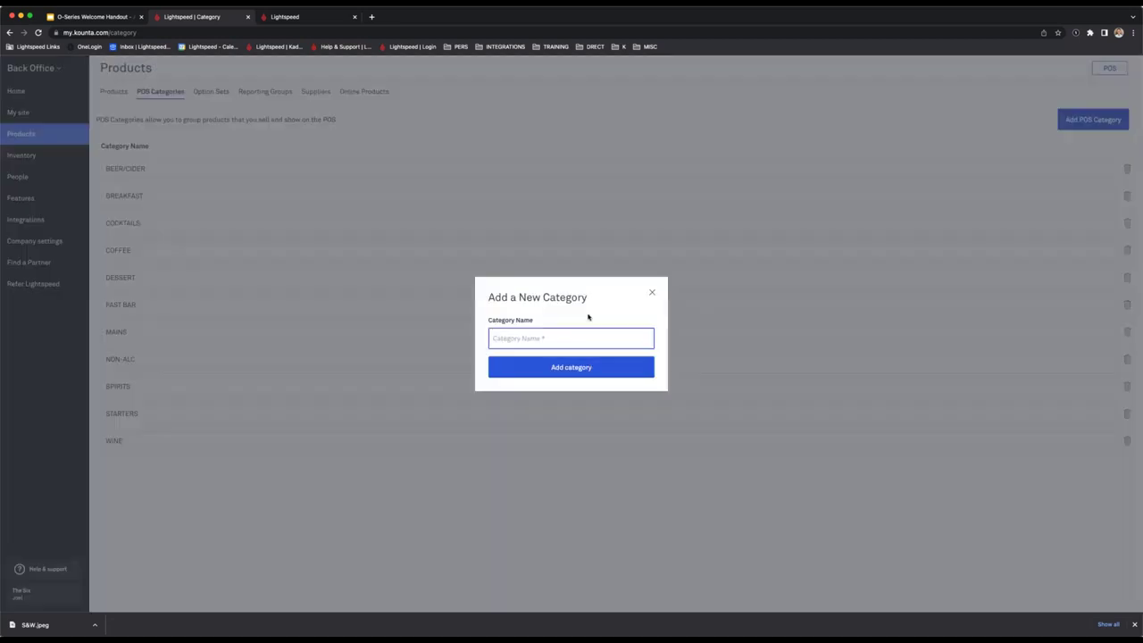
pyautogui.click(773, 295)
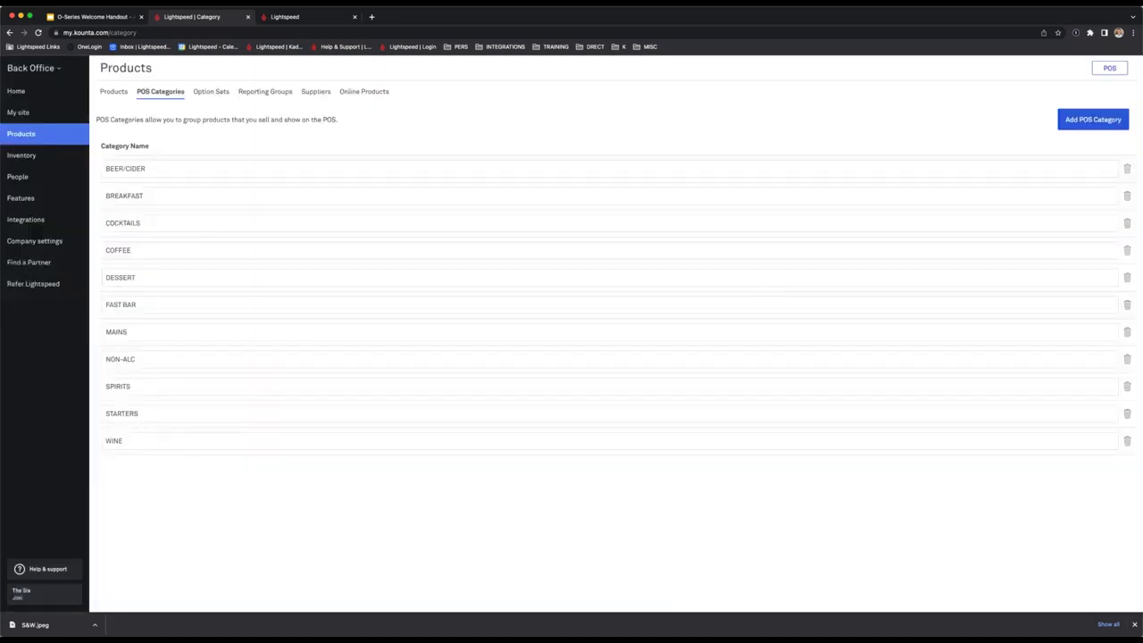
pyautogui.click(258, 95)
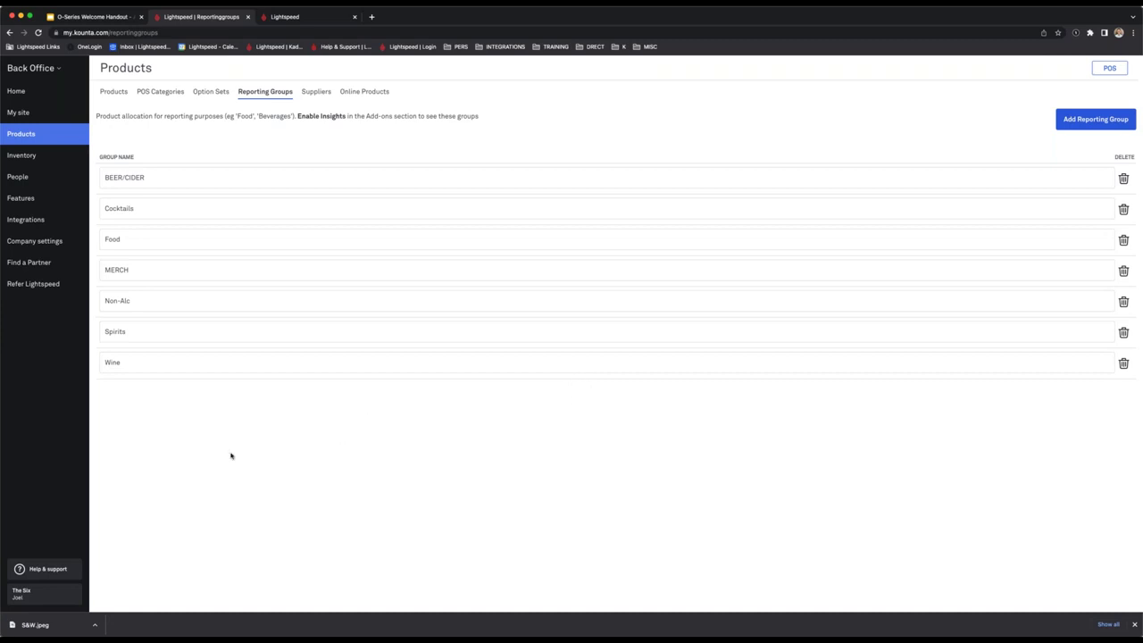
# Go back from the missing page to the Products list and open its filter form.
pyautogui.moveTo(233, 117); pyautogui.dragTo(310, 118)
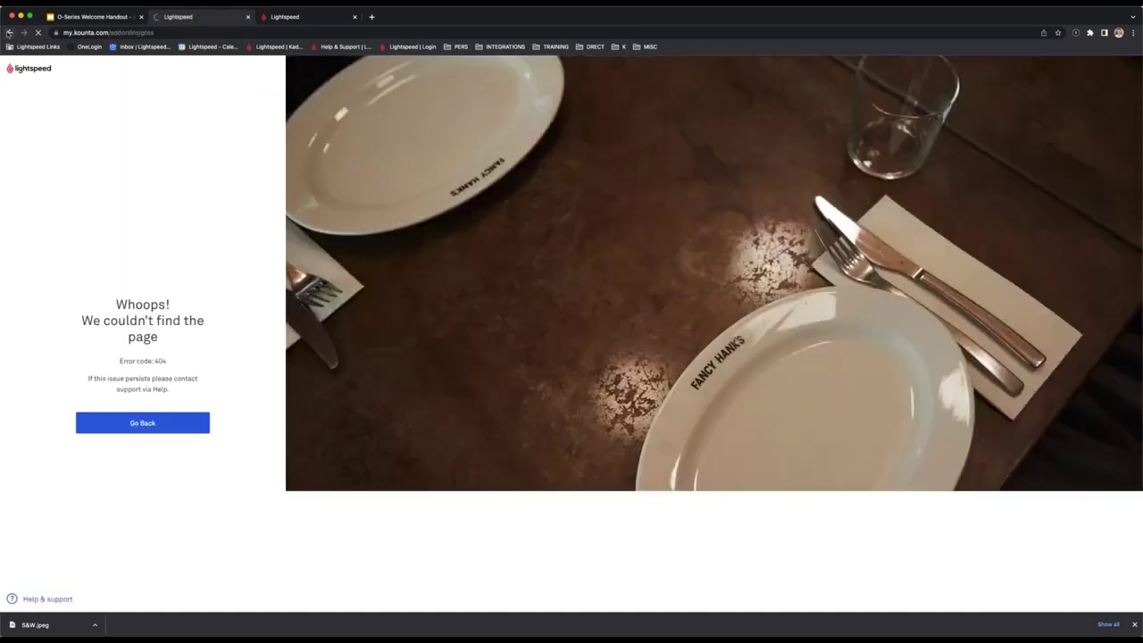
pyautogui.click(9, 32)
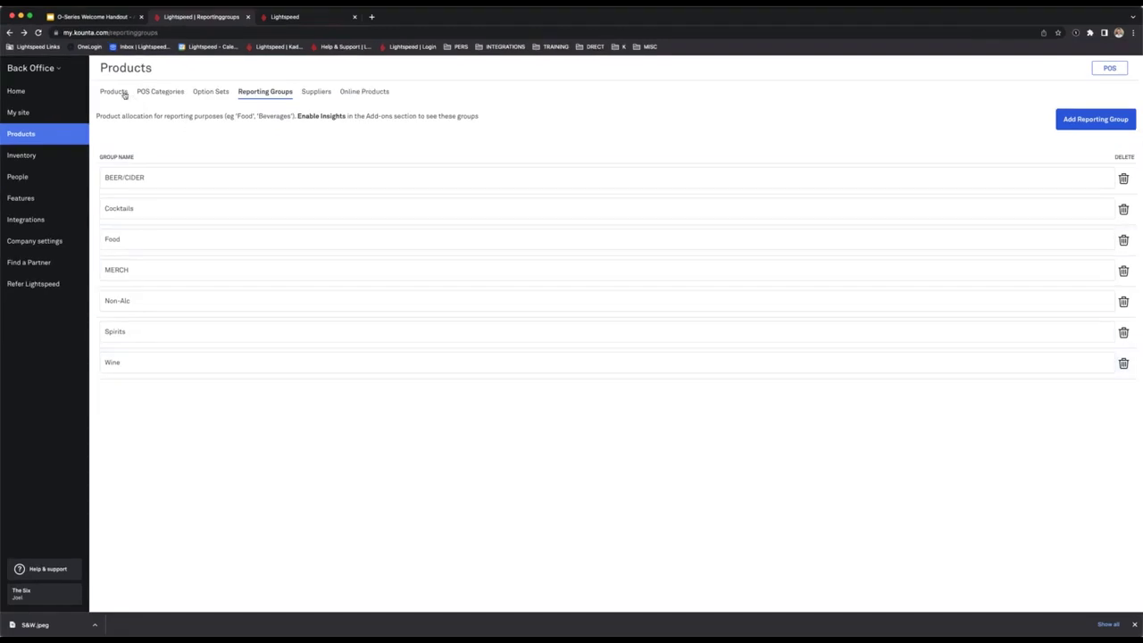
pyautogui.click(124, 93)
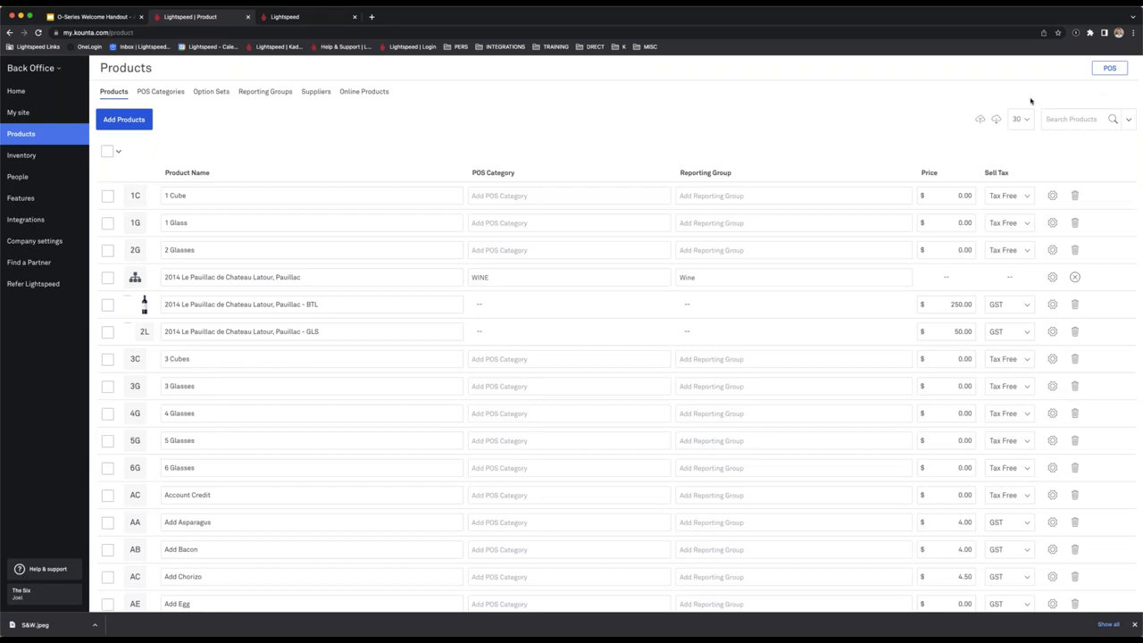
pyautogui.click(1130, 120)
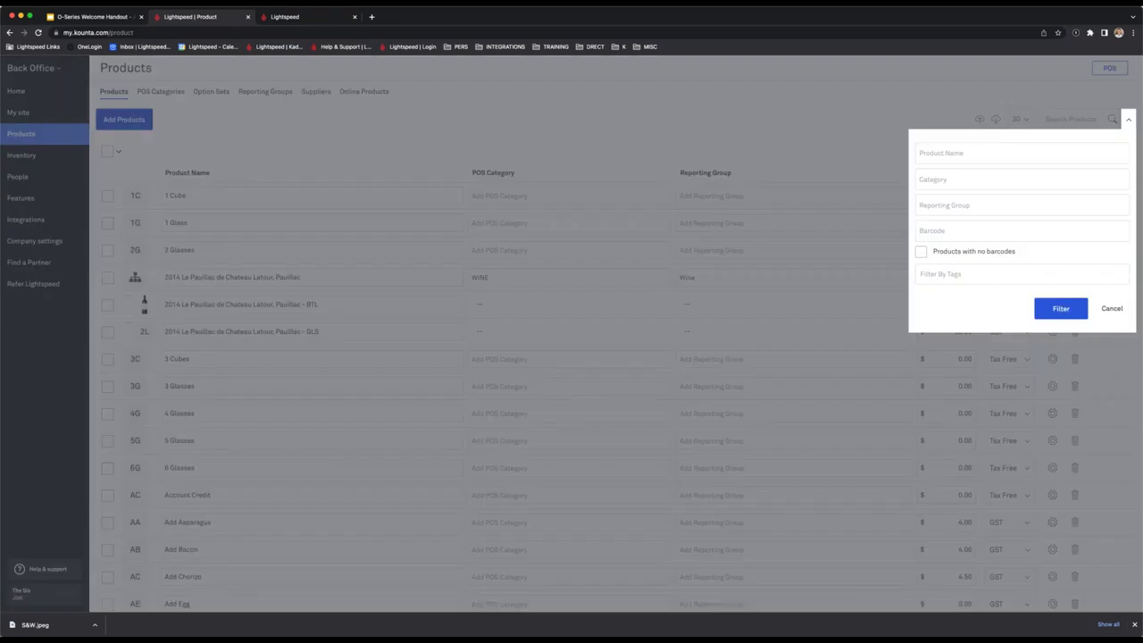
pyautogui.click(1022, 199)
pyautogui.click(980, 153)
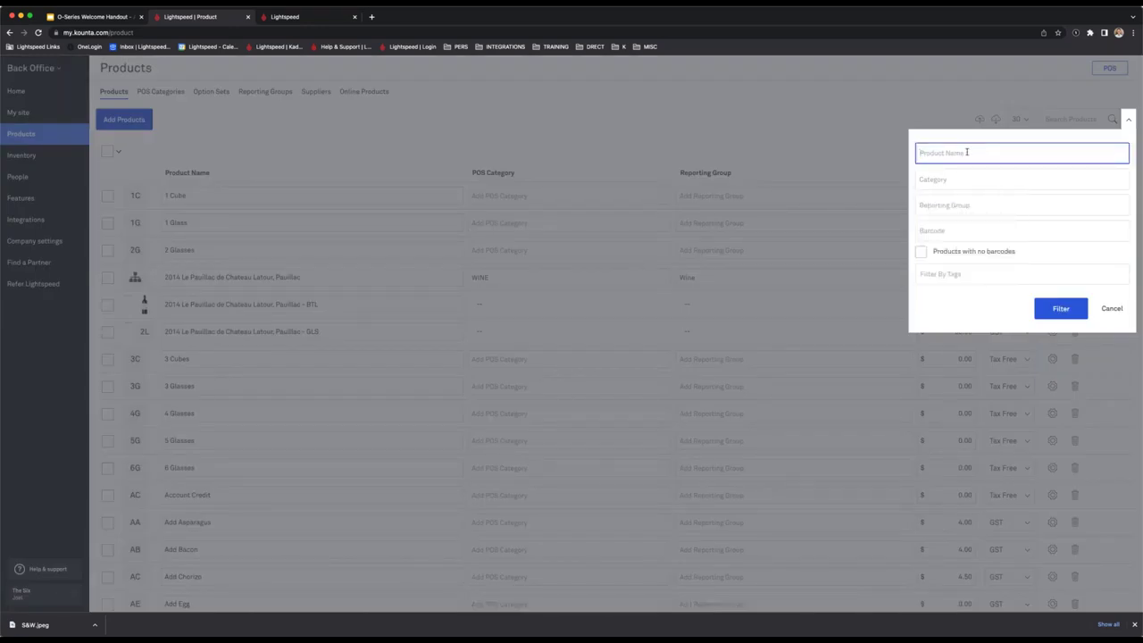
# Filter the product list to the WINE category.
pyautogui.click(955, 205)
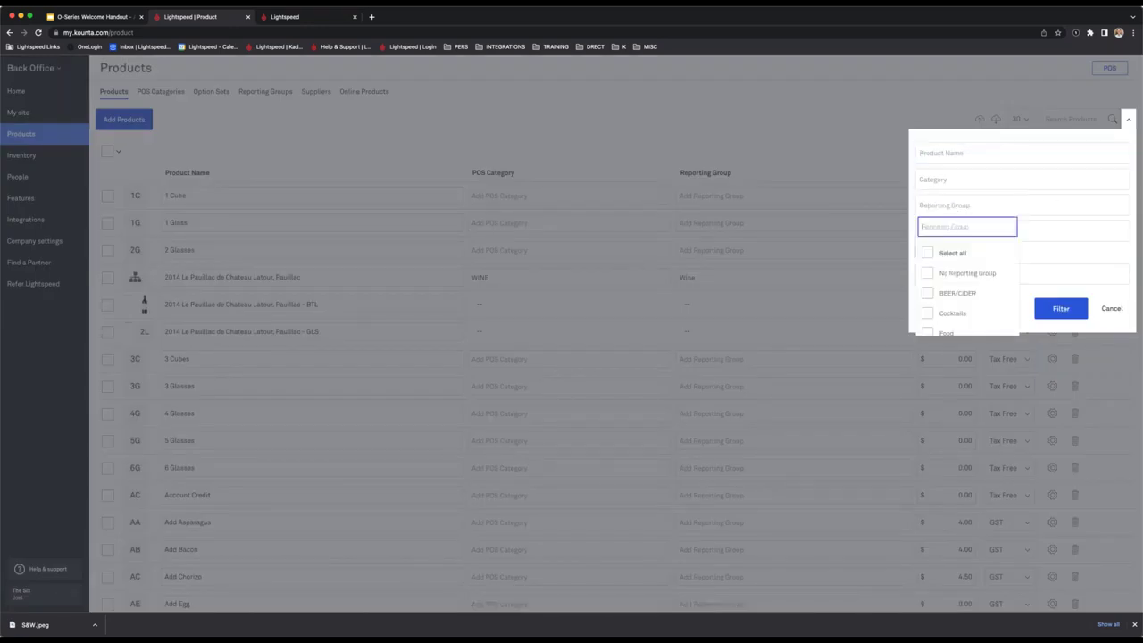
pyautogui.click(949, 183)
pyautogui.write('wine')
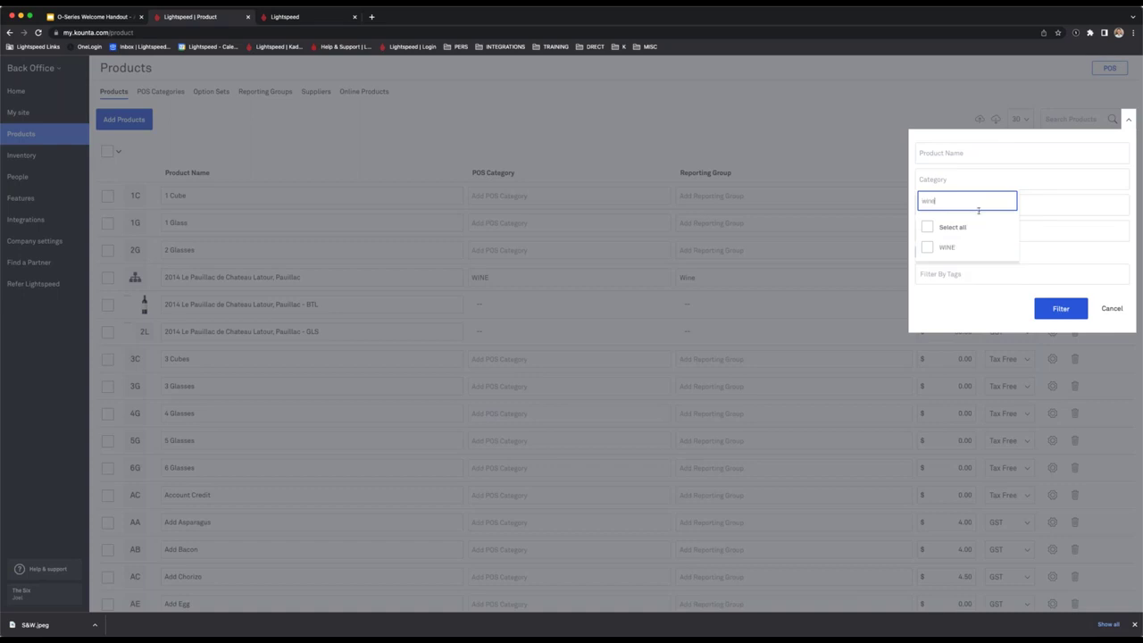
pyautogui.click(929, 246)
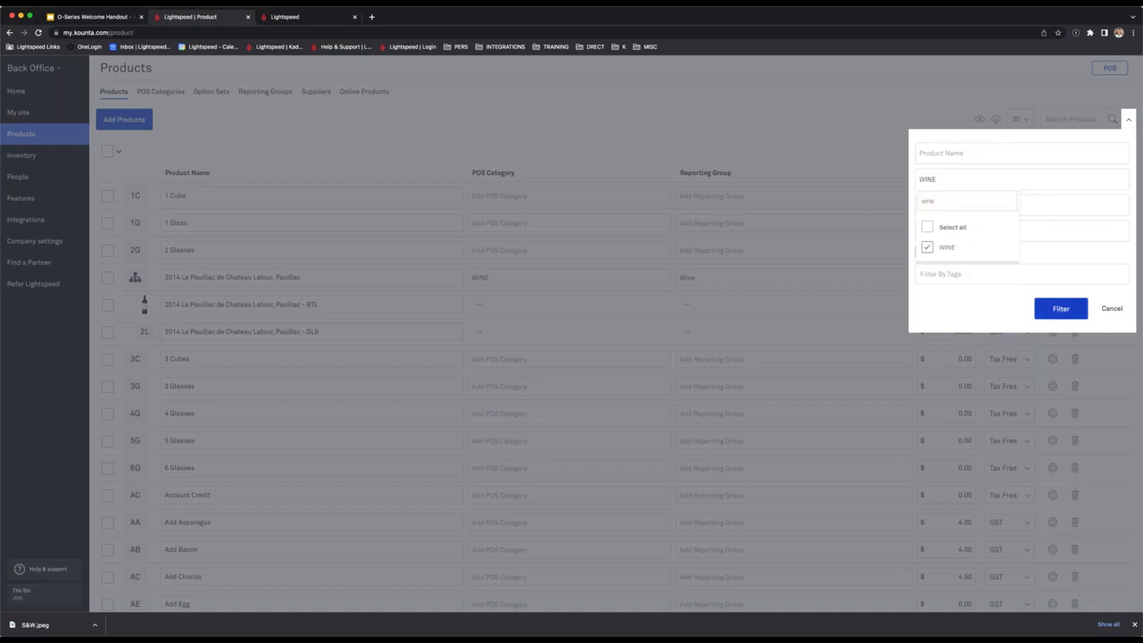
pyautogui.click(1062, 307)
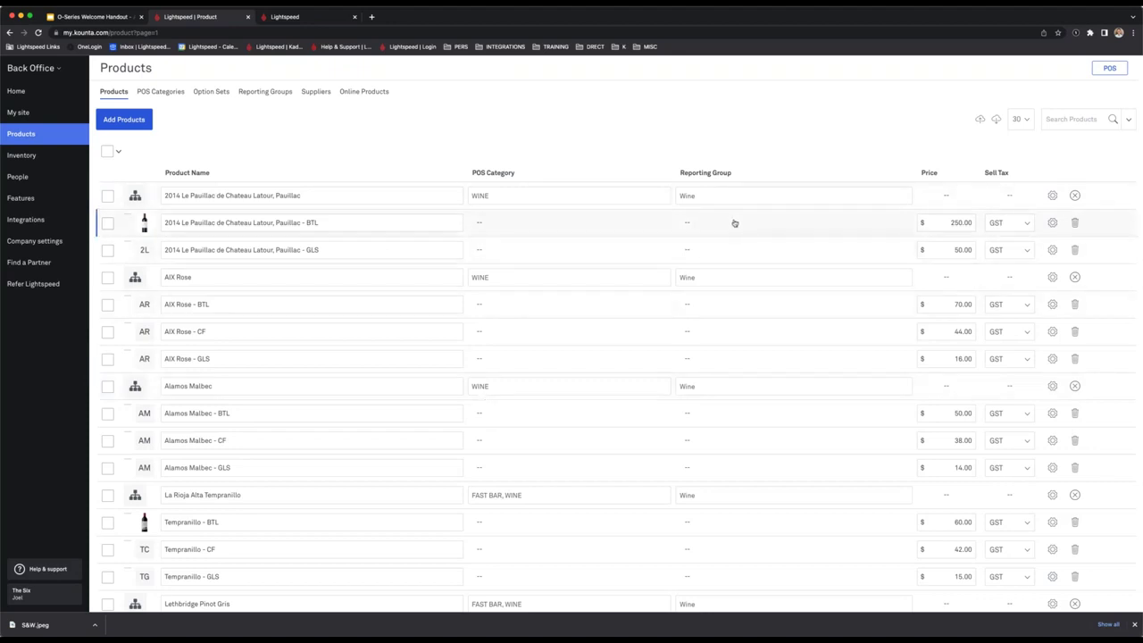
# Select all 26 wine products and assign them the Wine reporting group.
pyautogui.scroll(-1, 734, 222)
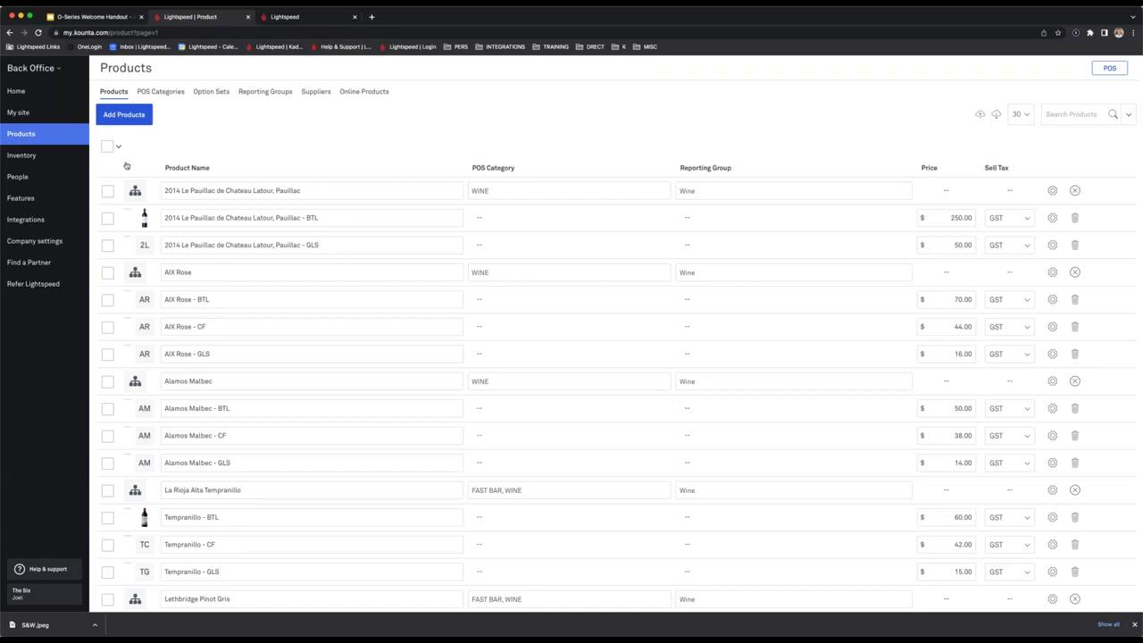
pyautogui.click(108, 146)
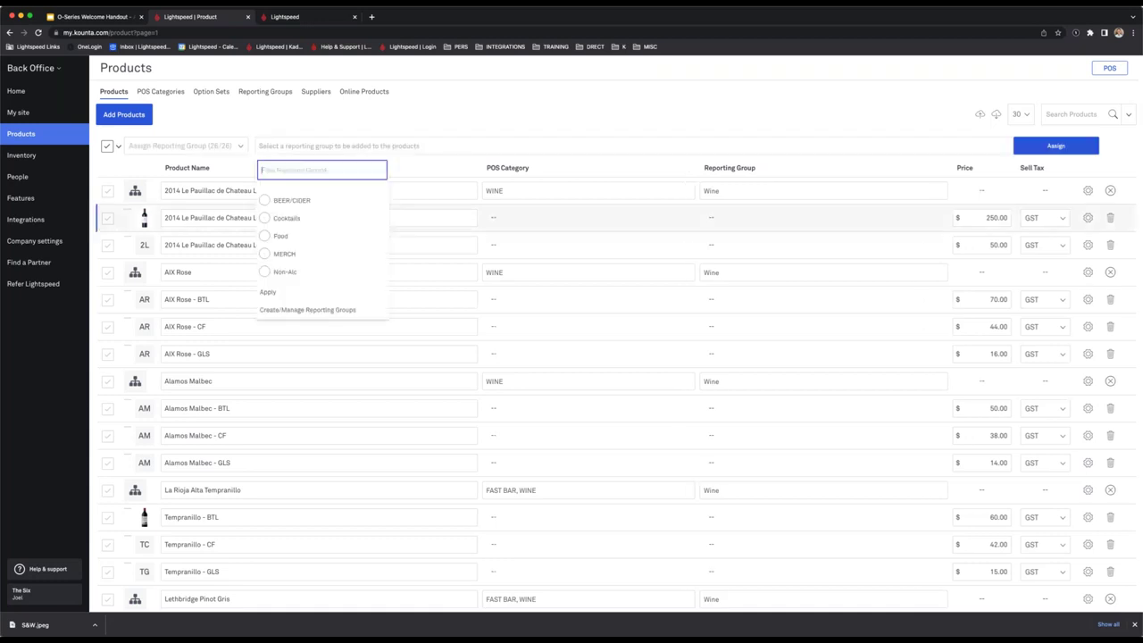
pyautogui.scroll(-1, 298, 241)
pyautogui.scroll(-1, 298, 243)
pyautogui.click(268, 267)
pyautogui.click(267, 292)
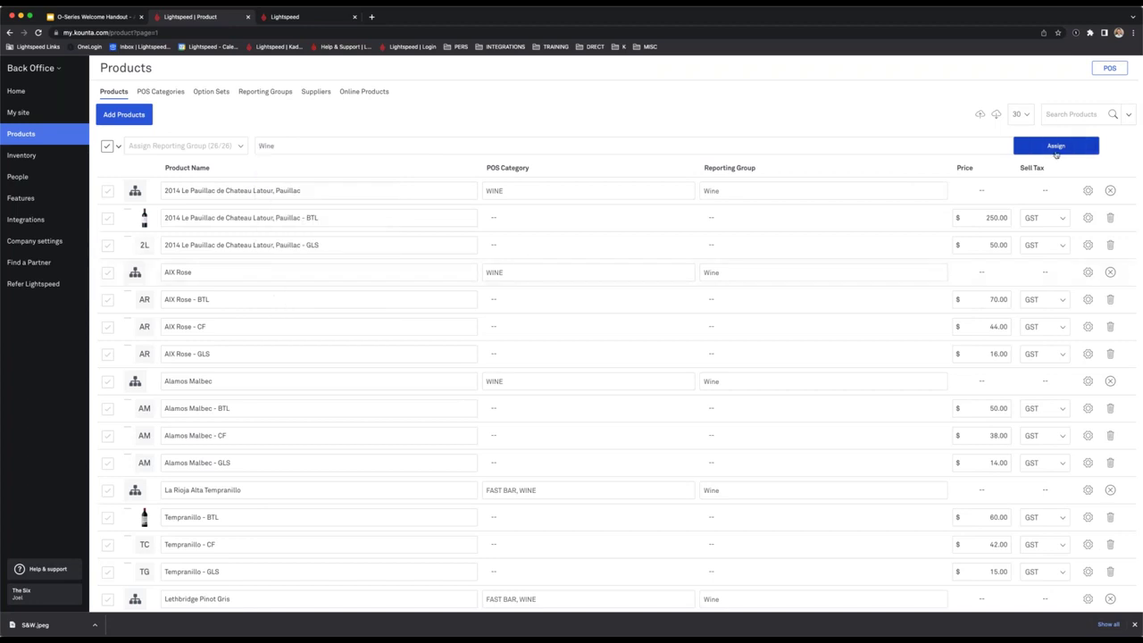
pyautogui.click(1058, 154)
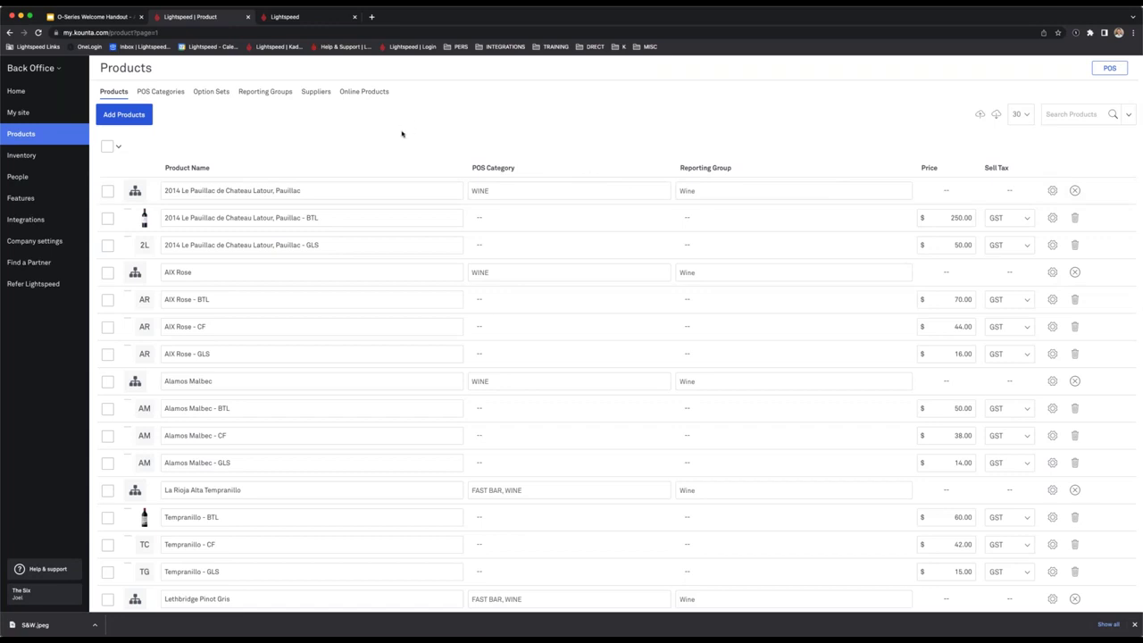
# Browse People's users and the 10 suppliers, closing the Add supplier form unsaved.
pyautogui.click(313, 93)
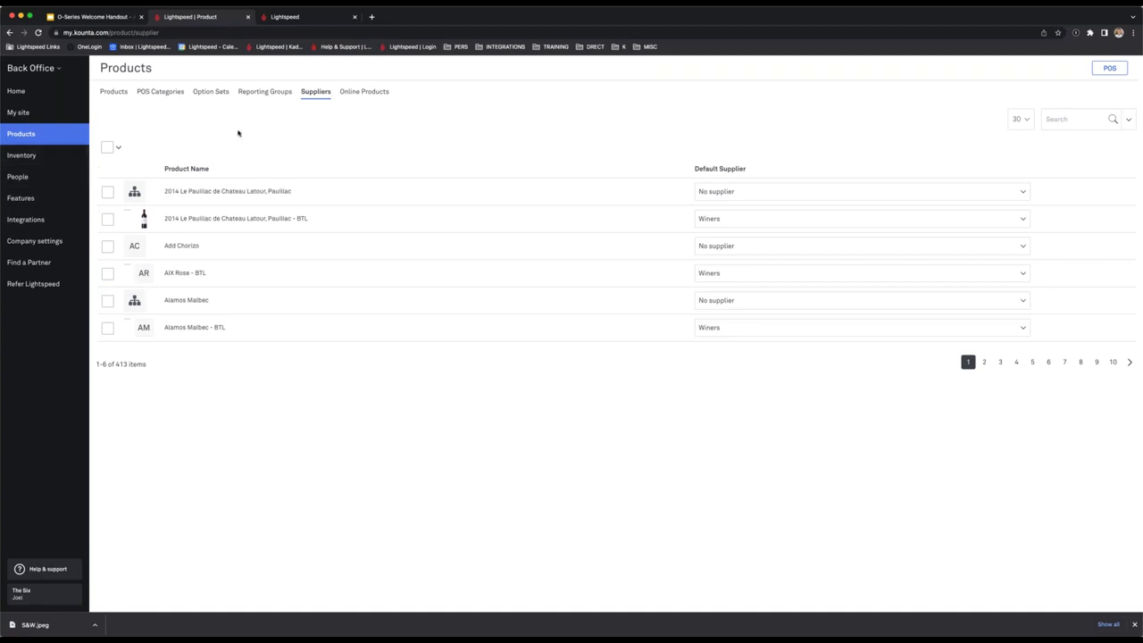
pyautogui.click(67, 177)
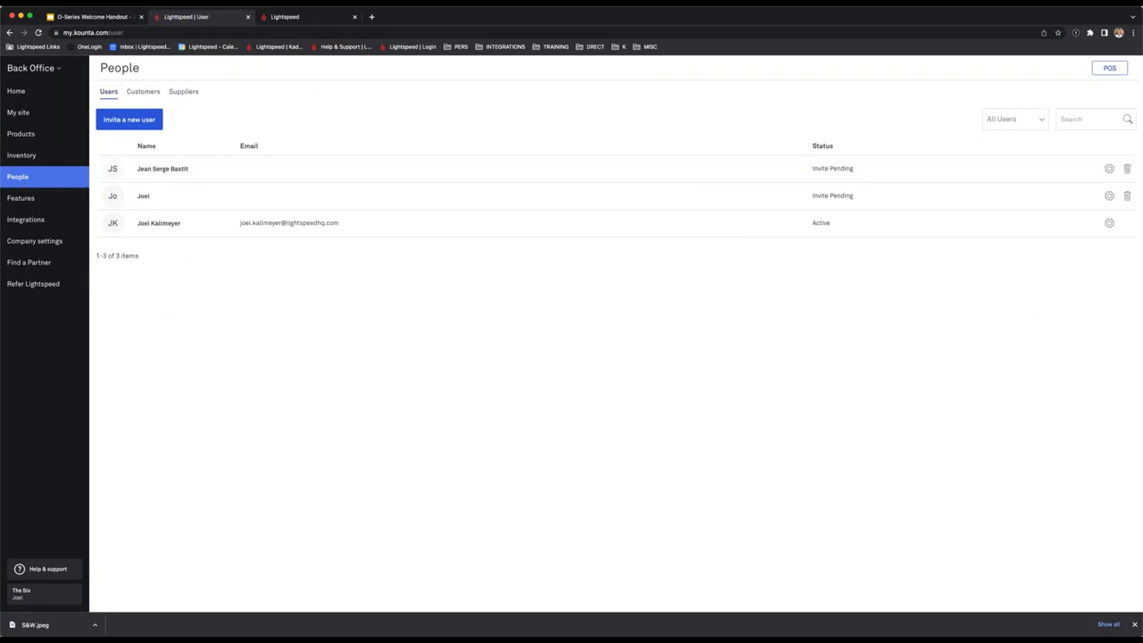
pyautogui.click(183, 93)
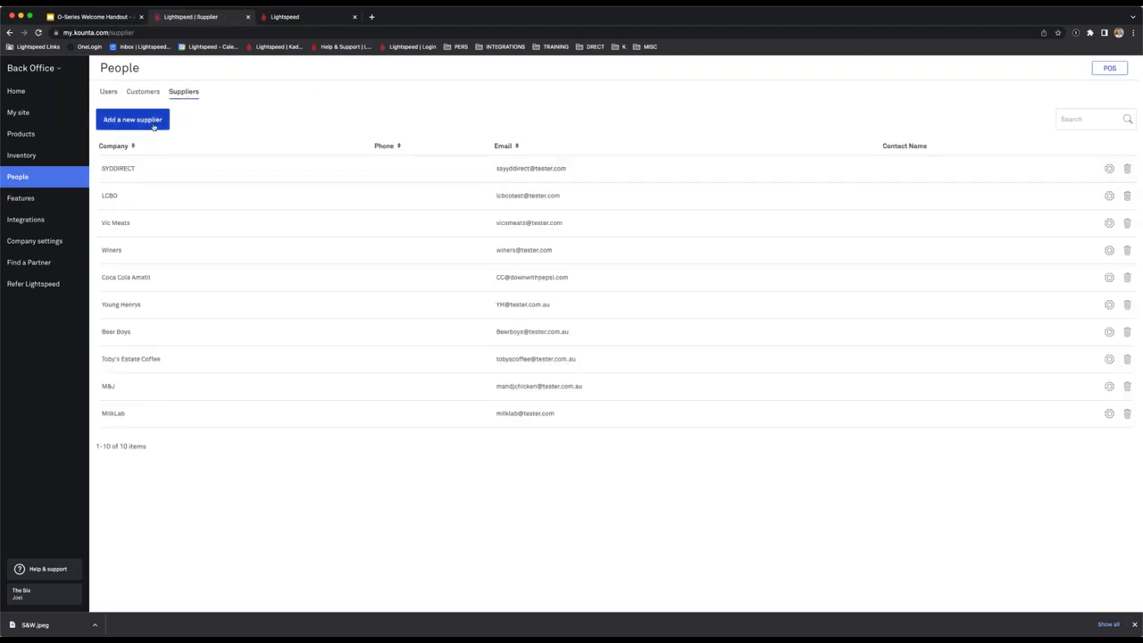
pyautogui.click(134, 120)
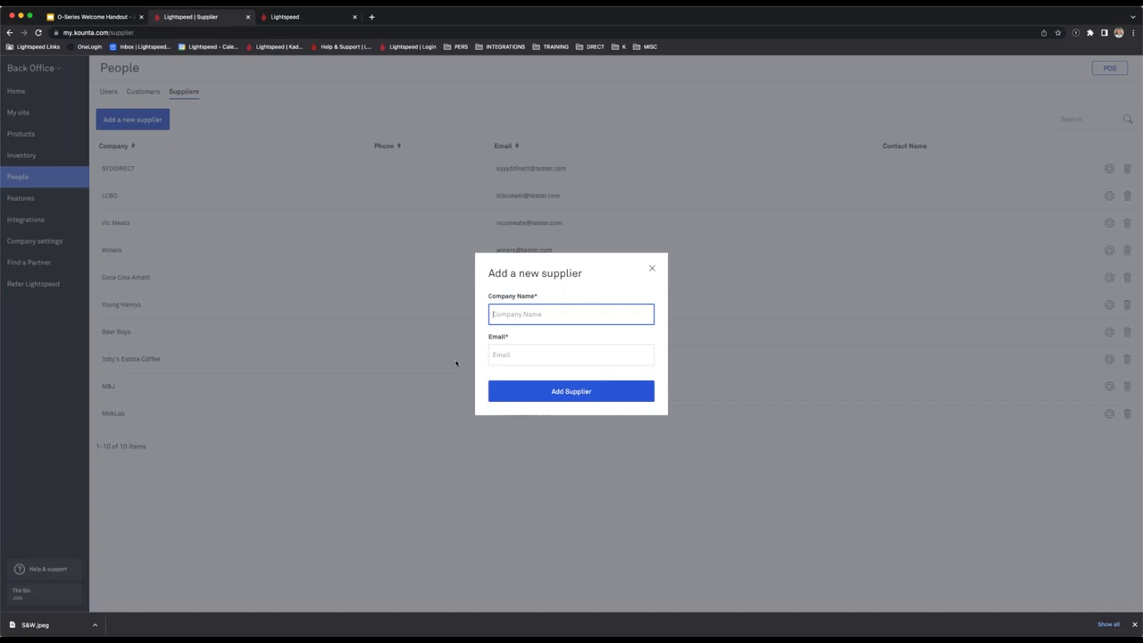
pyautogui.click(652, 269)
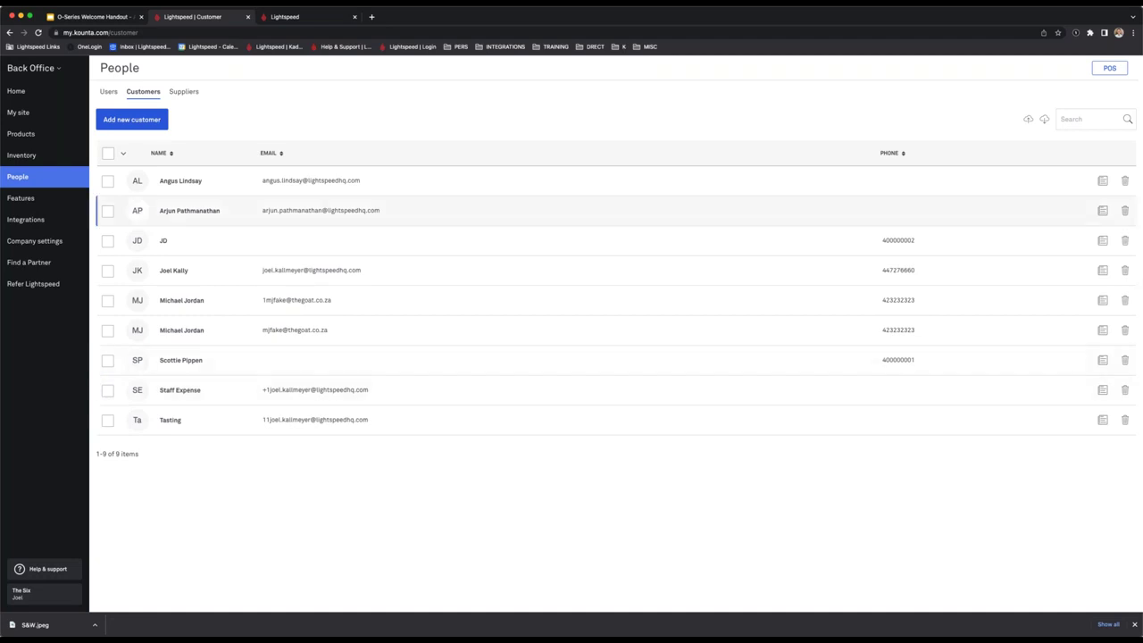
# Close the new customer form, then attach a saved customer to the POS order.
pyautogui.click(112, 121)
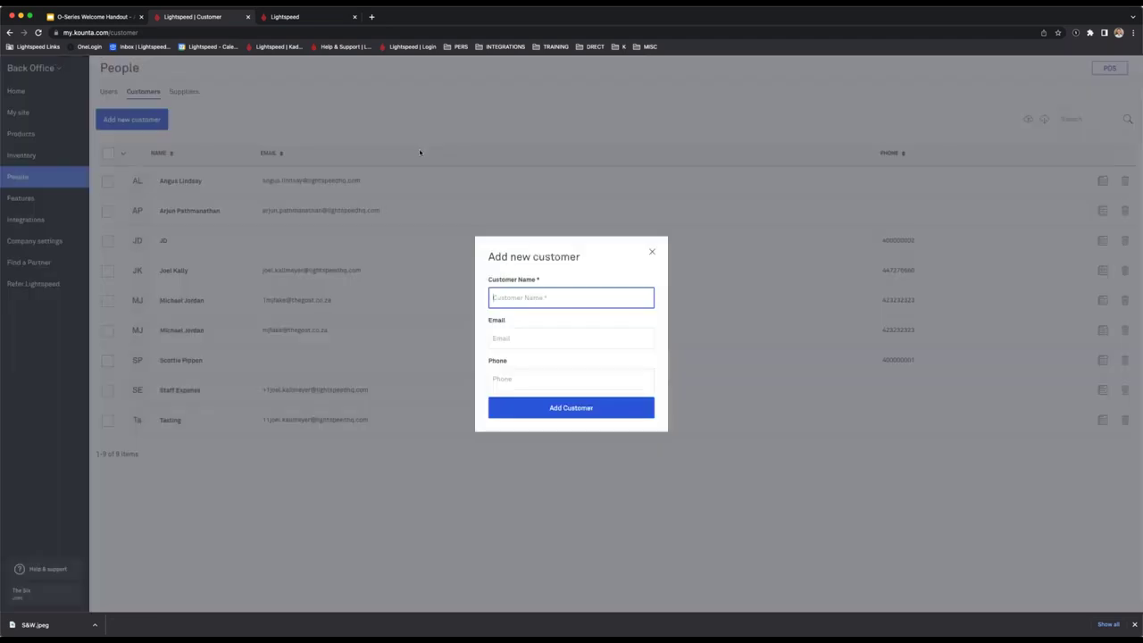
pyautogui.click(652, 253)
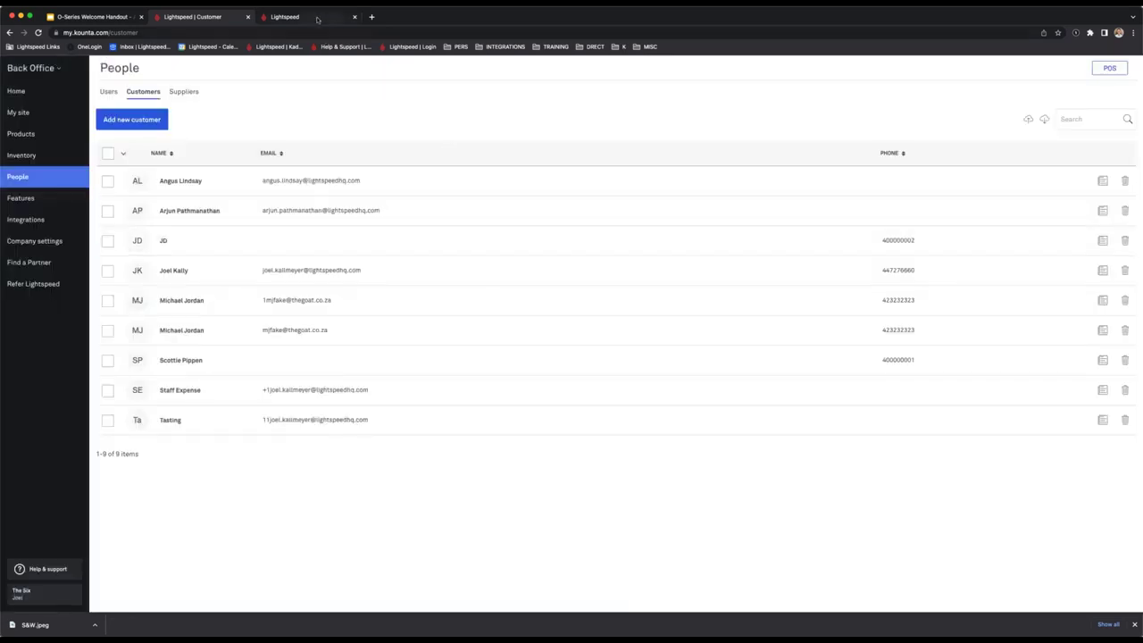
pyautogui.click(299, 17)
pyautogui.click(18, 70)
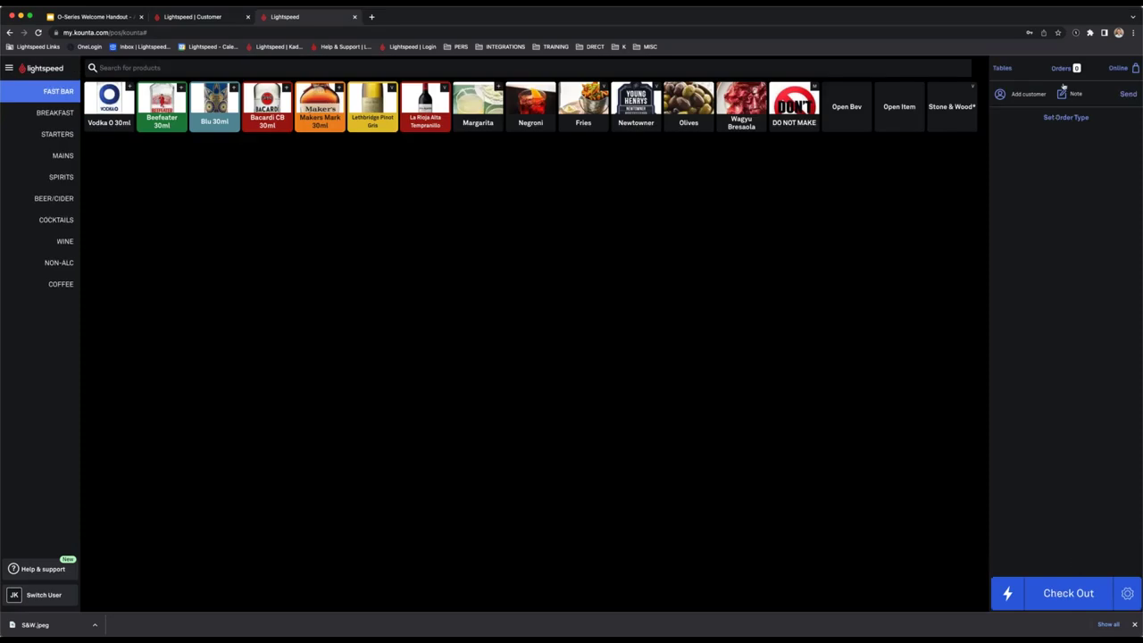
pyautogui.click(1013, 94)
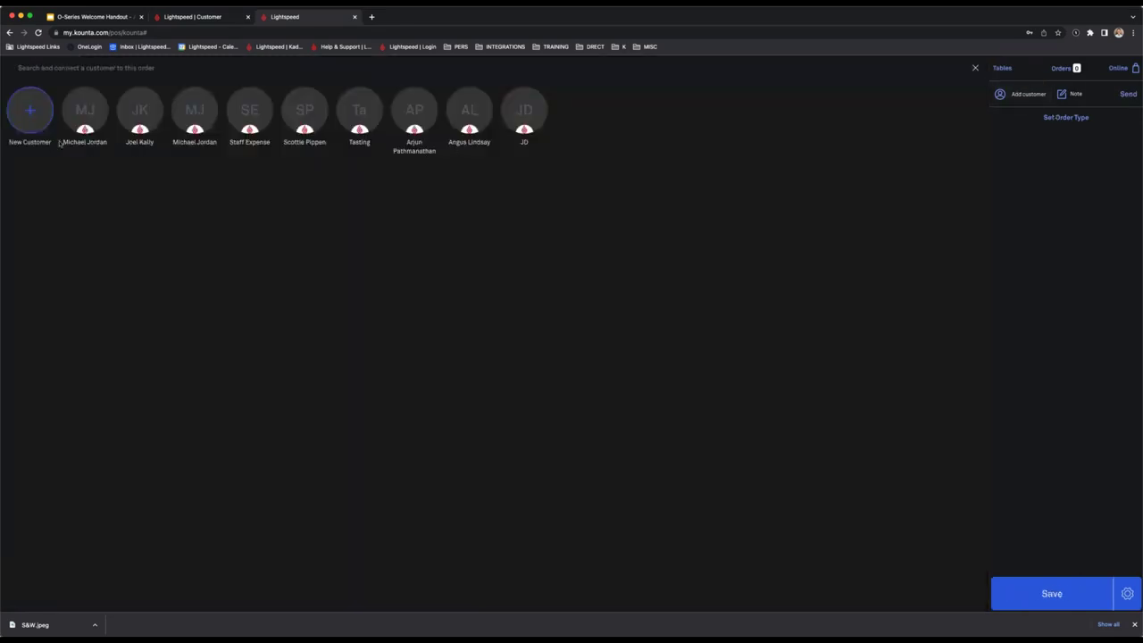
pyautogui.click(198, 118)
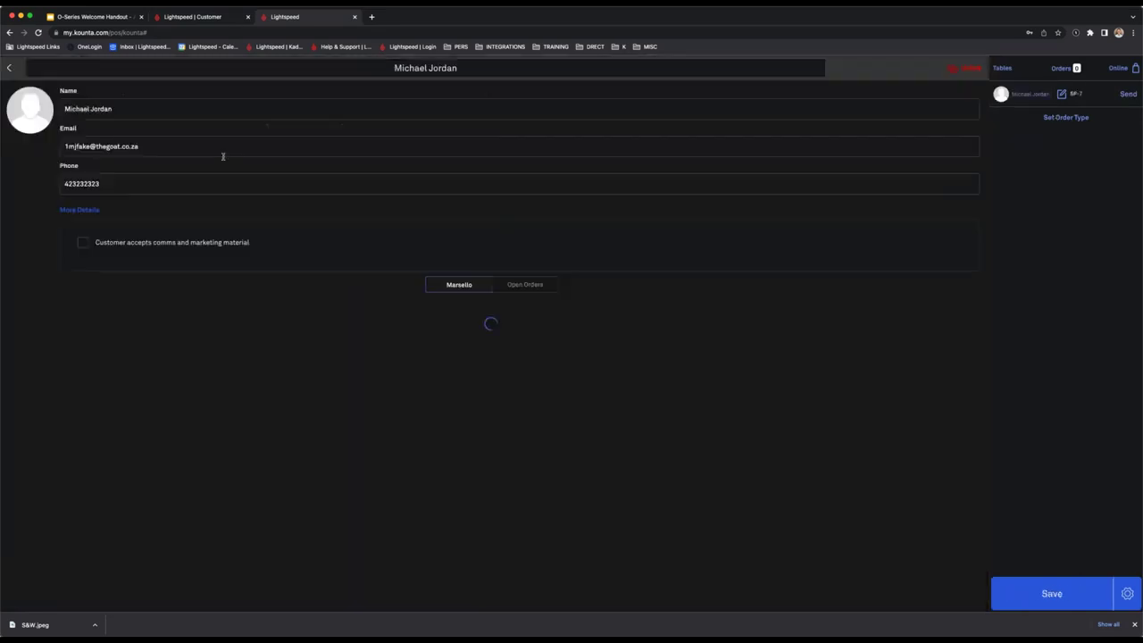
pyautogui.click(1078, 606)
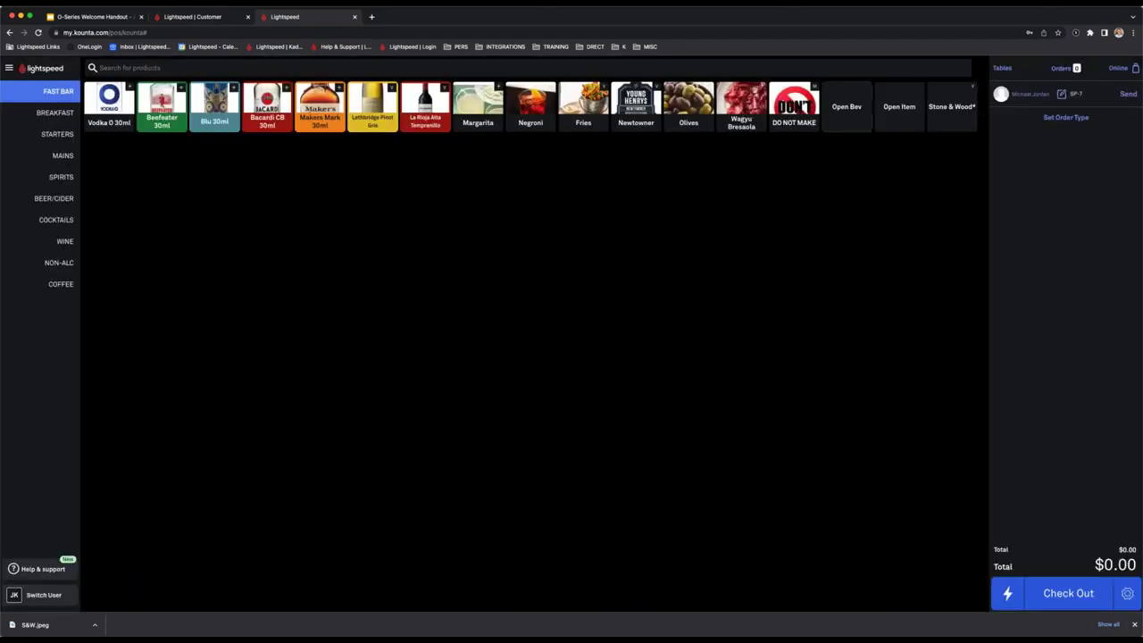
# Add Wagyu Bresaola to the order and return to the Back Office Users list.
pyautogui.click(740, 106)
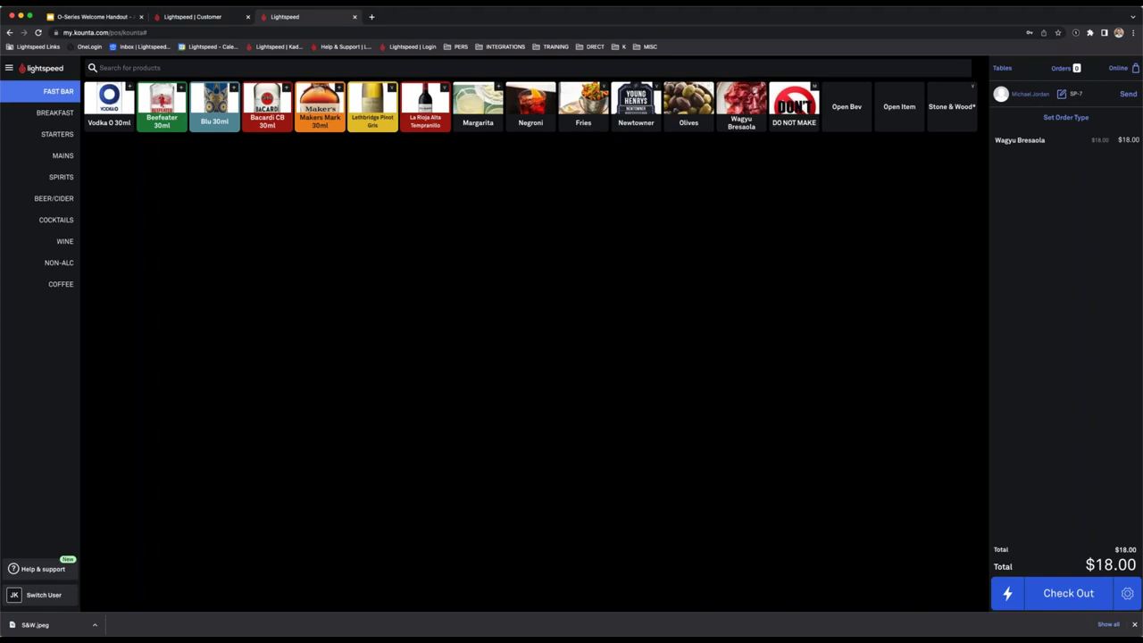
pyautogui.hscroll(2, 1119, 584)
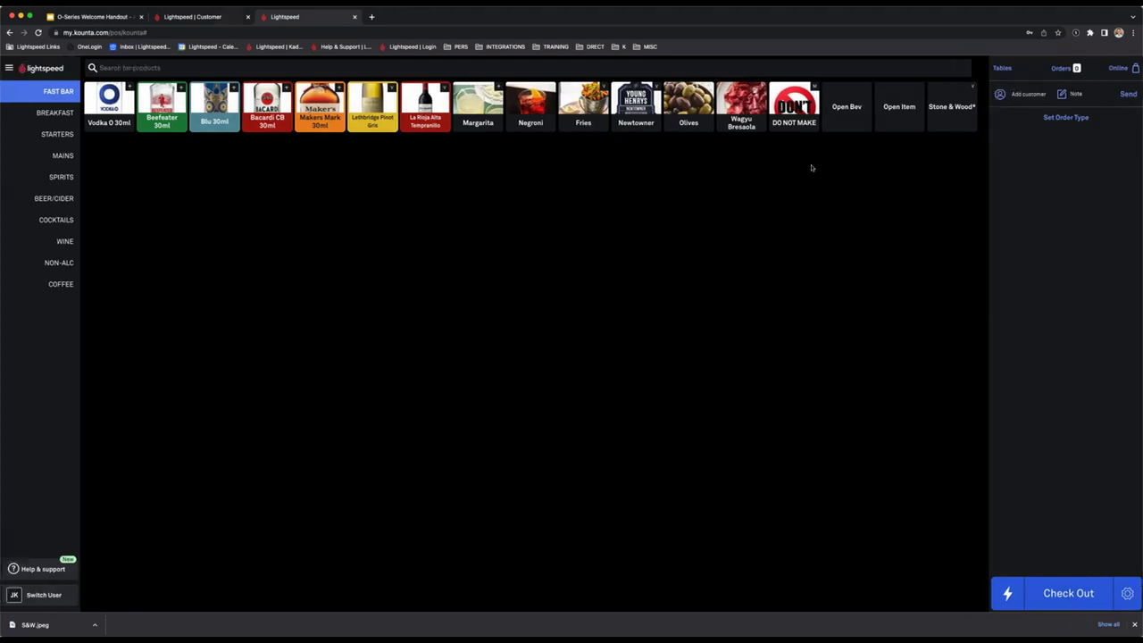
pyautogui.click(1022, 94)
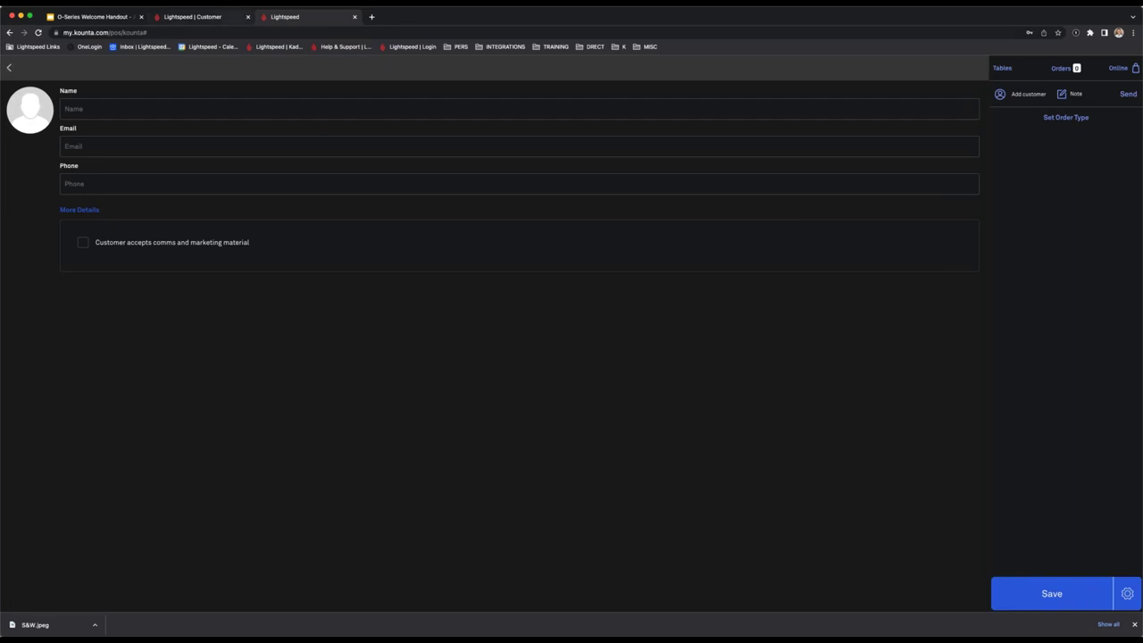
pyautogui.click(9, 68)
pyautogui.click(192, 17)
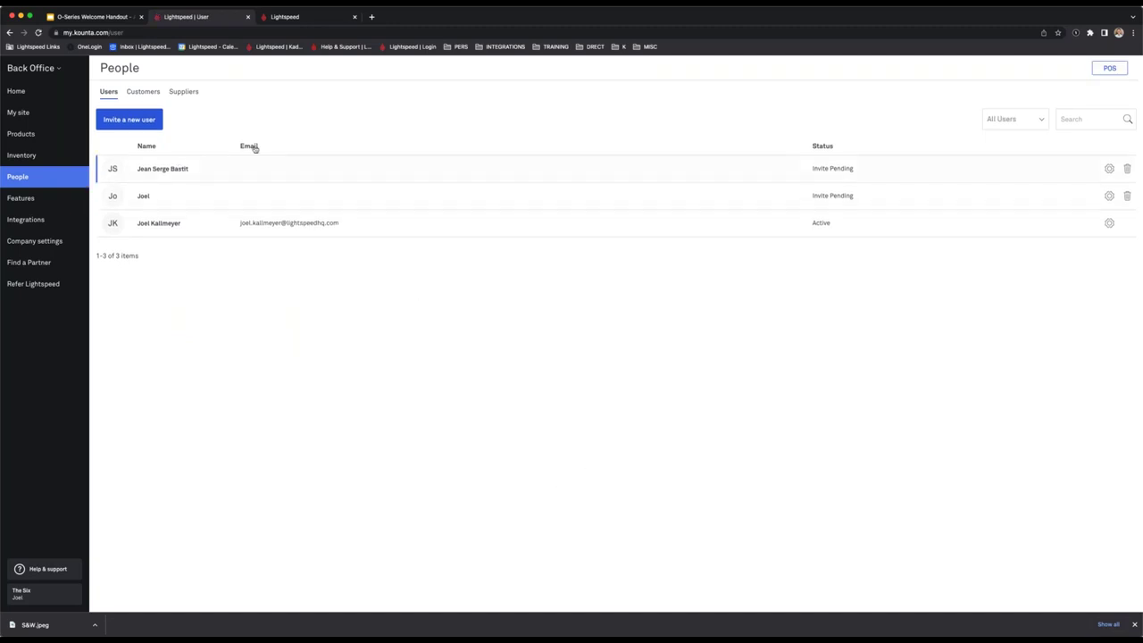
# Invite a user with first name 'Test' using Invite & Edit User.
pyautogui.click(145, 125)
pyautogui.write('Test')
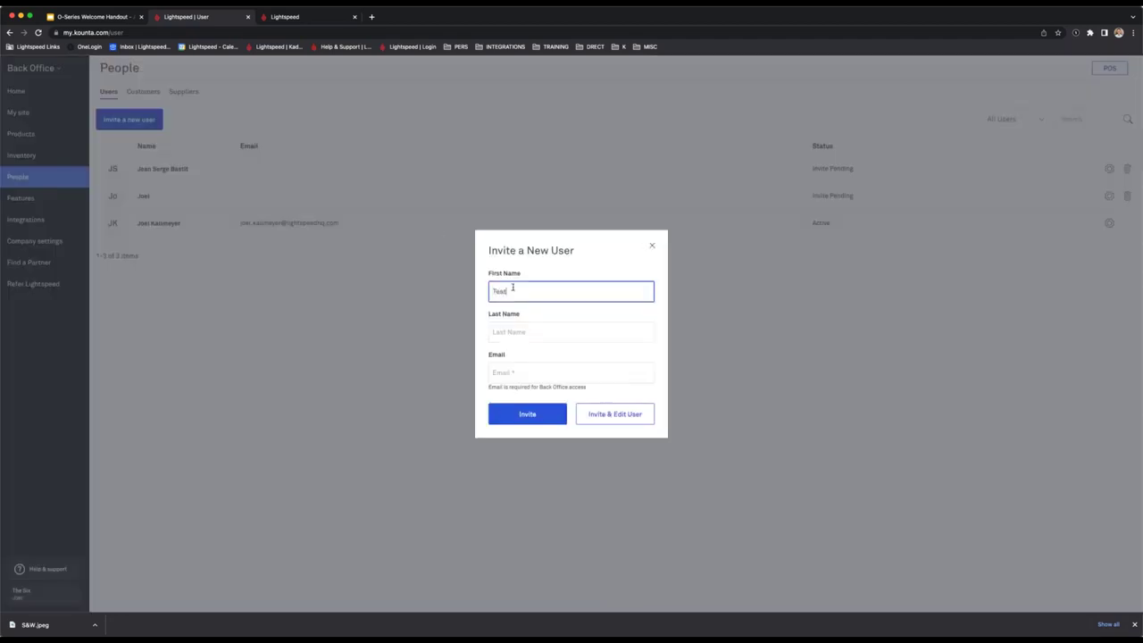
pyautogui.moveTo(604, 393); pyautogui.dragTo(488, 389)
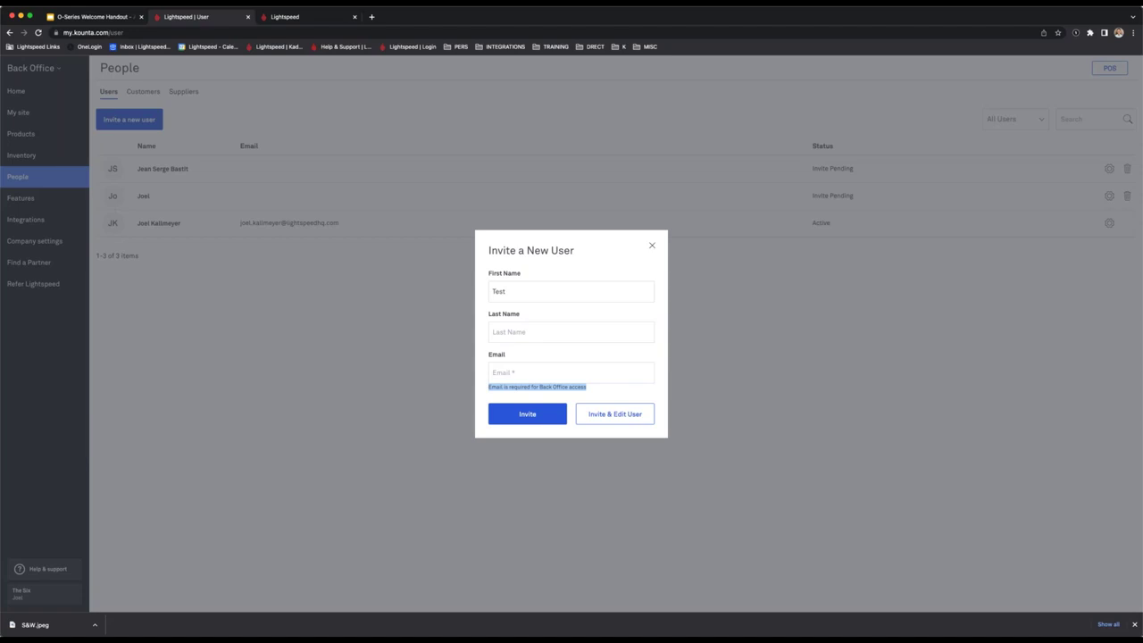
pyautogui.click(597, 391)
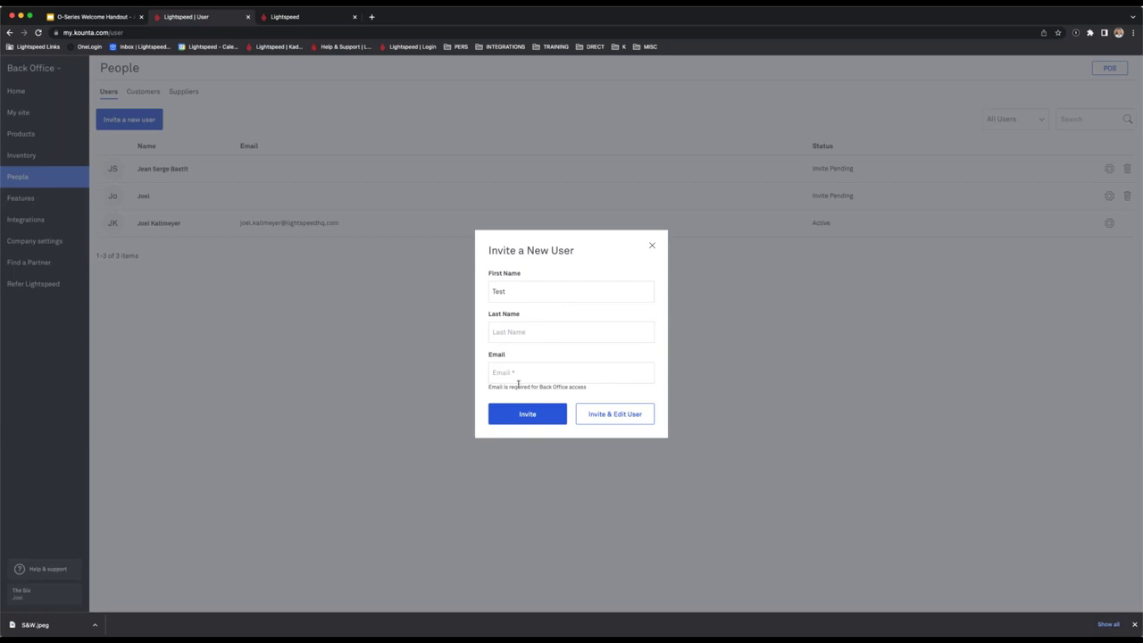
pyautogui.doubleClick(530, 290)
pyautogui.click(549, 274)
pyautogui.click(613, 414)
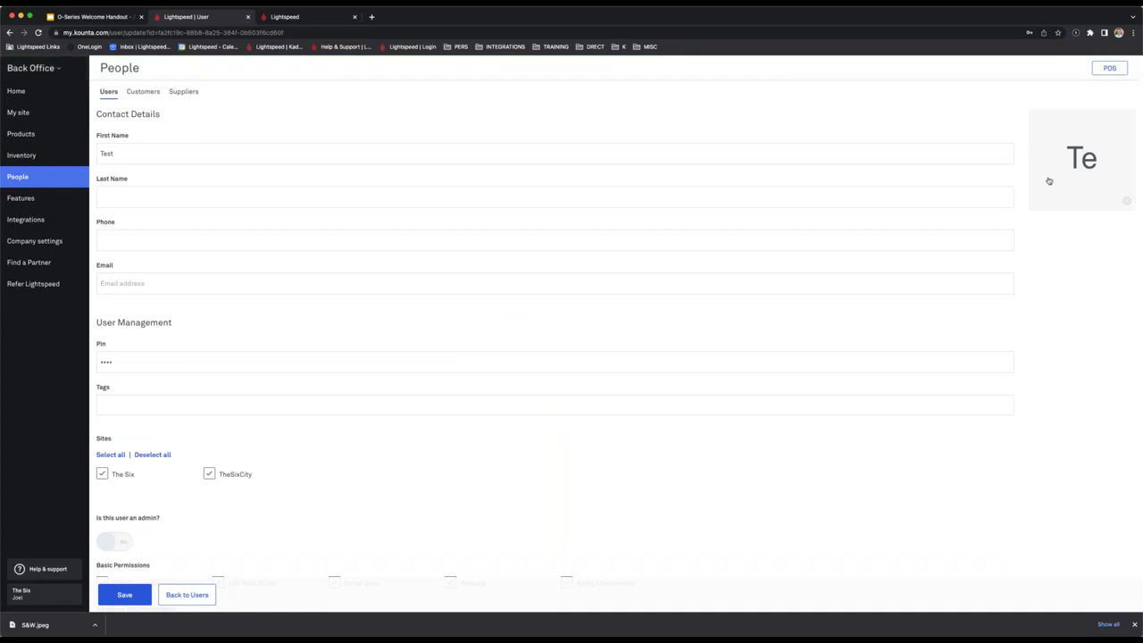
# Try a 1111 tag on the Test user, then remove it, leaving the PIN unchanged.
pyautogui.click(152, 404)
pyautogui.write('1111')
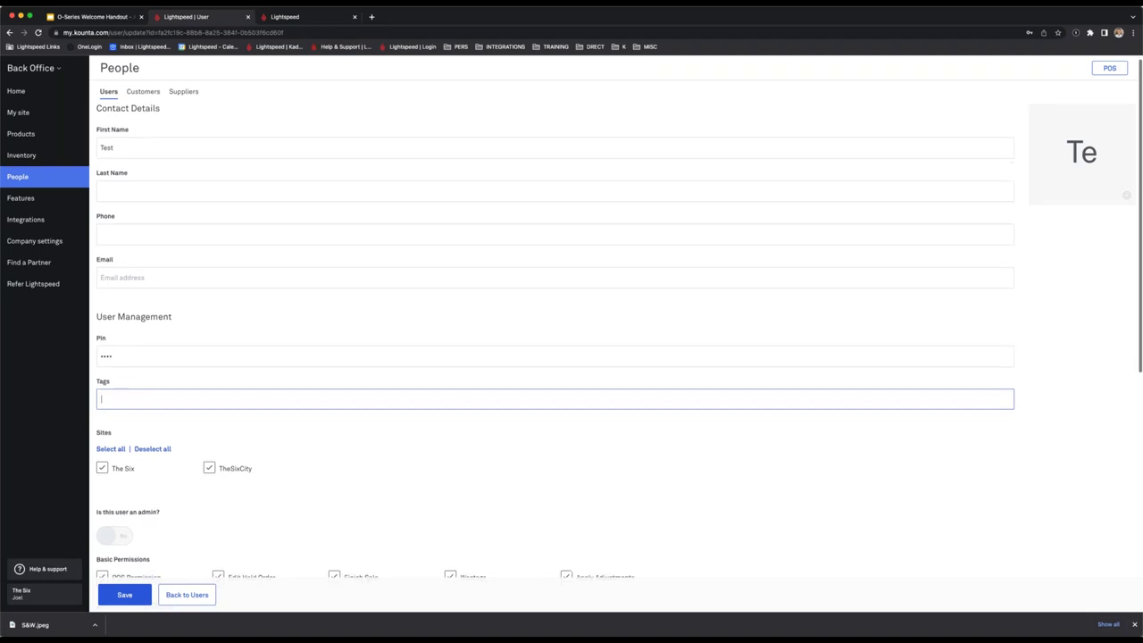
pyautogui.click(163, 366)
pyautogui.doubleClick(106, 361)
pyautogui.click(130, 404)
# Review the Test user's sites and basic POS permissions, then save the user.
pyautogui.scroll(-3, 198, 412)
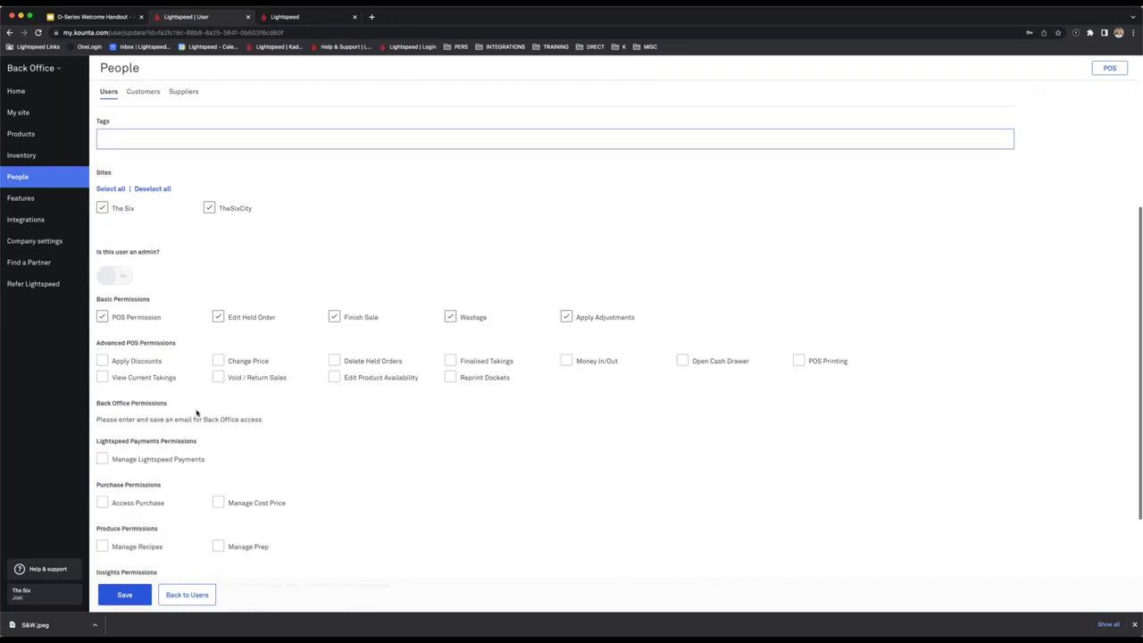
pyautogui.scroll(-1, 241, 402)
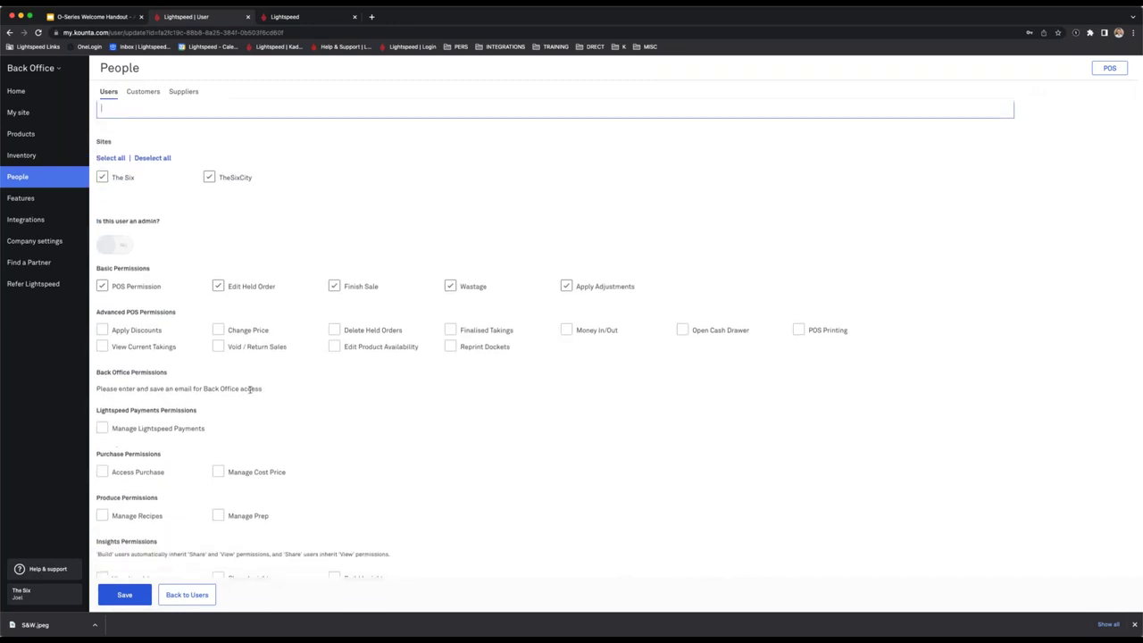
pyautogui.scroll(1, 250, 389)
pyautogui.moveTo(96, 382); pyautogui.dragTo(174, 386)
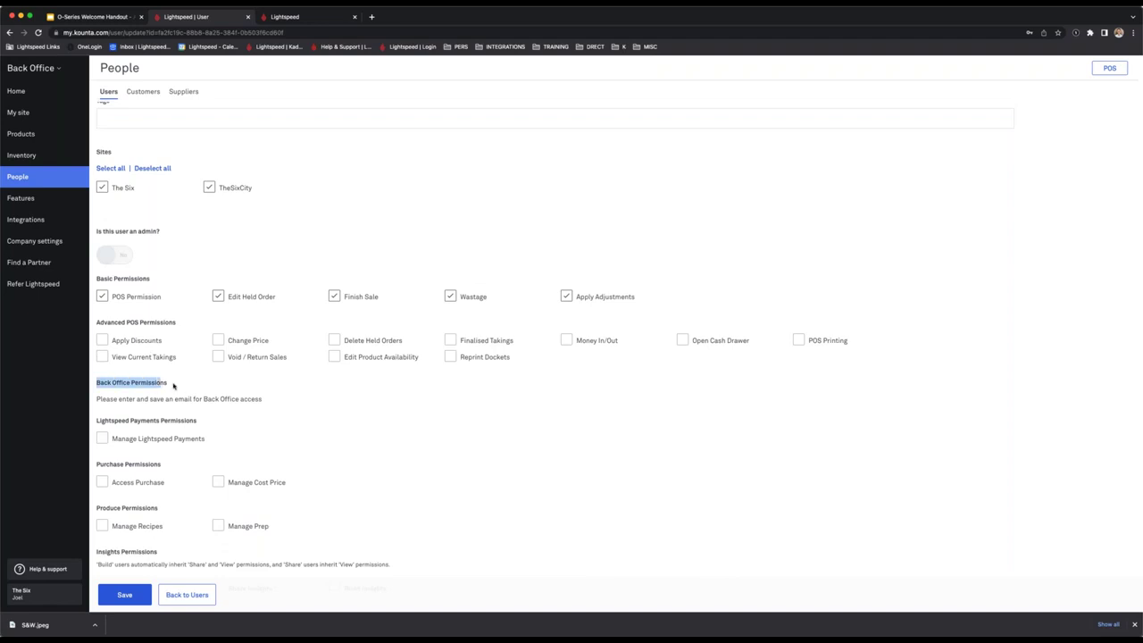
pyautogui.scroll(5, 193, 386)
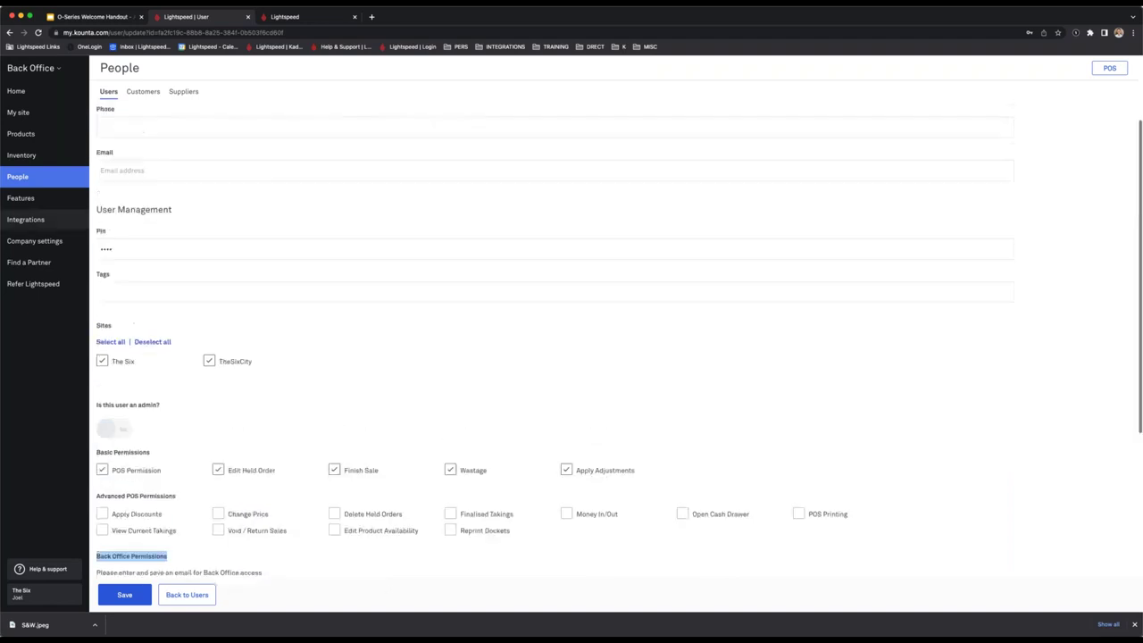
pyautogui.scroll(-3, 309, 375)
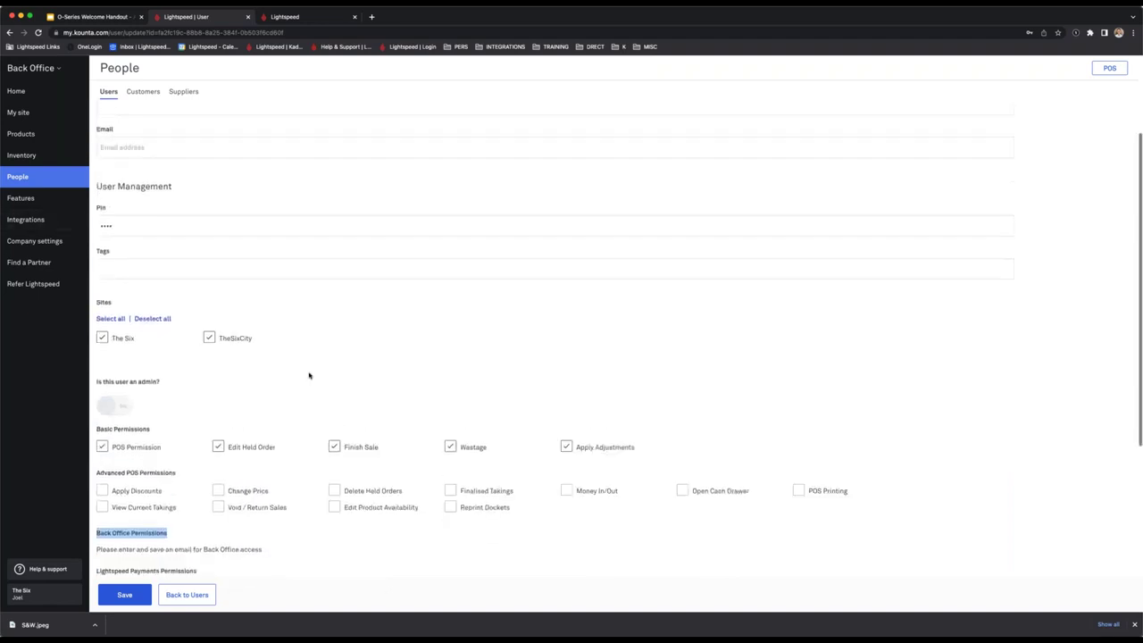
pyautogui.scroll(-2, 309, 375)
pyautogui.click(365, 414)
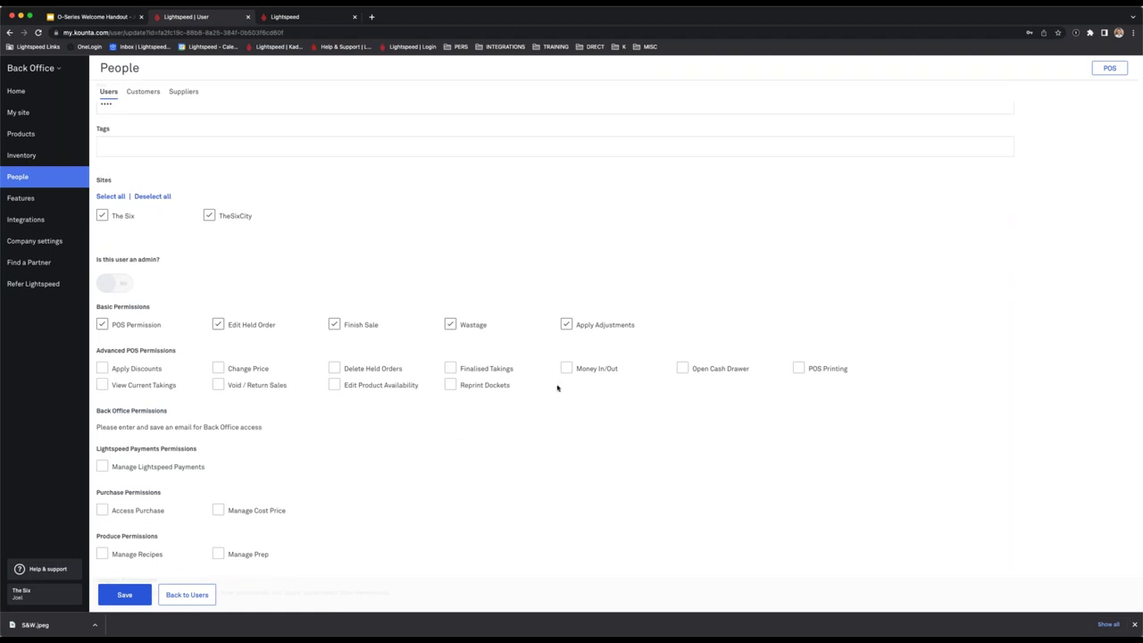
pyautogui.scroll(-1, 559, 427)
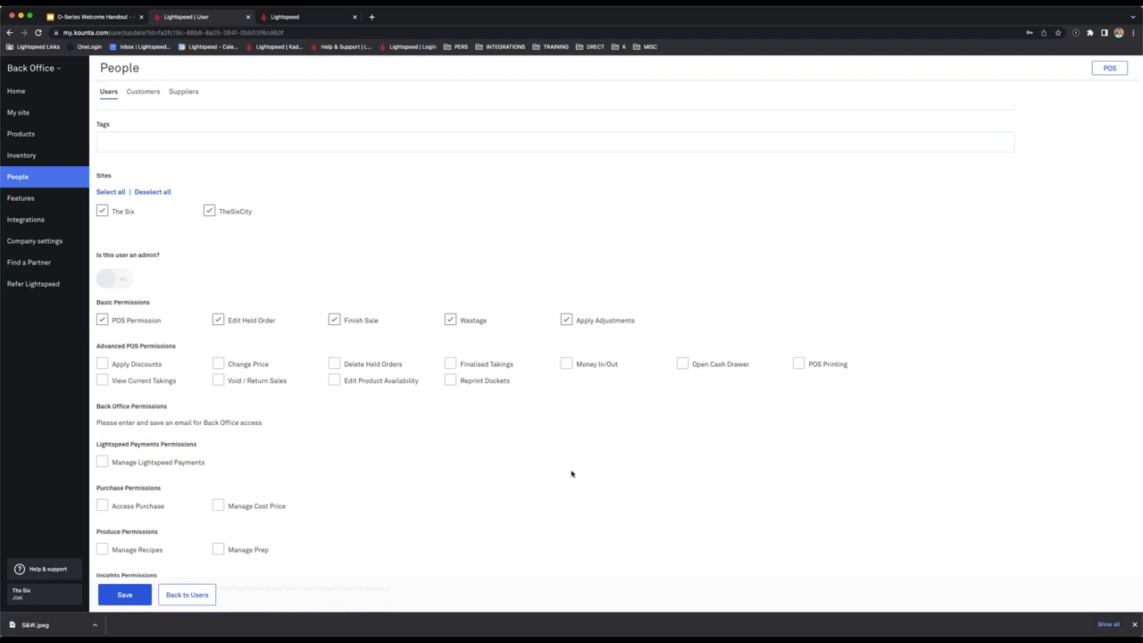
pyautogui.scroll(1, 272, 236)
pyautogui.scroll(5, 272, 237)
pyautogui.scroll(-2, 198, 262)
pyautogui.scroll(-3, 197, 262)
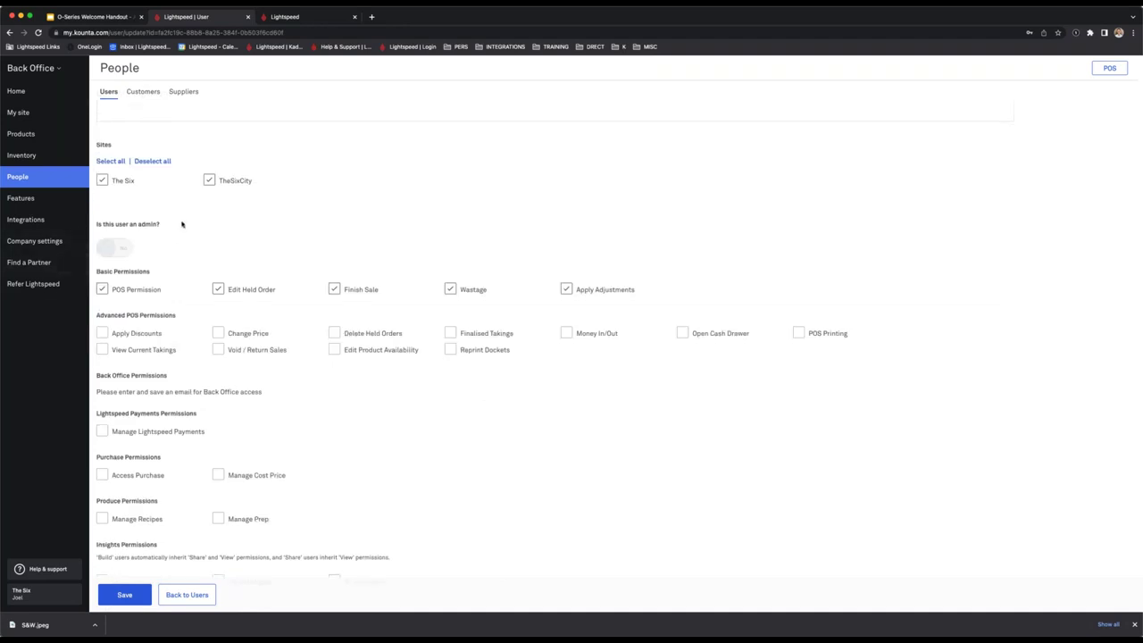
pyautogui.scroll(1, 196, 221)
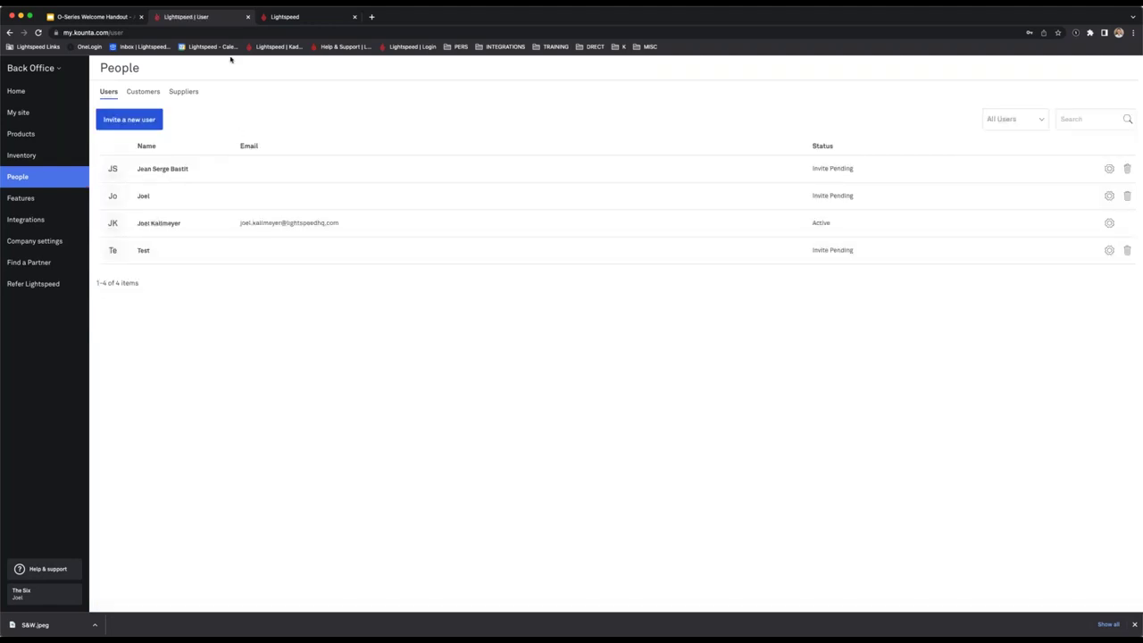
pyautogui.click(295, 16)
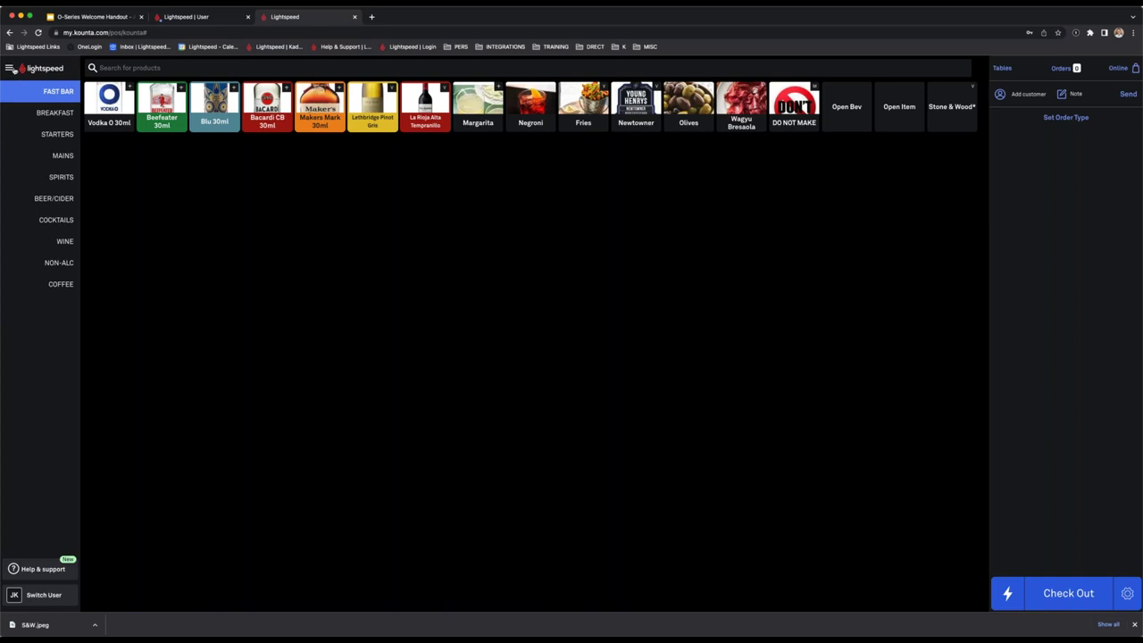
# Open the POS main menu with Sync, History and Printing options.
pyautogui.click(11, 68)
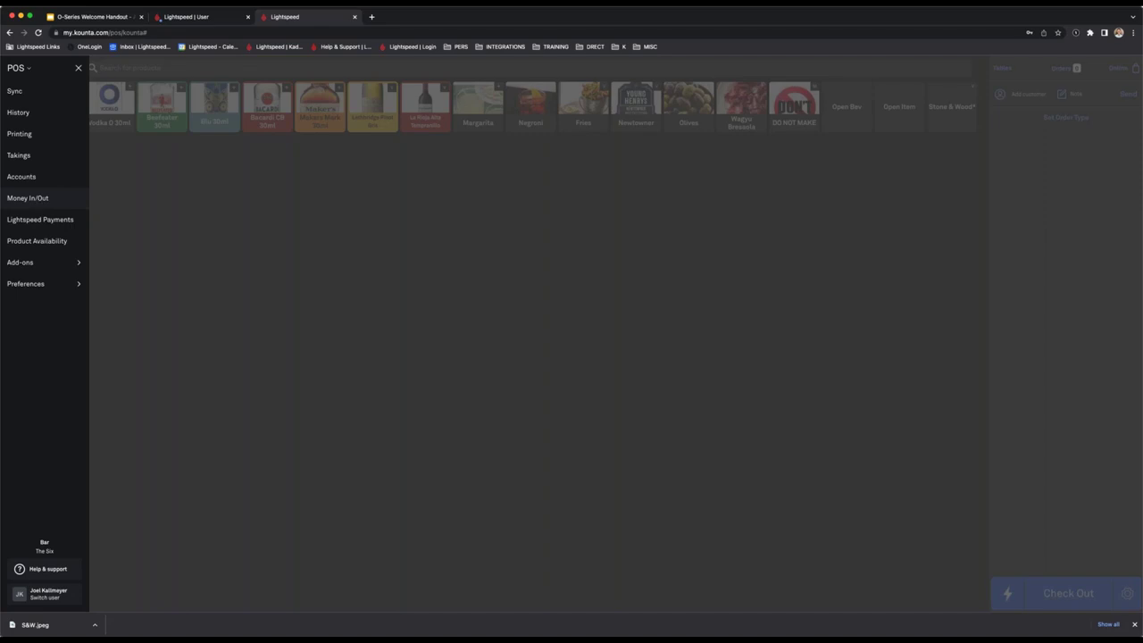
# Record a 5.00 cash money in/out entry noted 'Ice' and return to the register.
pyautogui.click(208, 206)
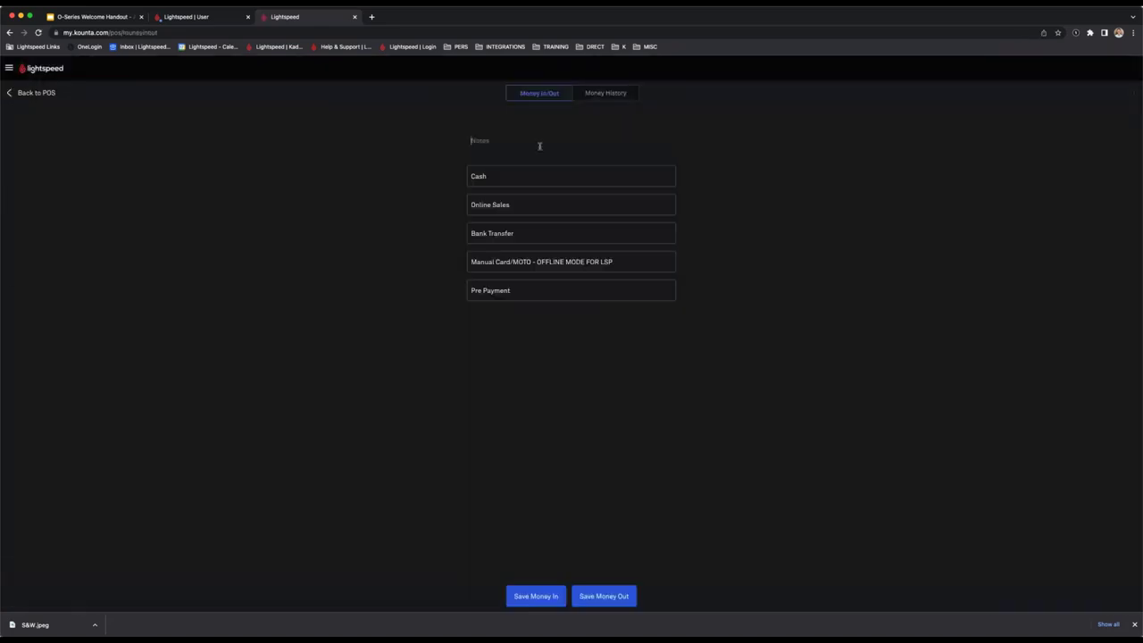
pyautogui.write('Ice')
pyautogui.click(541, 177)
pyautogui.click(569, 354)
pyautogui.click(650, 391)
pyautogui.click(26, 94)
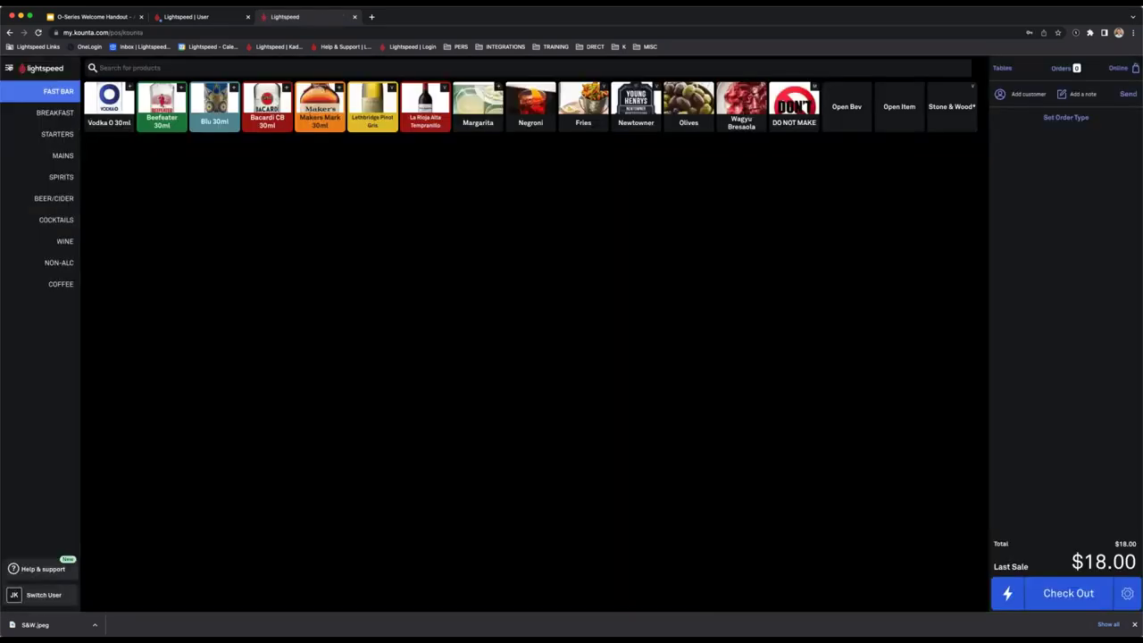
# Browse the Add-ons and Display Preferences in the POS functions menu, then close it.
pyautogui.click(9, 68)
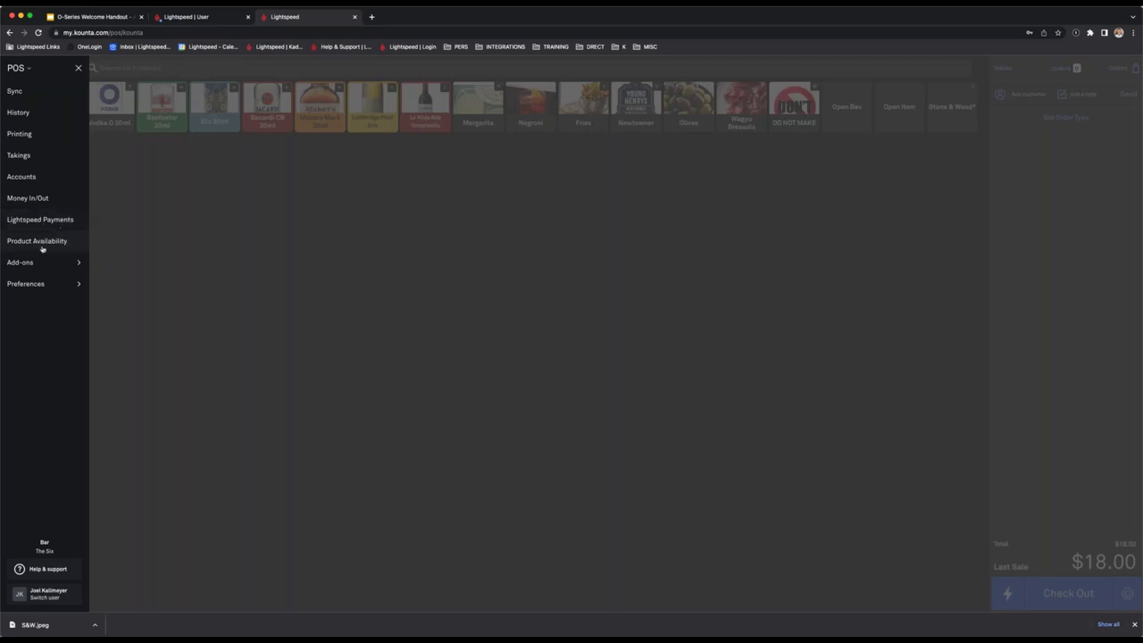
pyautogui.click(55, 264)
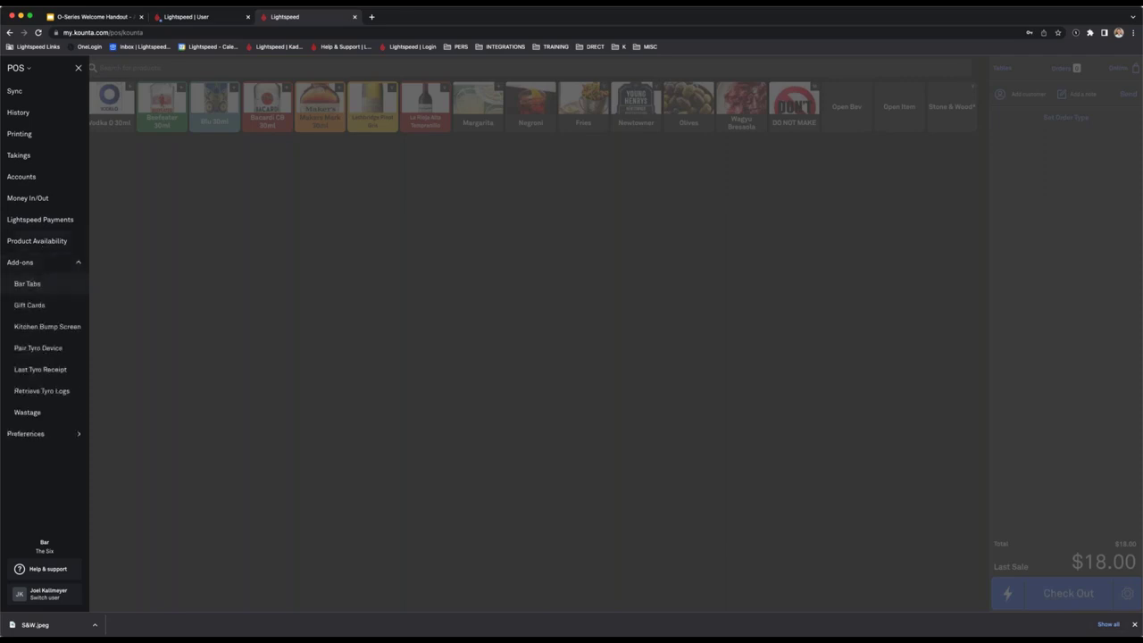
pyautogui.click(40, 268)
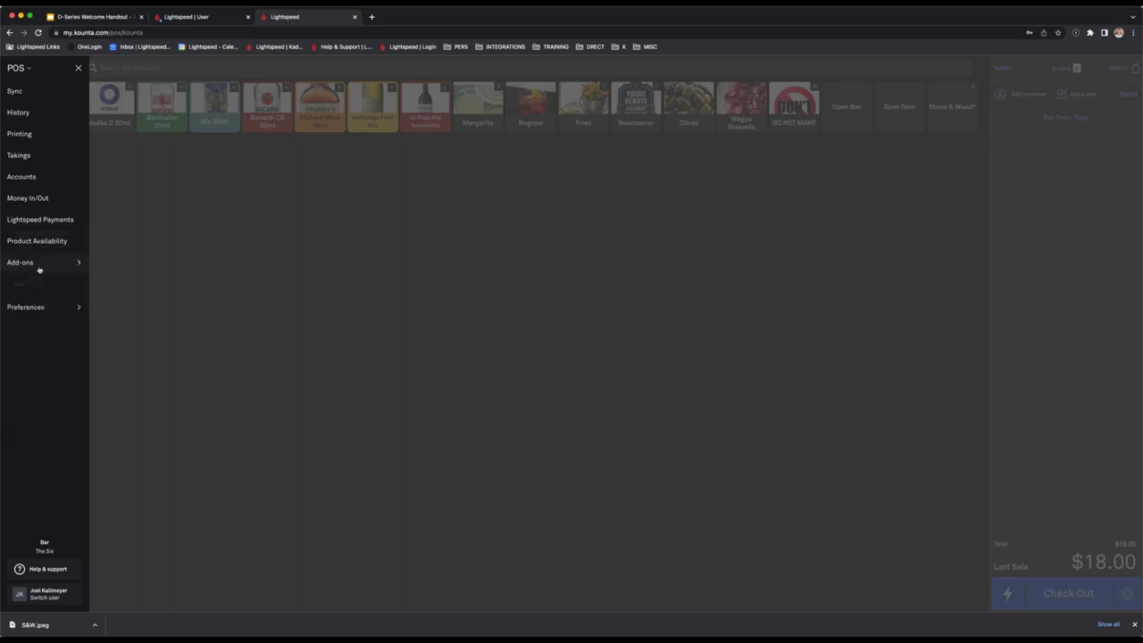
pyautogui.click(50, 286)
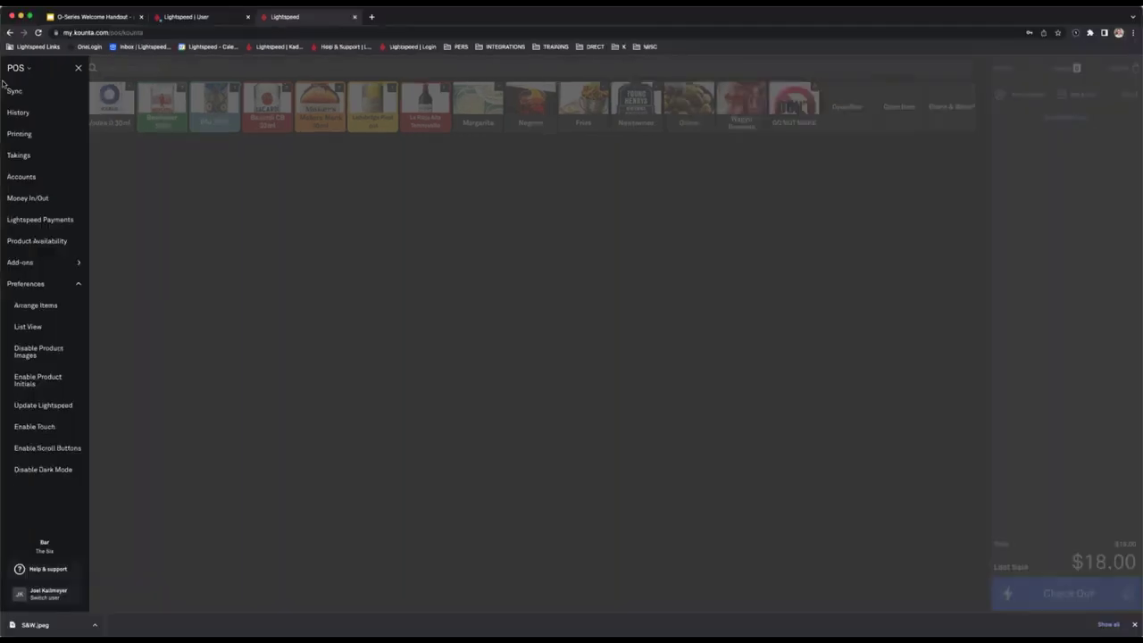
pyautogui.click(122, 210)
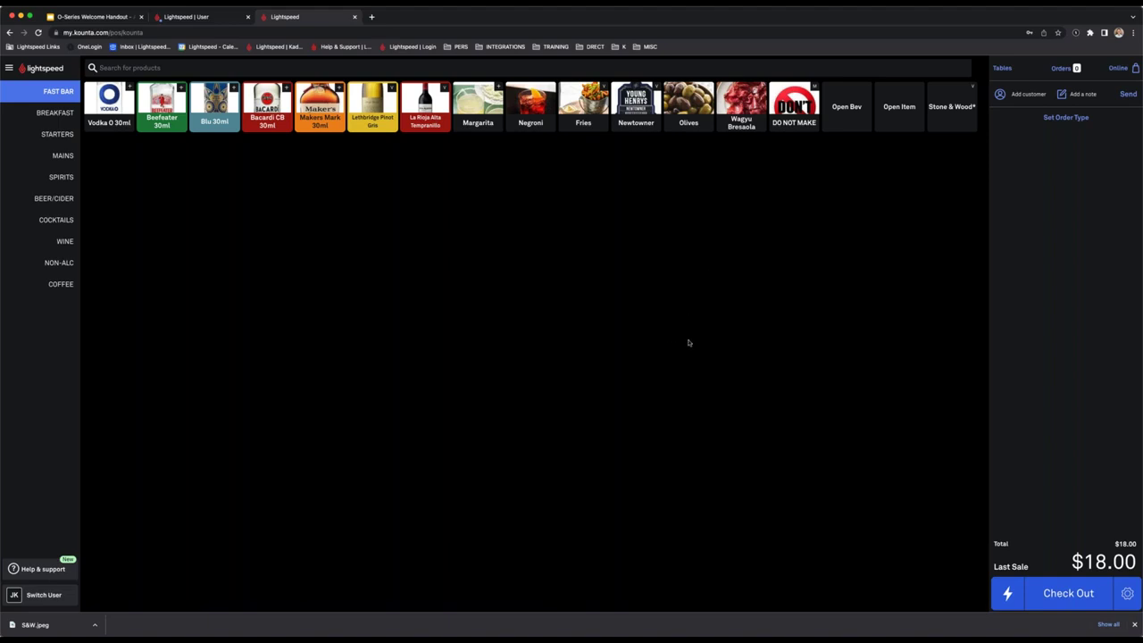
# Sell a Negroni and regular fries, paying the $26 total with exact cash.
pyautogui.click(533, 113)
pyautogui.click(583, 106)
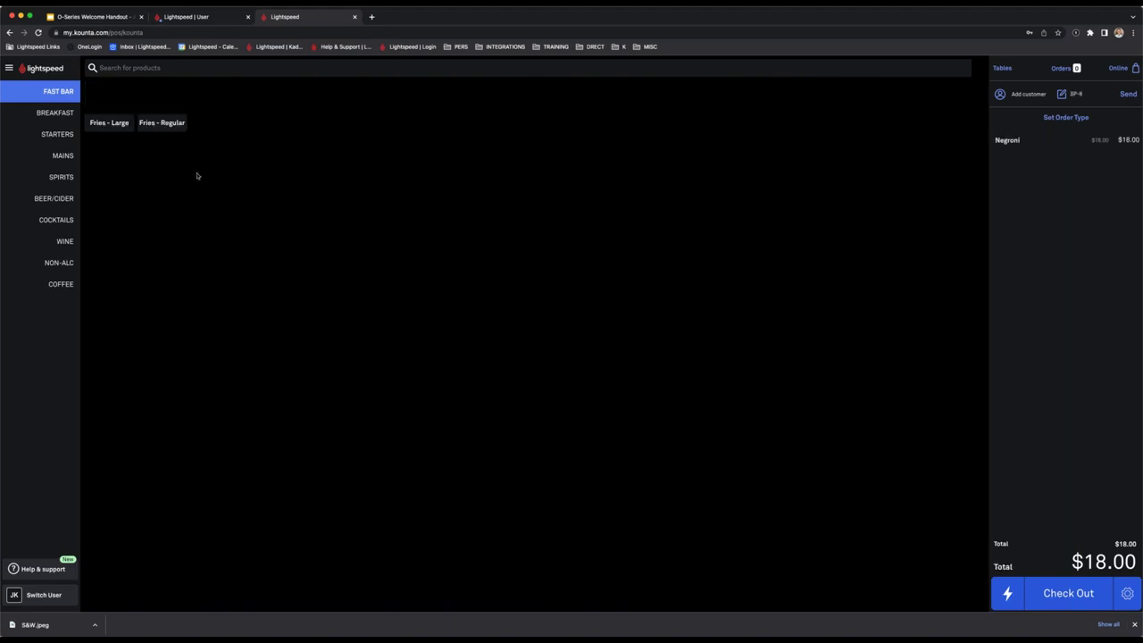
pyautogui.click(167, 120)
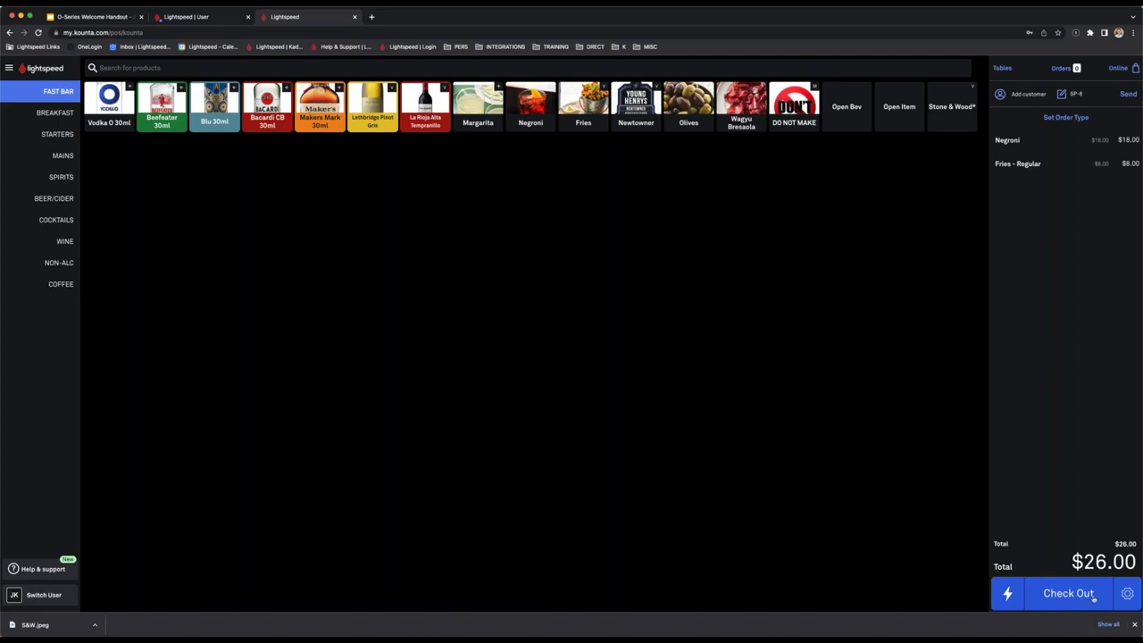
pyautogui.click(1068, 593)
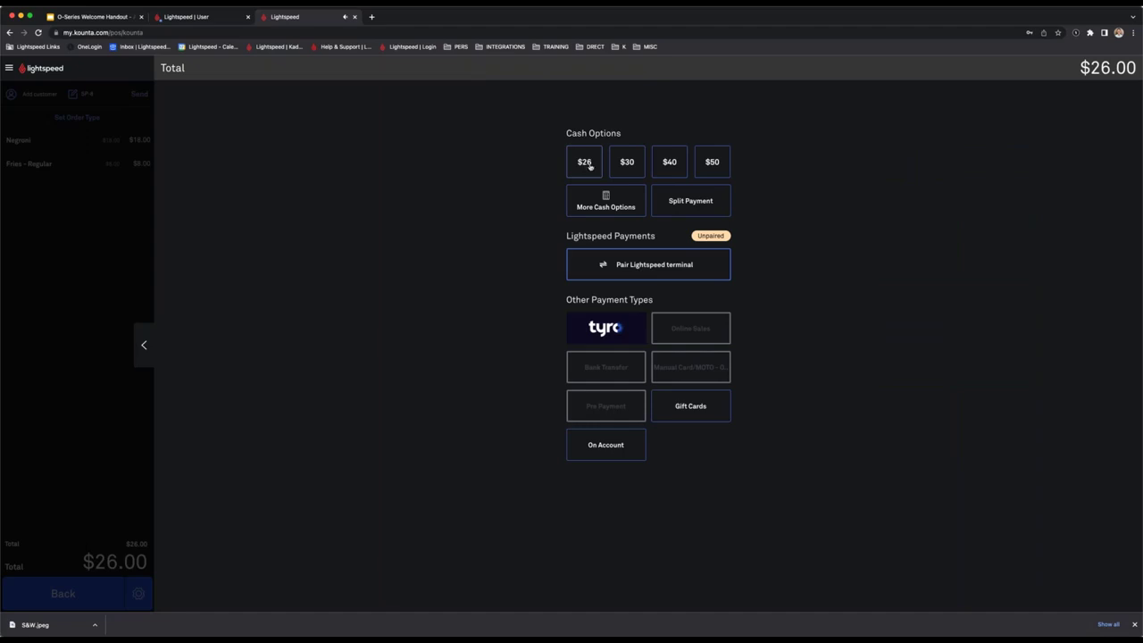
pyautogui.click(582, 163)
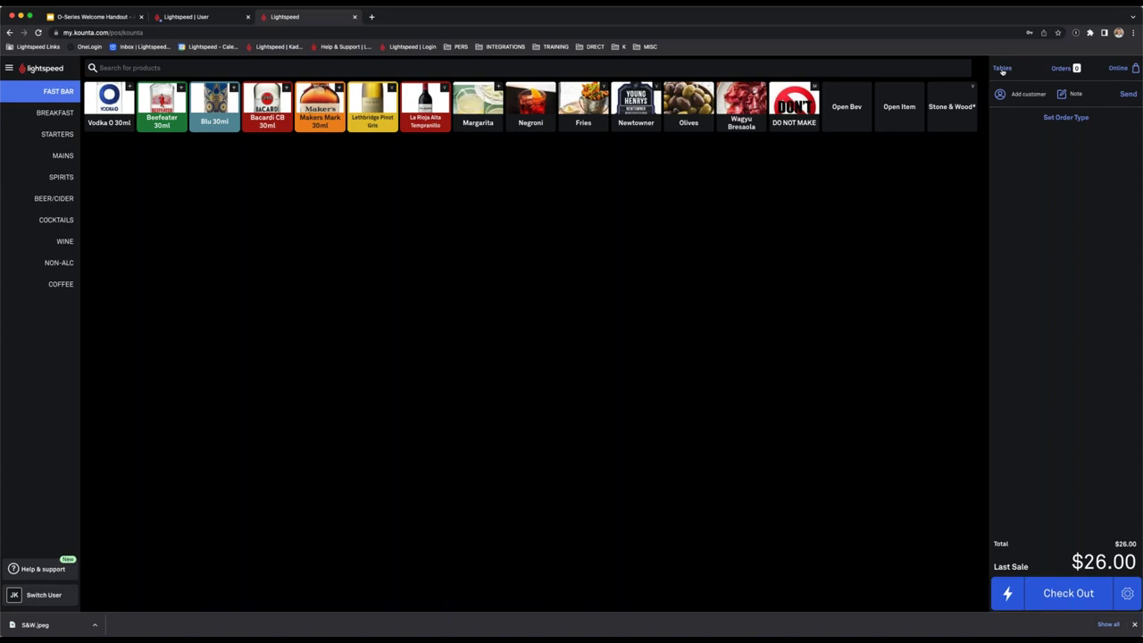
# Seat 2 guests at table 2 from the floor plan, then reopen table 2's order.
pyautogui.click(1002, 69)
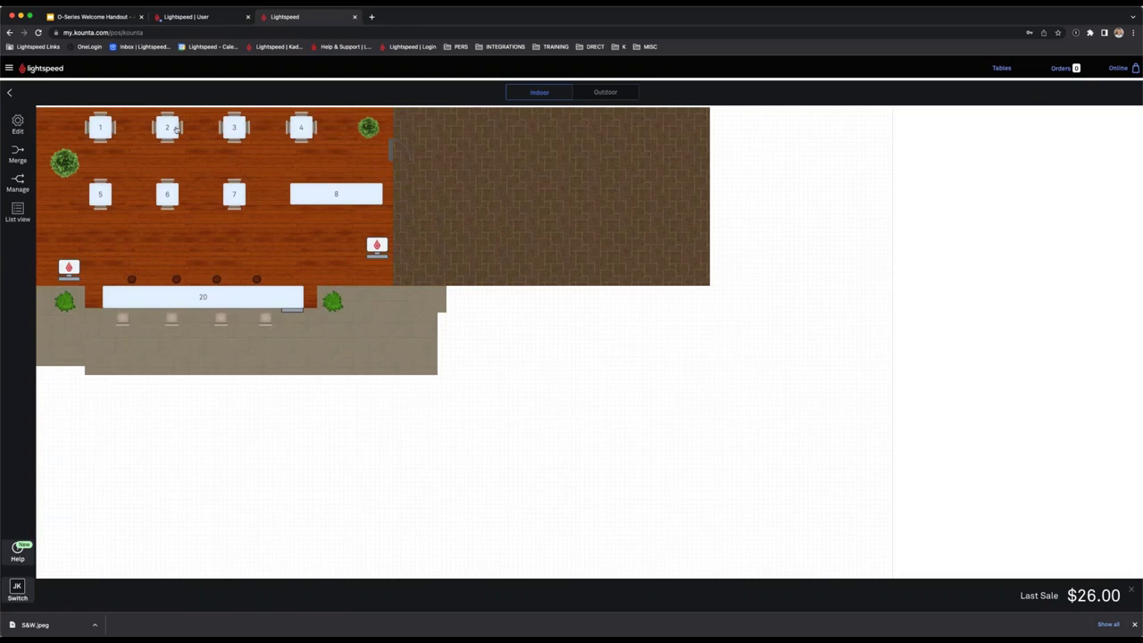
pyautogui.click(170, 127)
pyautogui.write('2')
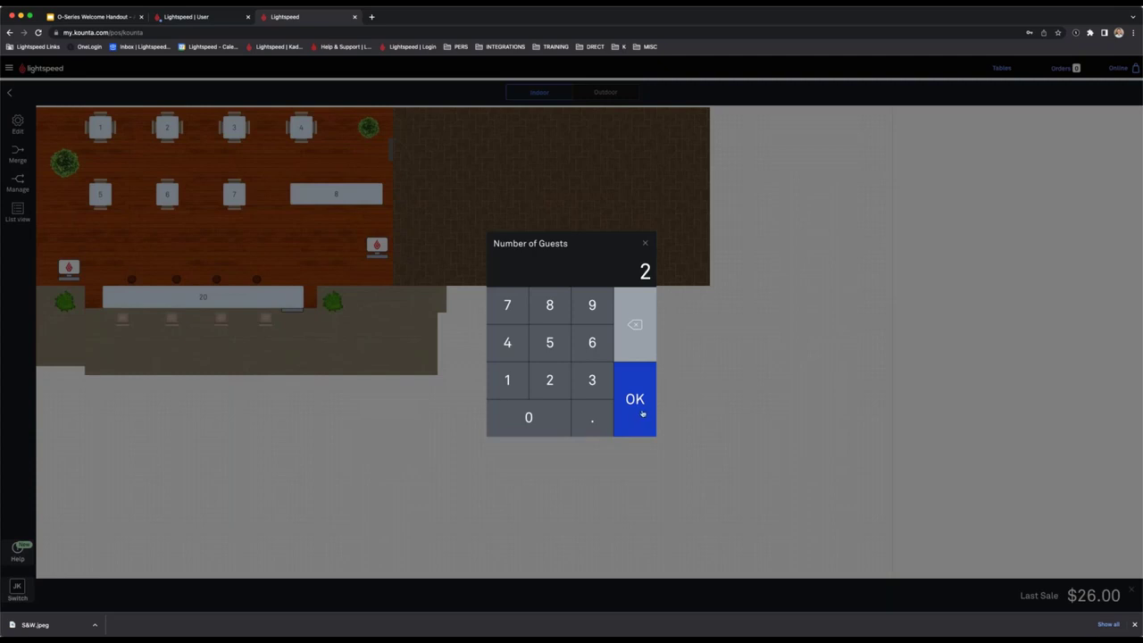
pyautogui.click(642, 413)
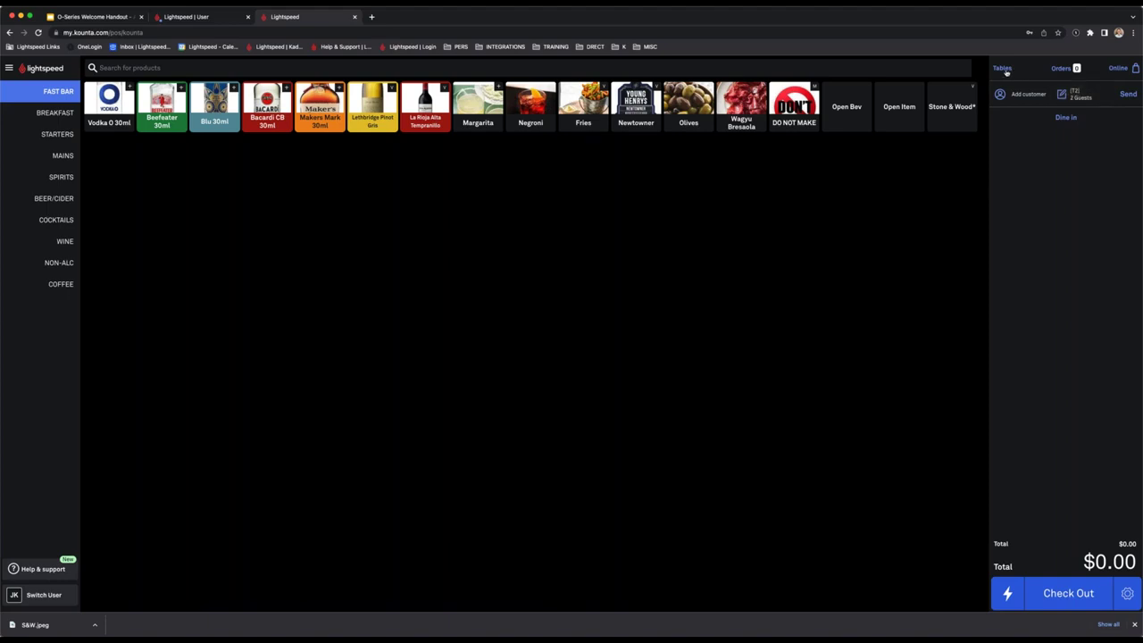
pyautogui.click(1001, 69)
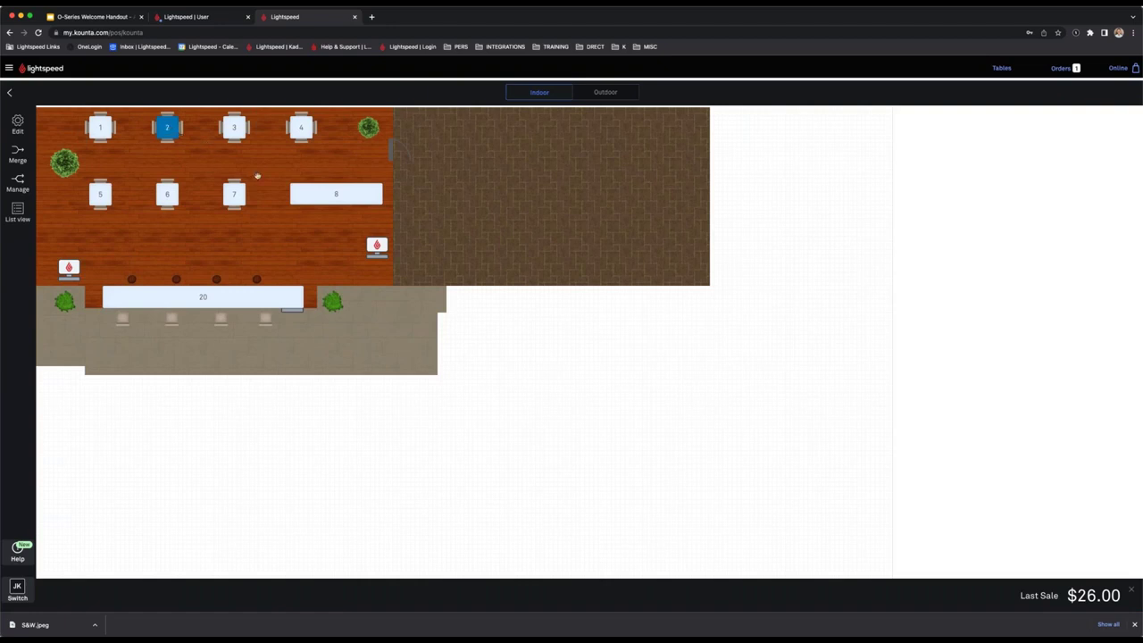
pyautogui.scroll(-2, 257, 176)
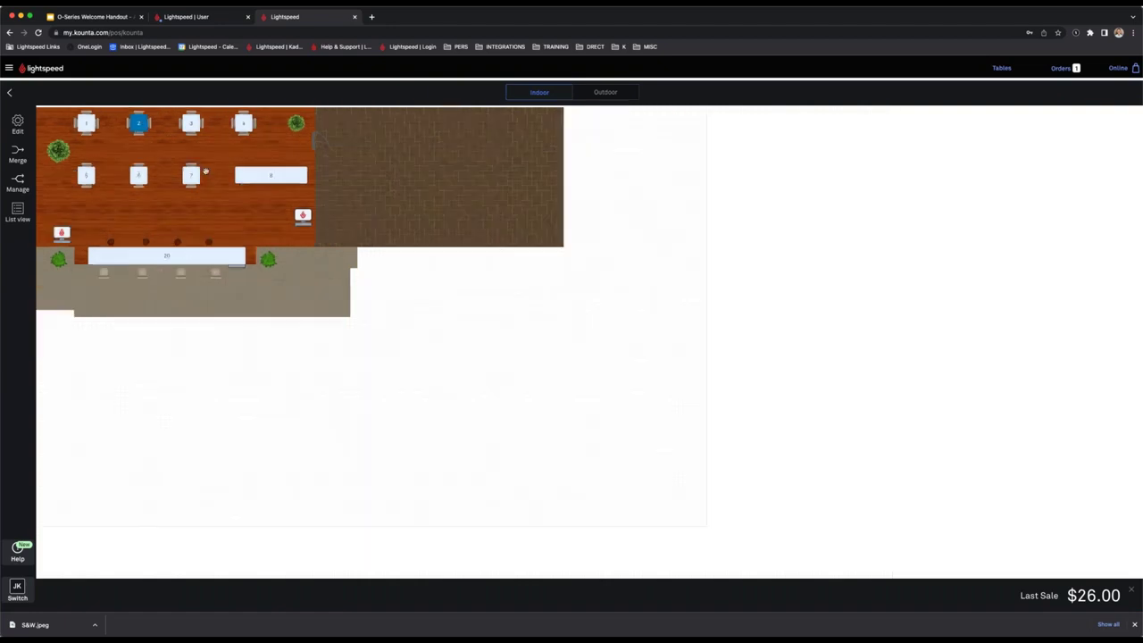
pyautogui.click(141, 124)
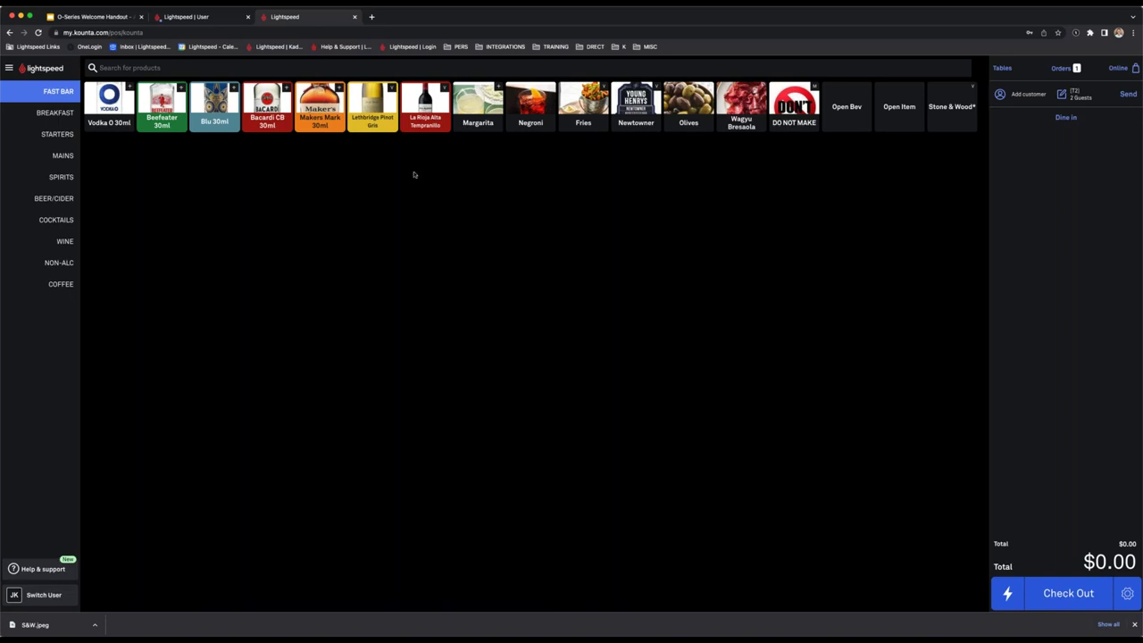
# Send a Margarita with Spicy Marg and a Negroni for table 2.
pyautogui.click(473, 119)
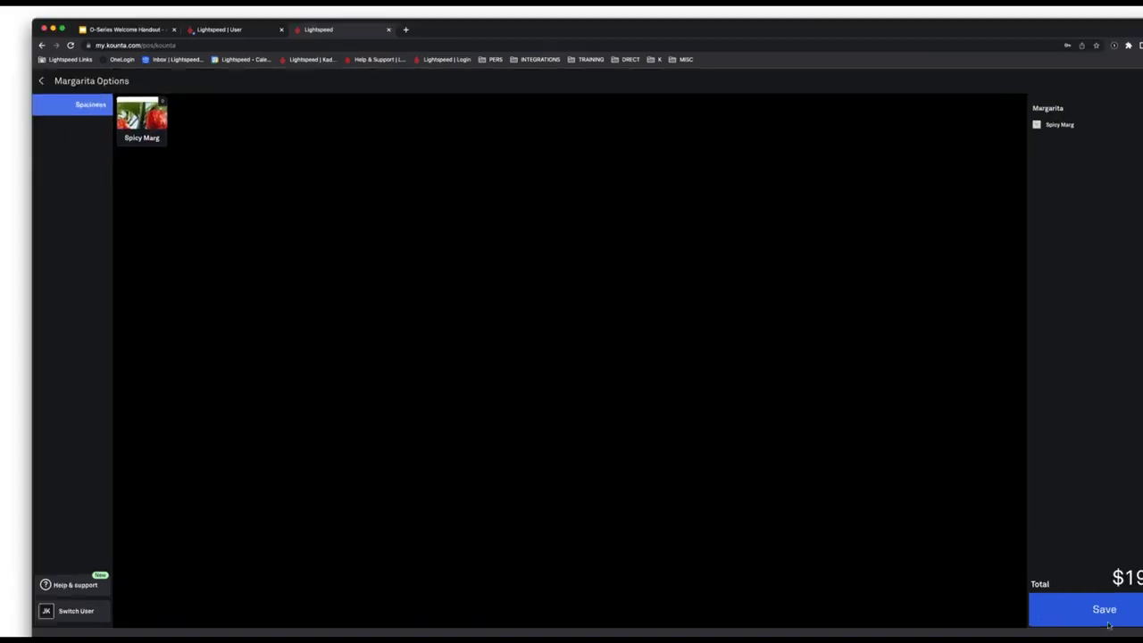
pyautogui.click(1024, 581)
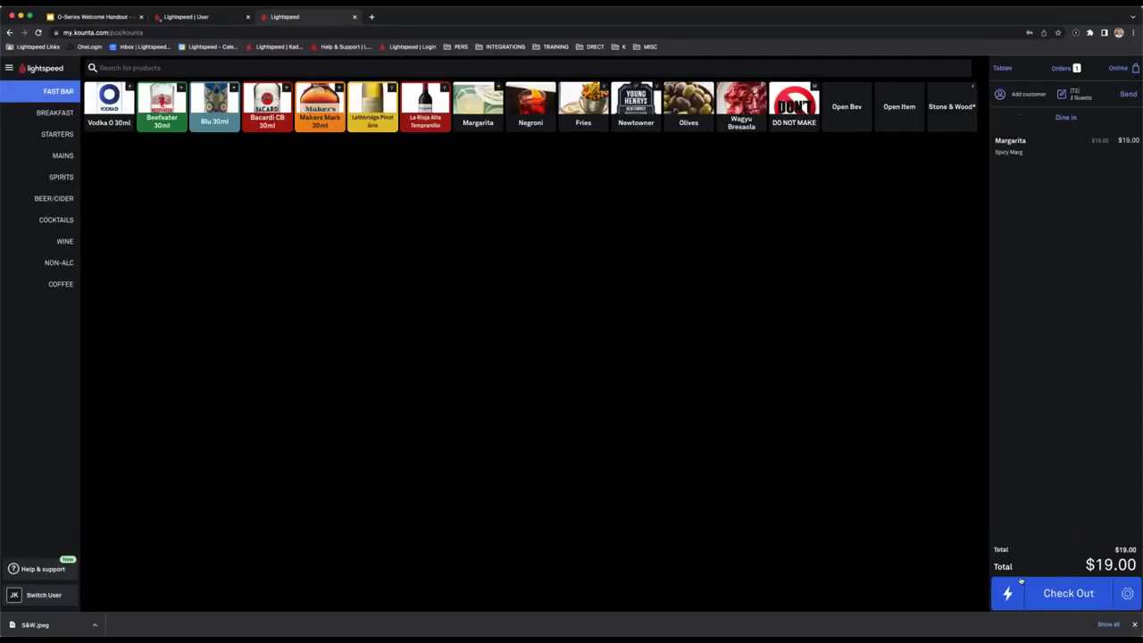
pyautogui.click(542, 110)
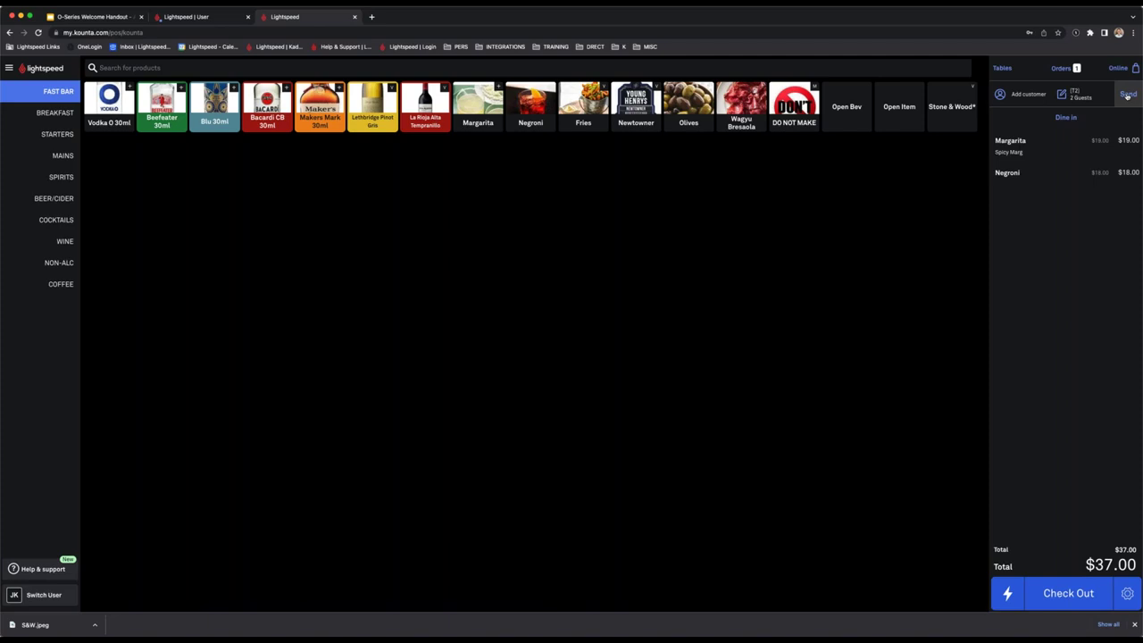
pyautogui.click(1126, 95)
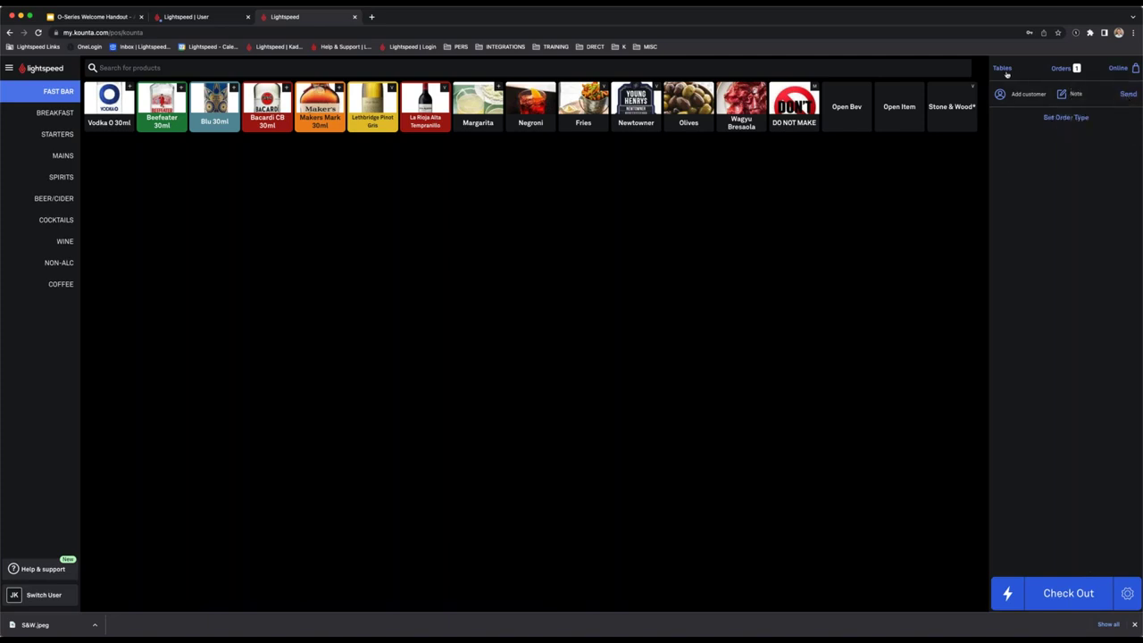
# Add Bone Marrow, Chicken Wings, Chicken Burger and Chicken Parma to table 2 and send them.
pyautogui.click(1003, 69)
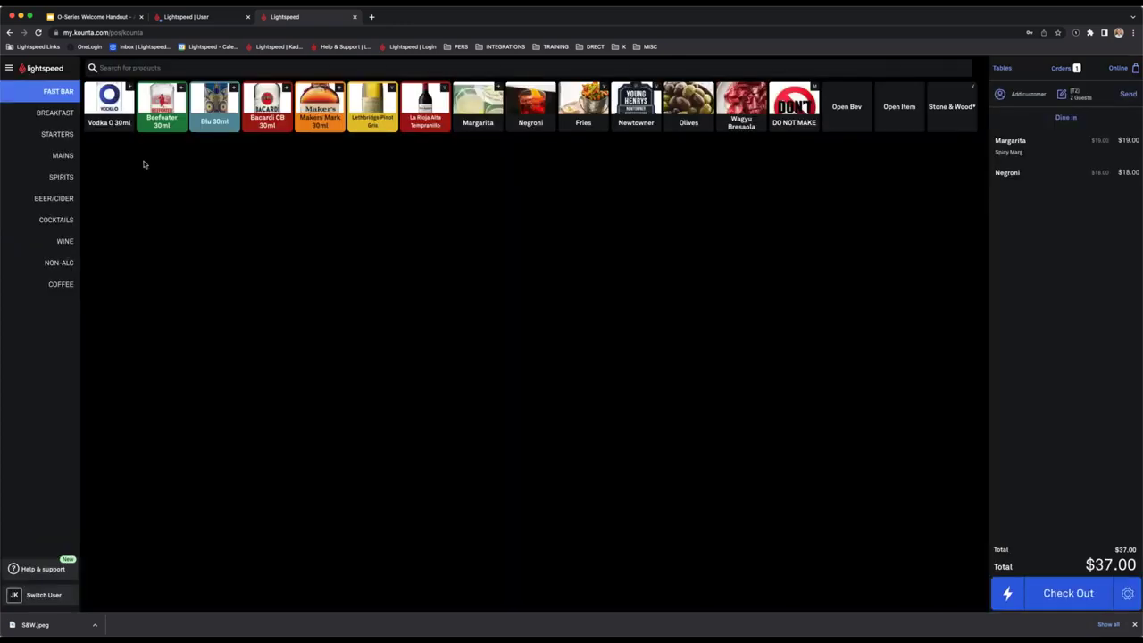
pyautogui.click(58, 134)
pyautogui.click(116, 105)
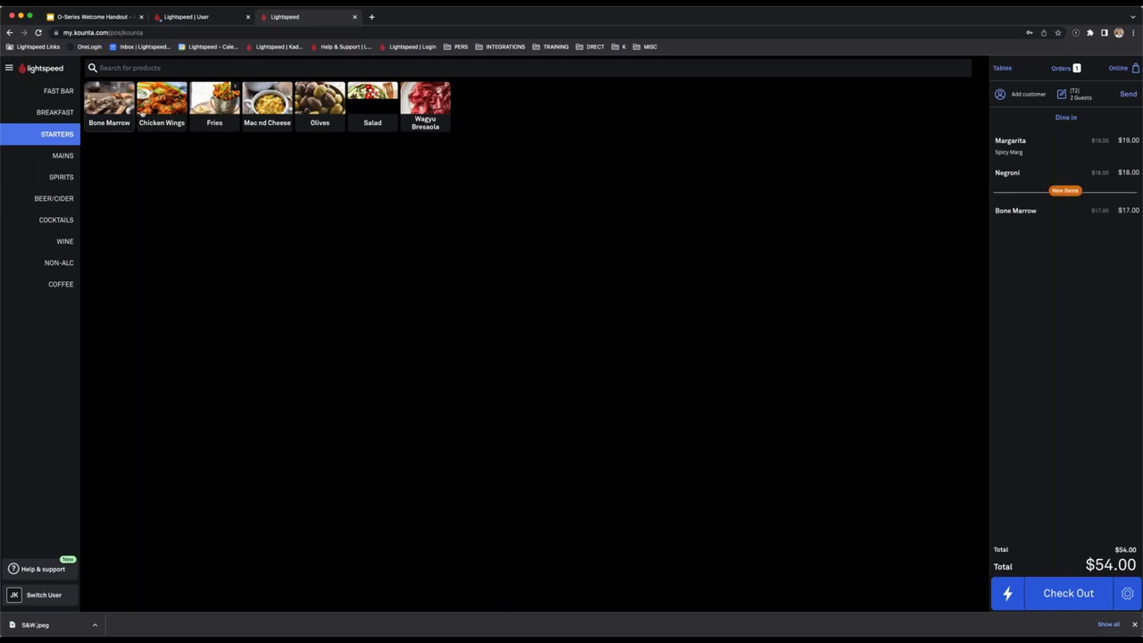
pyautogui.click(143, 107)
pyautogui.click(50, 159)
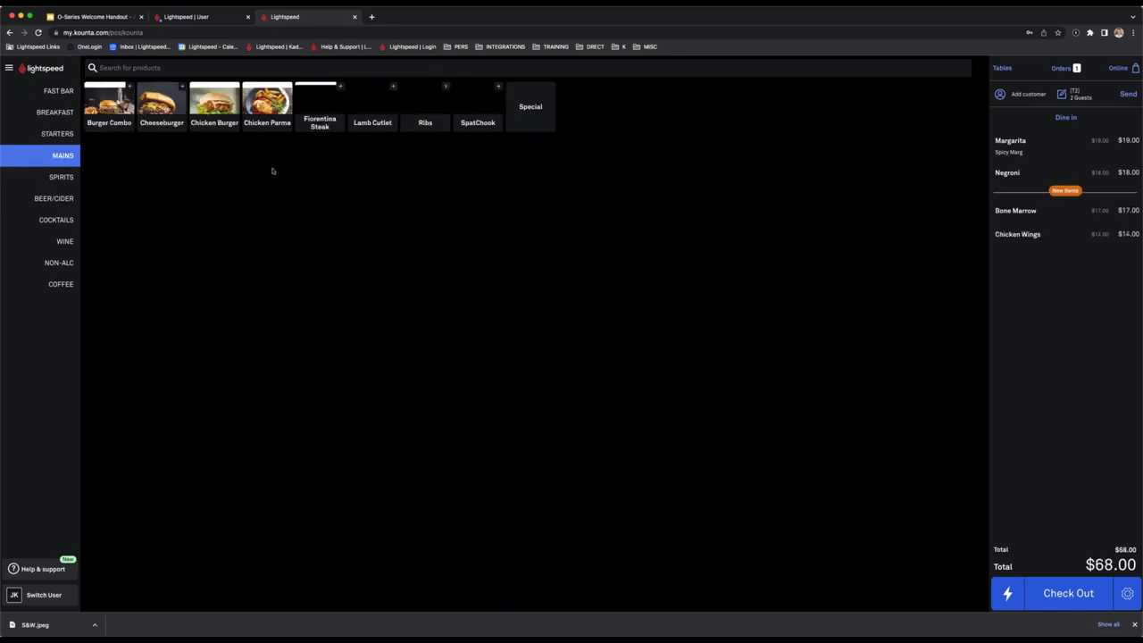
pyautogui.click(215, 105)
pyautogui.click(268, 111)
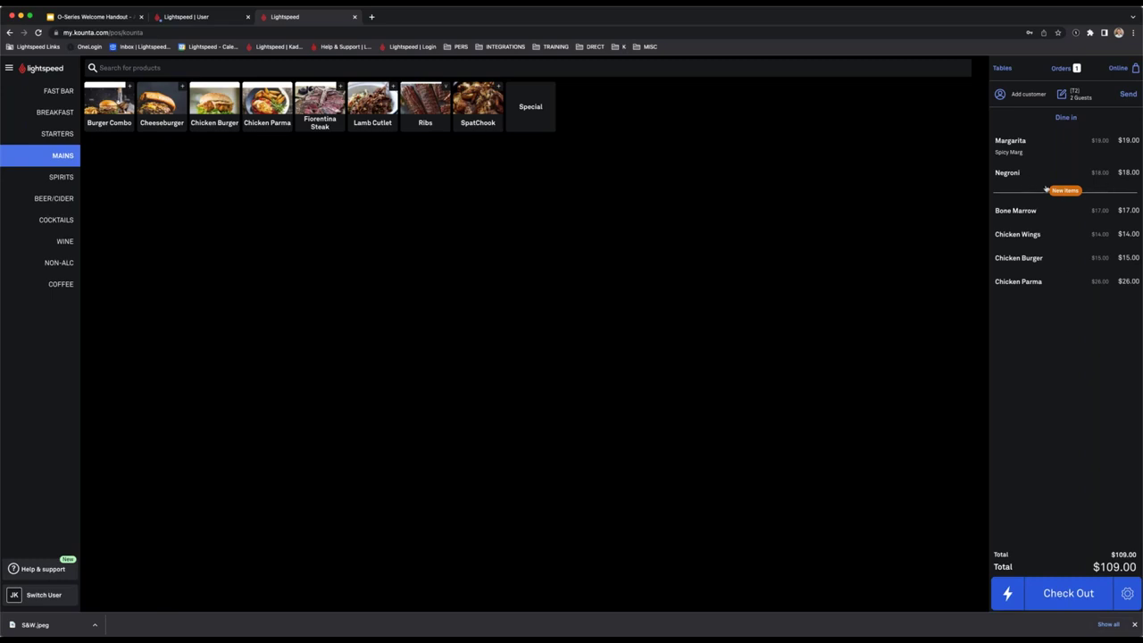
pyautogui.click(1128, 95)
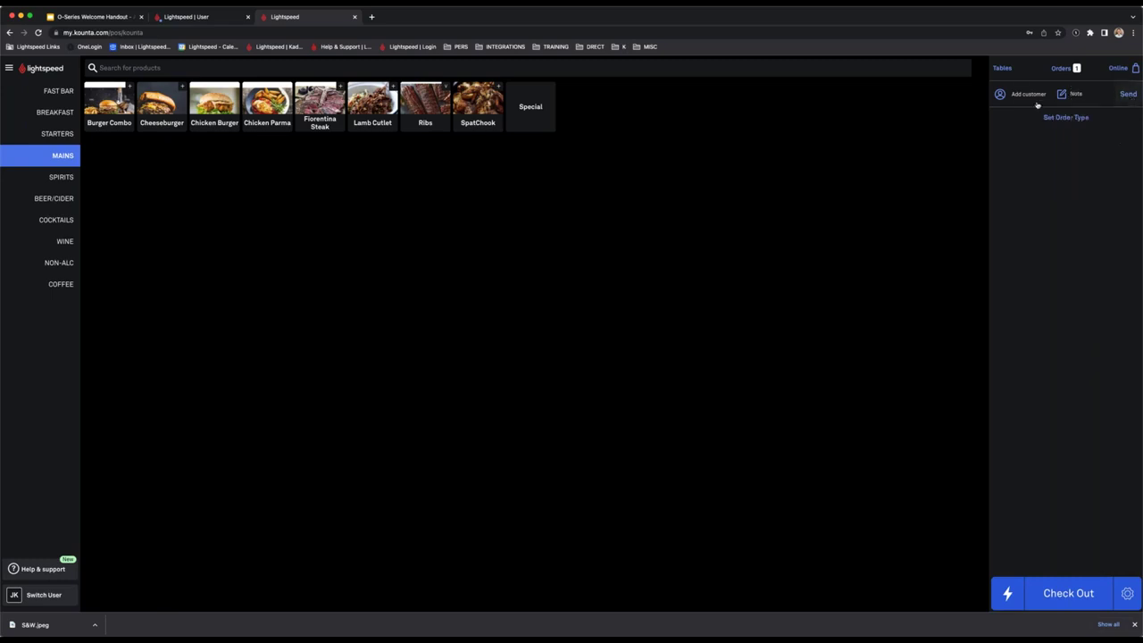
# Check table 2's $109 order and the open orders list, then start a new order.
pyautogui.click(1003, 69)
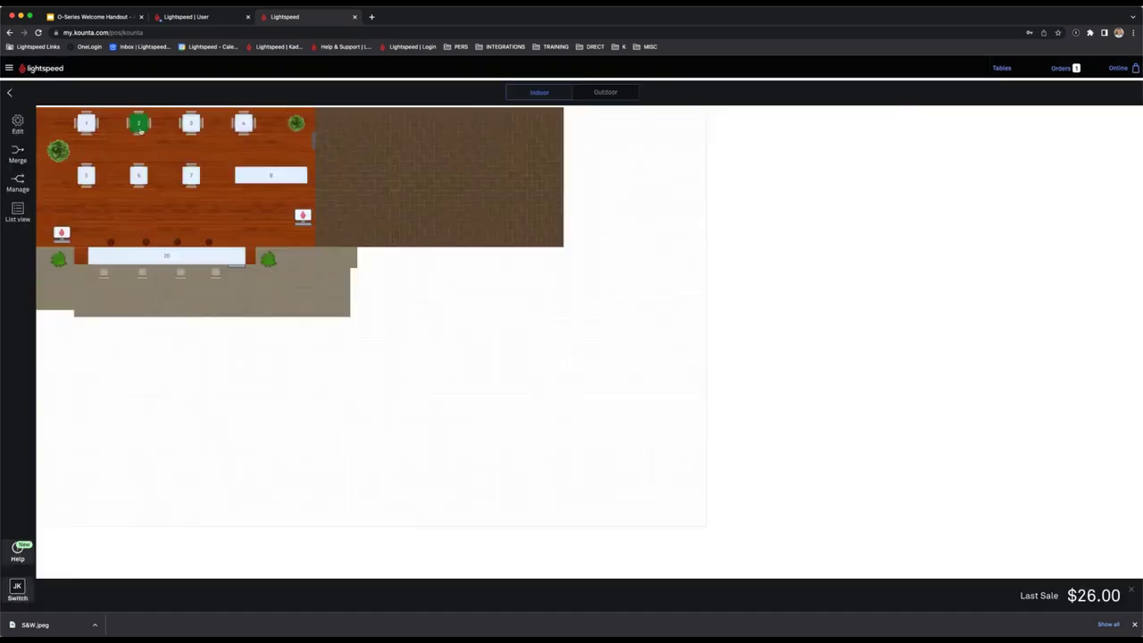
pyautogui.click(139, 126)
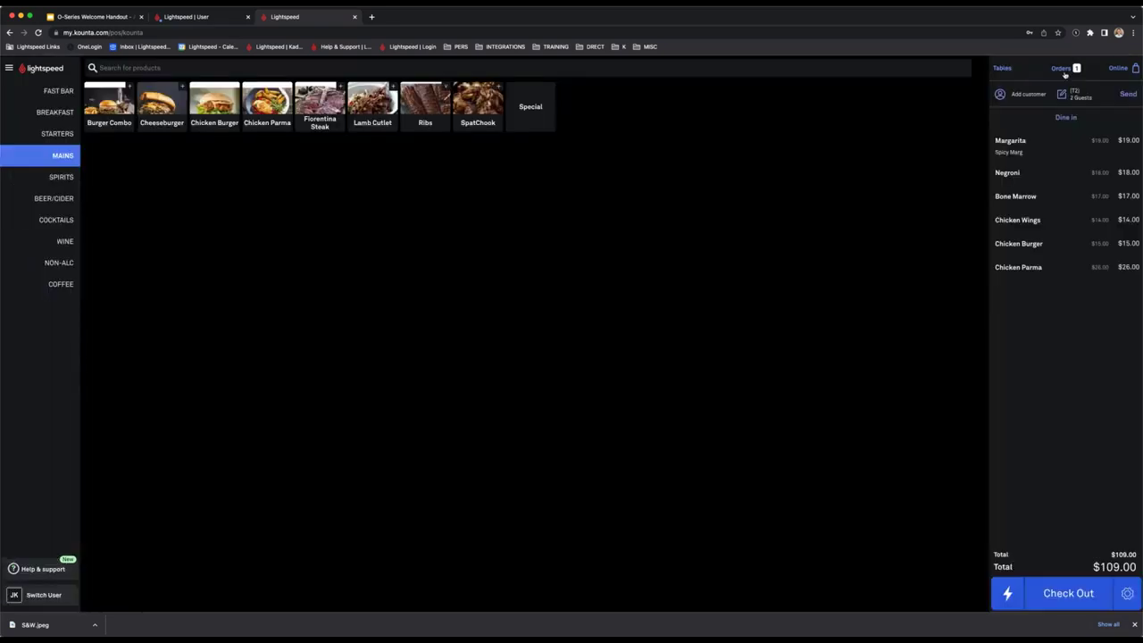
pyautogui.click(1061, 69)
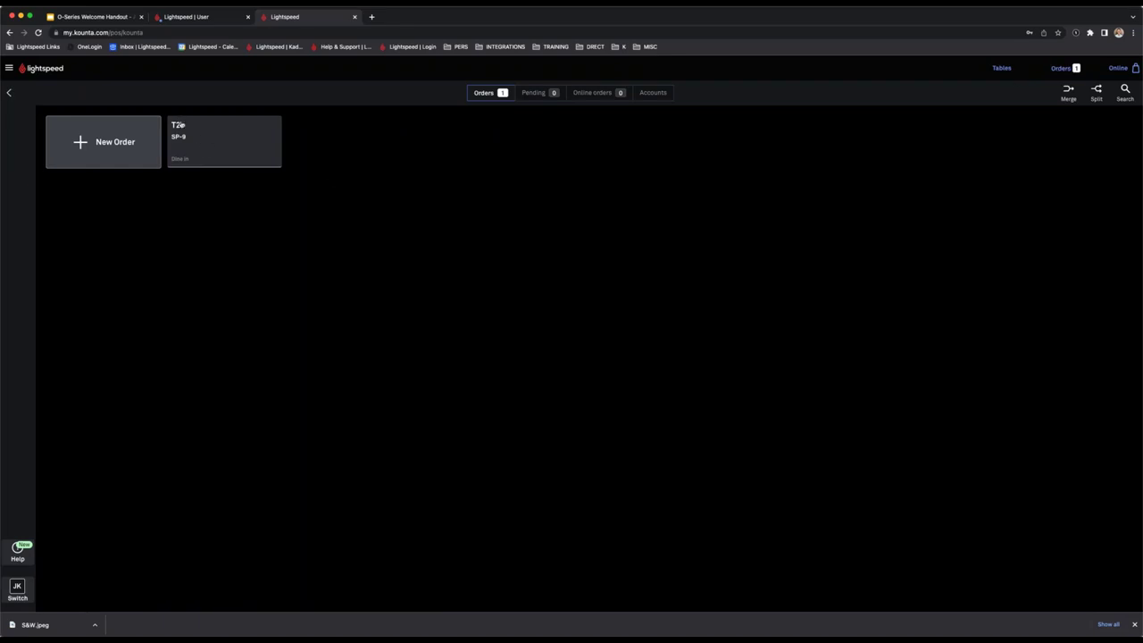
pyautogui.click(12, 94)
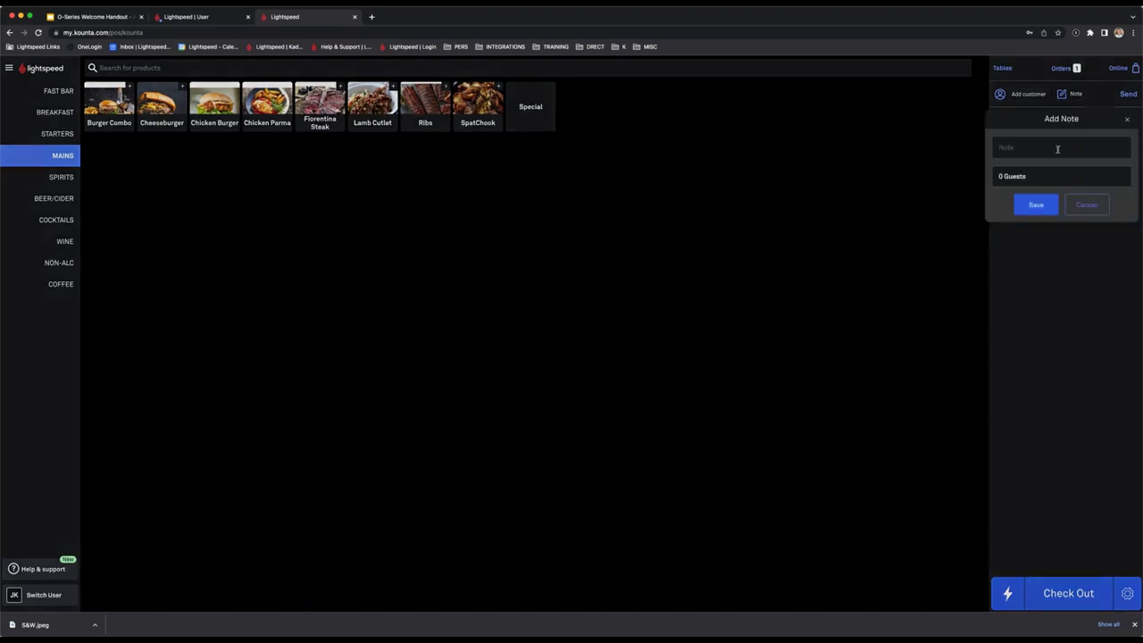
# Save the customer's name as the order note and add a Blu 30ml with Soda Water Mixer.
pyautogui.write('Joel')
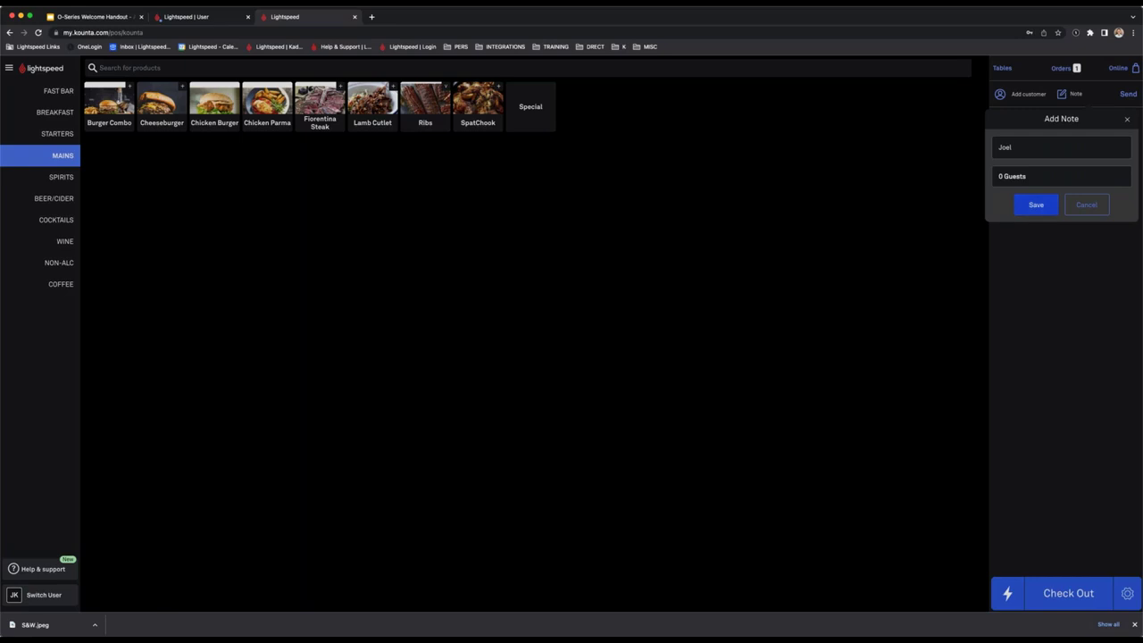
pyautogui.click(1035, 204)
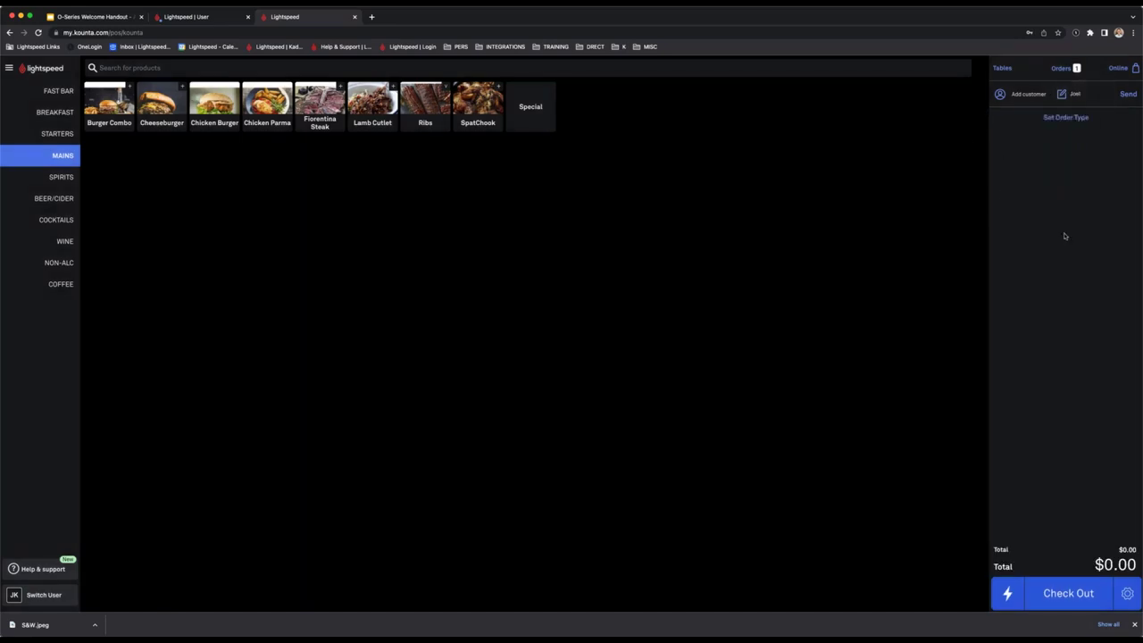
pyautogui.click(59, 92)
pyautogui.click(236, 119)
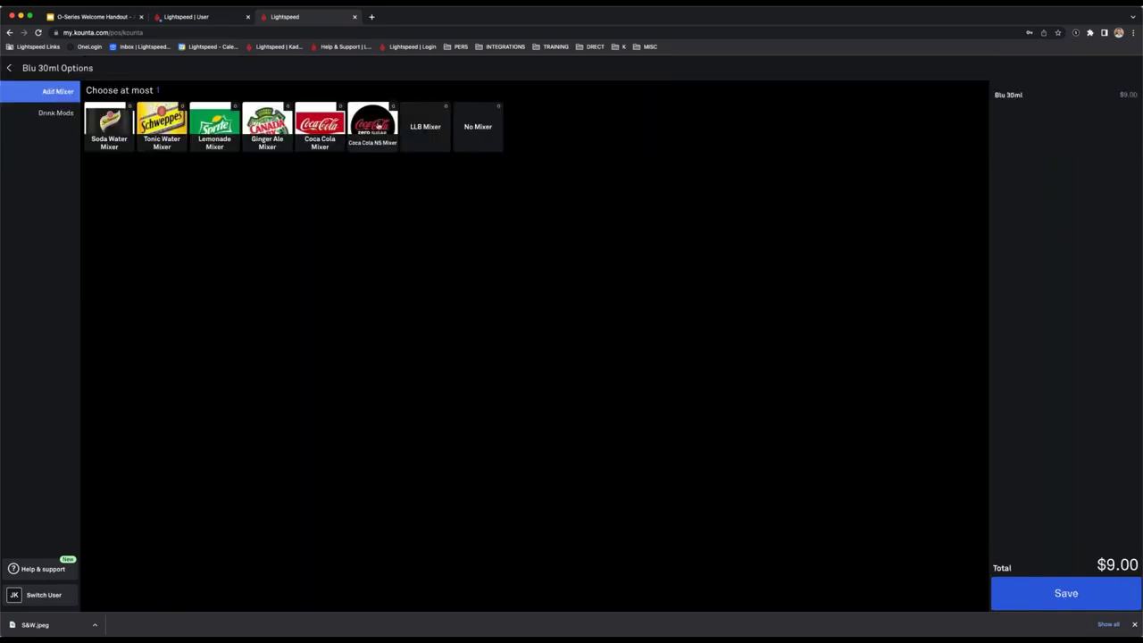
pyautogui.click(114, 133)
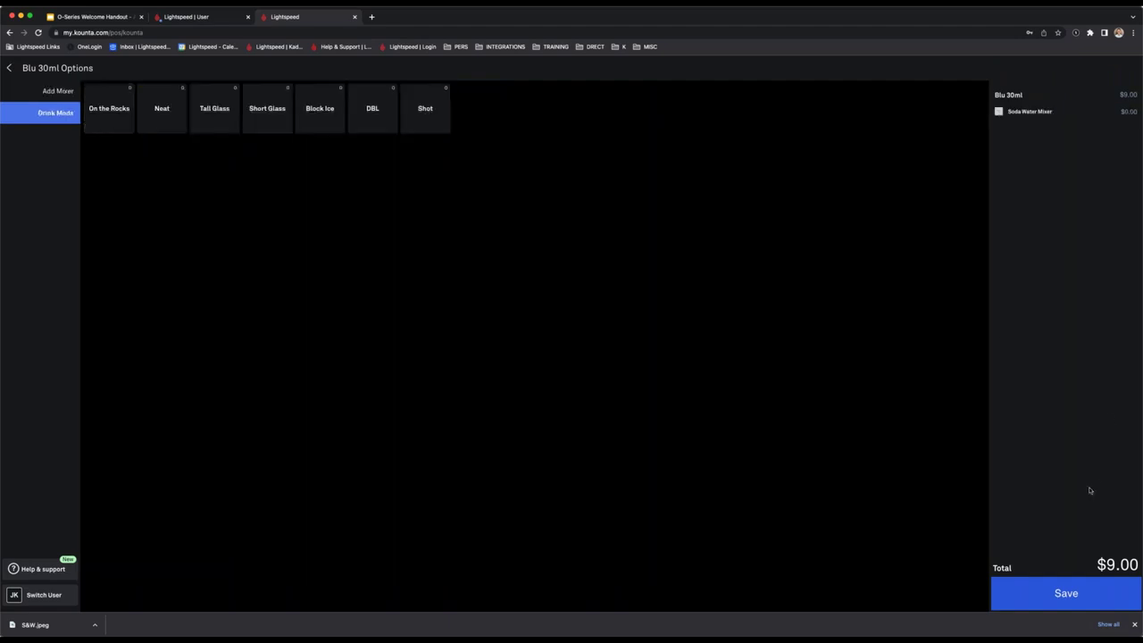
pyautogui.click(1066, 604)
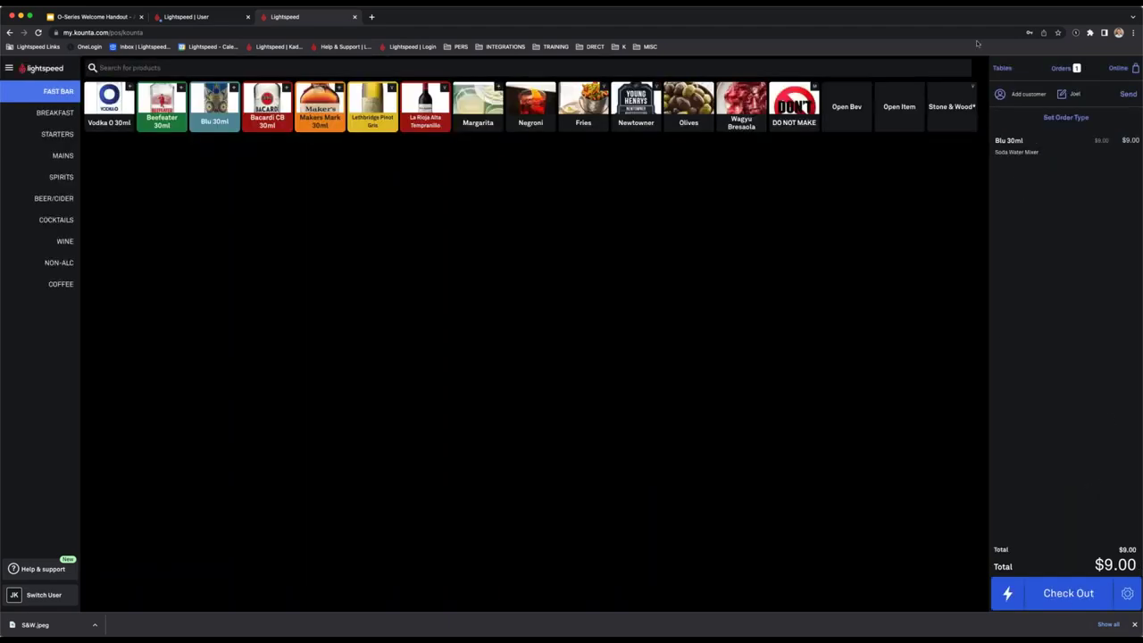
# Raise the Blu 30ml quantity to 2 and send the order.
pyautogui.click(1037, 141)
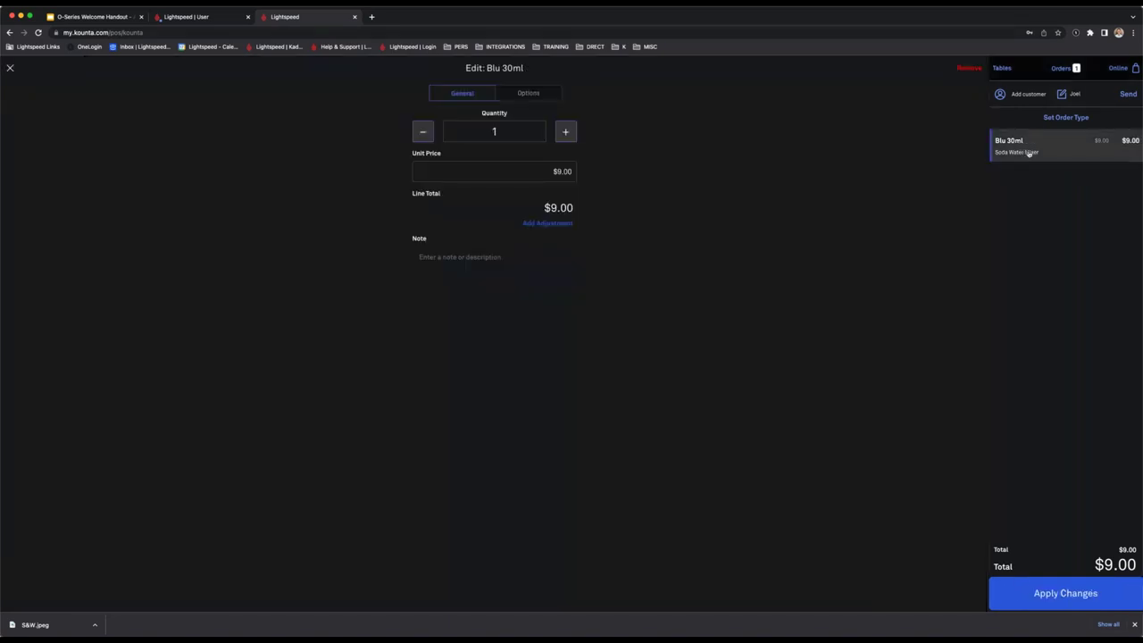
pyautogui.click(566, 132)
pyautogui.click(1072, 600)
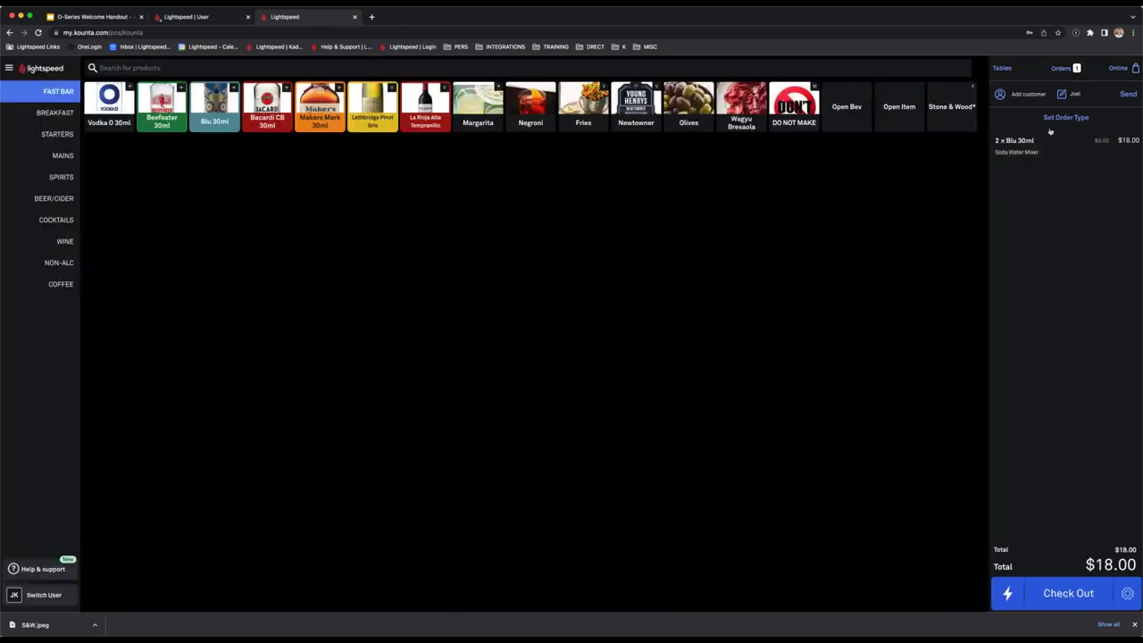
pyautogui.click(1122, 96)
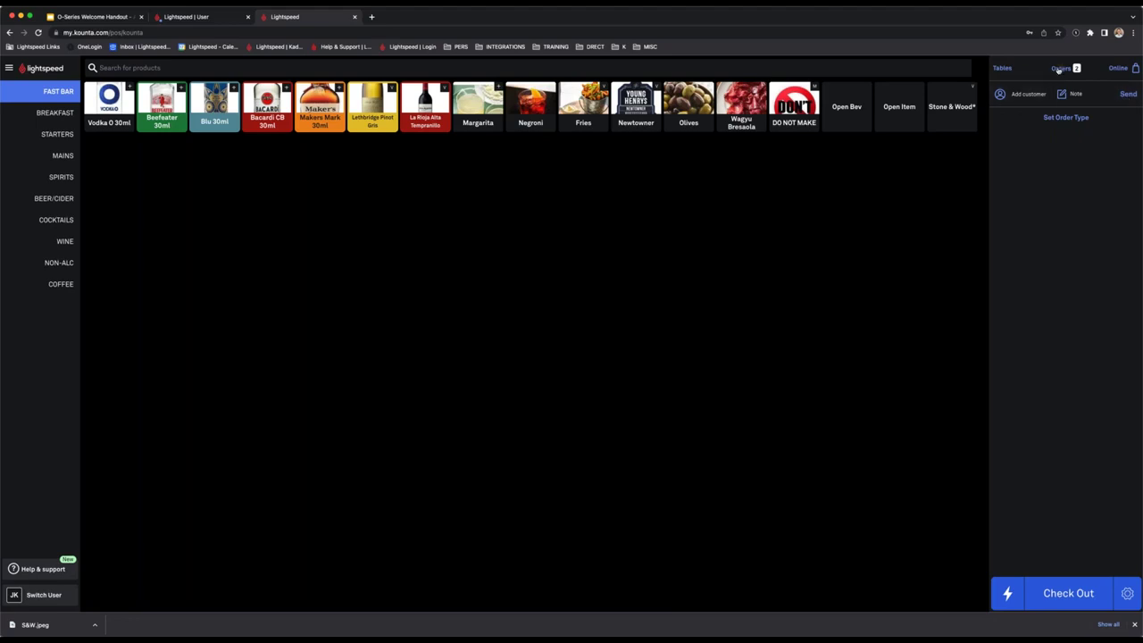
# Open table T2's $109.00 bill from Orders and choose Split Payment.
pyautogui.click(1059, 69)
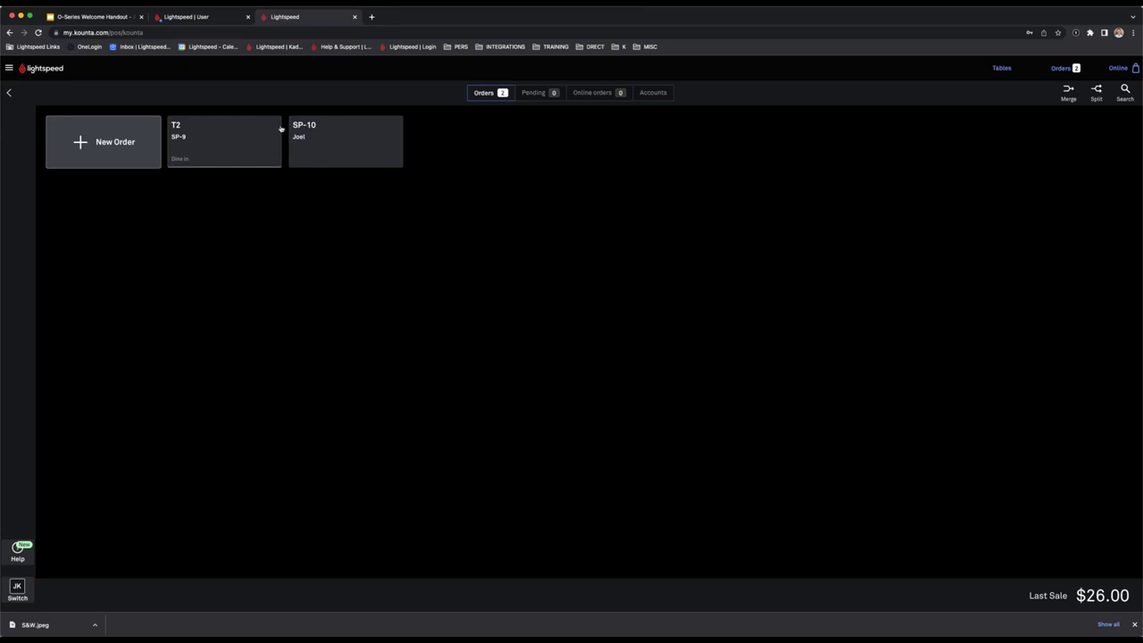
pyautogui.click(223, 140)
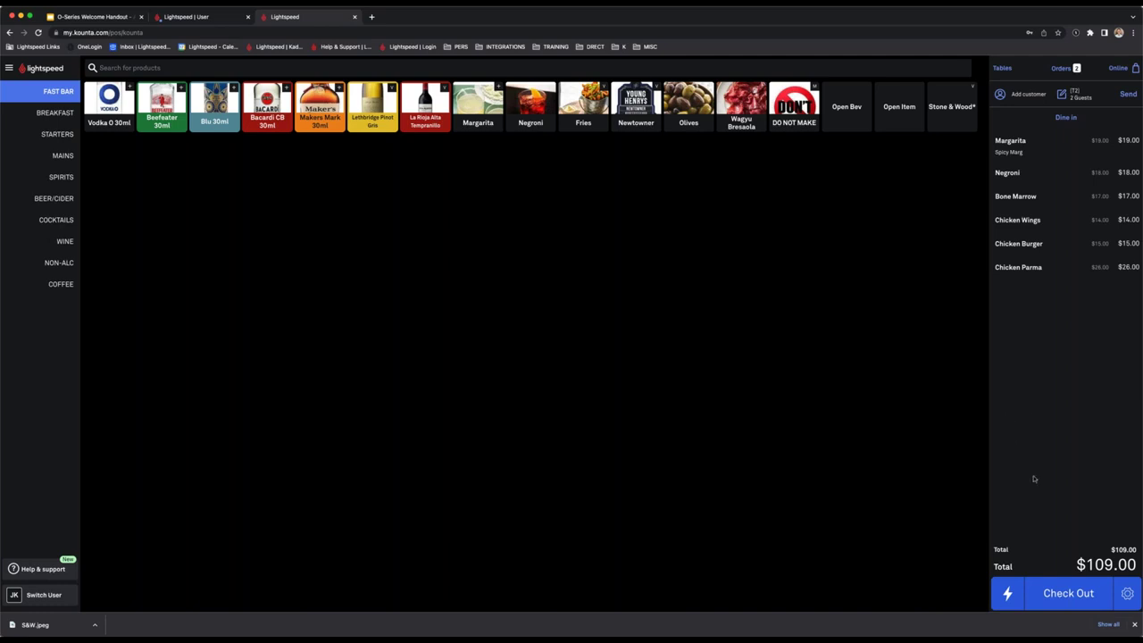
pyautogui.click(1064, 591)
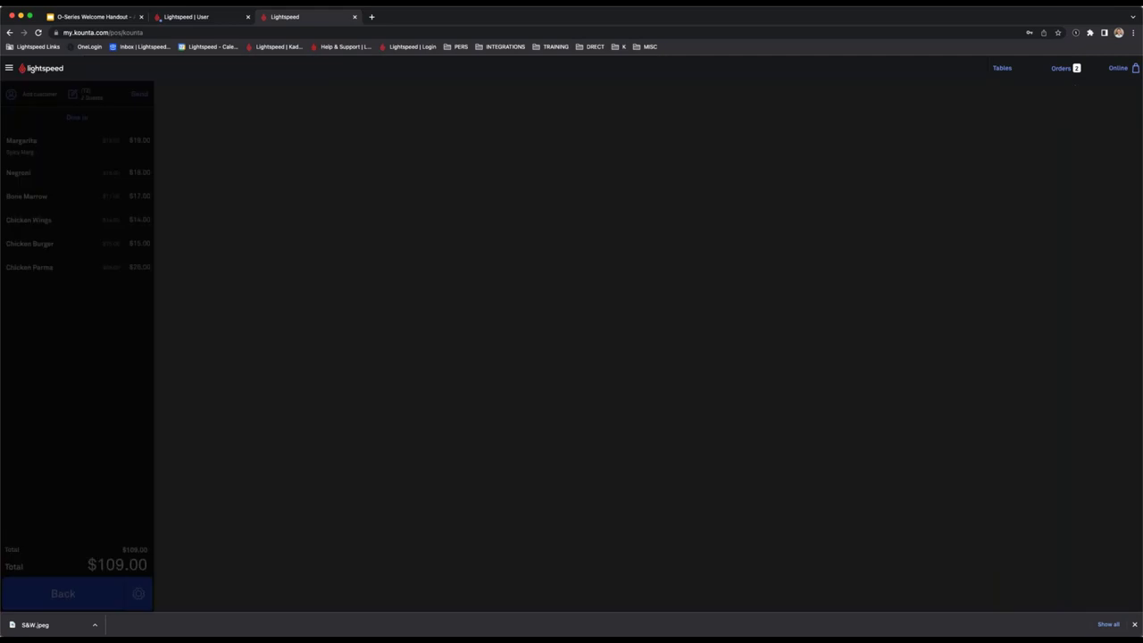
pyautogui.click(706, 205)
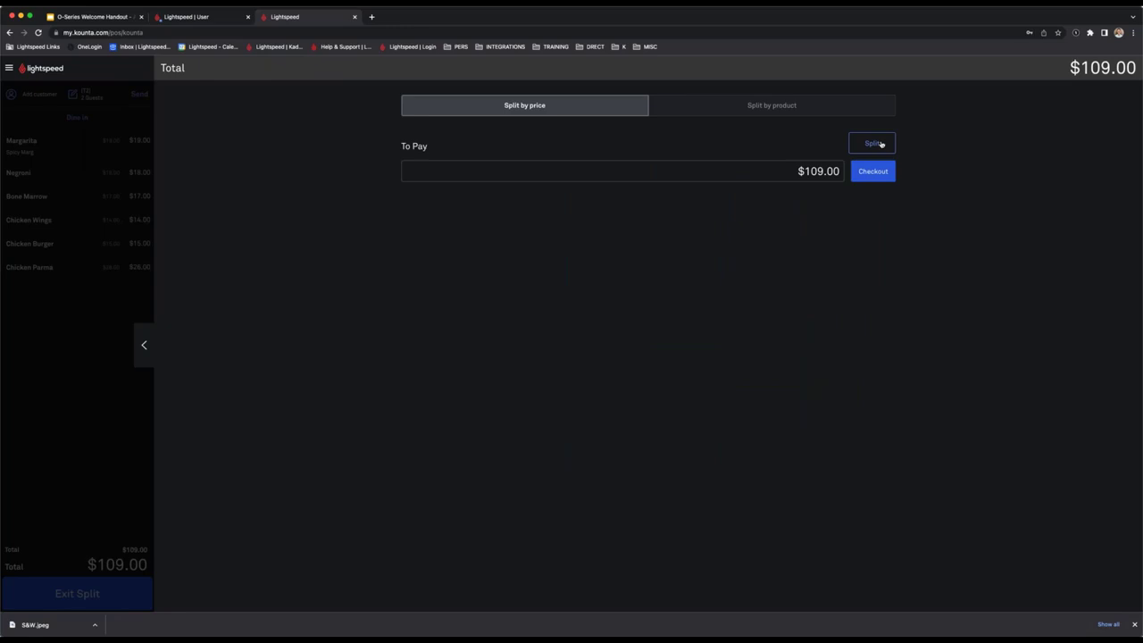
# Try two- and three-way splits, set the first part to $80, then remove the $29.00 part.
pyautogui.click(880, 144)
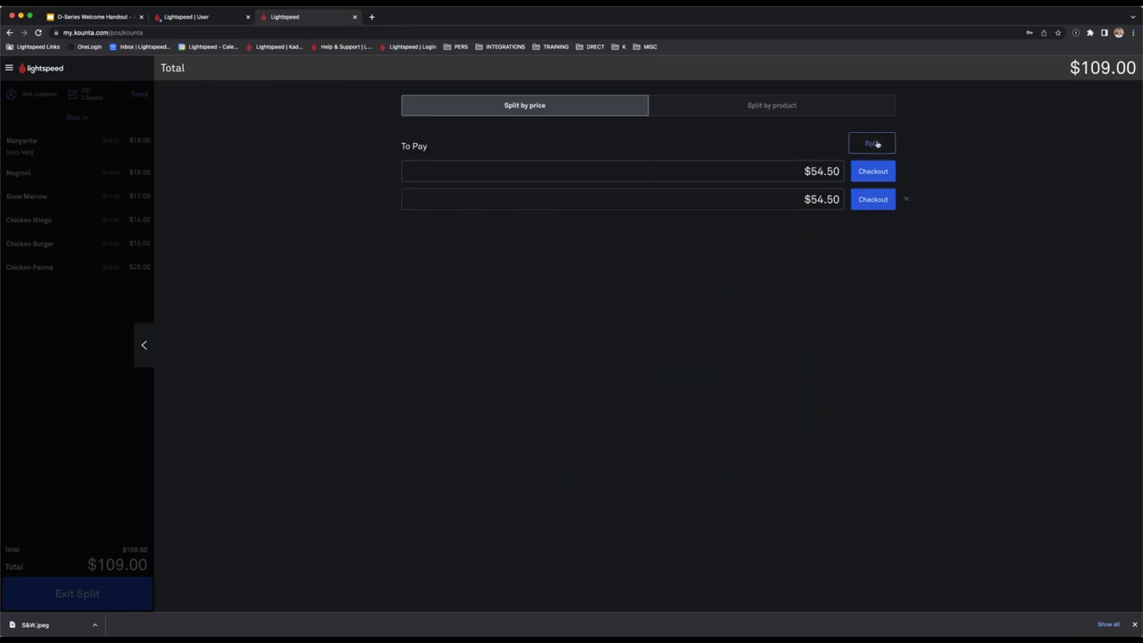
pyautogui.click(877, 144)
pyautogui.click(905, 228)
pyautogui.click(905, 199)
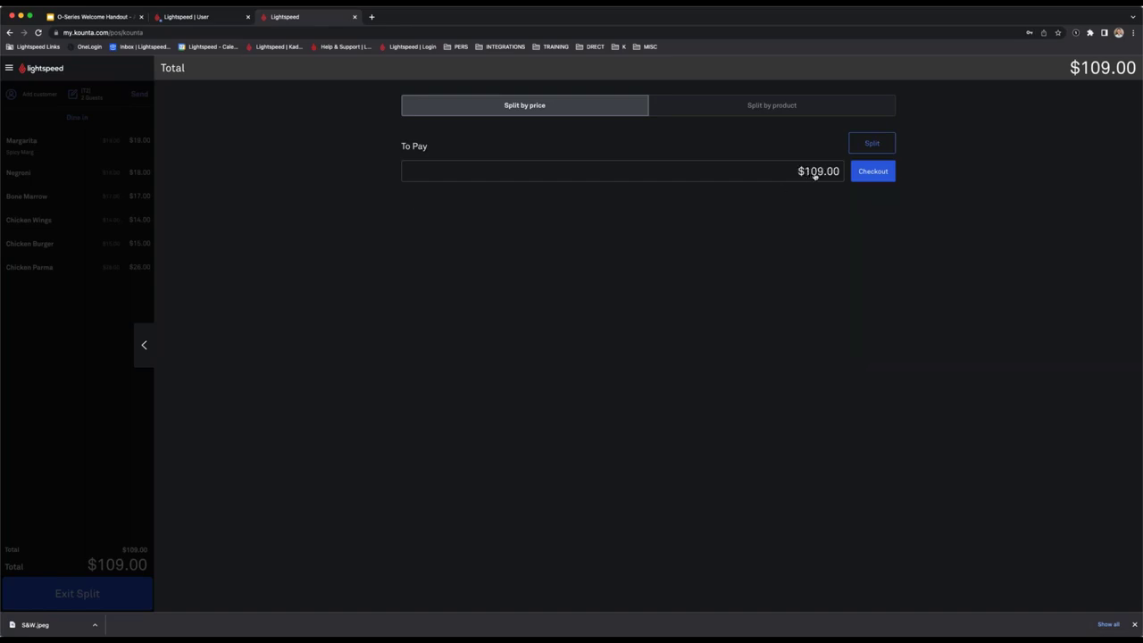
pyautogui.click(814, 171)
pyautogui.write('80')
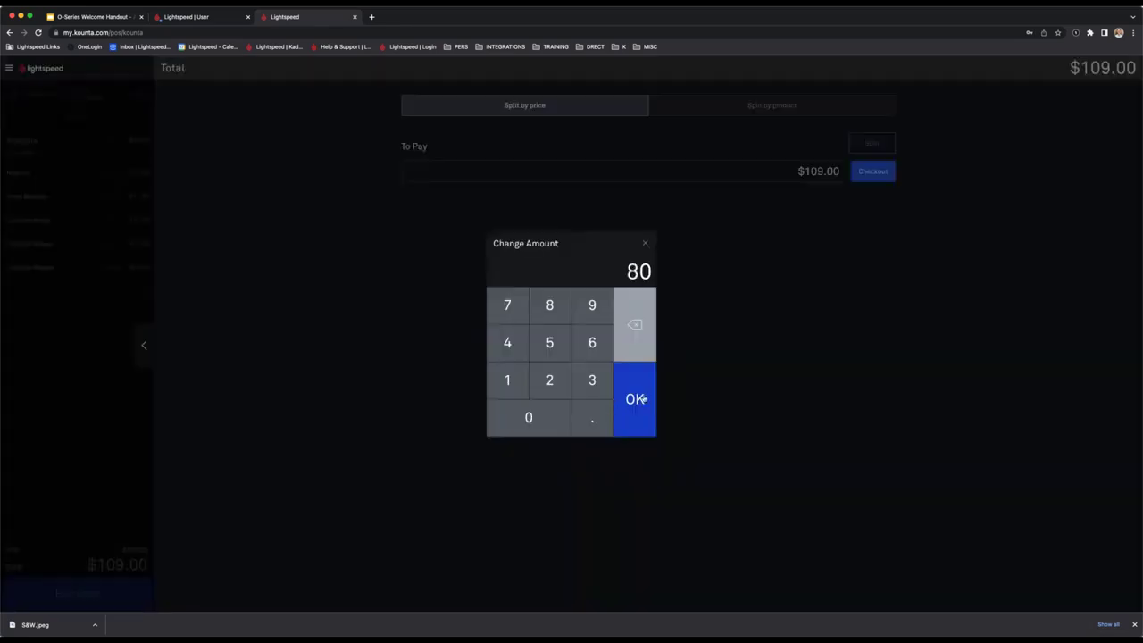
pyautogui.click(636, 399)
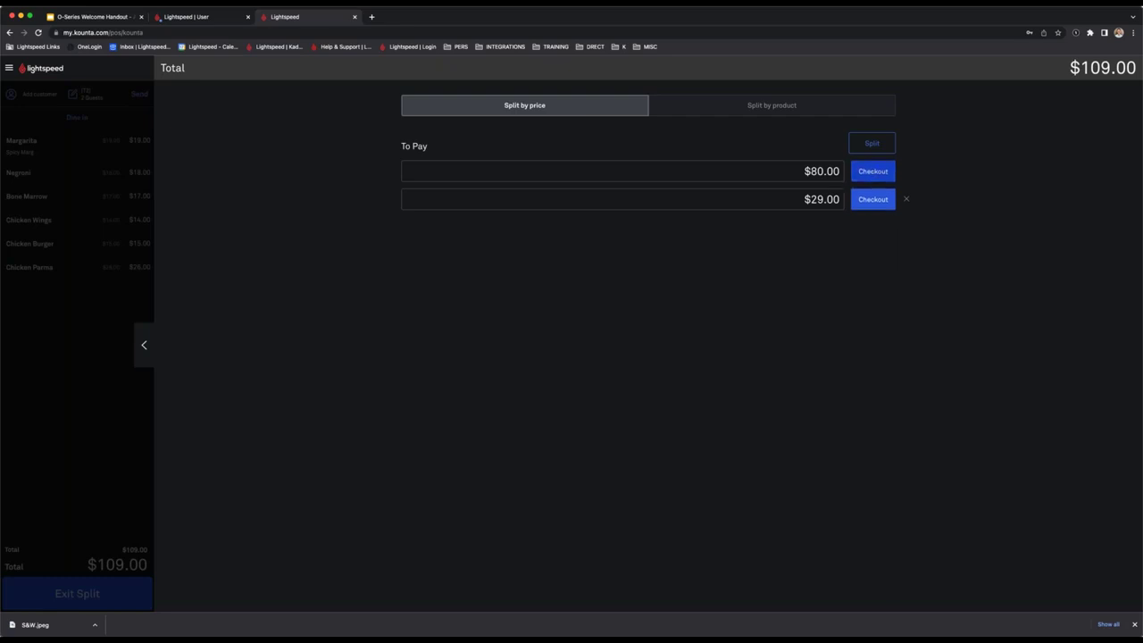
pyautogui.click(904, 199)
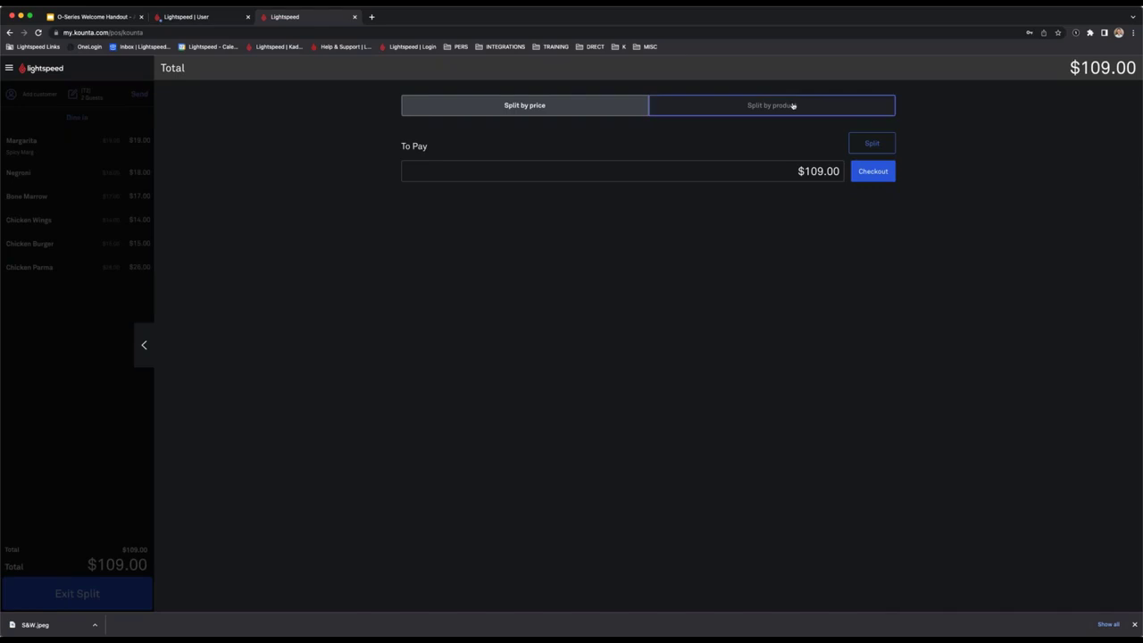
# Split by product and pay $51 cash for Margarita, Bone Marrow and Chicken Burger.
pyautogui.click(793, 105)
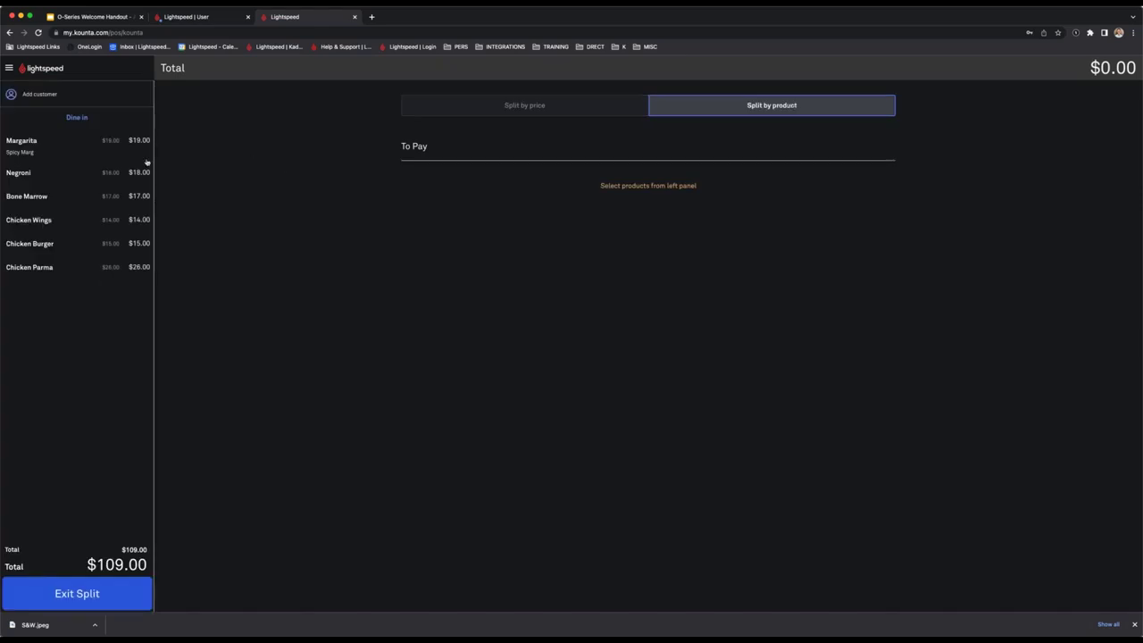
pyautogui.click(43, 149)
pyautogui.click(39, 164)
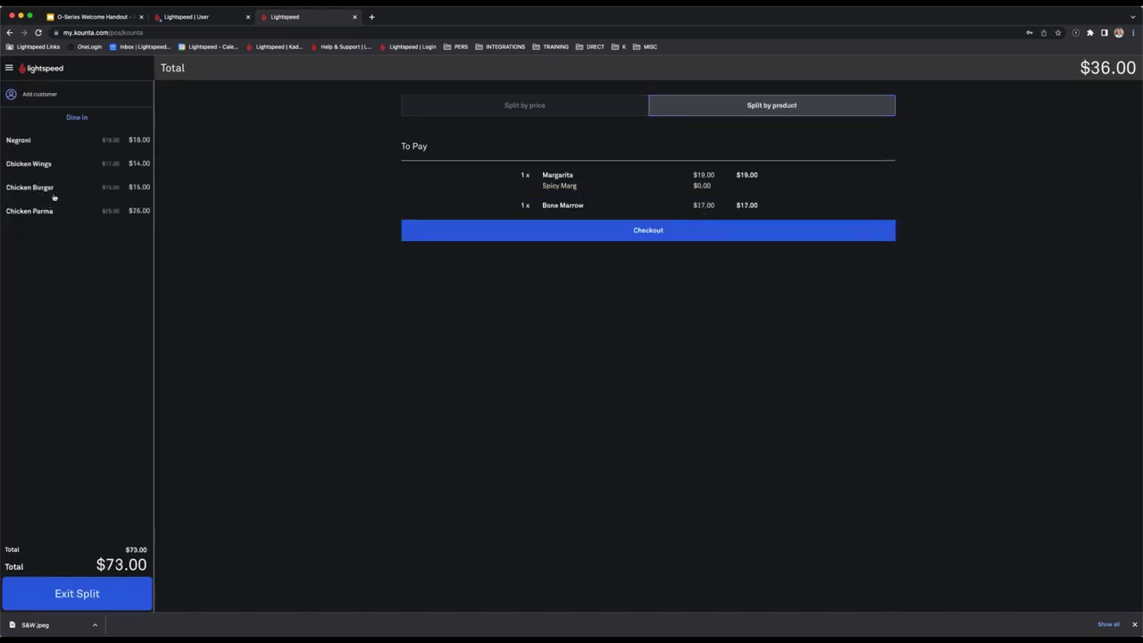
pyautogui.click(53, 196)
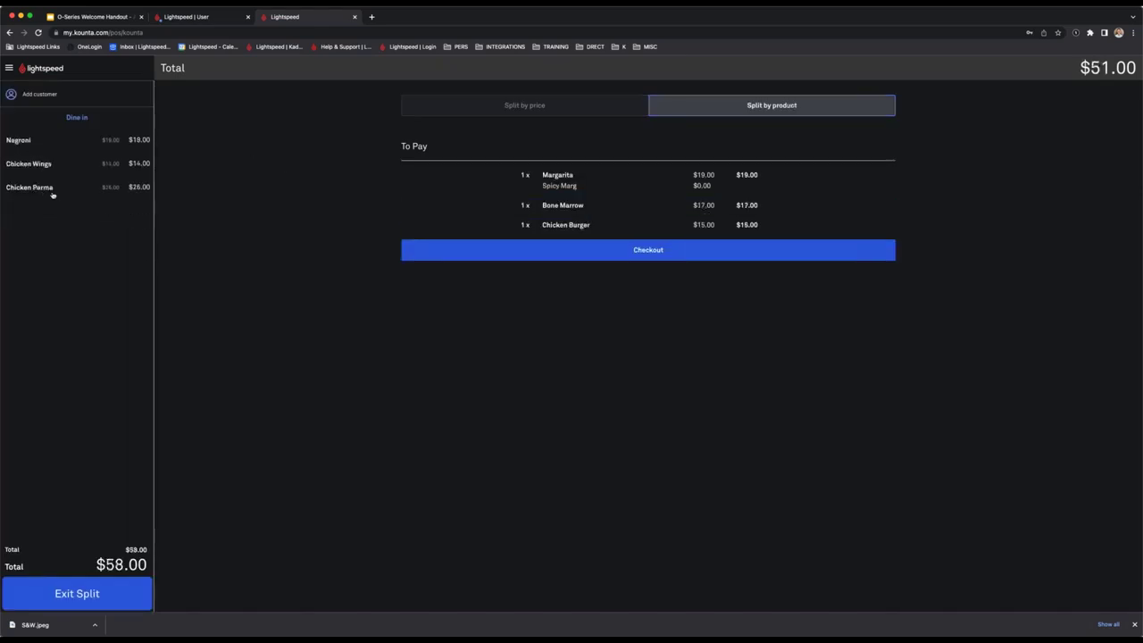
pyautogui.click(715, 256)
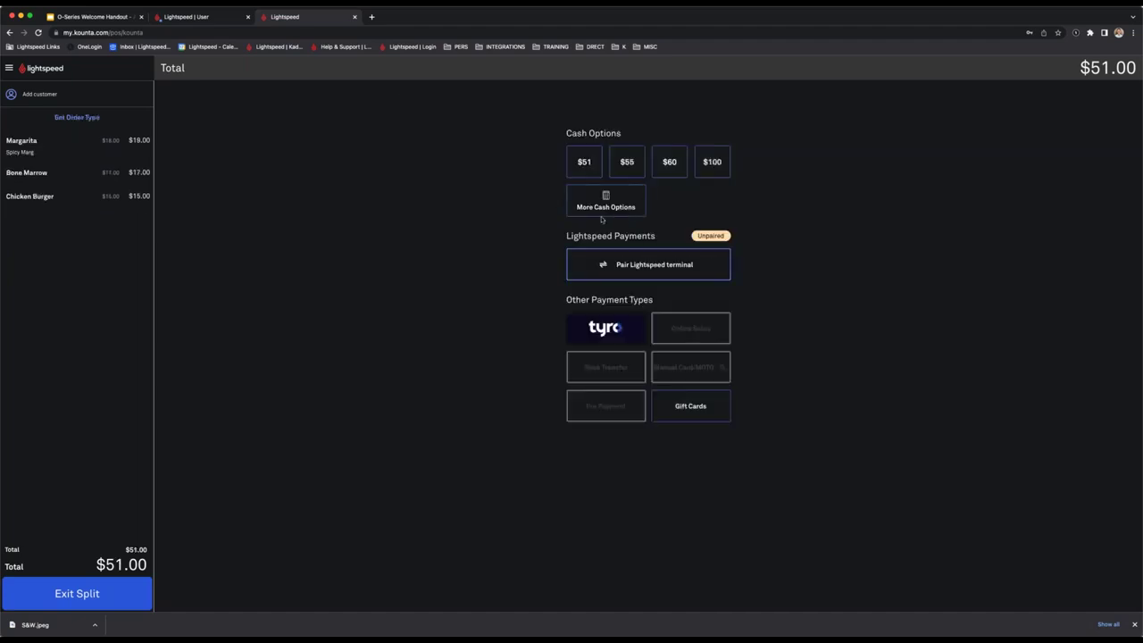
pyautogui.click(583, 170)
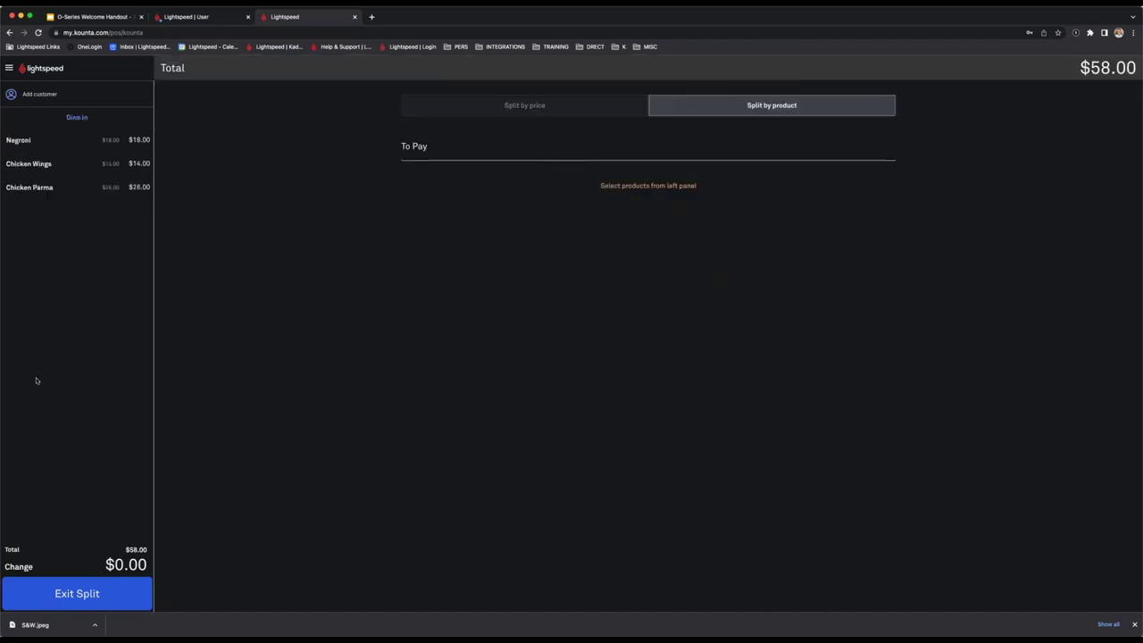
# Pay the remaining $58.00 by Manual Card/MOTO.
pyautogui.click(121, 596)
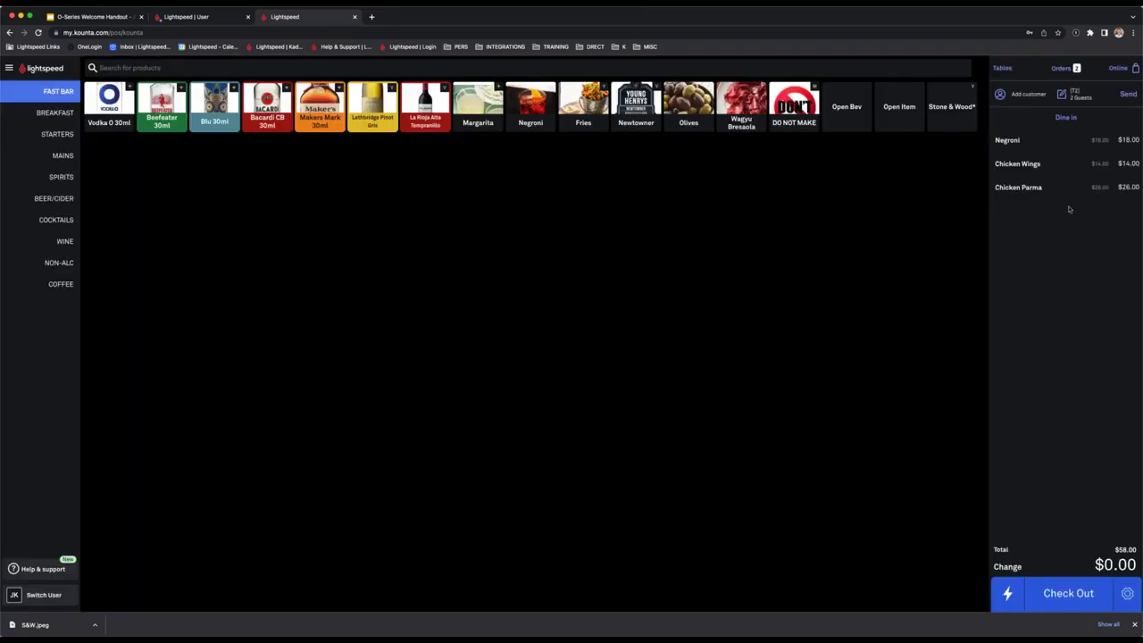
pyautogui.click(1060, 600)
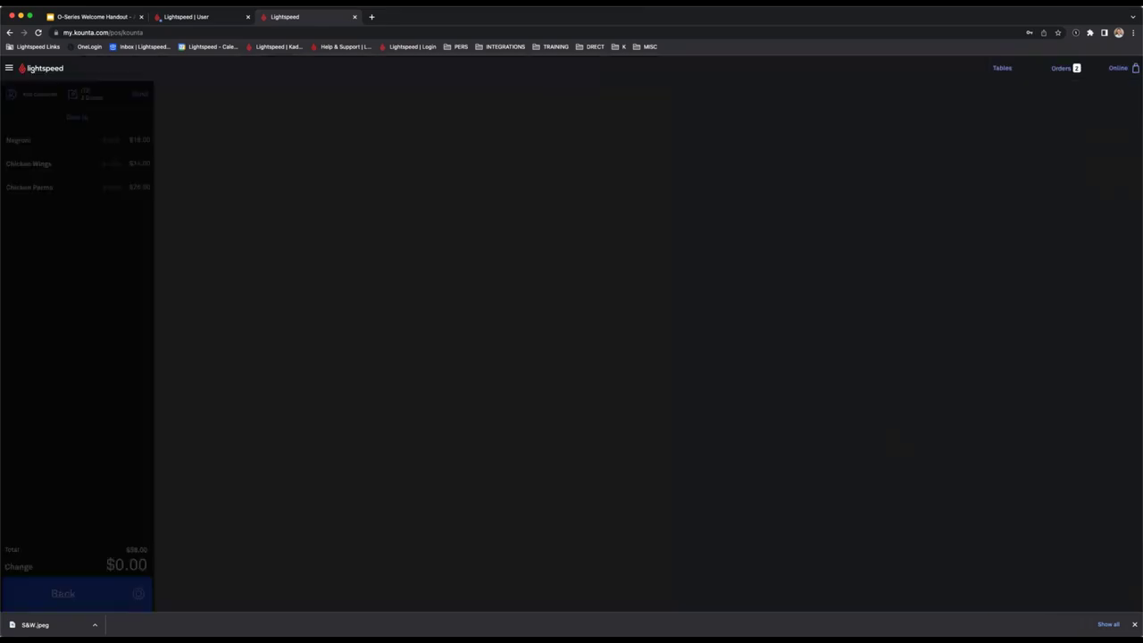
pyautogui.click(730, 373)
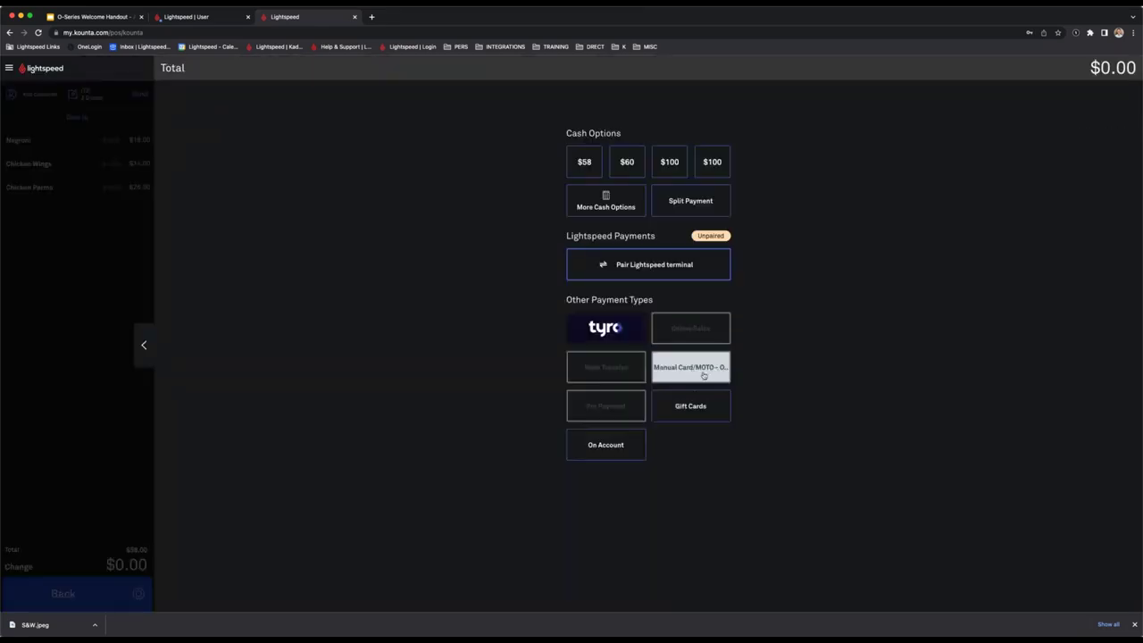
pyautogui.click(630, 373)
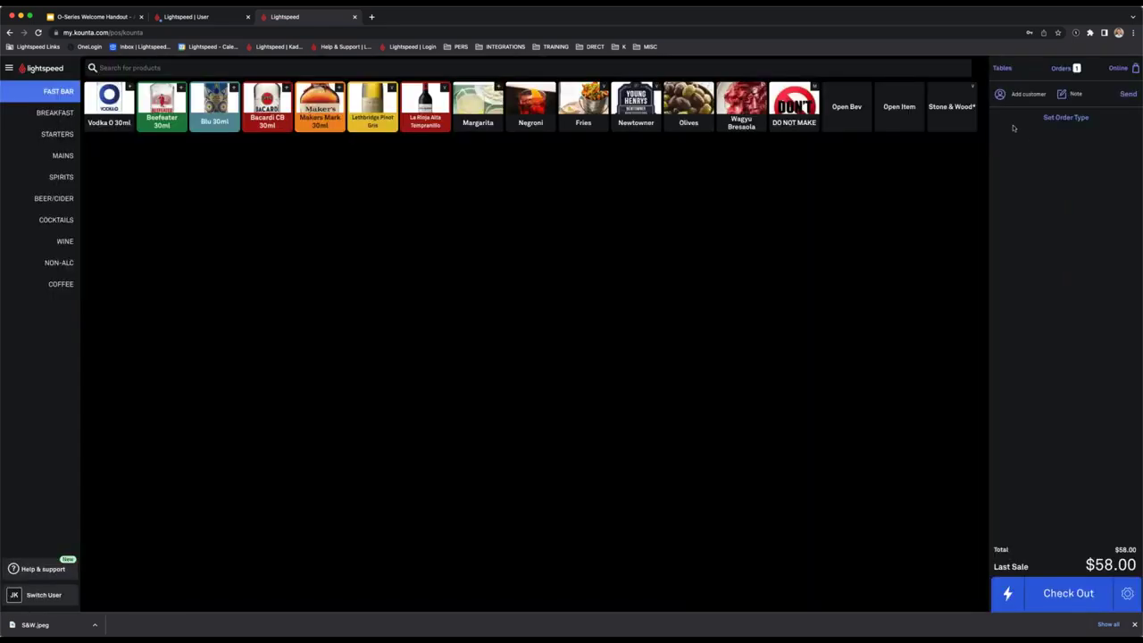
# Open order SP-10 from the Orders list and complete its $18.00 payment.
pyautogui.click(1005, 70)
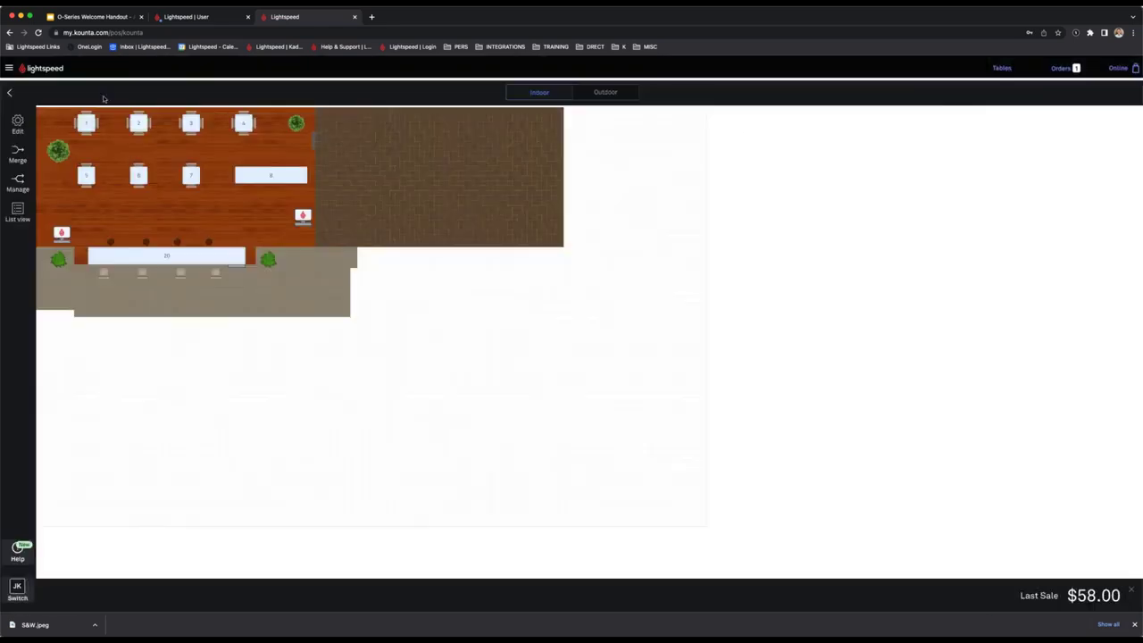
pyautogui.click(1062, 69)
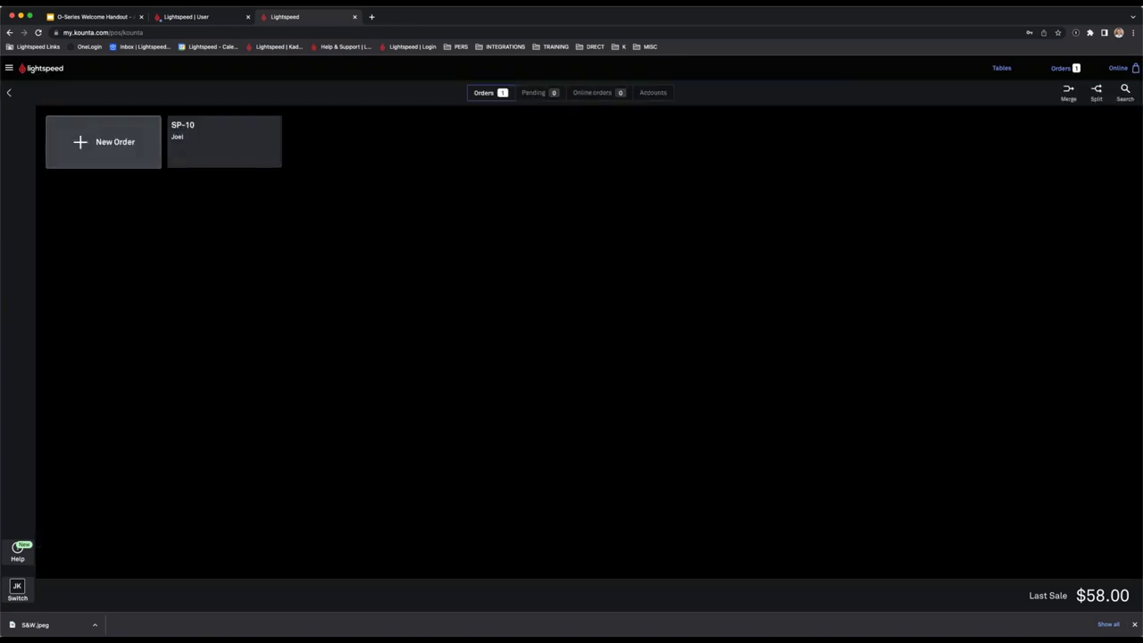
pyautogui.click(203, 151)
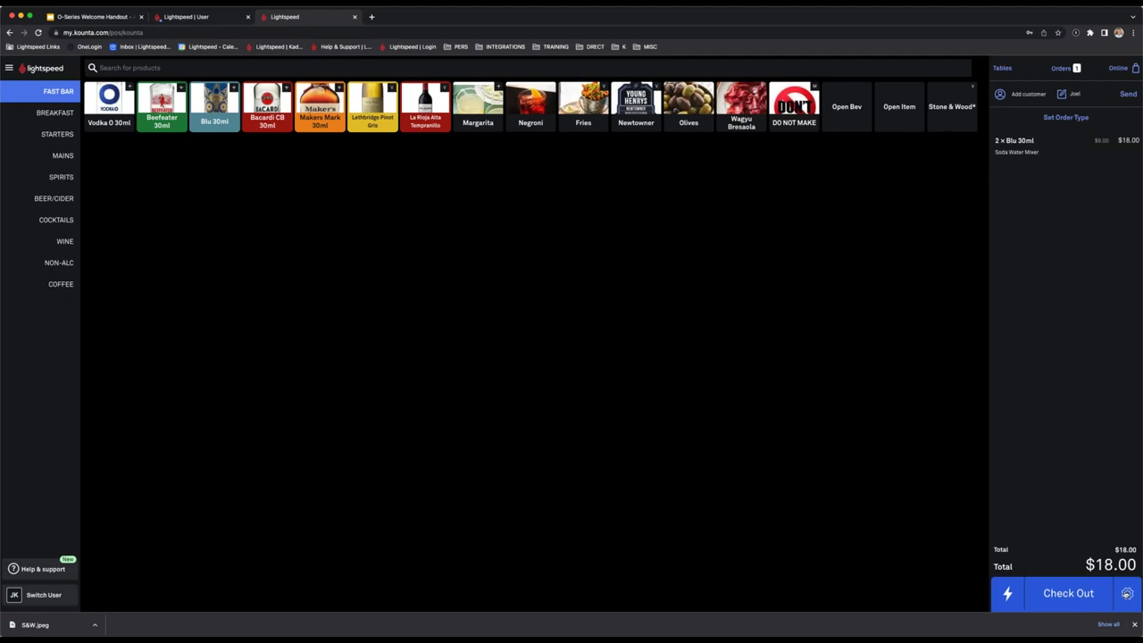
pyautogui.click(1126, 593)
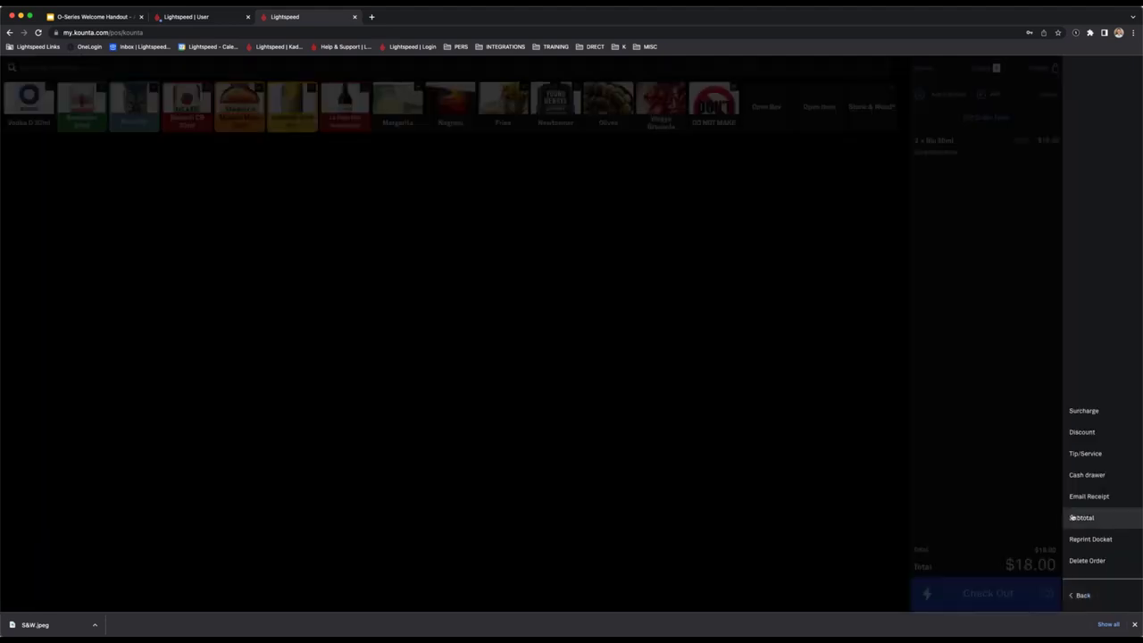
pyautogui.click(987, 434)
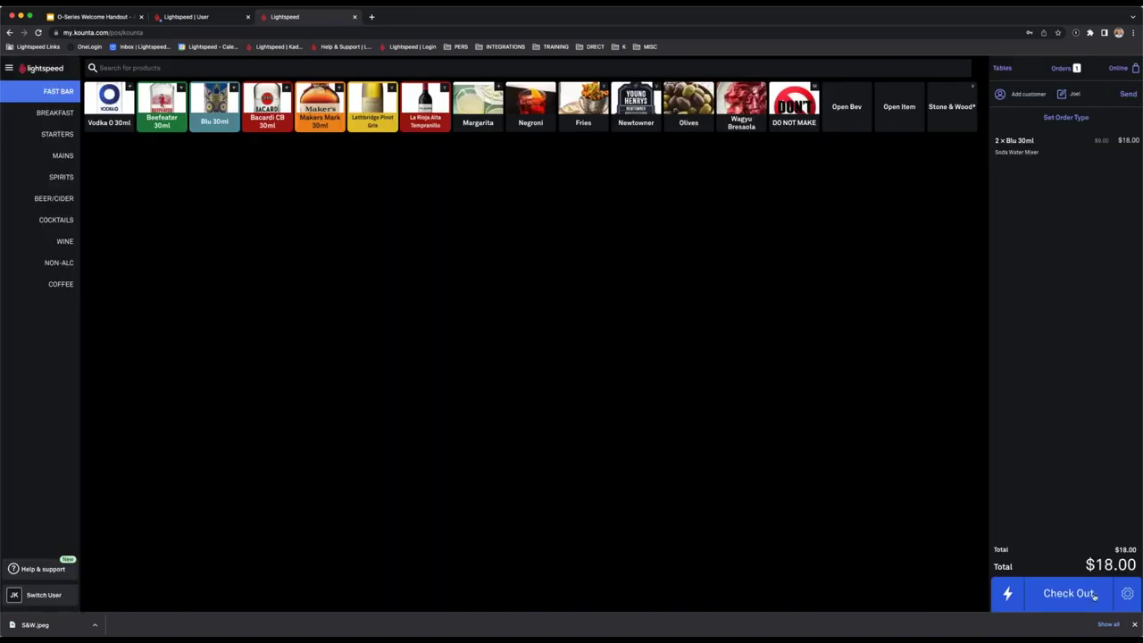
pyautogui.click(1084, 596)
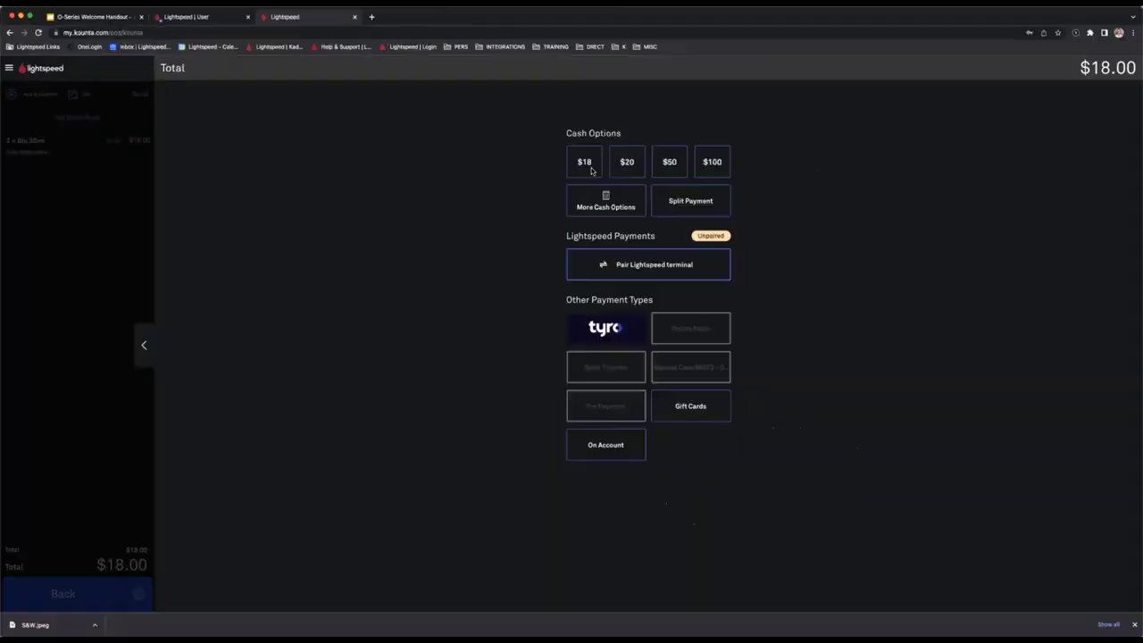
pyautogui.press('Escape')
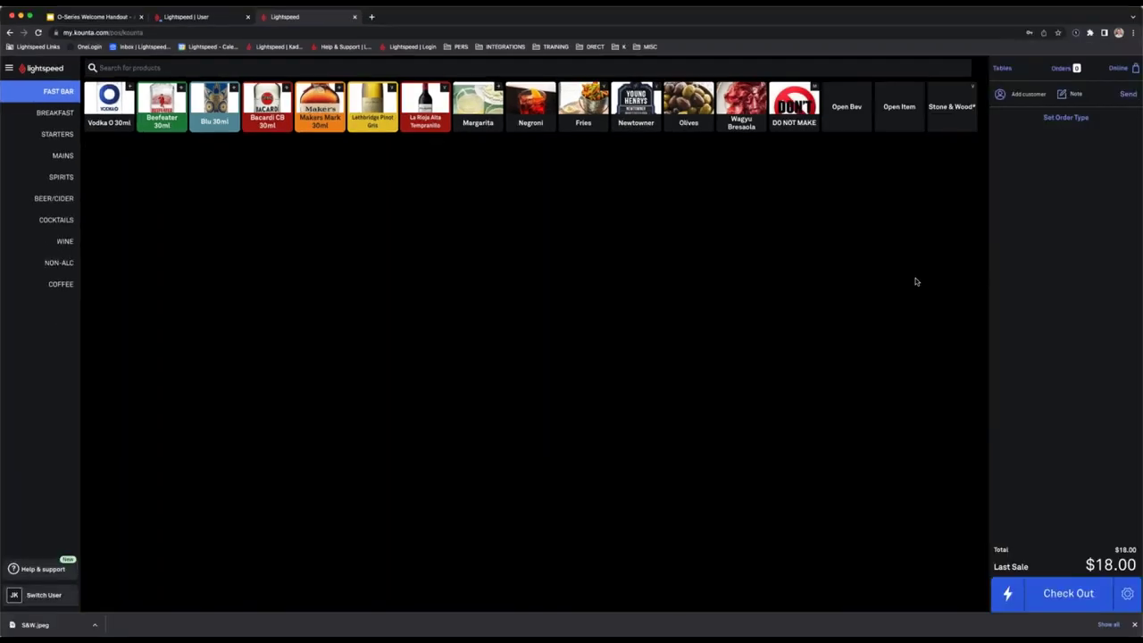
# Browse the outdoor and indoor floor plans and try the note and dine-in order type.
pyautogui.click(1000, 68)
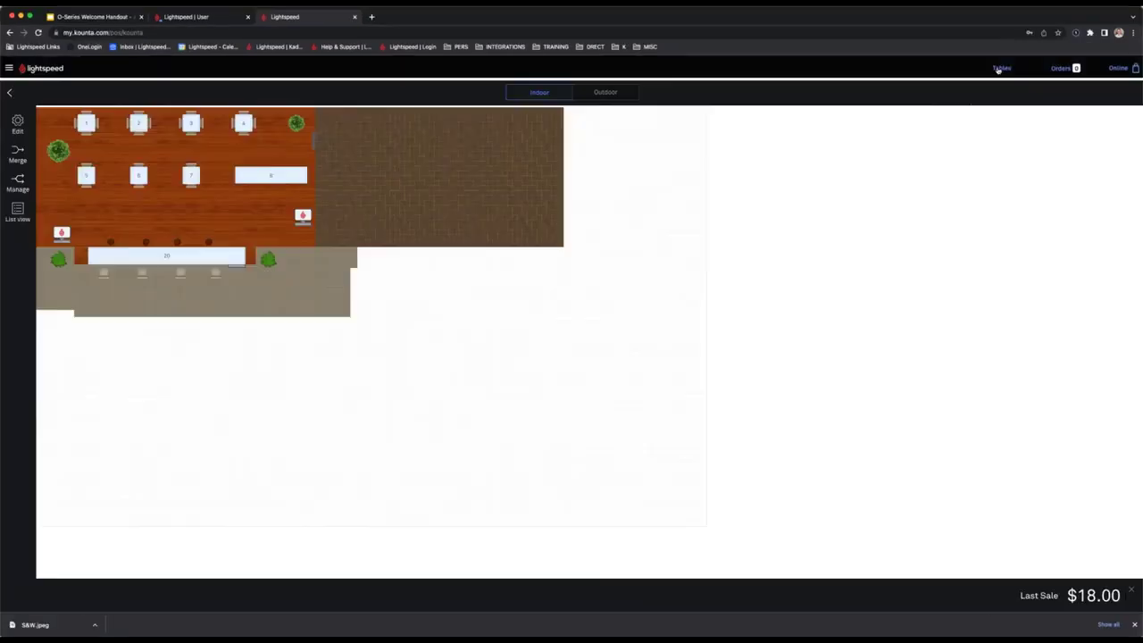
pyautogui.click(614, 94)
pyautogui.click(539, 93)
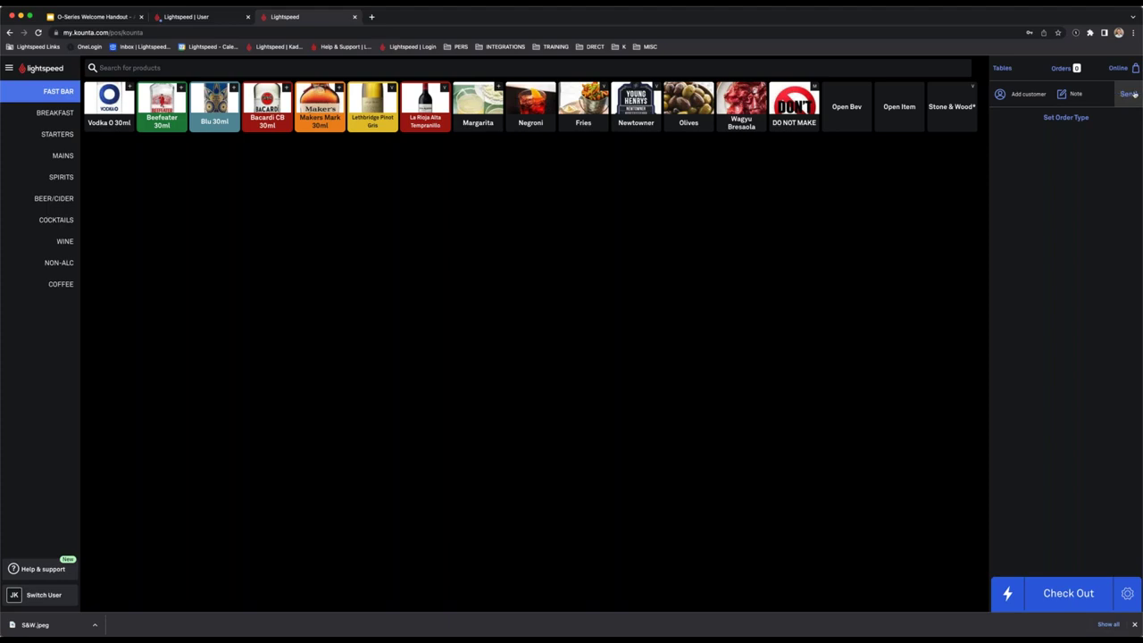
pyautogui.click(1074, 98)
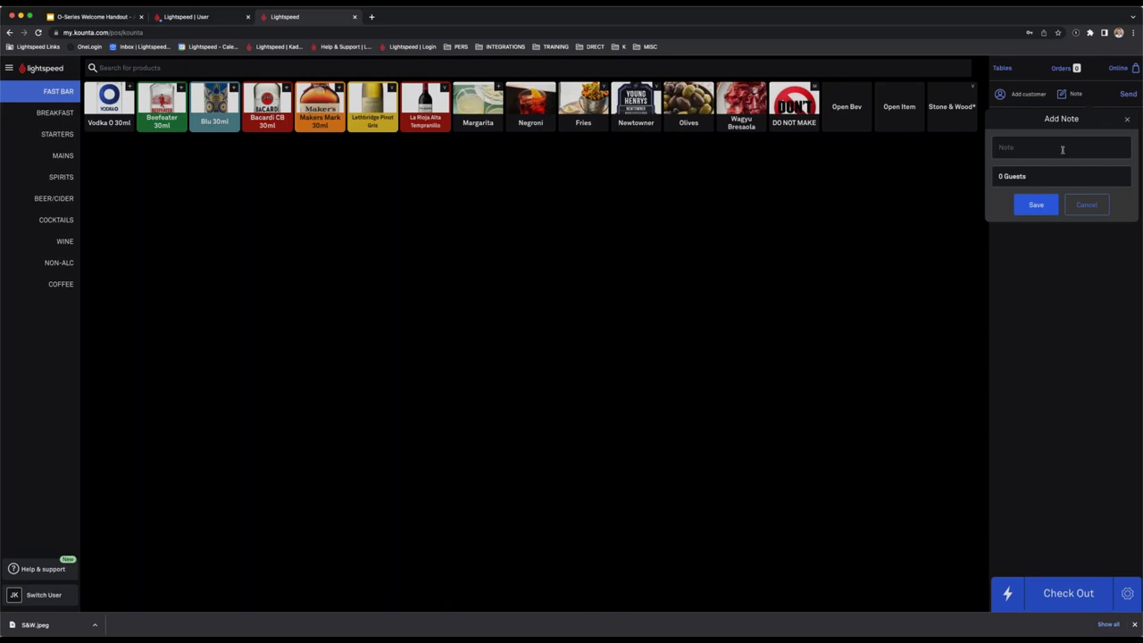
pyautogui.click(1127, 122)
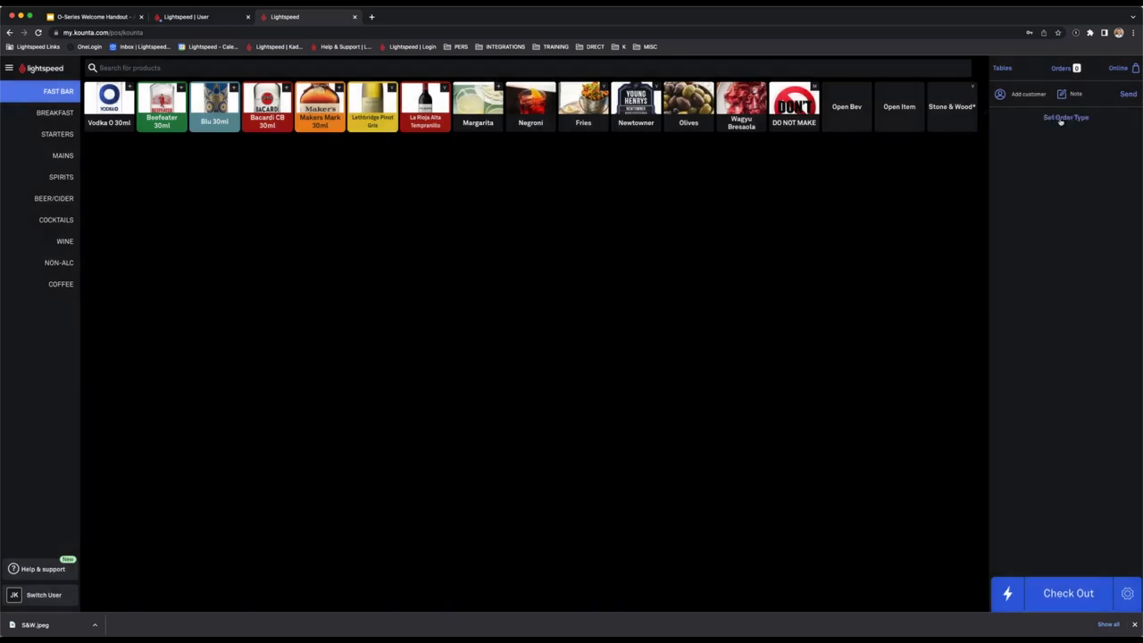
pyautogui.click(1060, 121)
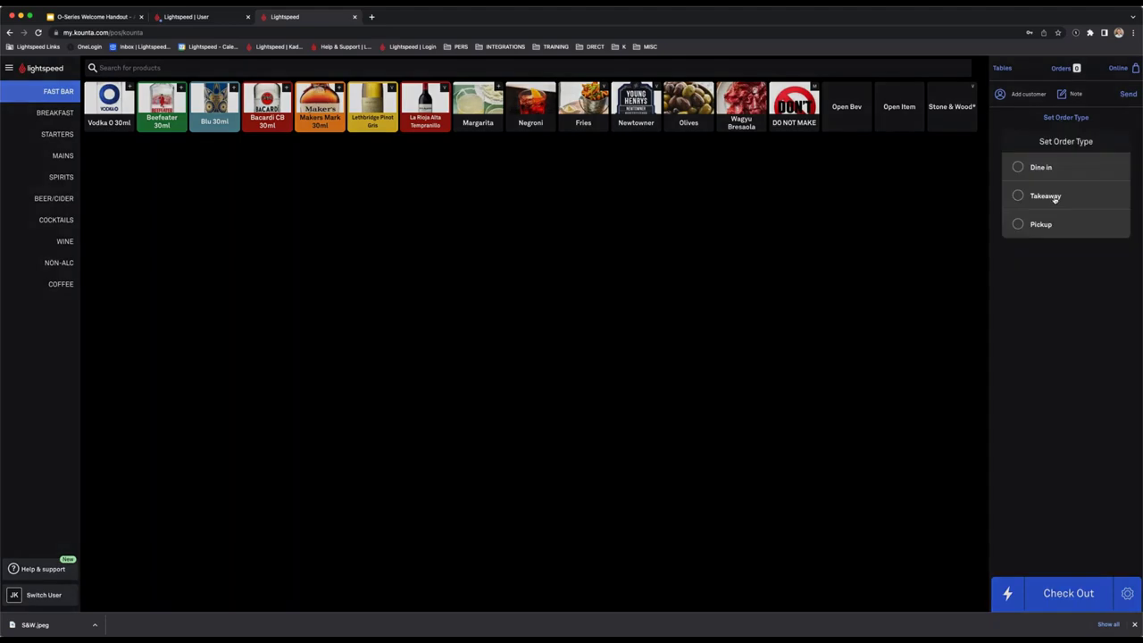
pyautogui.click(1035, 167)
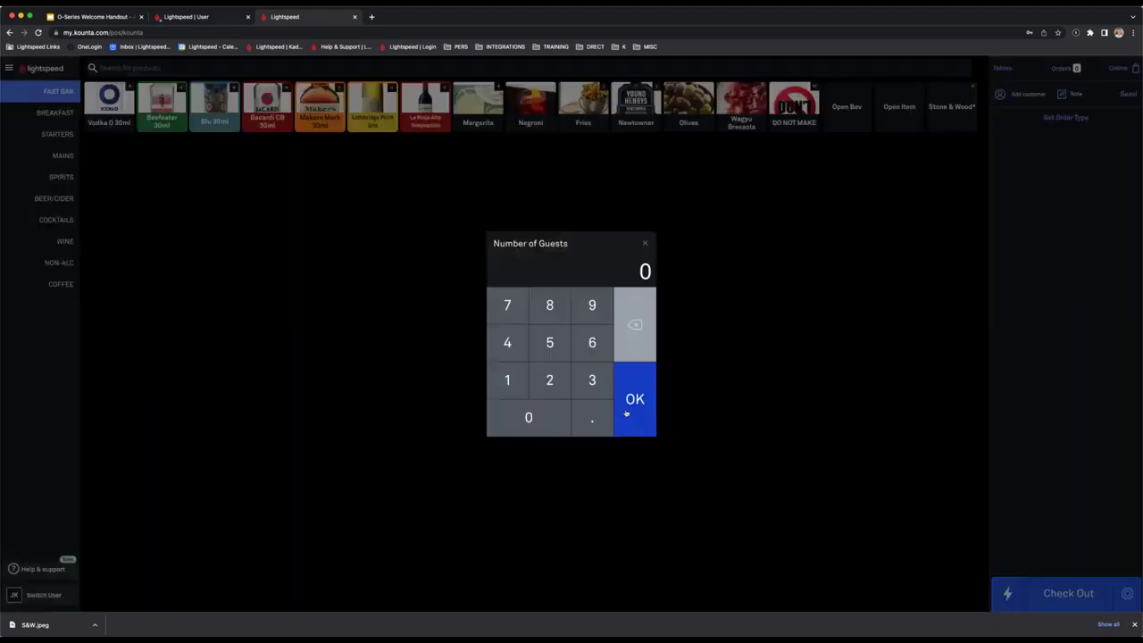
pyautogui.click(625, 412)
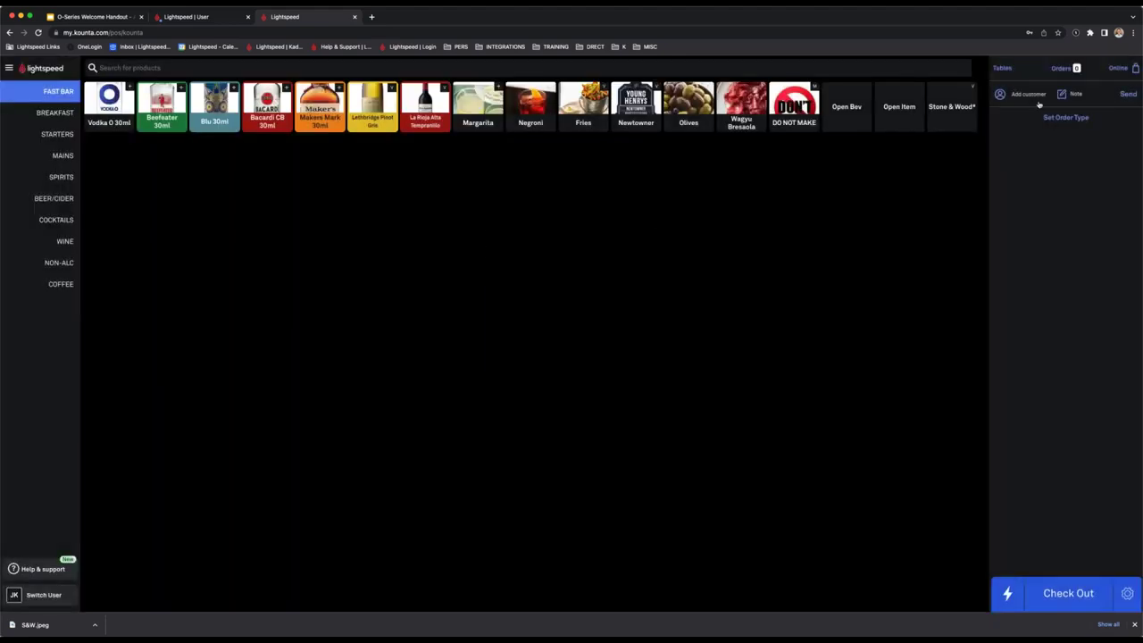
# Note the customer's name, make the order takeaway, and add Wagyu Bresaola.
pyautogui.click(1068, 94)
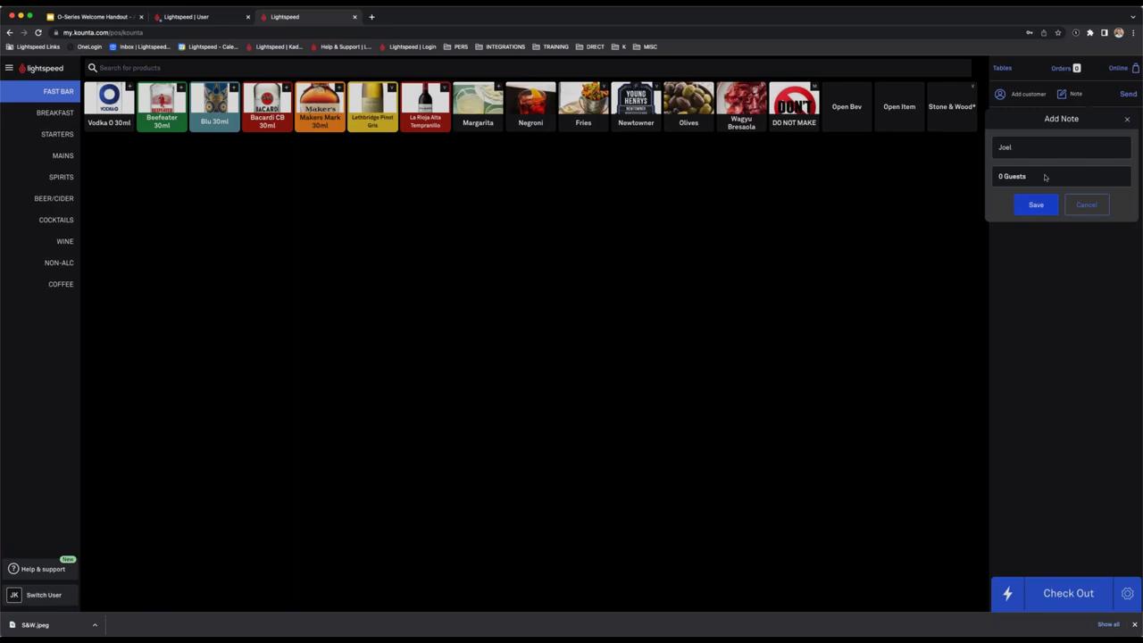
pyautogui.click(1035, 204)
pyautogui.click(1040, 196)
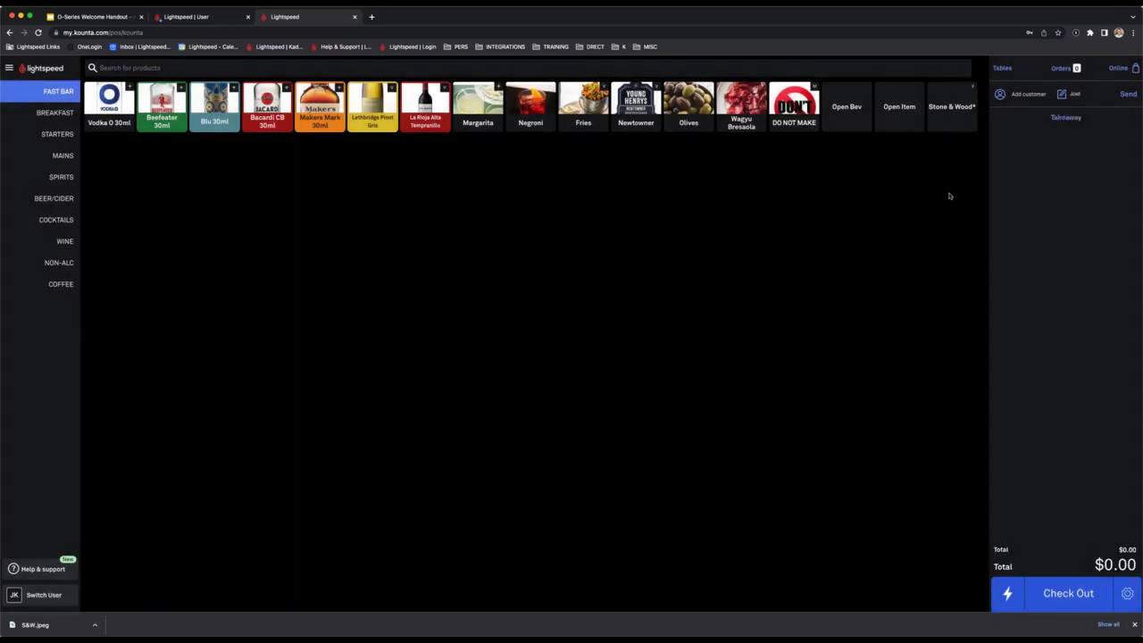
pyautogui.click(741, 105)
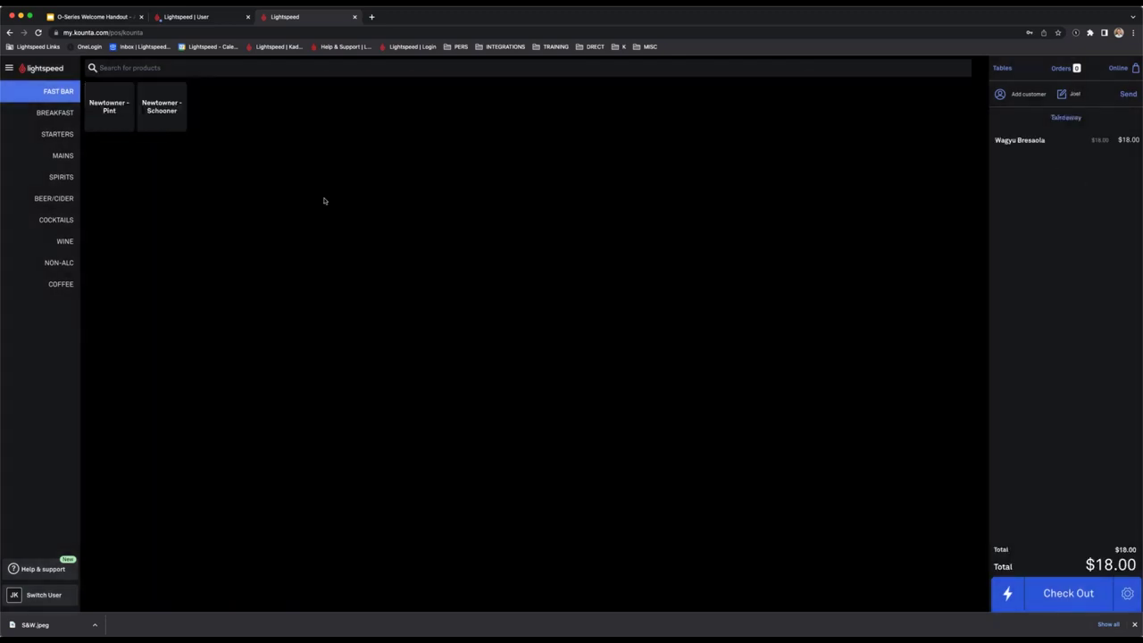
# Send the order, then pay order SP-12's $18.00 in cash.
pyautogui.click(58, 113)
pyautogui.click(23, 89)
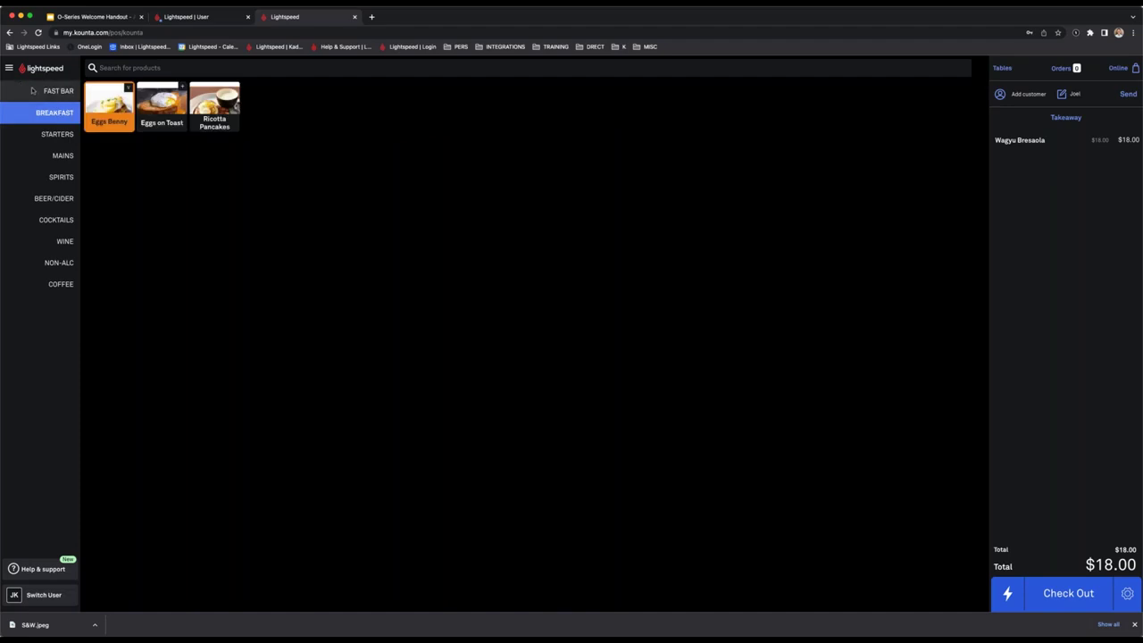
pyautogui.click(1125, 93)
pyautogui.click(1062, 68)
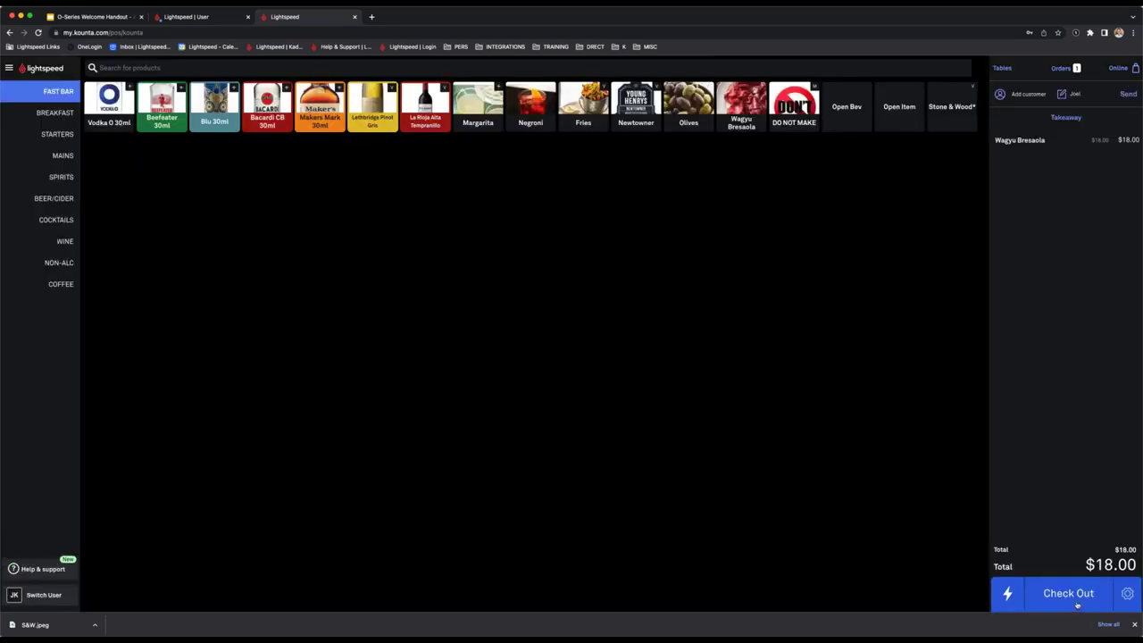
pyautogui.click(1066, 592)
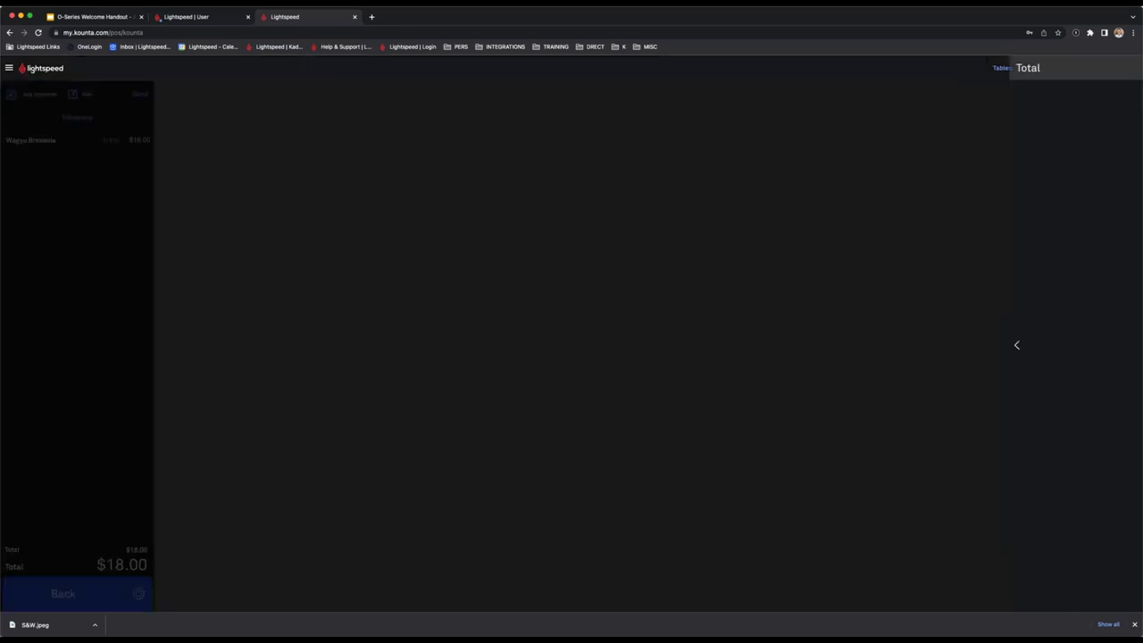
pyautogui.click(585, 165)
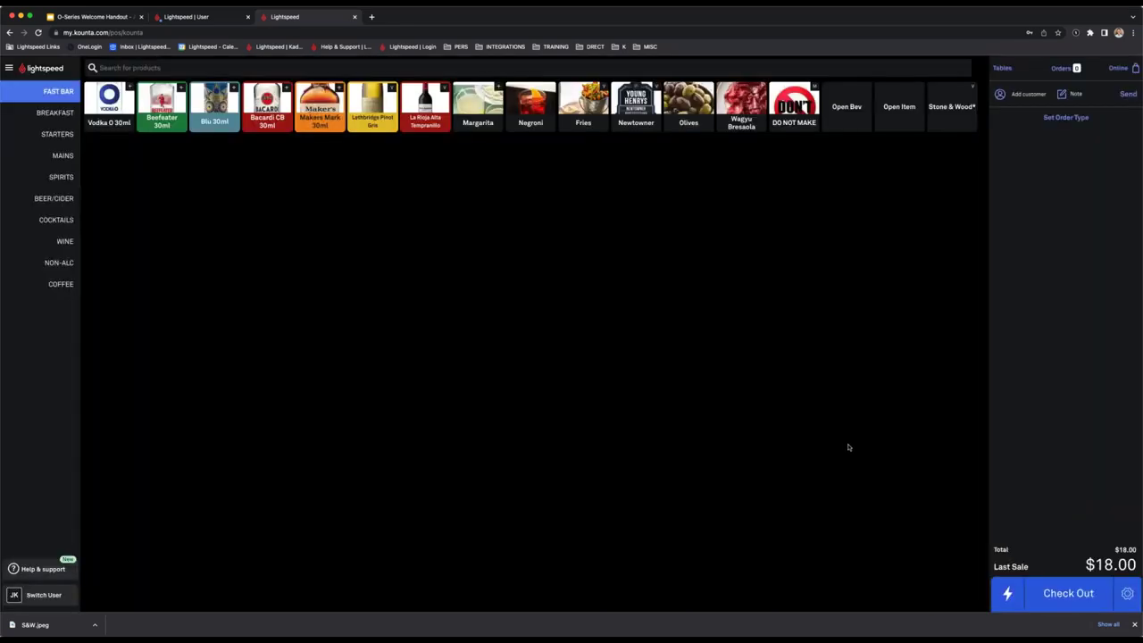
# Refund sale SP-12 ($18.00 Wagyu Bresaola) to cash with reason Customer unhappy.
pyautogui.click(13, 70)
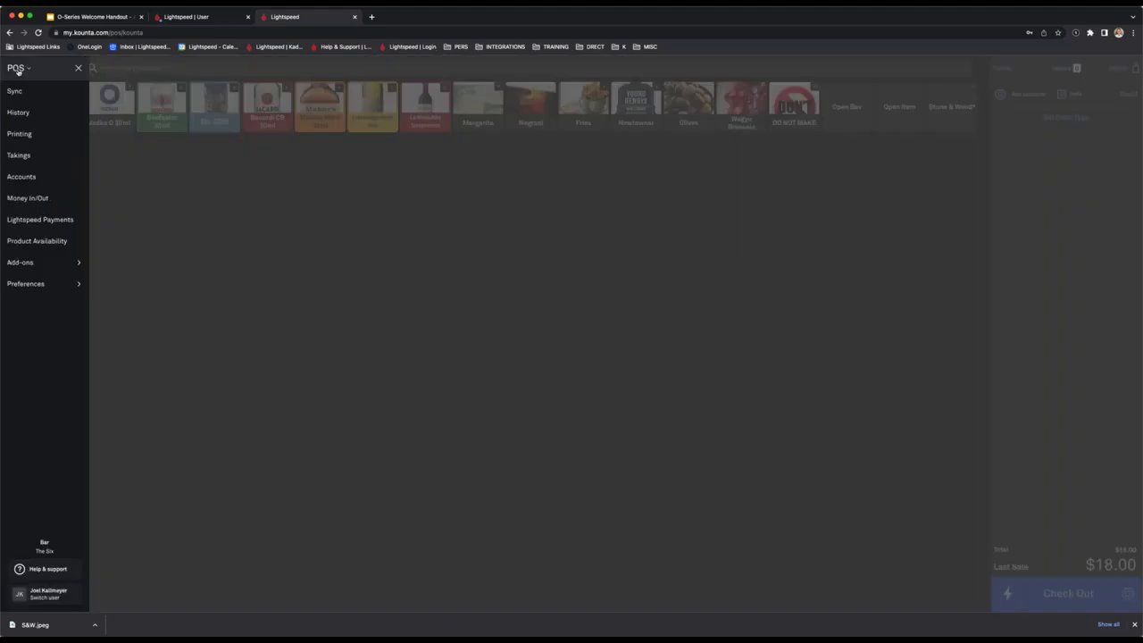
pyautogui.click(46, 113)
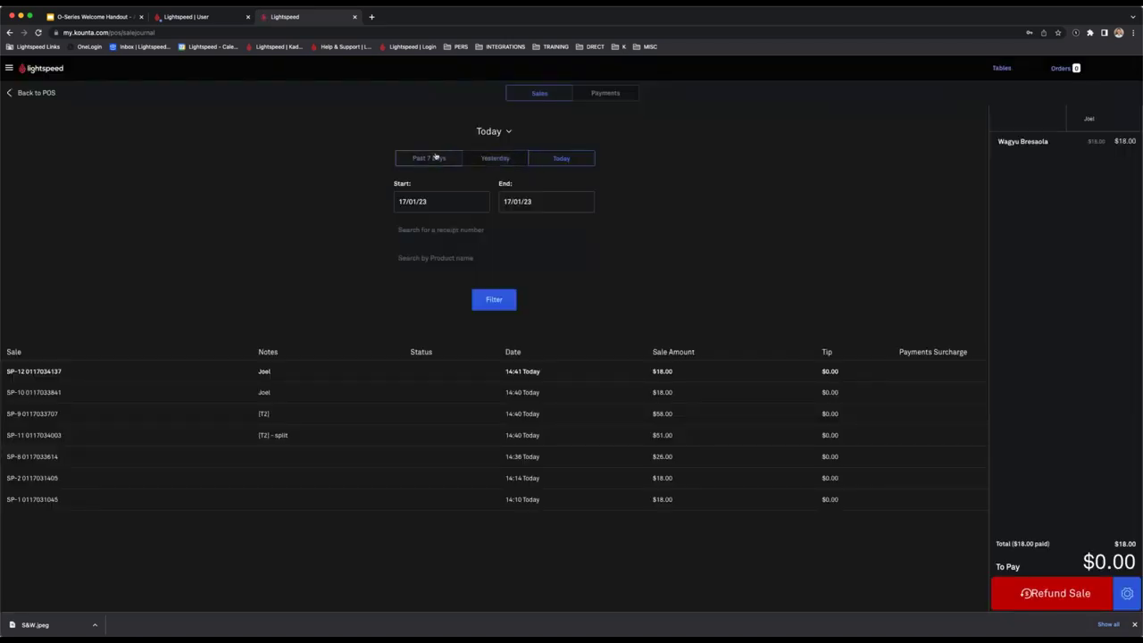
pyautogui.click(650, 371)
pyautogui.click(1086, 591)
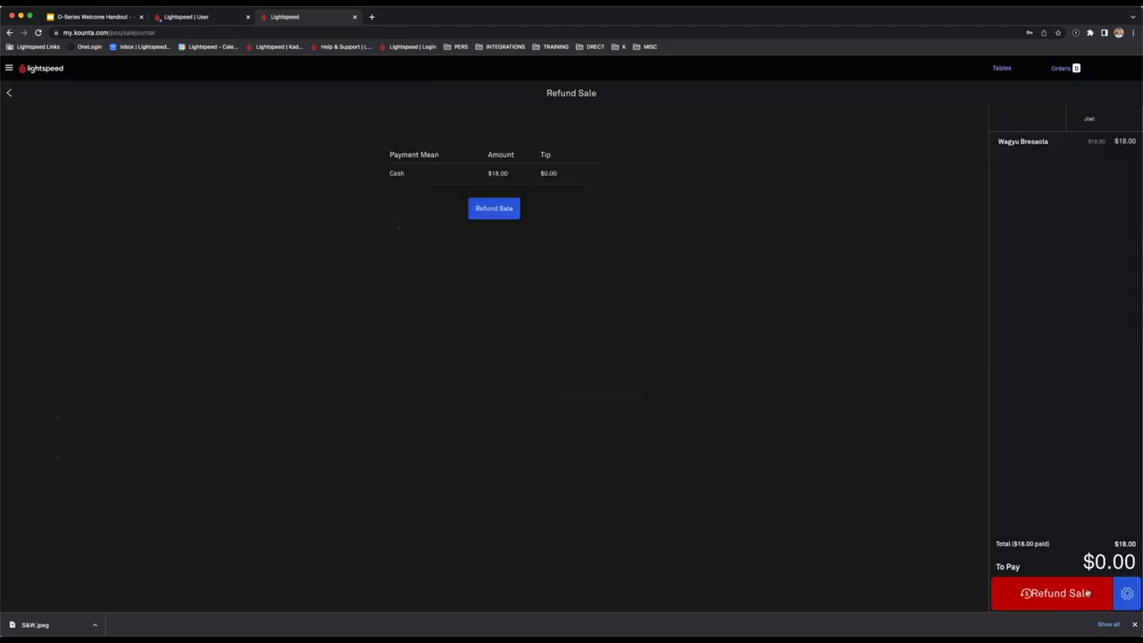
pyautogui.click(493, 210)
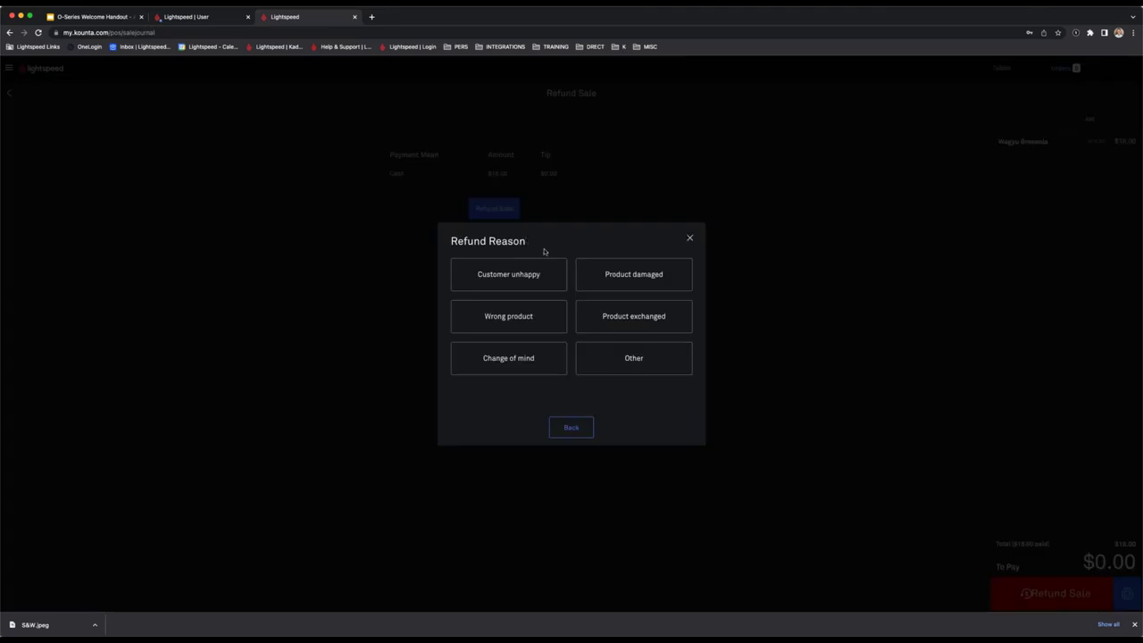
pyautogui.click(545, 286)
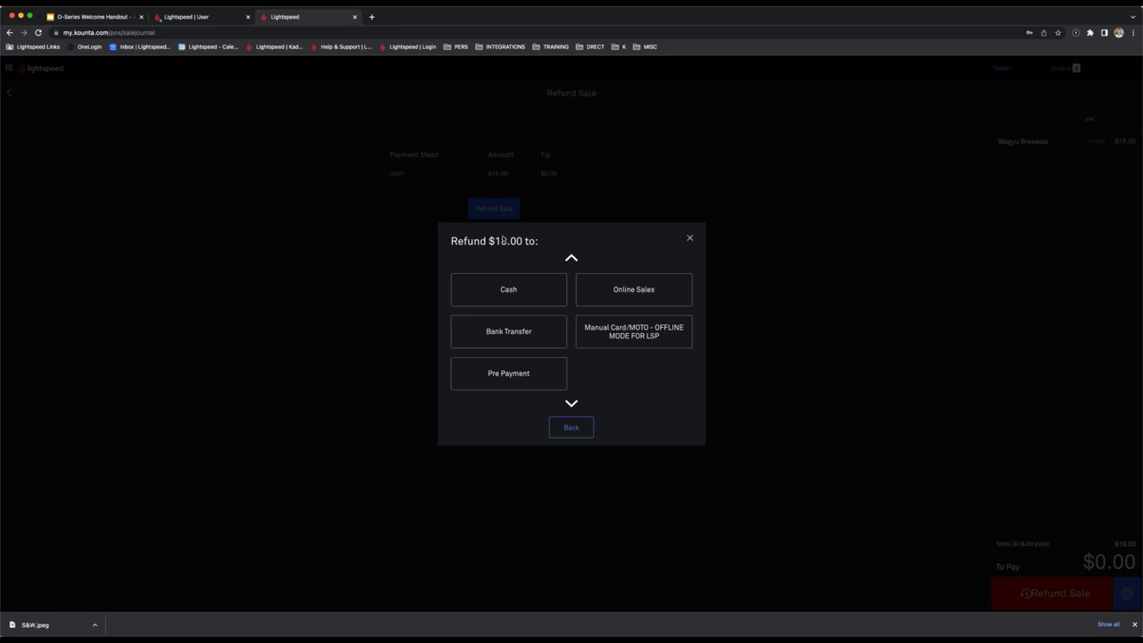
pyautogui.click(511, 297)
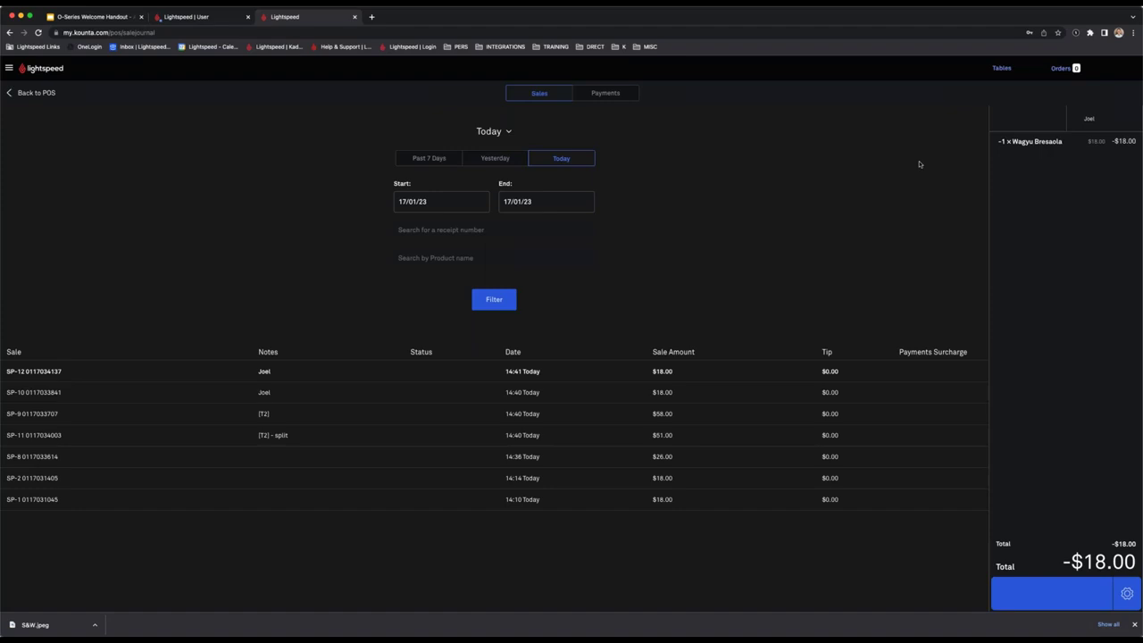
# Return to the POS screen and expand the Add-ons section of the side menu.
pyautogui.click(16, 93)
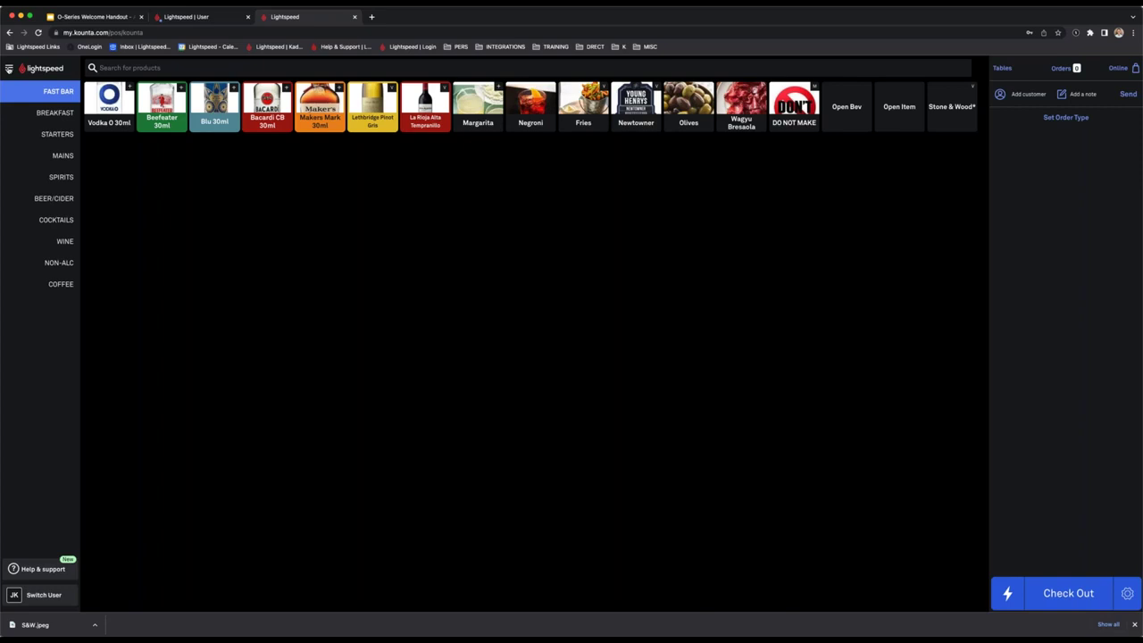
pyautogui.click(9, 68)
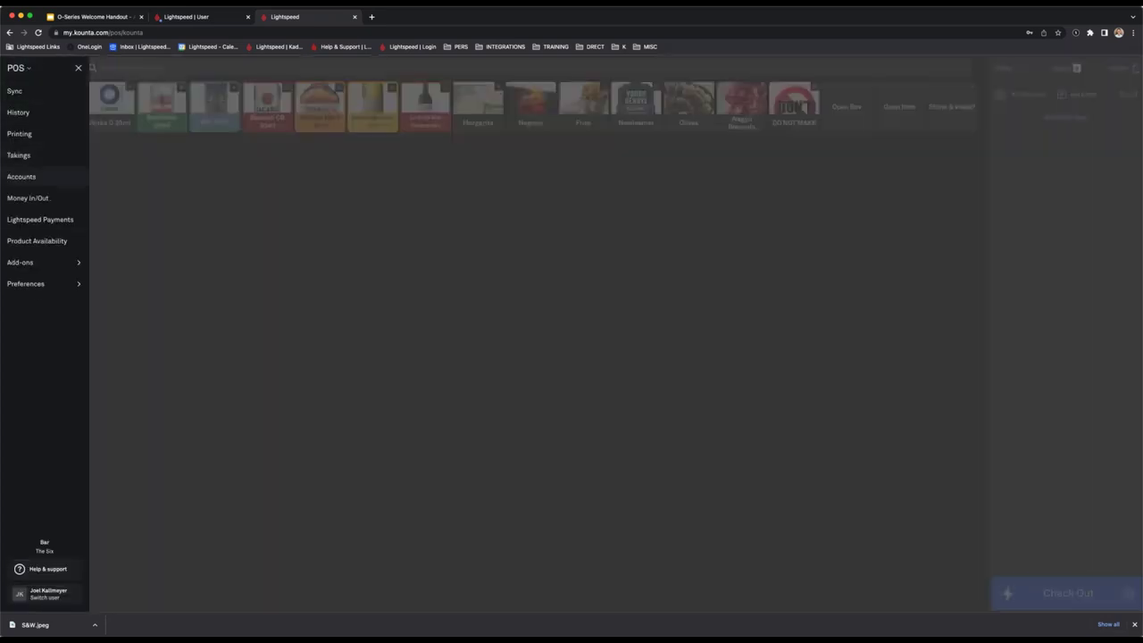
pyautogui.click(44, 265)
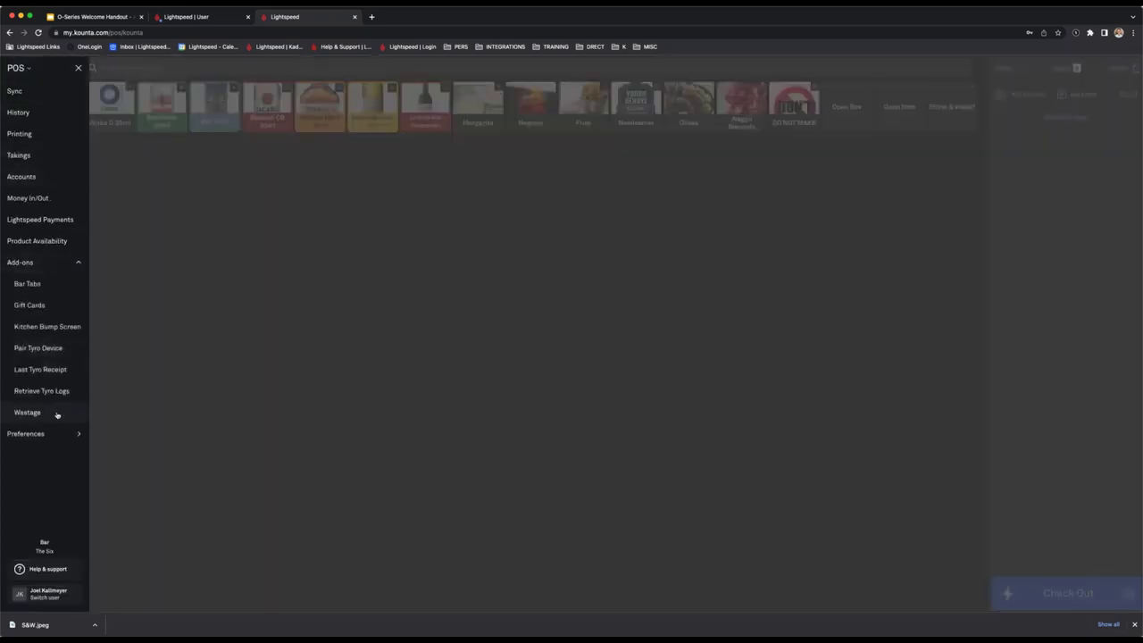
# Save a wastage record for 1 Wagyu Bresaola with reason REFUNDED, then go back to the register.
pyautogui.click(27, 412)
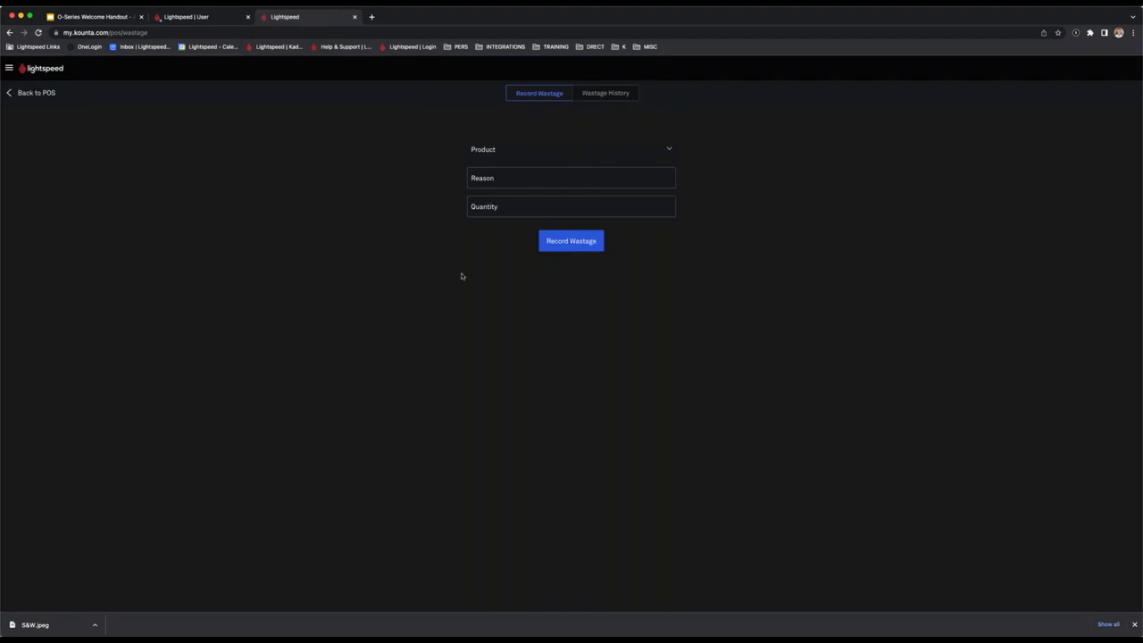
pyautogui.click(625, 148)
pyautogui.write('wag')
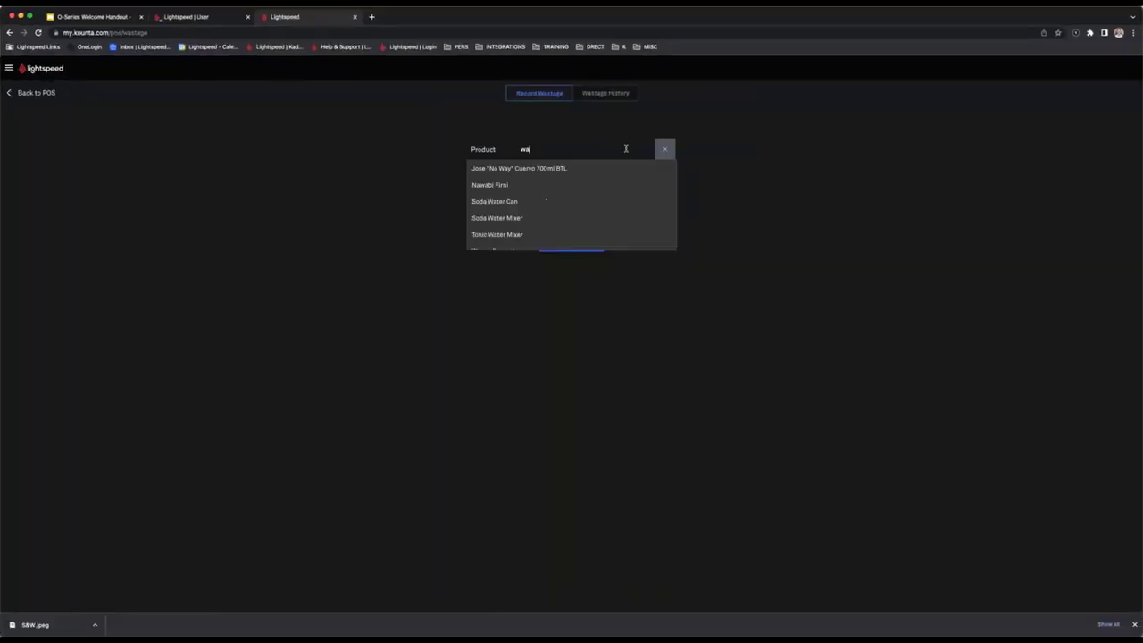
pyautogui.click(586, 166)
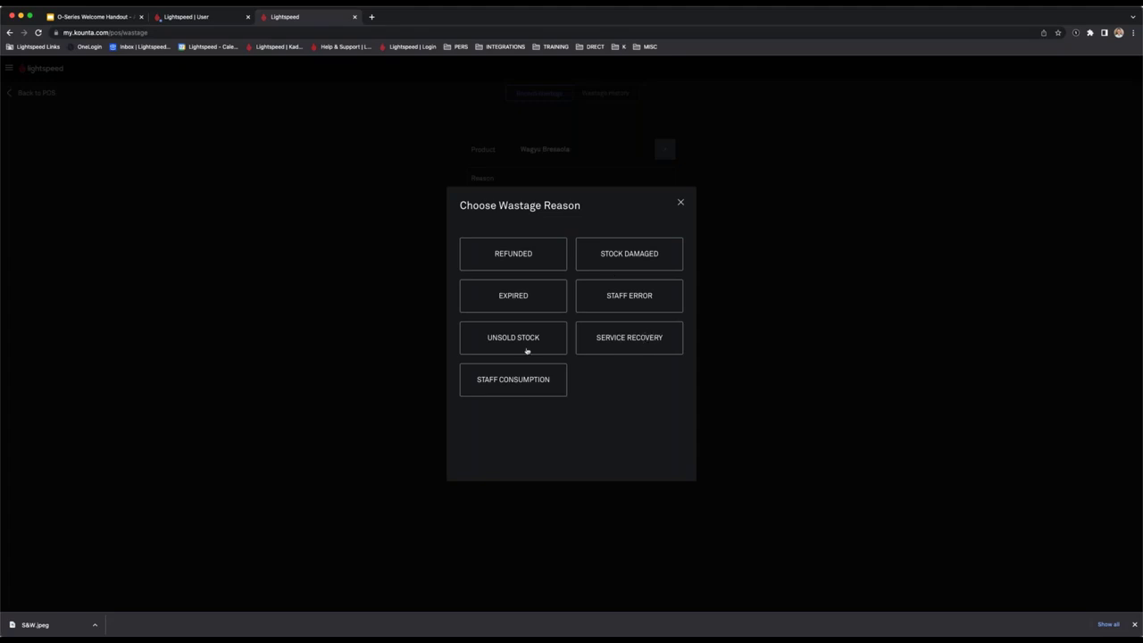
pyautogui.click(544, 258)
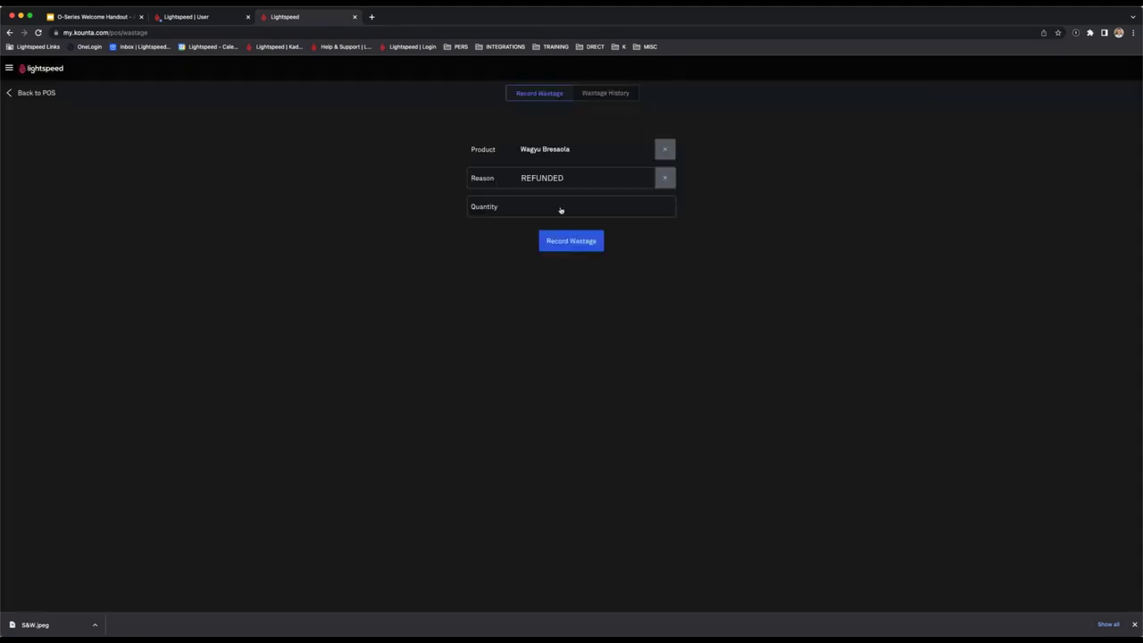
pyautogui.click(560, 208)
pyautogui.click(509, 376)
pyautogui.click(645, 389)
pyautogui.click(572, 241)
pyautogui.click(24, 95)
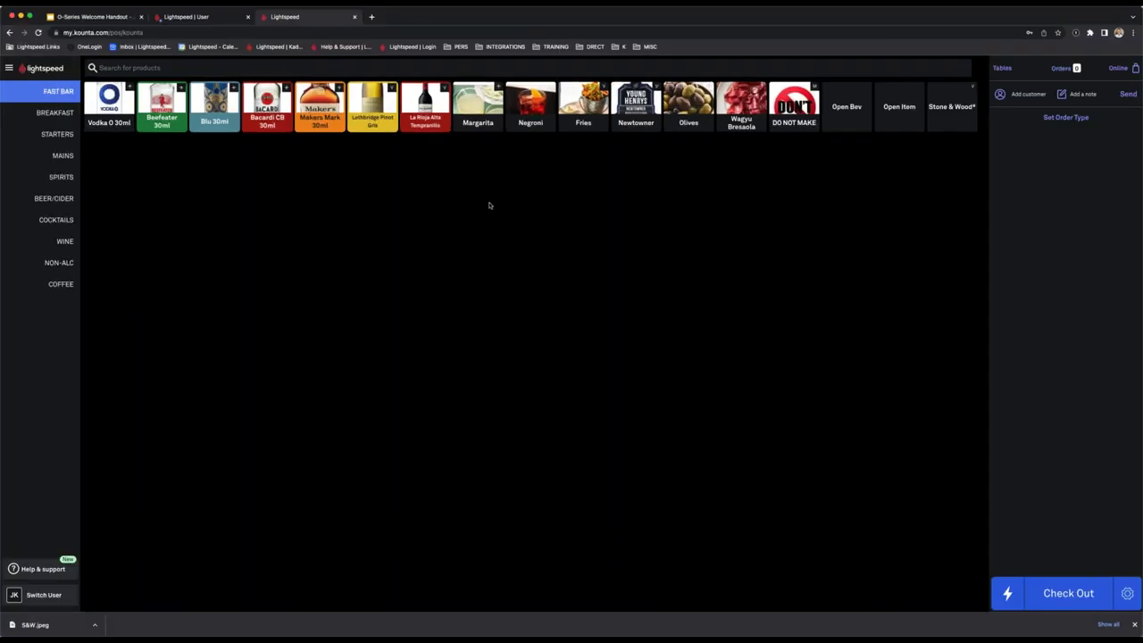
# In layout arrange mode, move the WINE category below COCKTAILS and reposition the Blu 30ml tile.
pyautogui.click(10, 69)
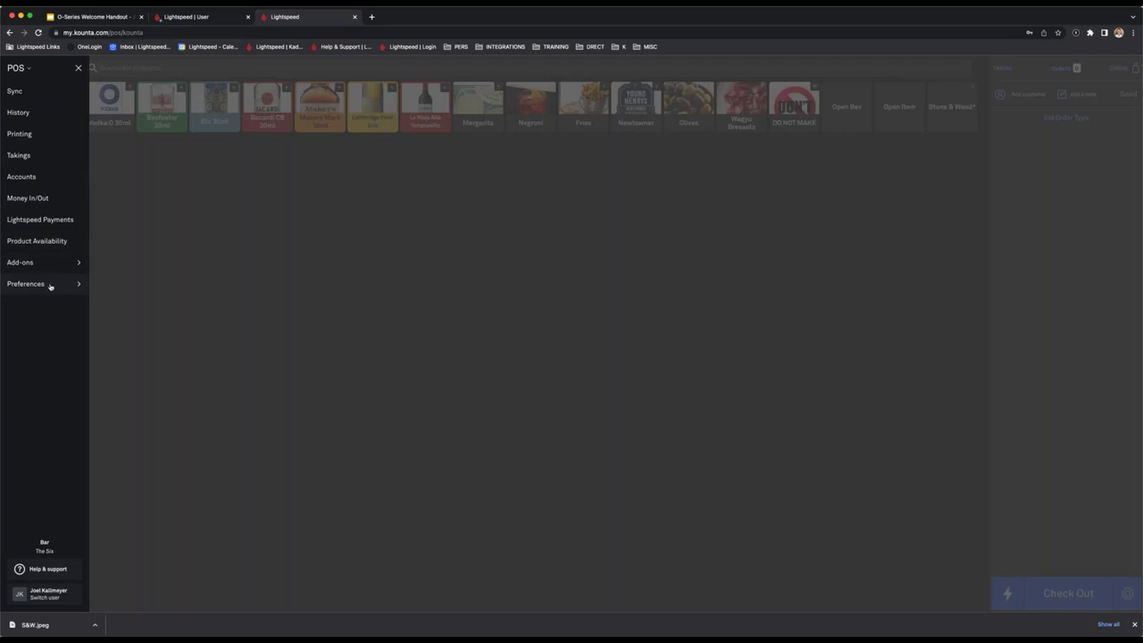
pyautogui.click(50, 286)
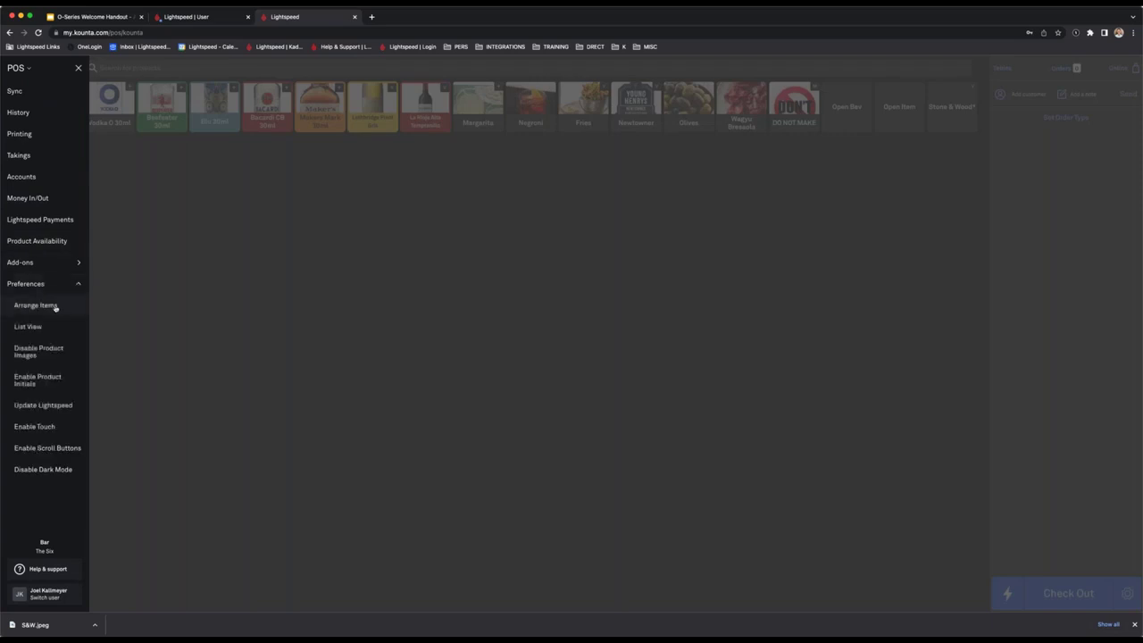
pyautogui.click(36, 306)
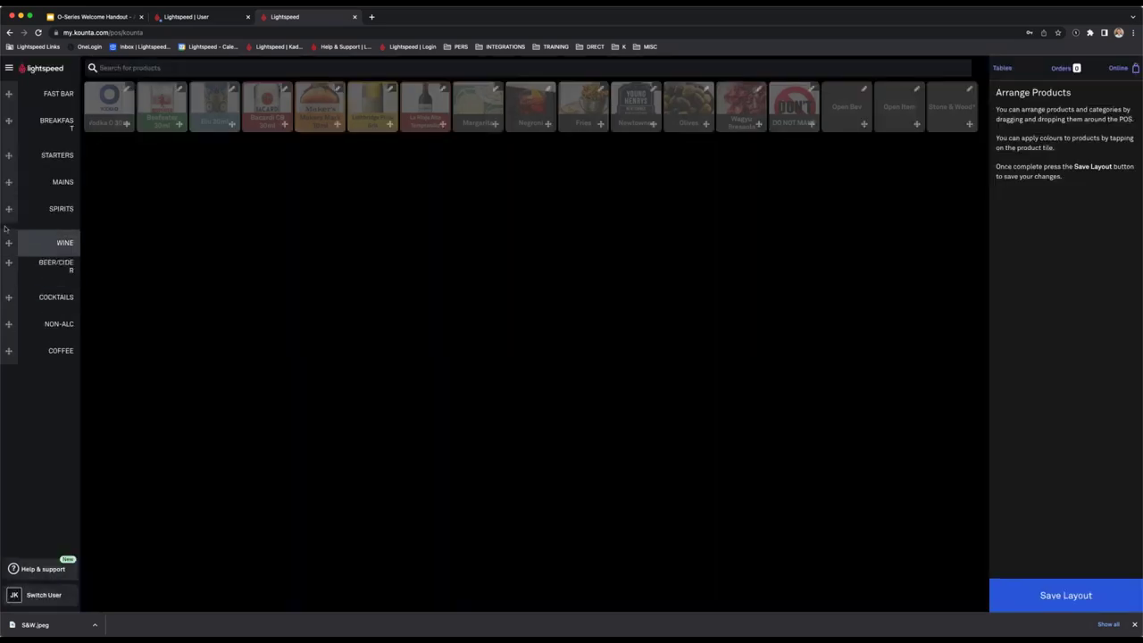
pyautogui.moveTo(4, 228); pyautogui.dragTo(4, 298)
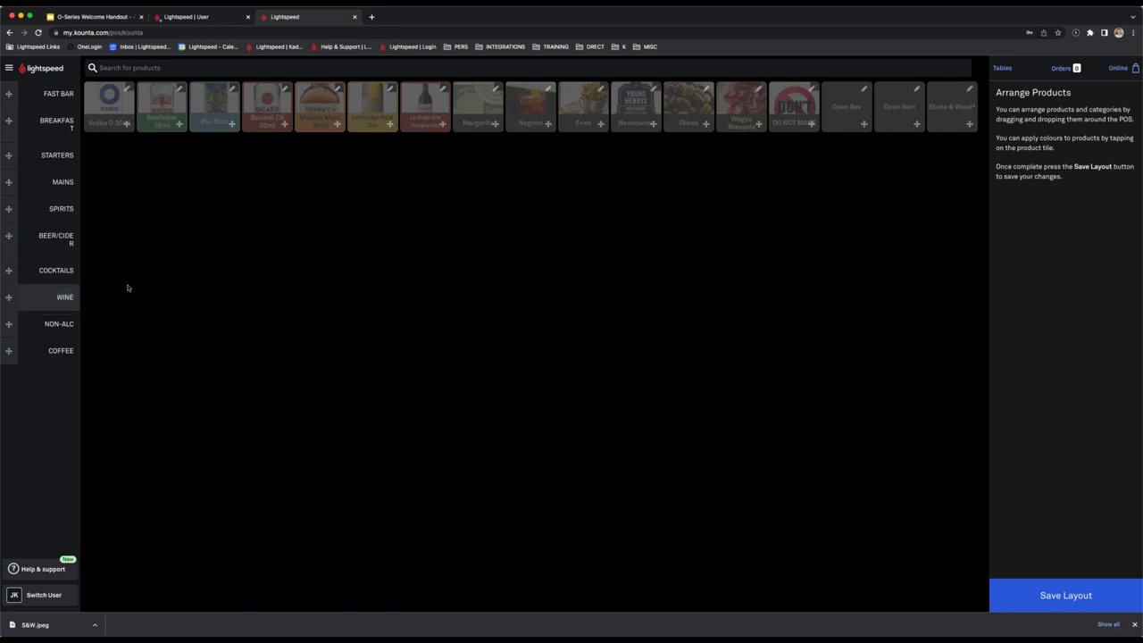
pyautogui.moveTo(218, 114); pyautogui.dragTo(370, 109)
pyautogui.moveTo(465, 105); pyautogui.dragTo(471, 104)
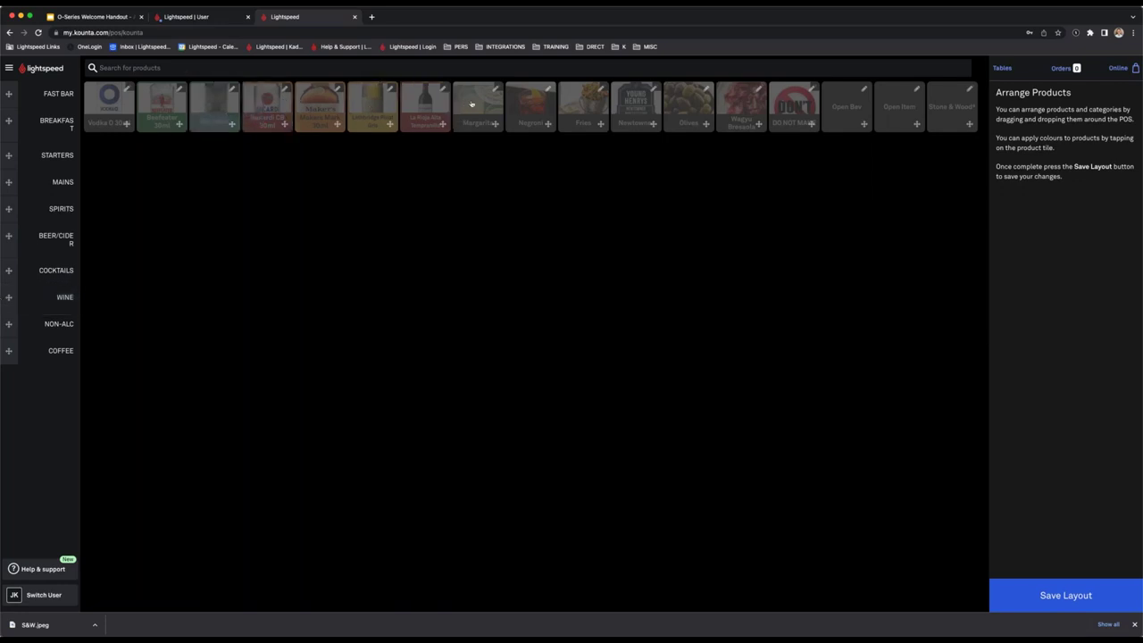
# Dismiss the Lava Cake colour options unchanged and save the product layout.
pyautogui.click(472, 104)
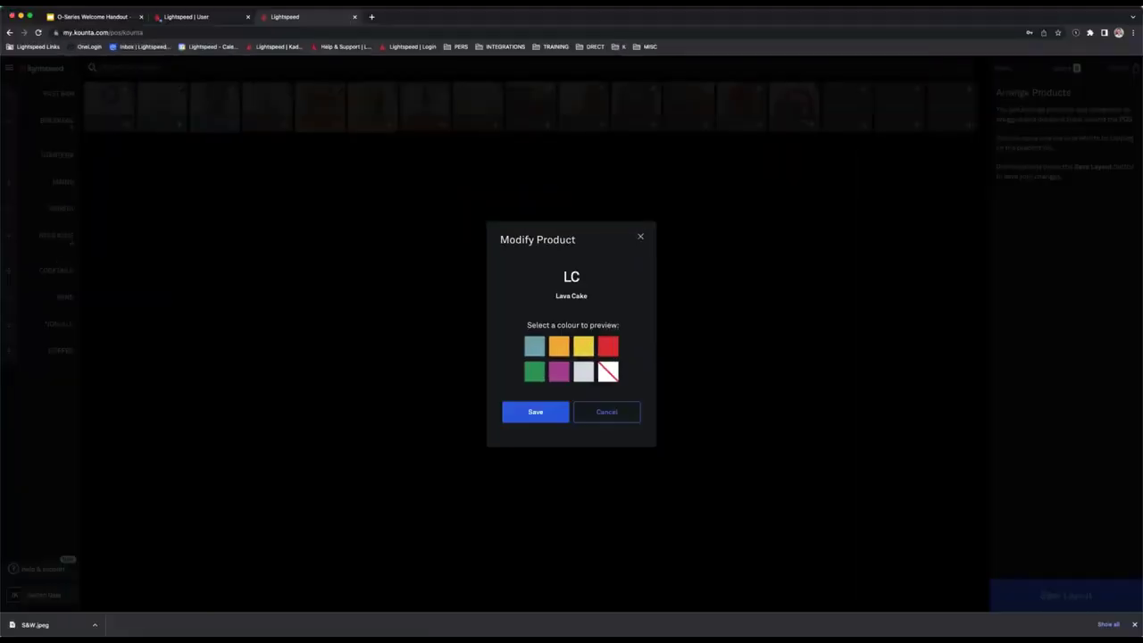
pyautogui.click(640, 236)
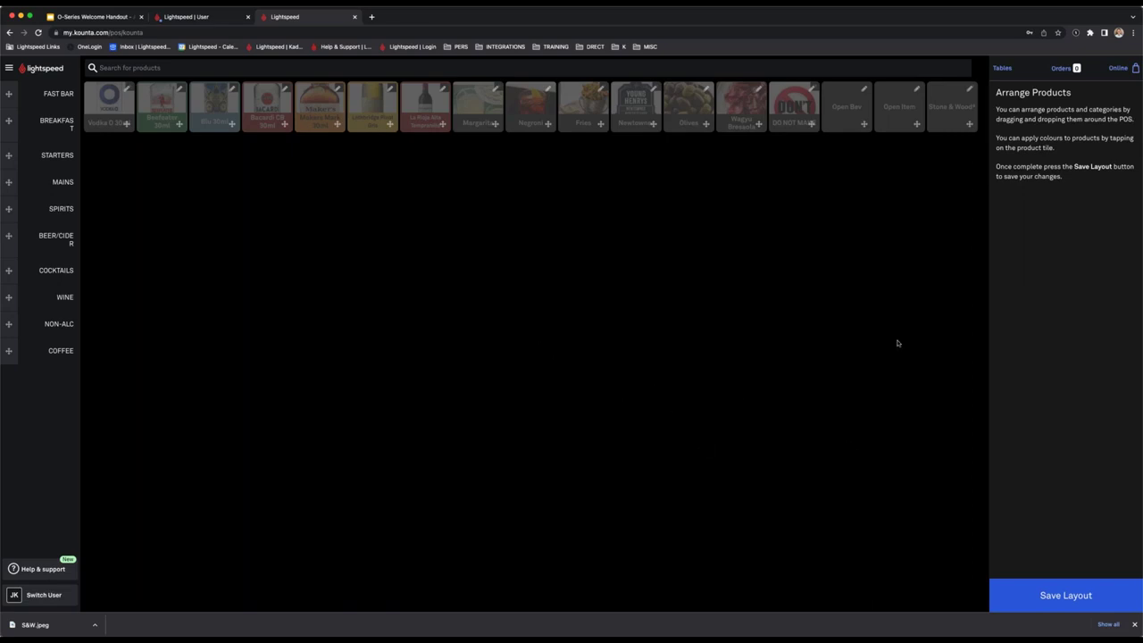
pyautogui.click(1067, 592)
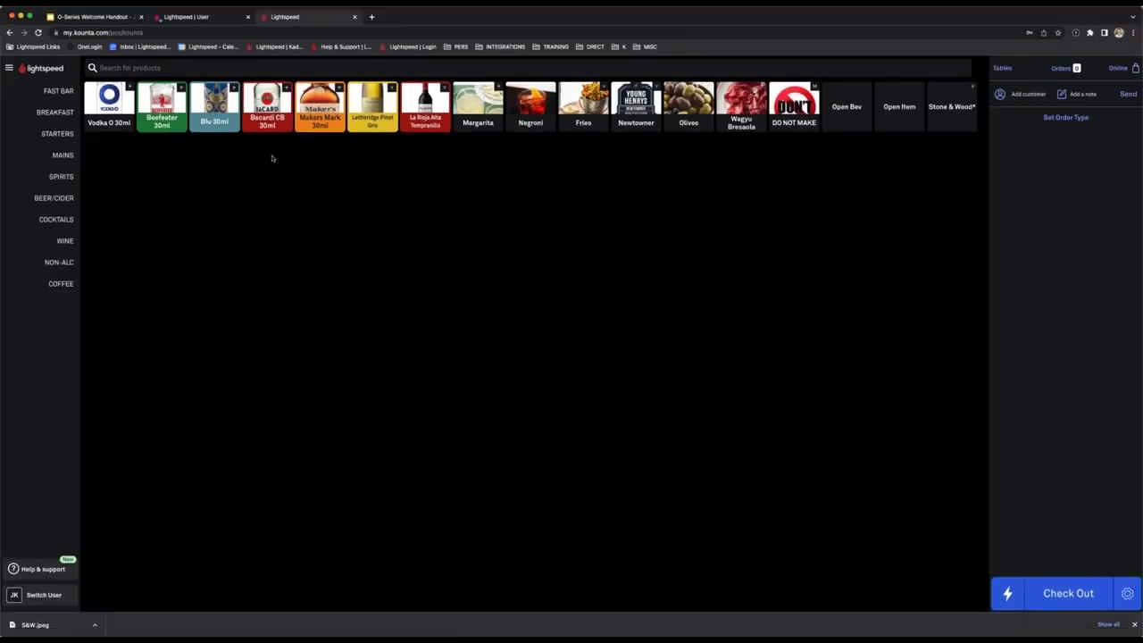
# Switch to an iPad-size preview and open the Back Office Features list of add-ons.
pyautogui.press('super+alt+i')
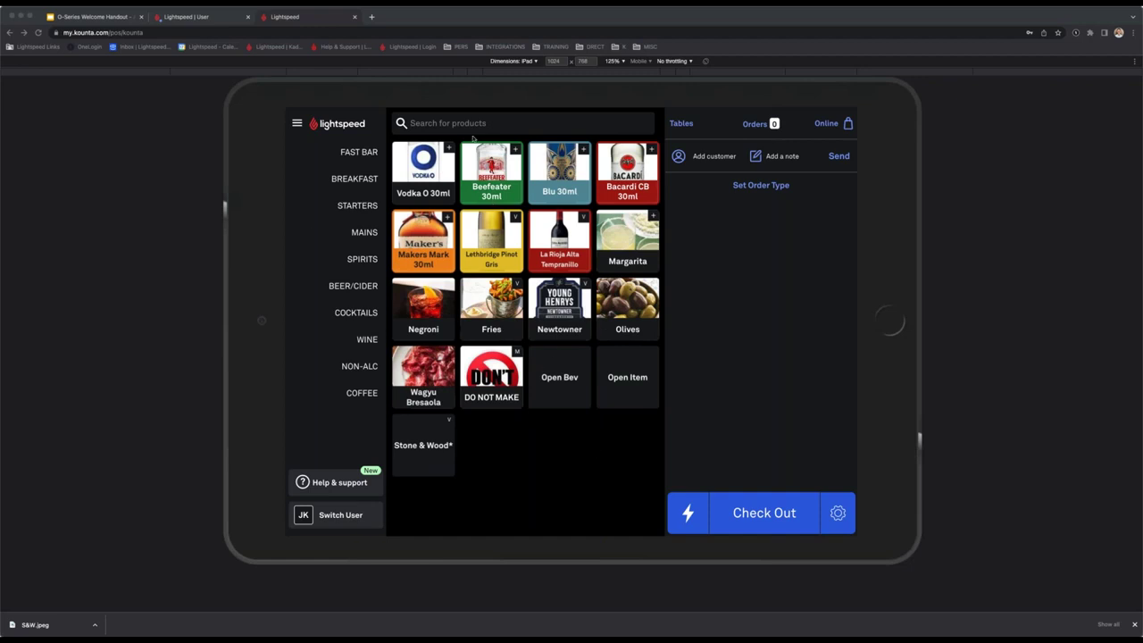
pyautogui.click(211, 19)
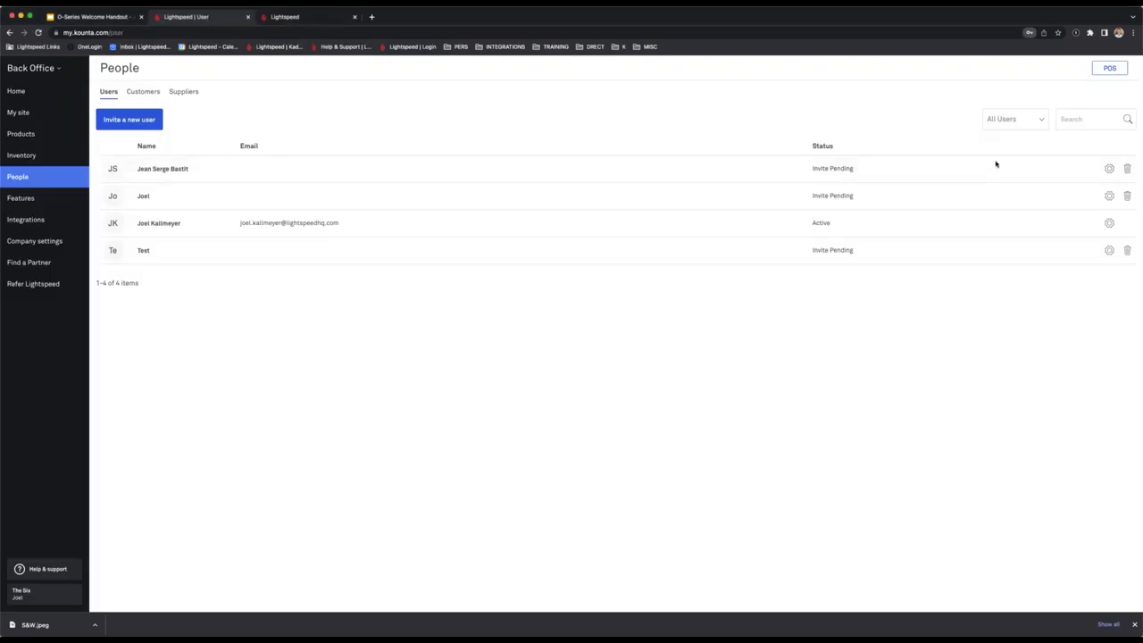
pyautogui.click(41, 205)
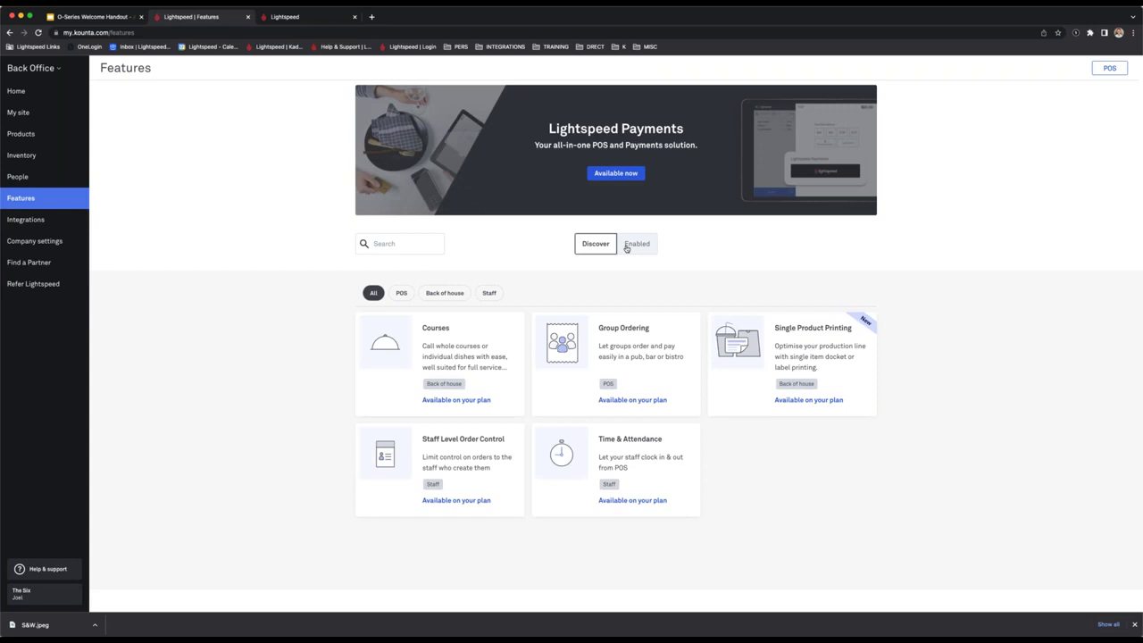
pyautogui.click(627, 249)
pyautogui.scroll(-1, 684, 468)
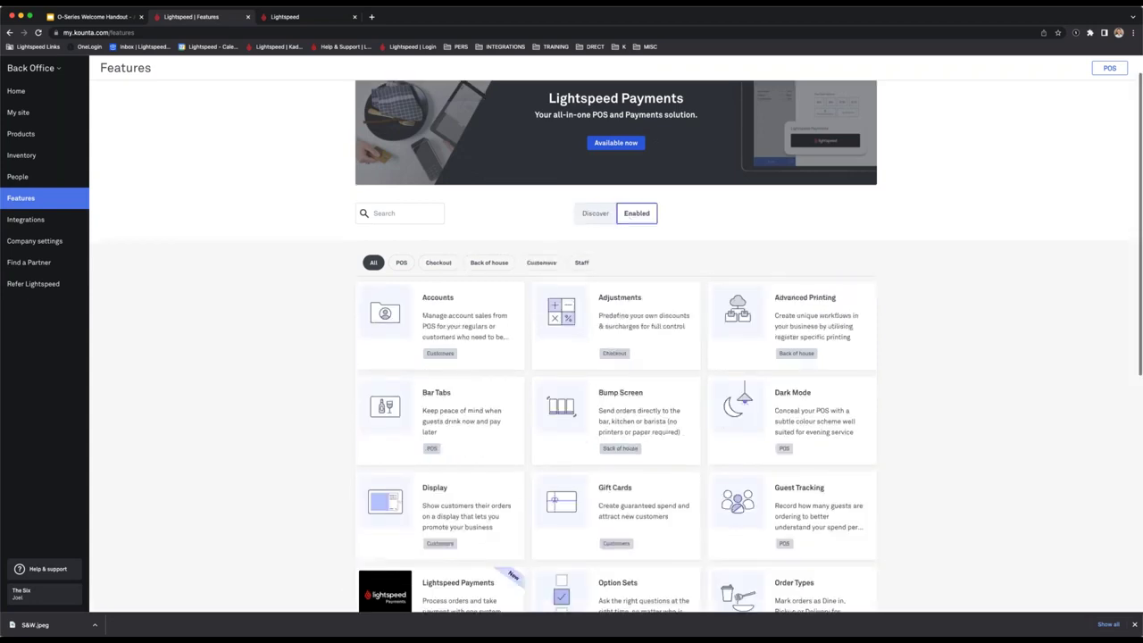
pyautogui.scroll(-3, 684, 467)
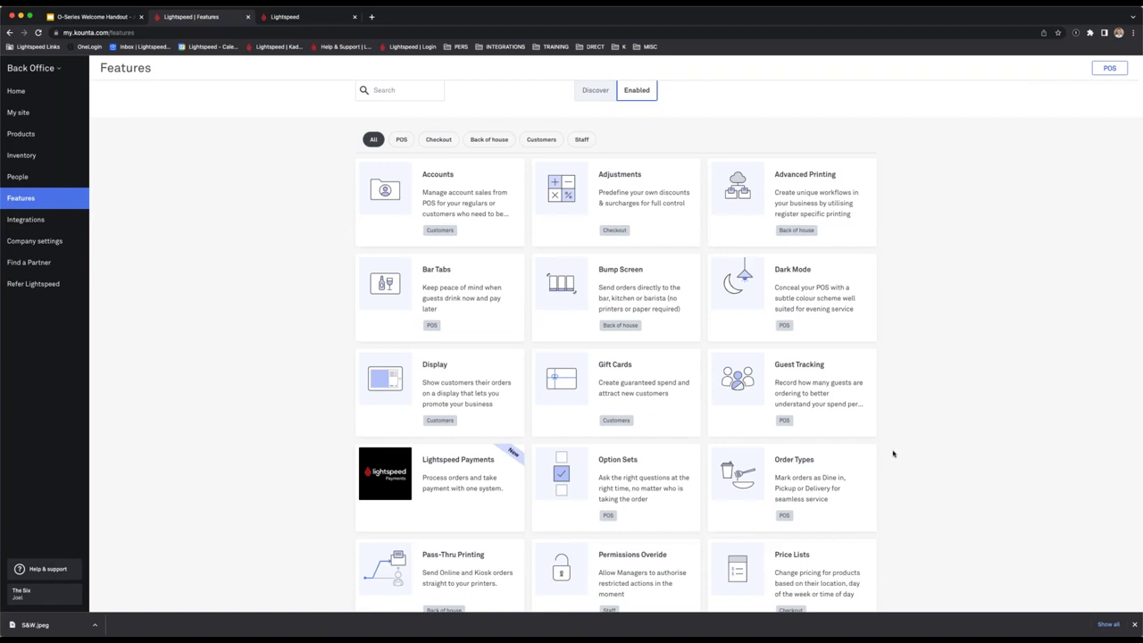
pyautogui.scroll(1, 815, 466)
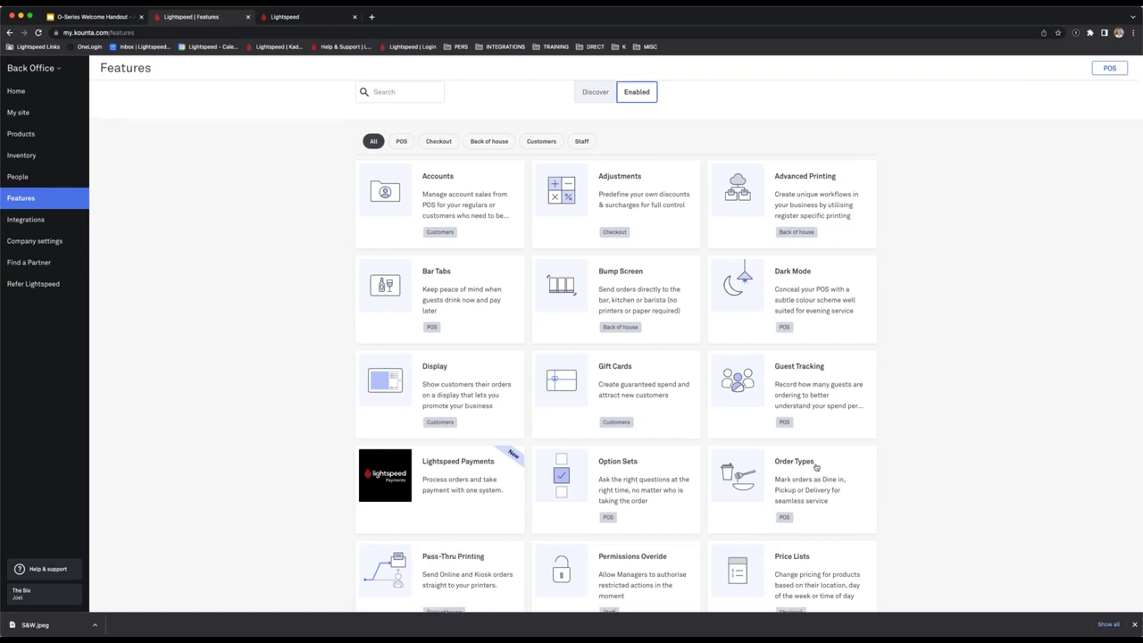
pyautogui.scroll(1, 815, 467)
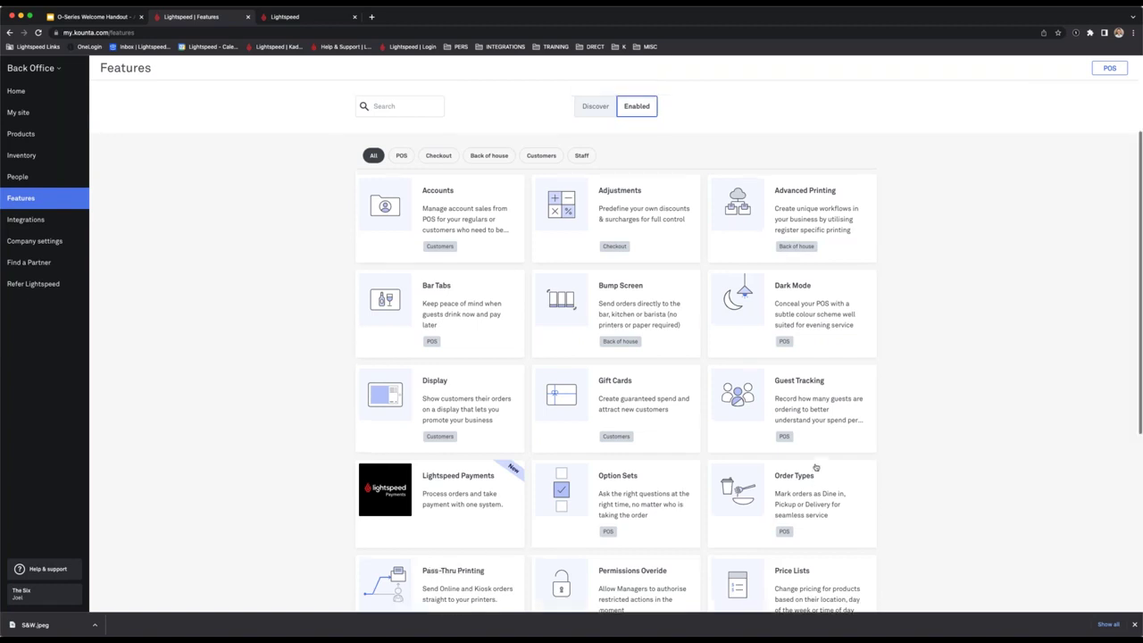
pyautogui.scroll(3, 815, 467)
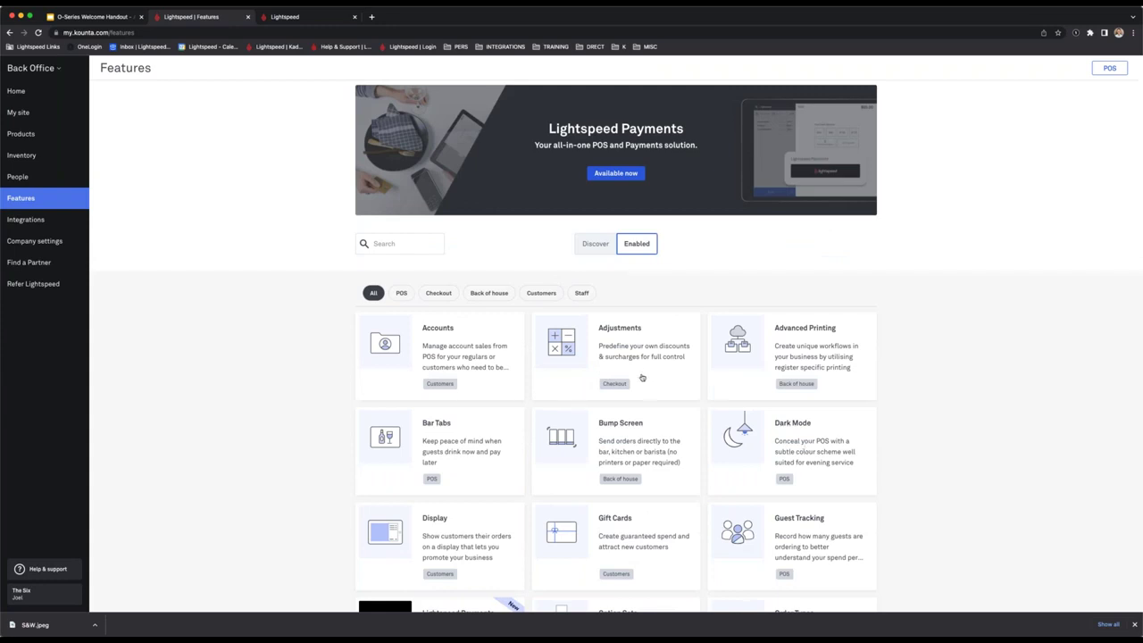
pyautogui.click(784, 443)
pyautogui.click(593, 219)
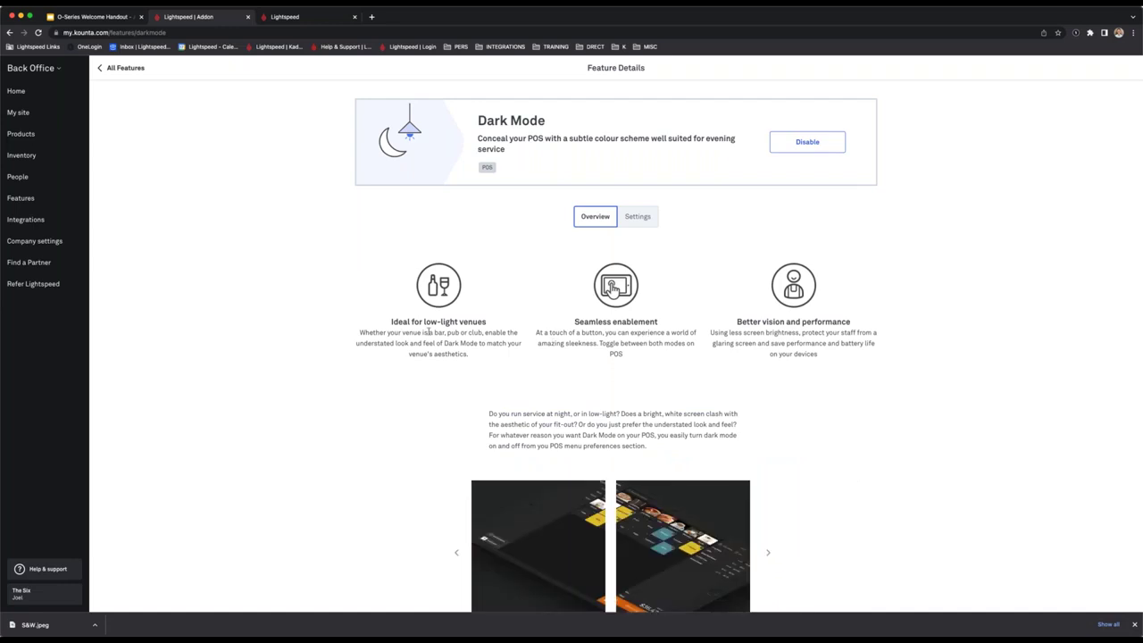
pyautogui.moveTo(412, 332); pyautogui.dragTo(484, 343)
pyautogui.moveTo(684, 382); pyautogui.dragTo(895, 446)
pyautogui.click(869, 446)
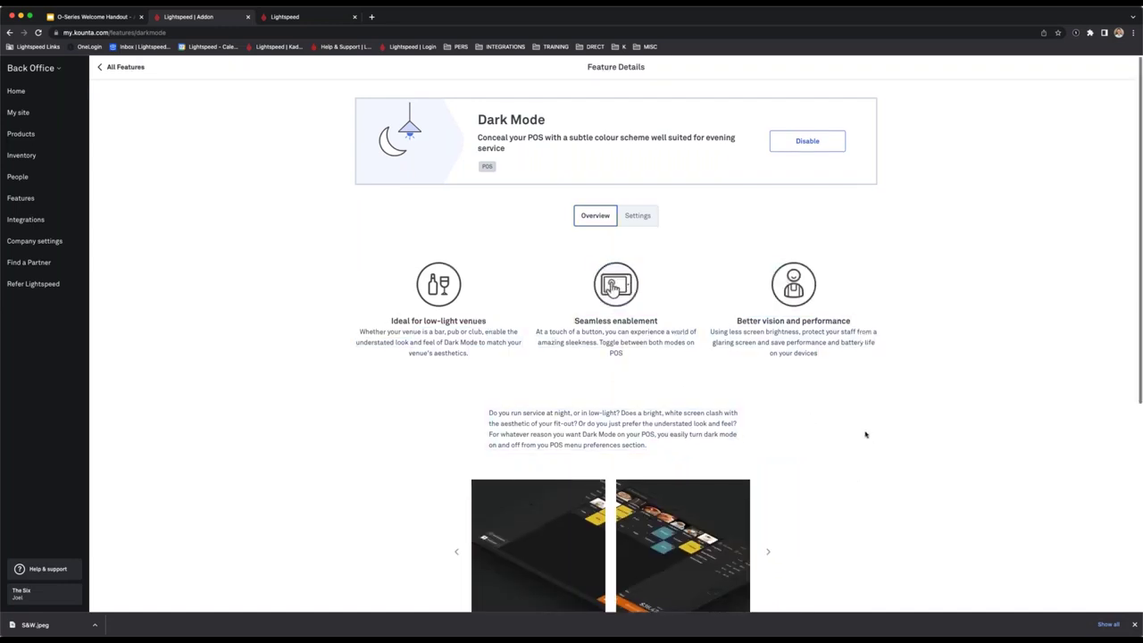
pyautogui.scroll(-1, 862, 431)
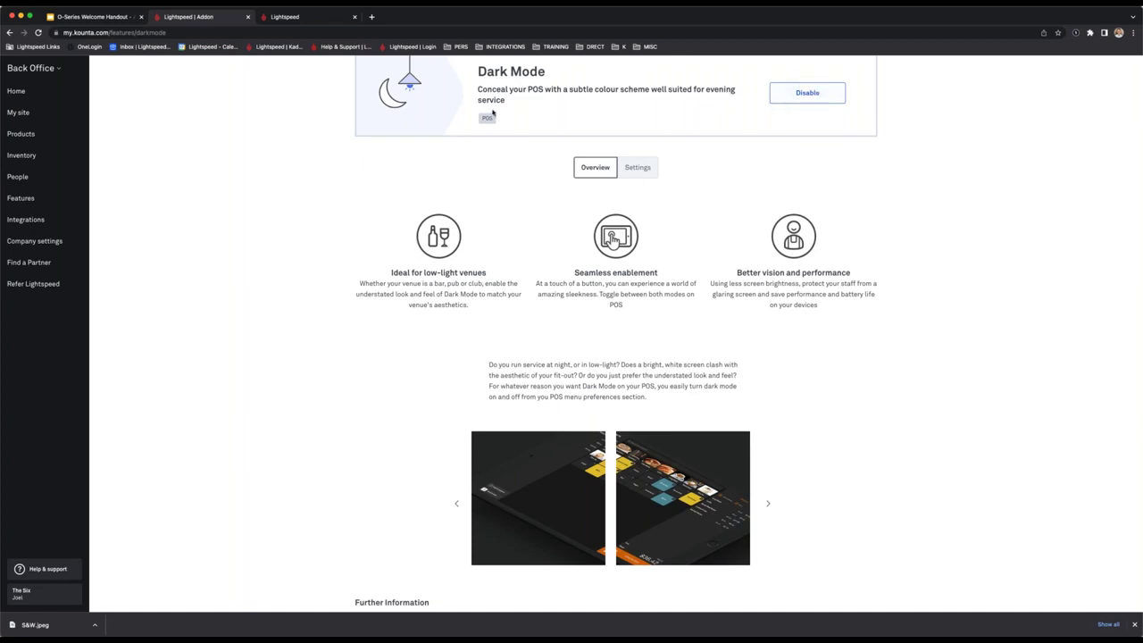
pyautogui.click(304, 16)
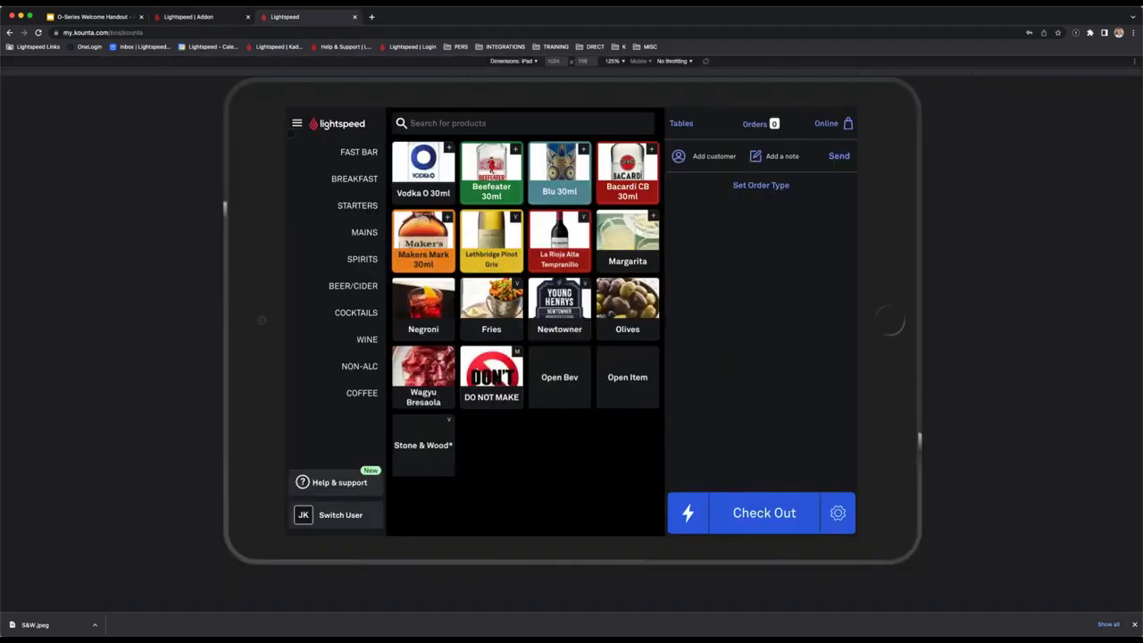
pyautogui.click(296, 123)
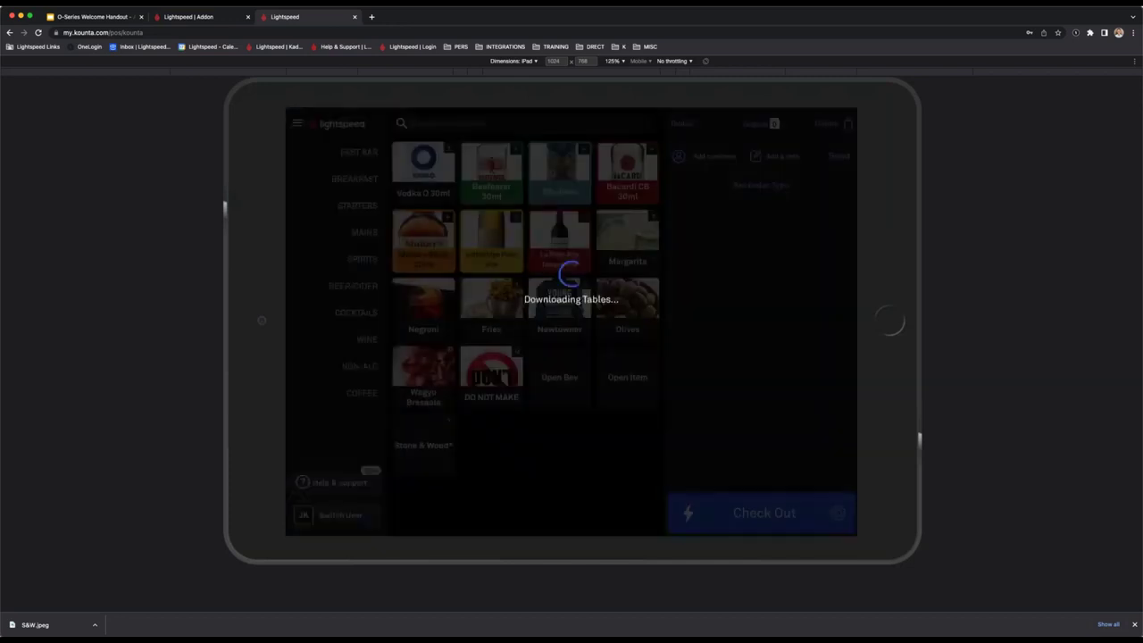
pyautogui.click(196, 17)
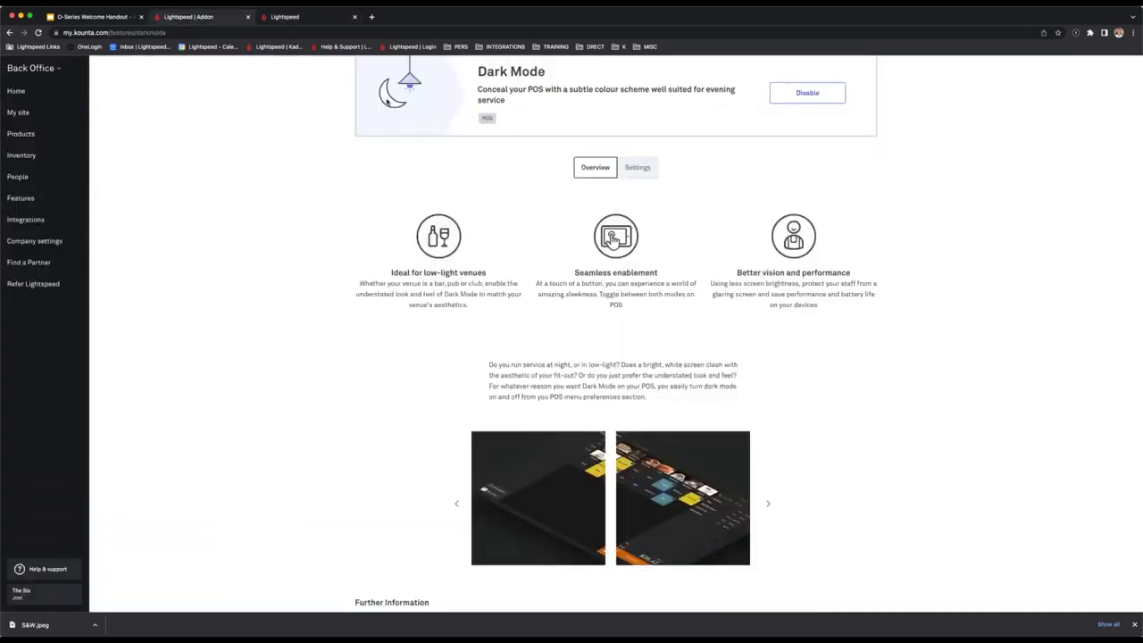
pyautogui.click(53, 202)
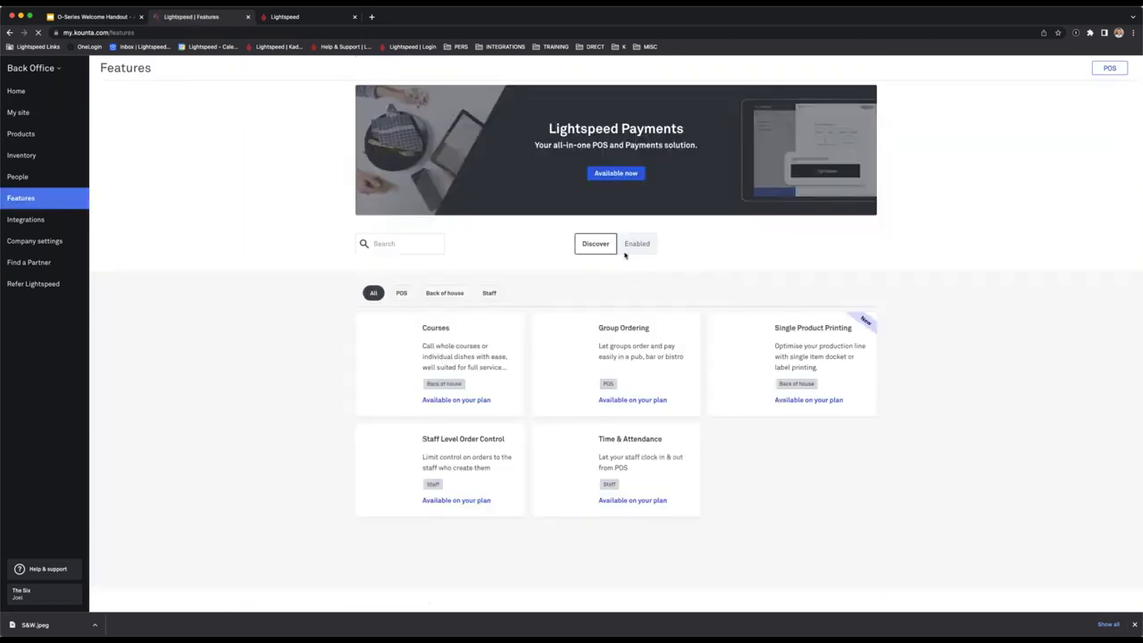
# Filter features to Enabled, view the Adjustments overview, and bring up Help & support.
pyautogui.click(636, 246)
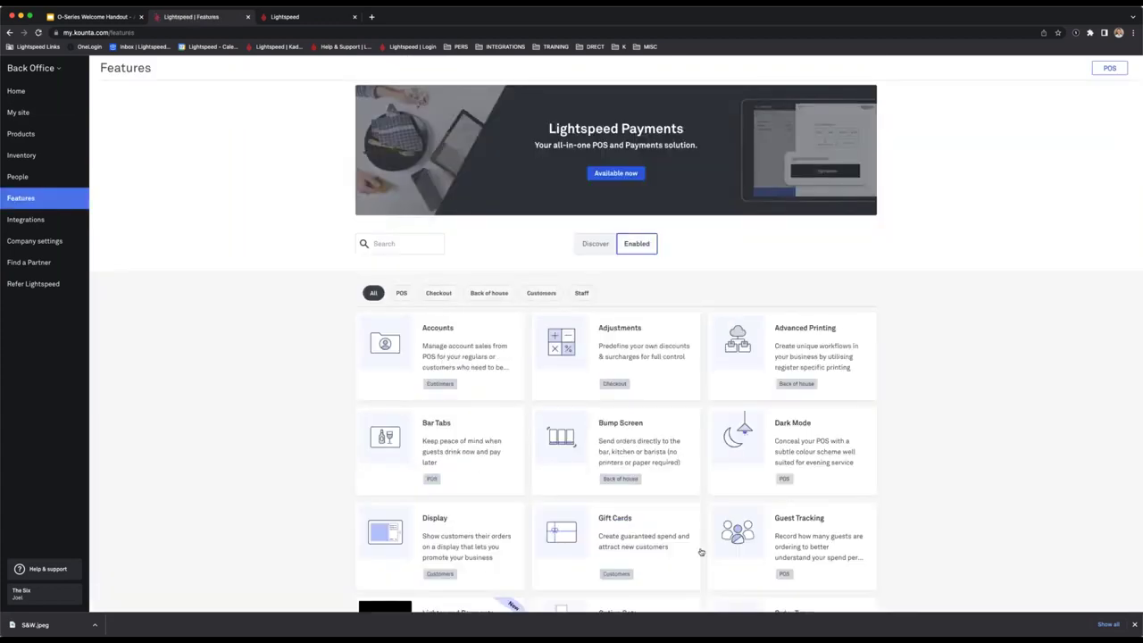
pyautogui.click(642, 350)
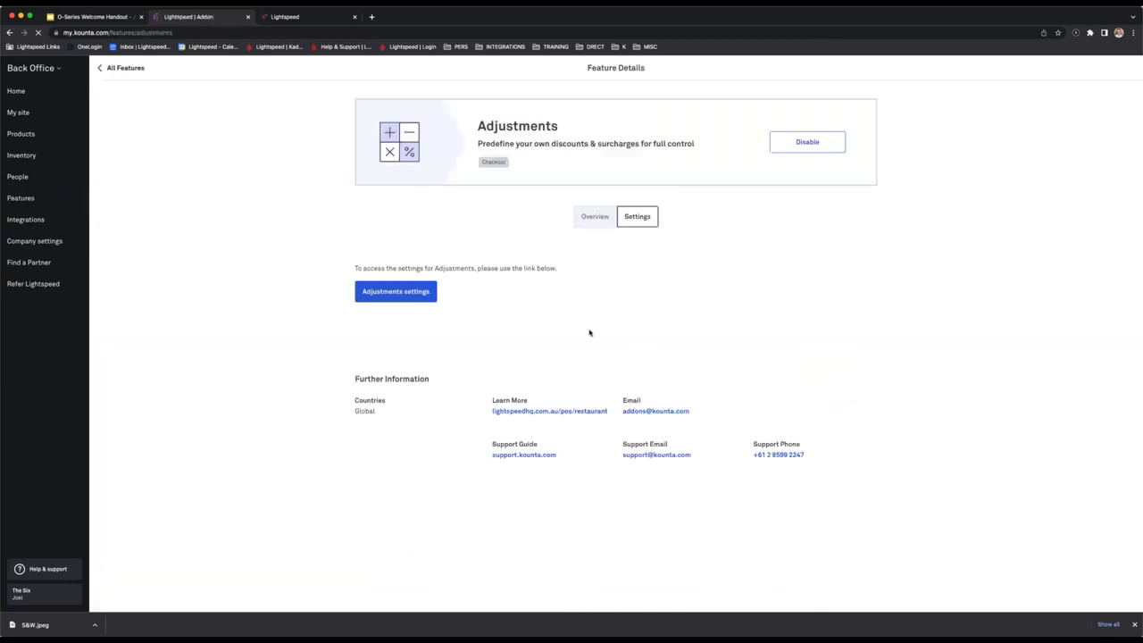
pyautogui.click(585, 220)
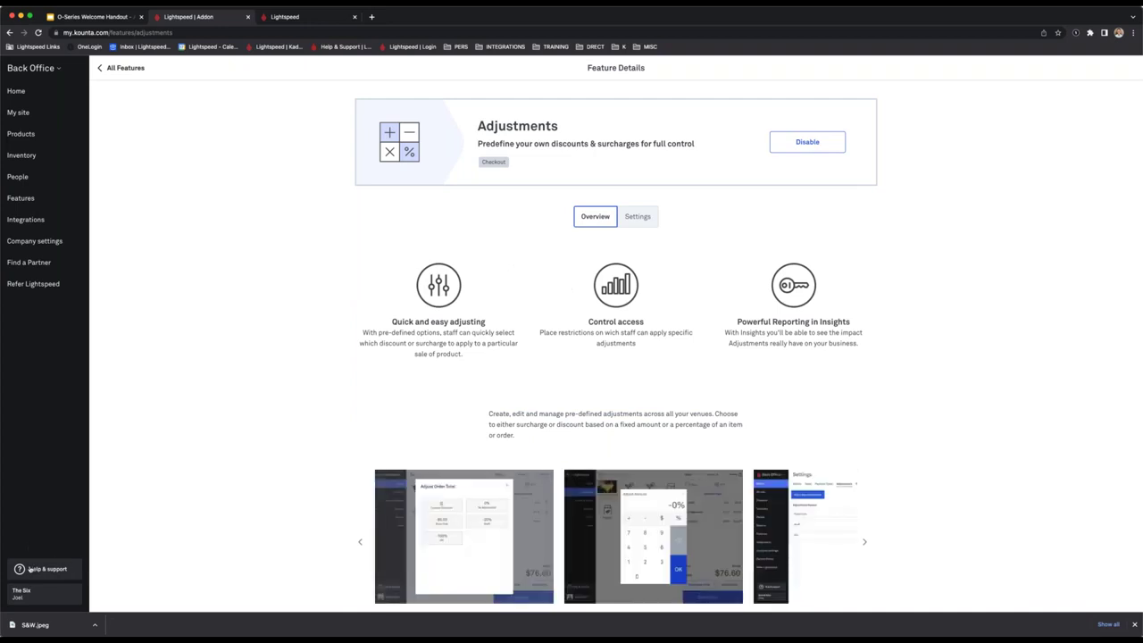
pyautogui.click(301, 18)
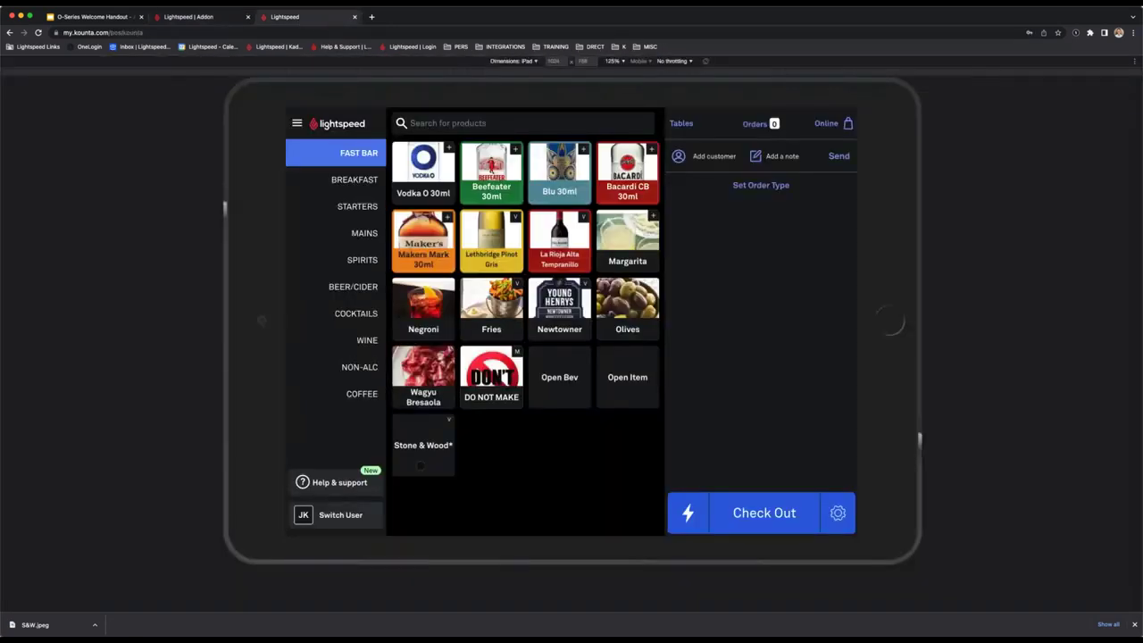
pyautogui.click(189, 16)
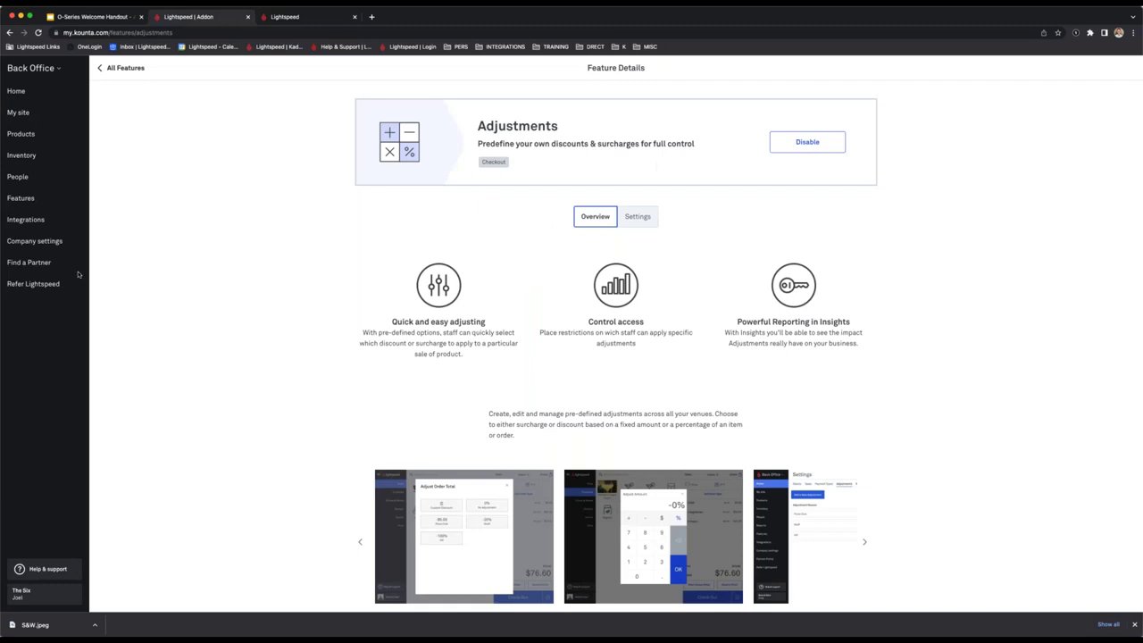
pyautogui.click(66, 575)
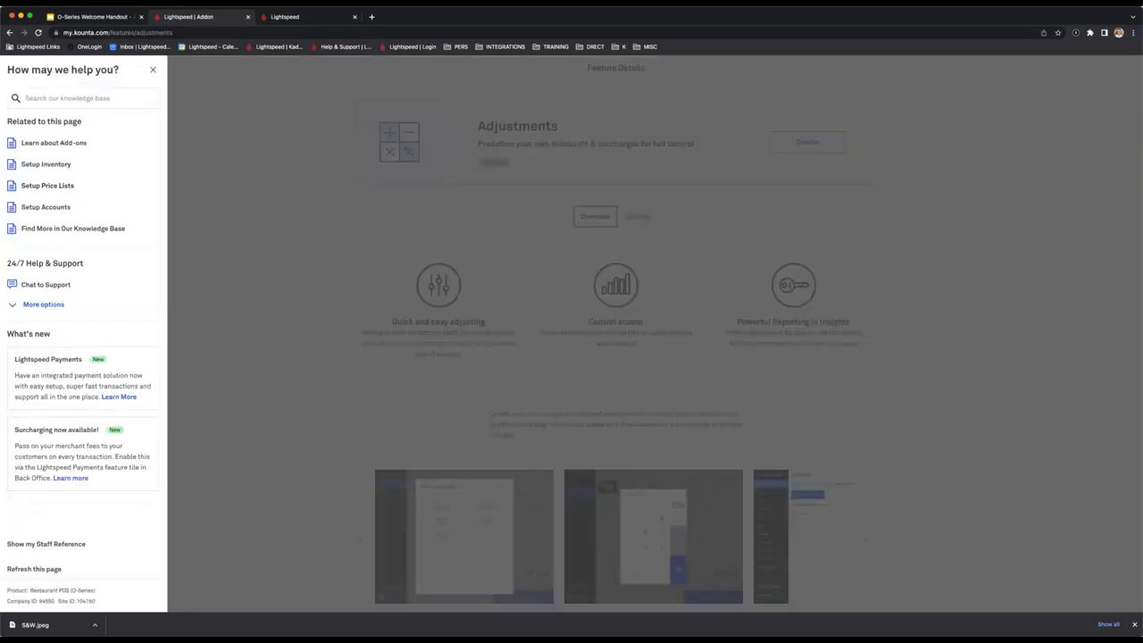
# Search the help centre for 'Adjustments' and read the Setting up Price Adjustments article.
pyautogui.click(69, 97)
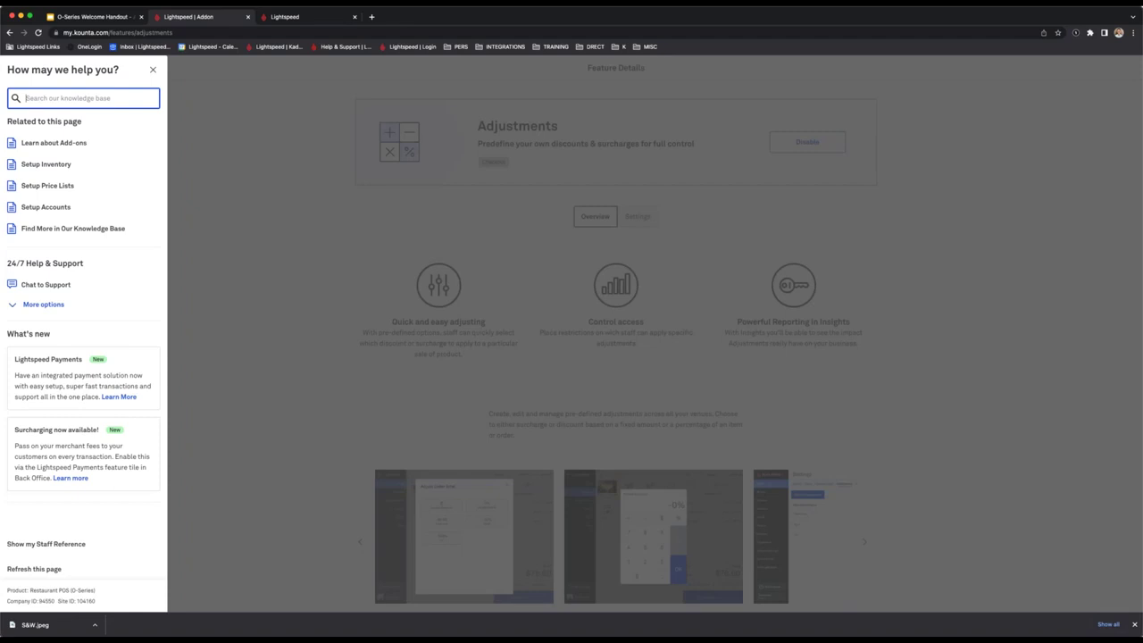
pyautogui.write('Adjustments')
pyautogui.press('Return')
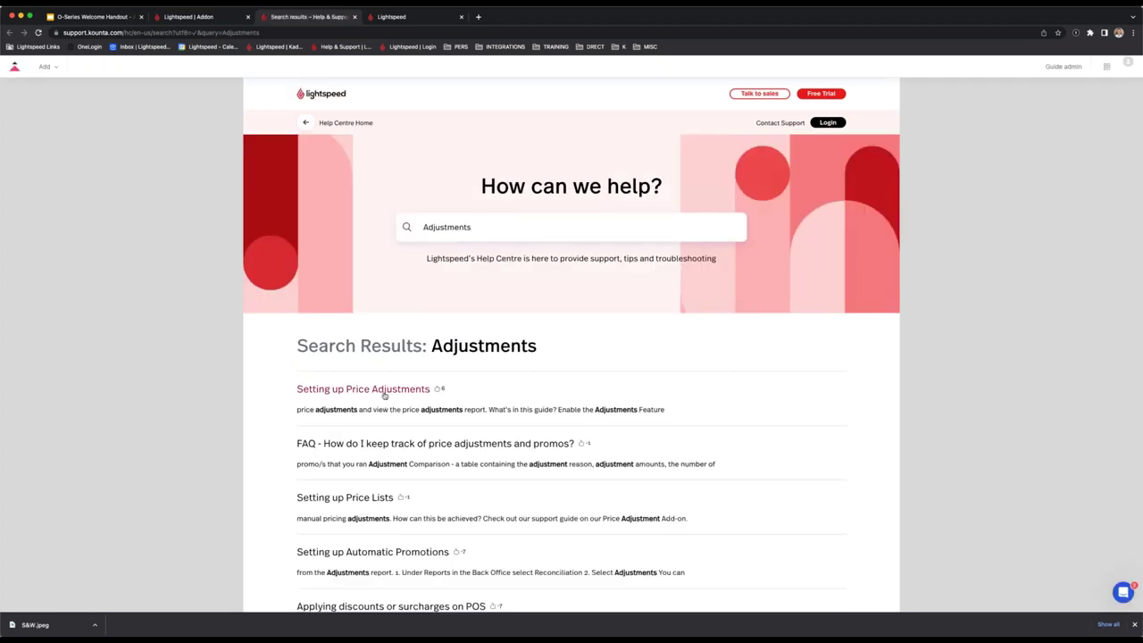
pyautogui.scroll(-1, 385, 396)
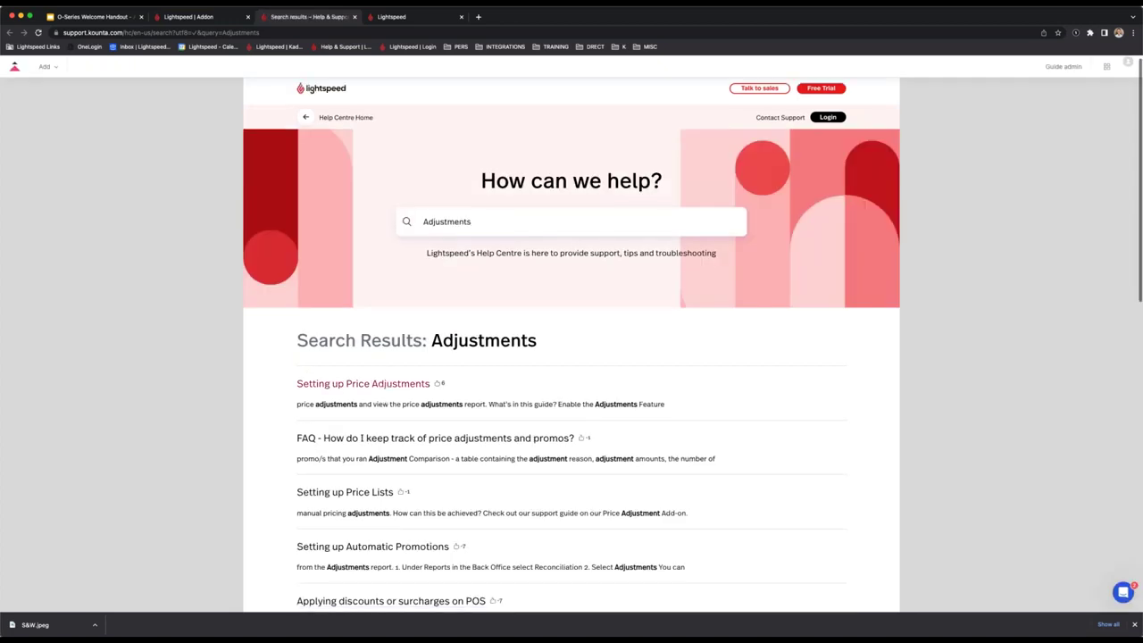
pyautogui.scroll(-2, 375, 384)
pyautogui.click(375, 312)
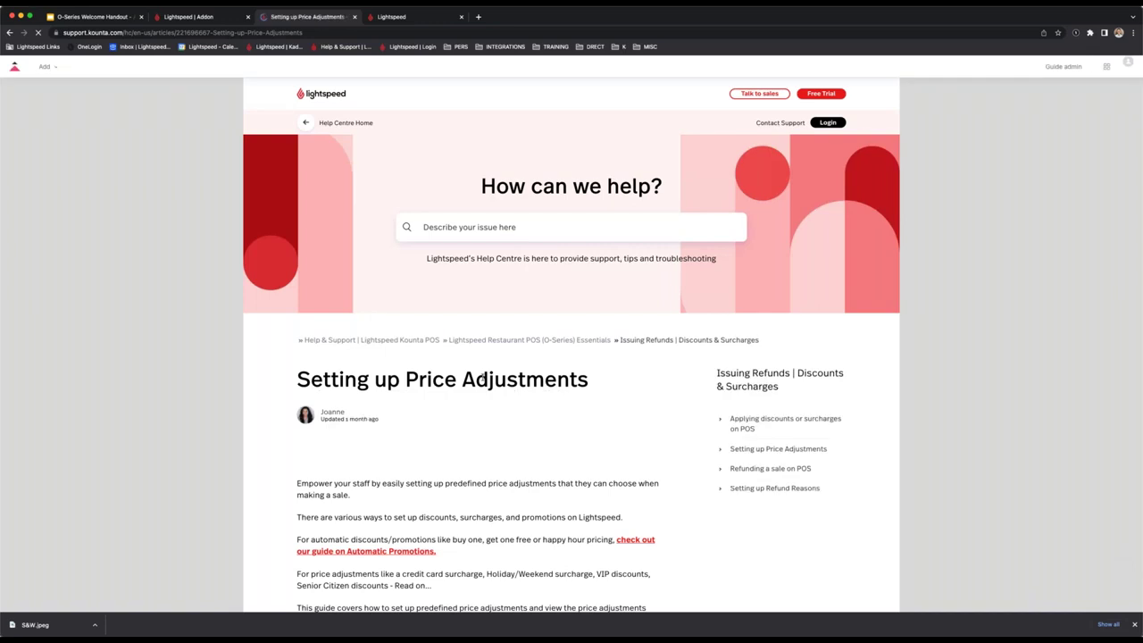
pyautogui.scroll(-1, 482, 378)
pyautogui.scroll(-3, 483, 377)
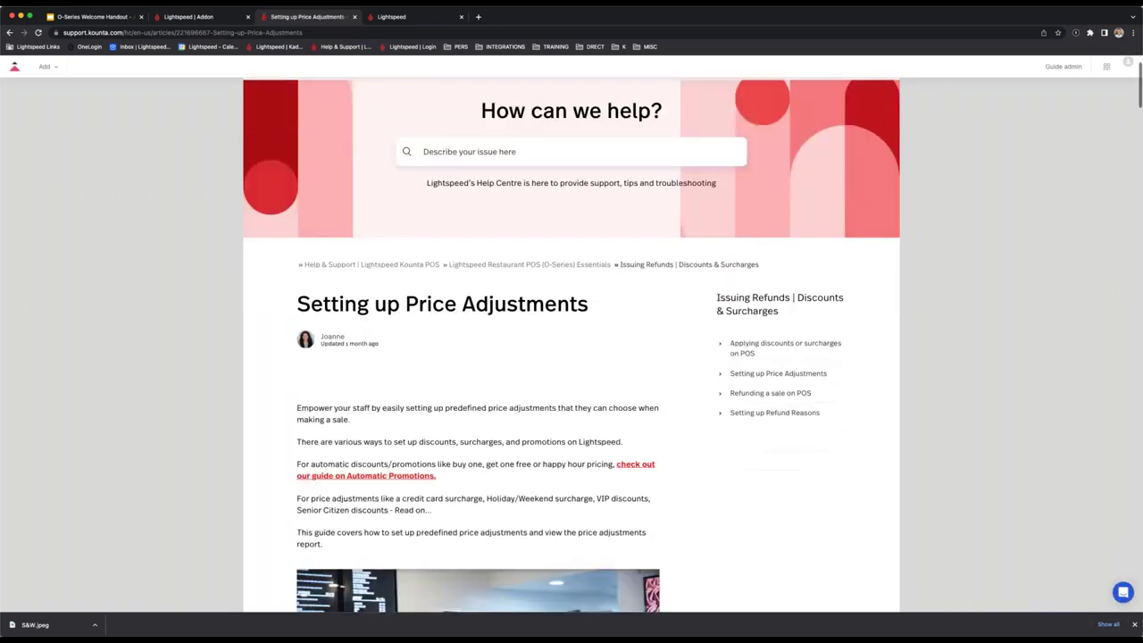
pyautogui.scroll(-5, 571, 348)
pyautogui.scroll(-1, 492, 393)
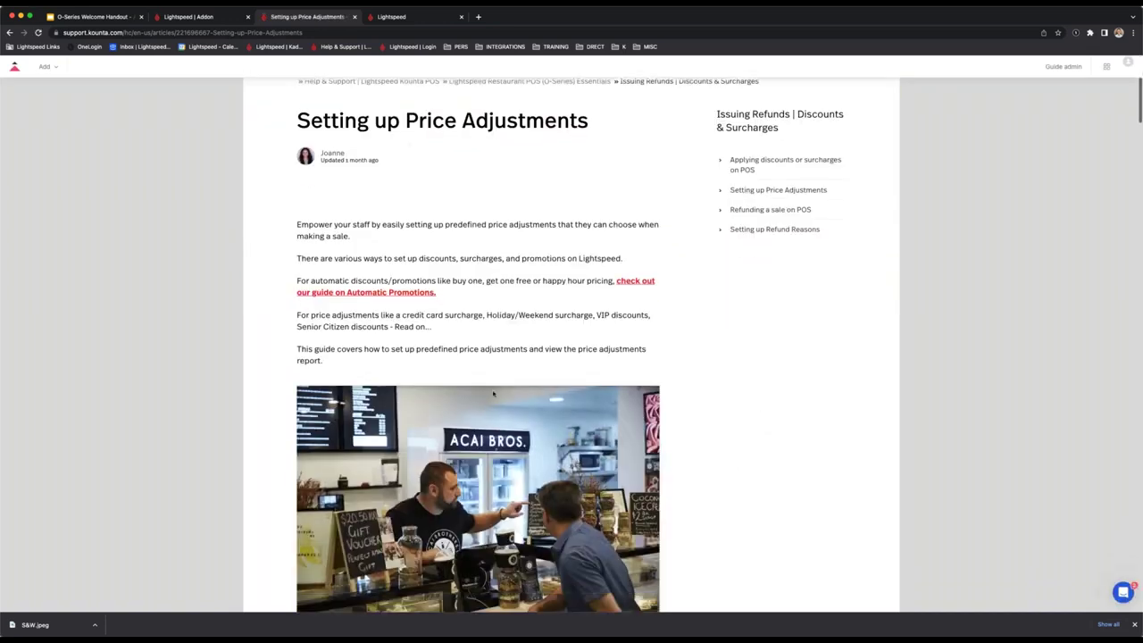
pyautogui.scroll(-10, 496, 386)
pyautogui.scroll(-4, 503, 375)
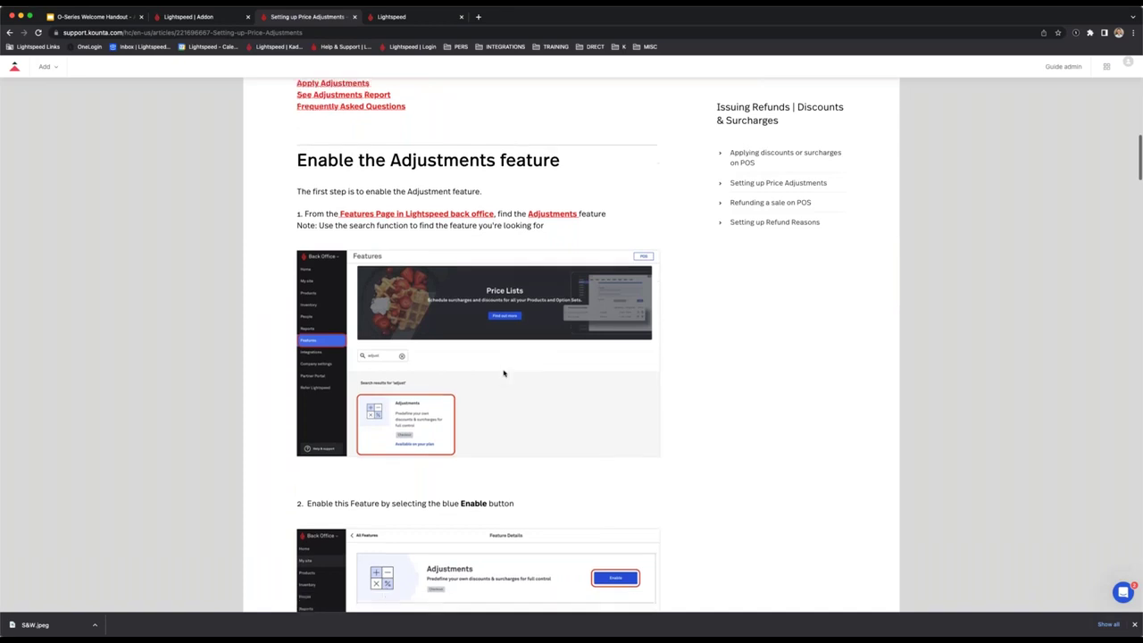
# Start a new support chat on the Hardware topic, then close it.
pyautogui.click(198, 16)
pyautogui.click(149, 97)
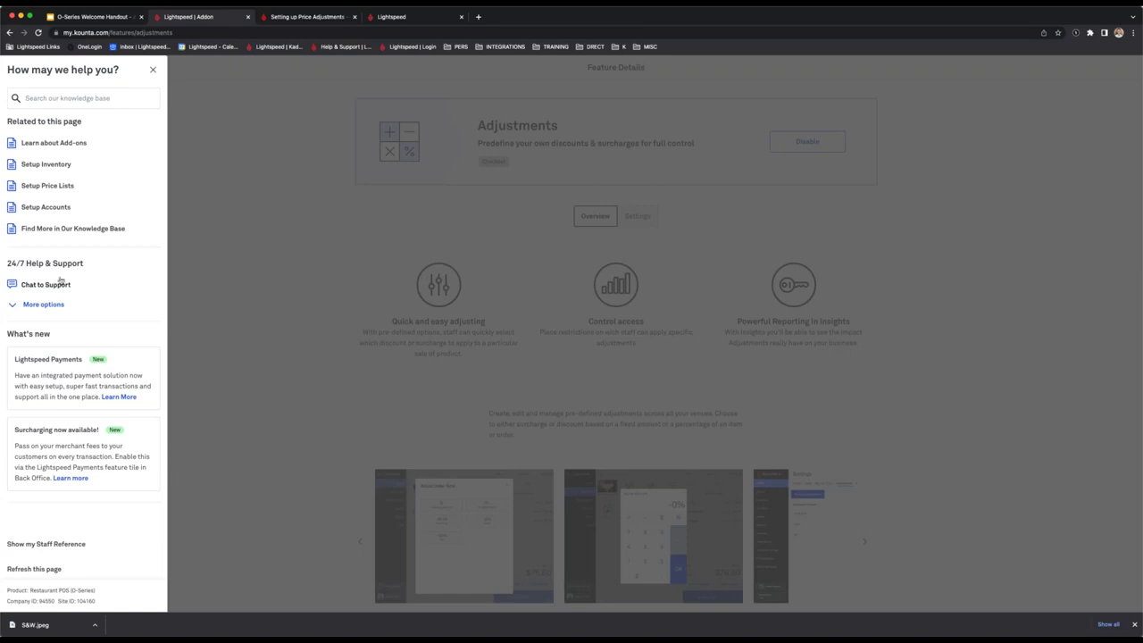
pyautogui.click(62, 284)
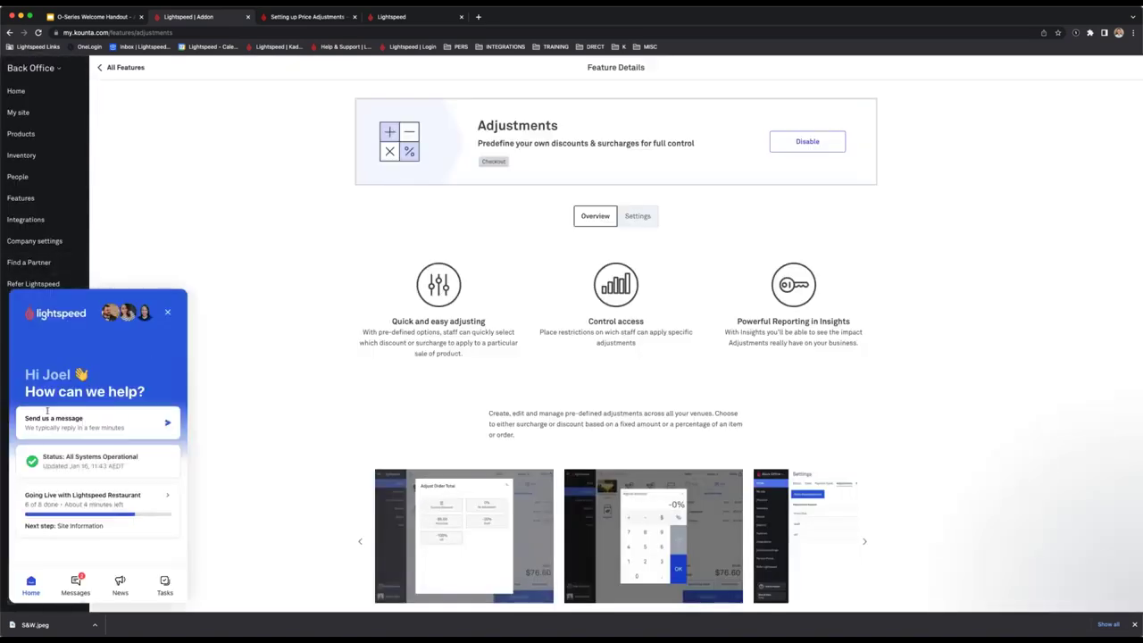
pyautogui.click(143, 423)
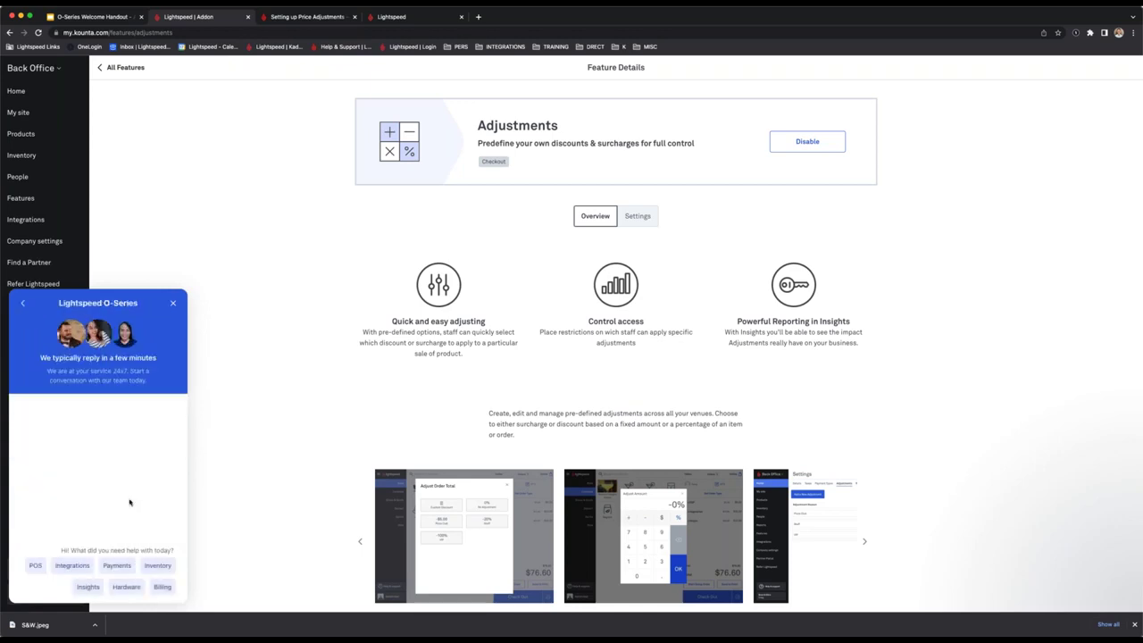
pyautogui.click(131, 590)
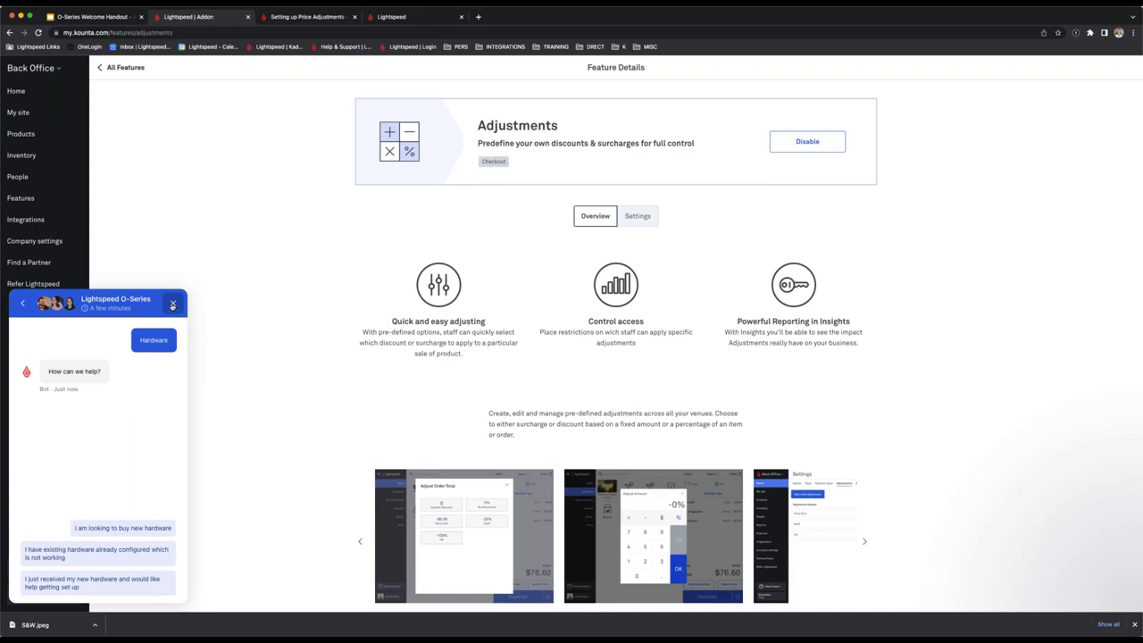
pyautogui.click(173, 304)
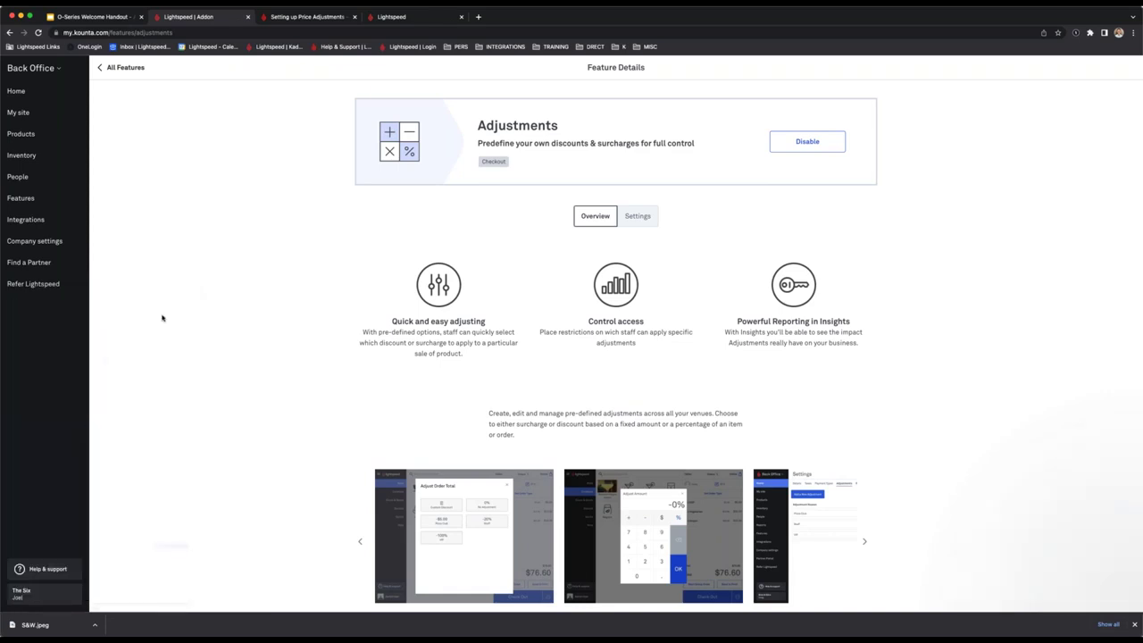
# Check the POS help and support chat options, then return to the Back Office Adjustments page.
pyautogui.moveTo(390, 16); pyautogui.dragTo(284, 16)
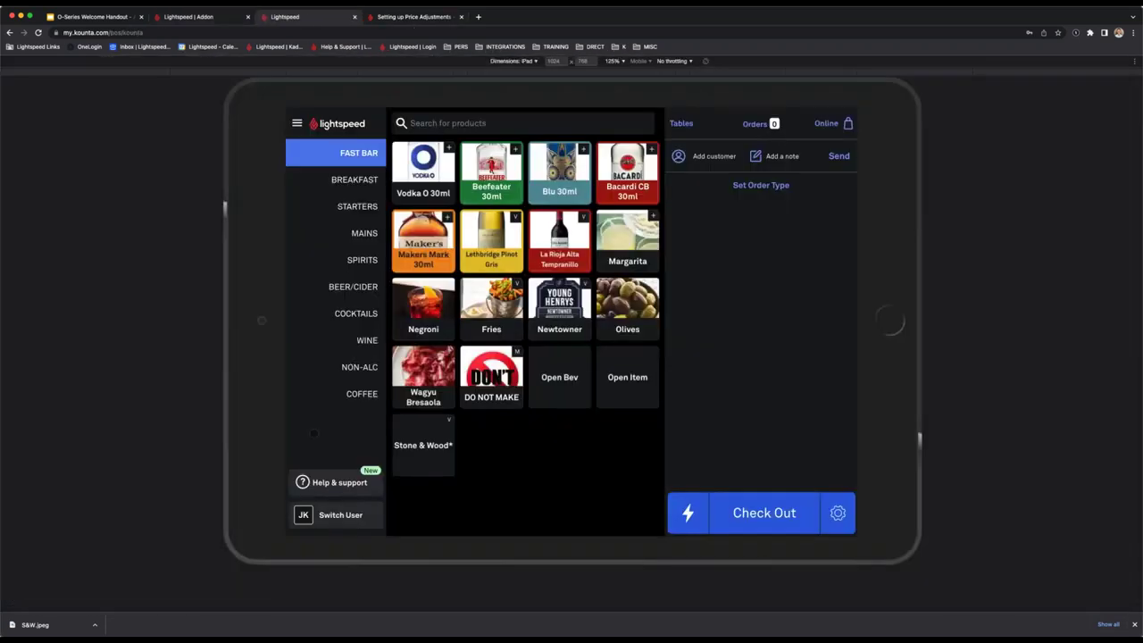
pyautogui.click(339, 482)
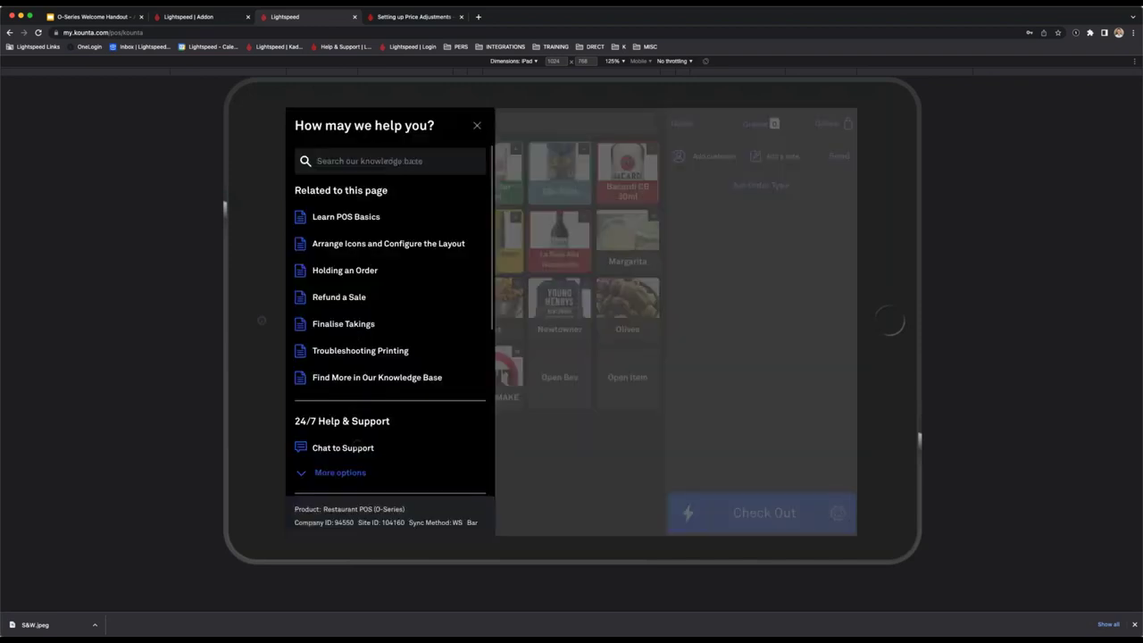
pyautogui.click(357, 446)
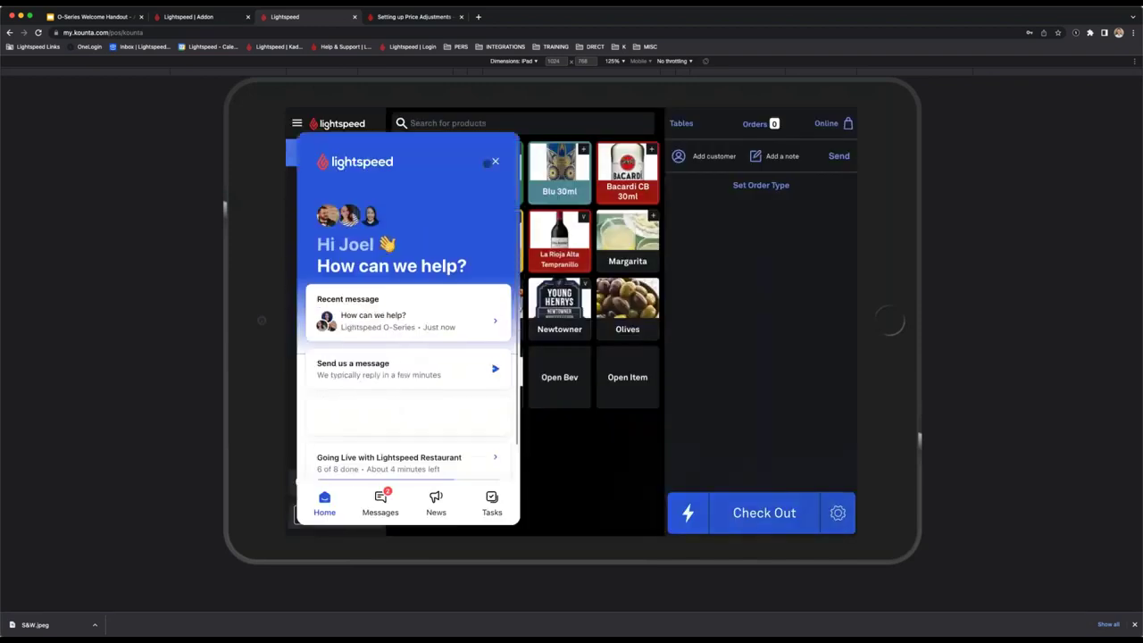
pyautogui.click(496, 162)
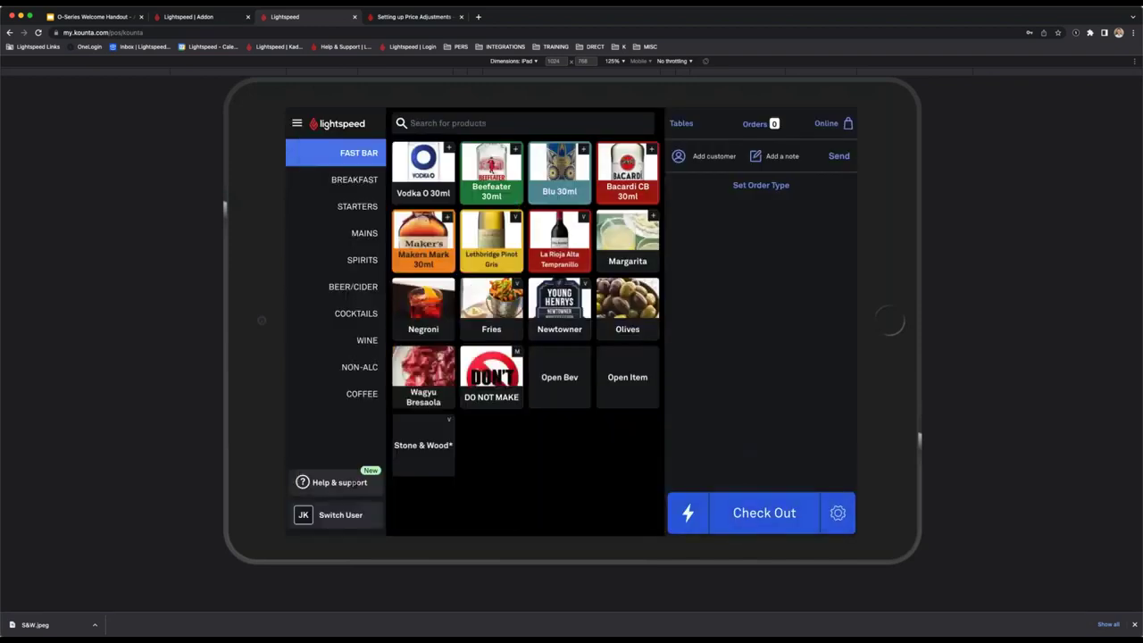
pyautogui.click(350, 482)
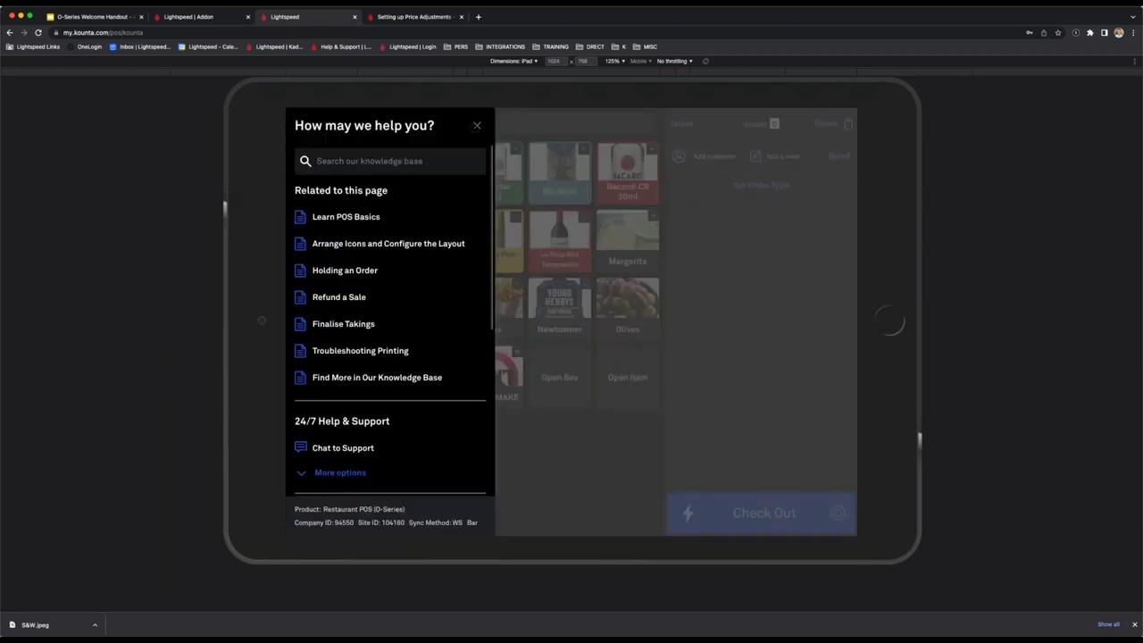
pyautogui.press('Escape')
pyautogui.click(228, 22)
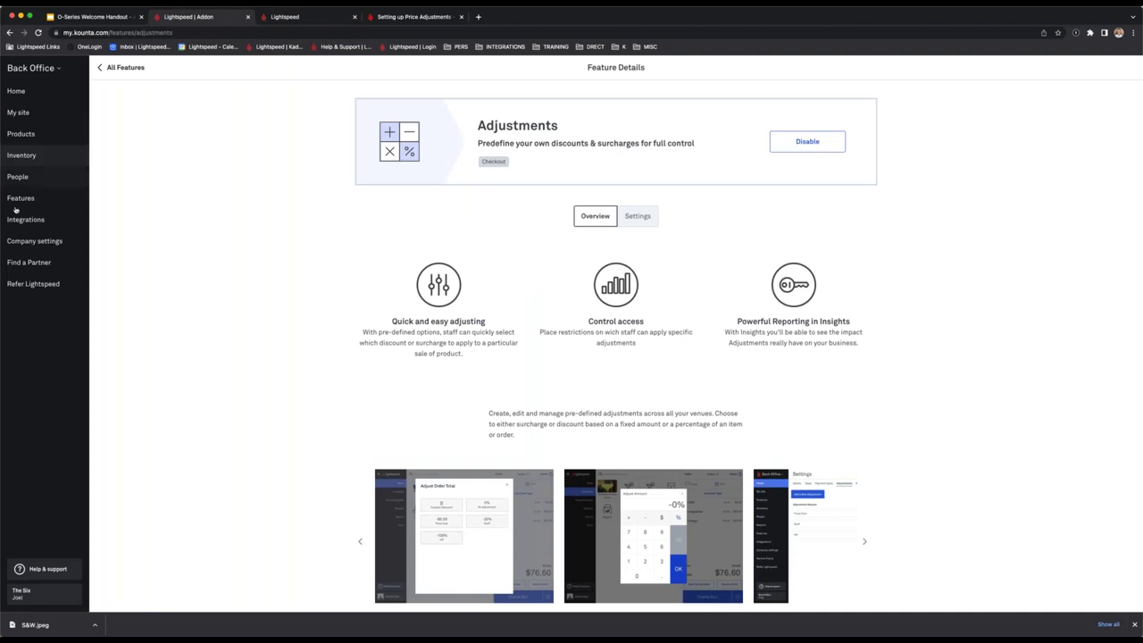
# Filter Integrations to Enabled Accounting ones and open the Xero integration card.
pyautogui.click(21, 198)
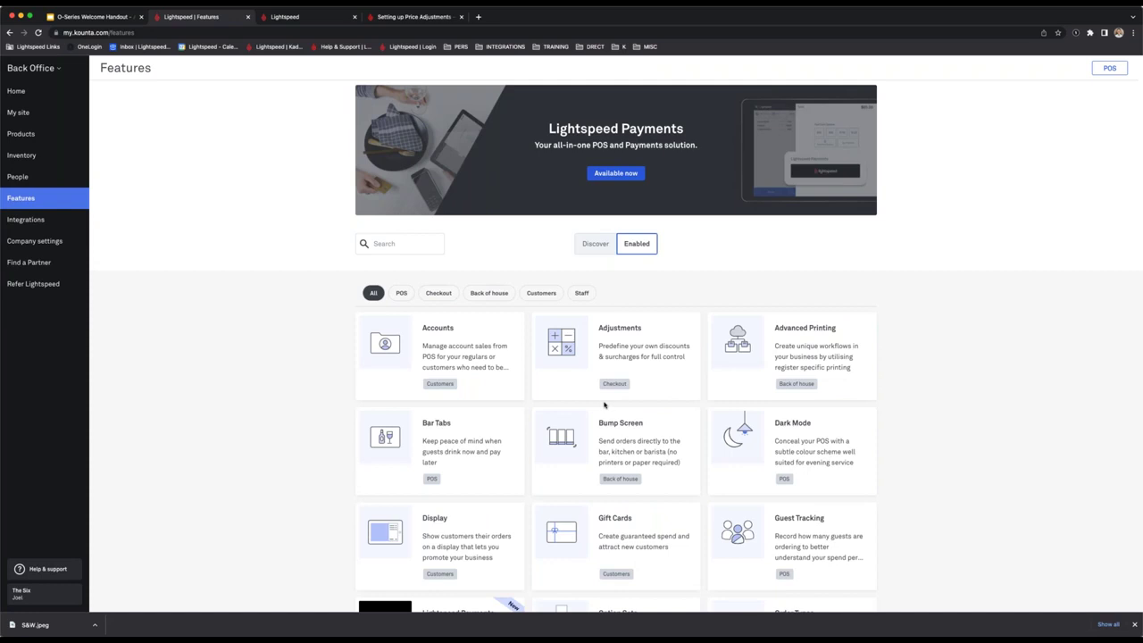
pyautogui.click(59, 223)
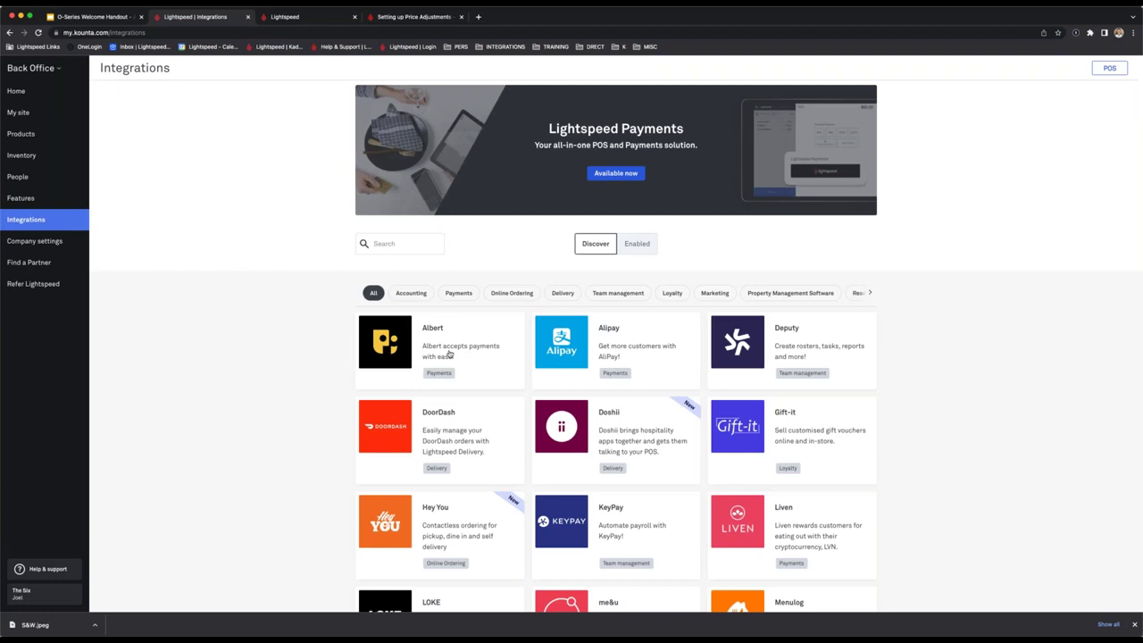
pyautogui.click(518, 292)
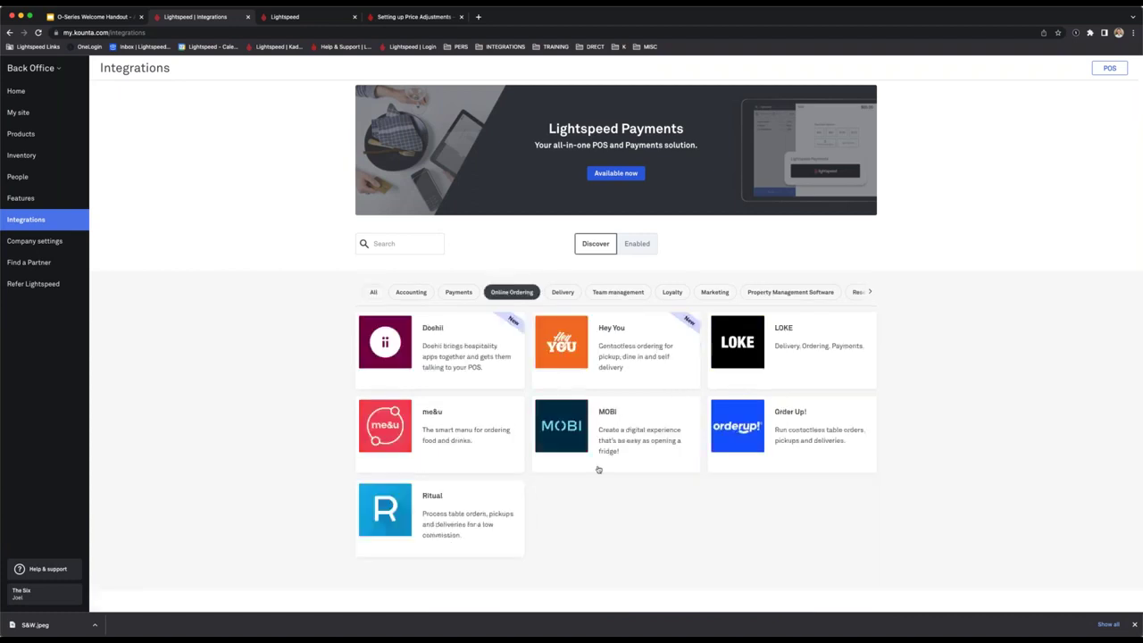
pyautogui.click(652, 249)
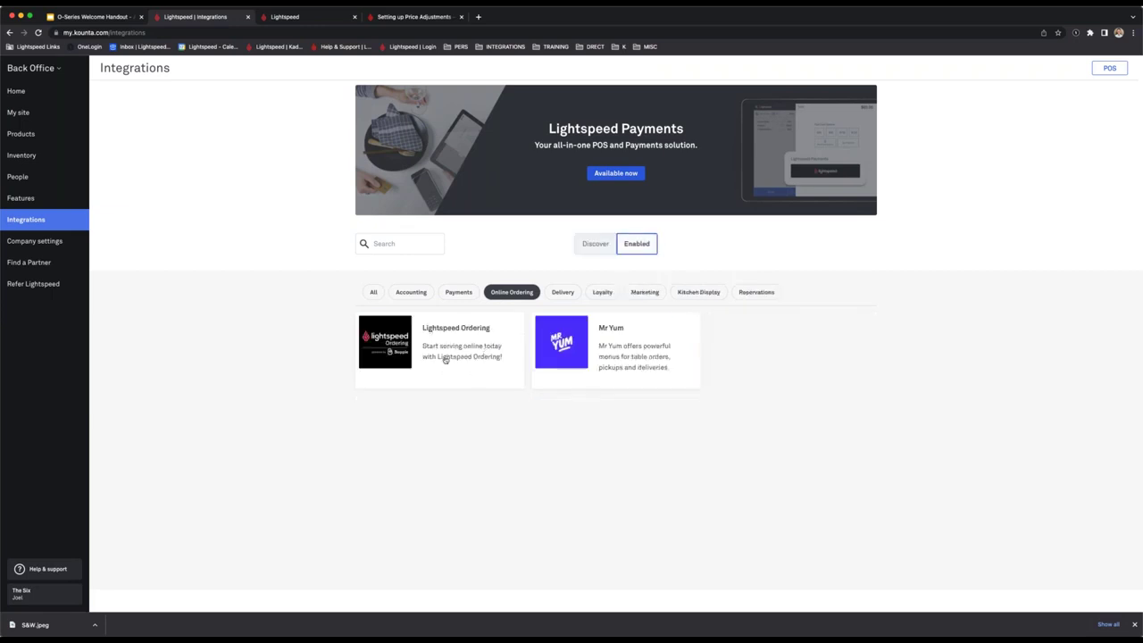
pyautogui.click(376, 293)
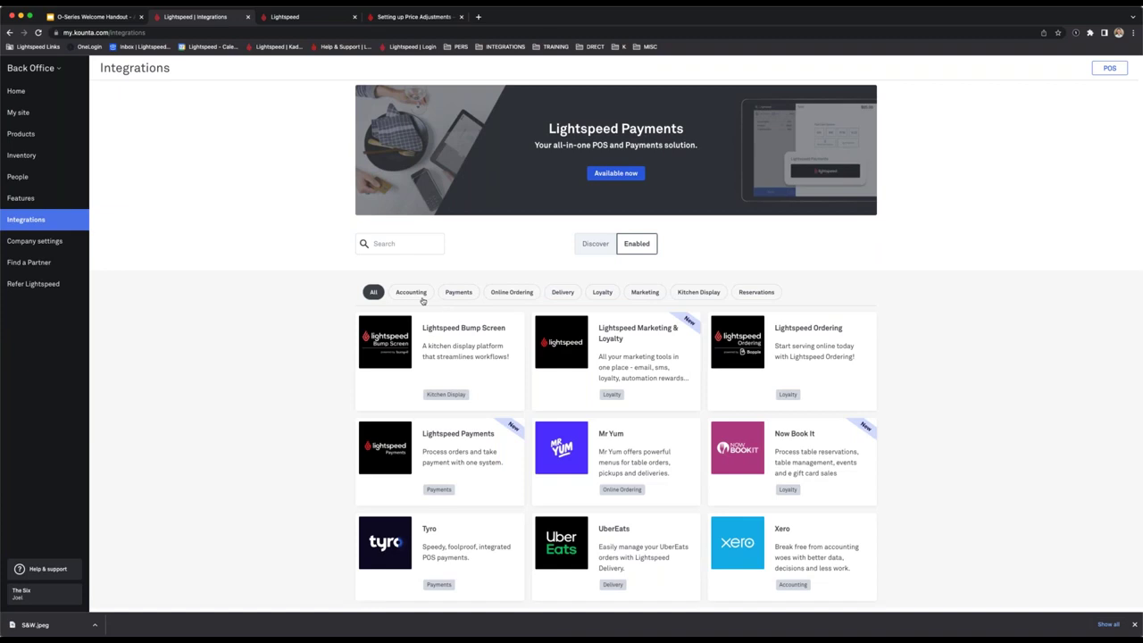
pyautogui.click(411, 293)
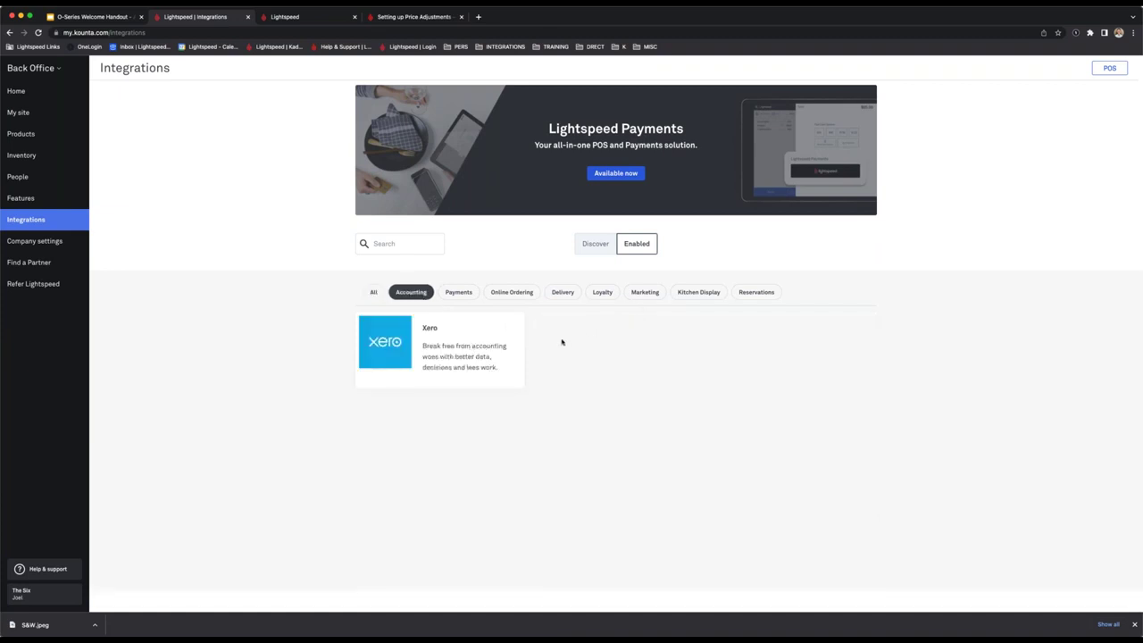
pyautogui.click(449, 350)
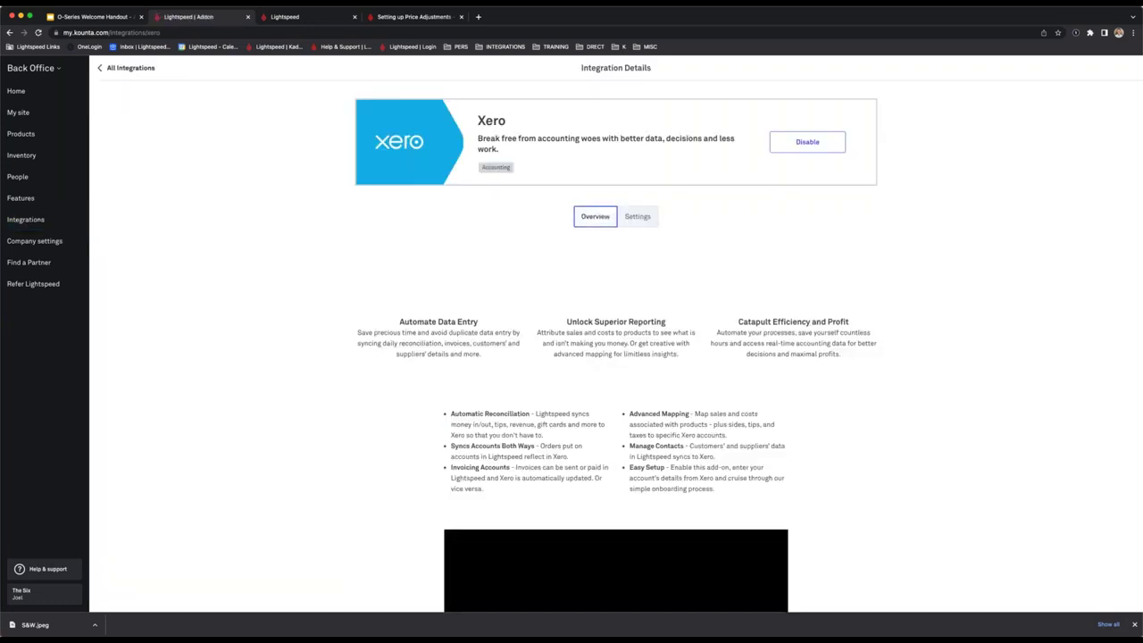
# Search Help & support for 'Xer' and read the Setting up your Accounting Integration article.
pyautogui.scroll(-2, 619, 394)
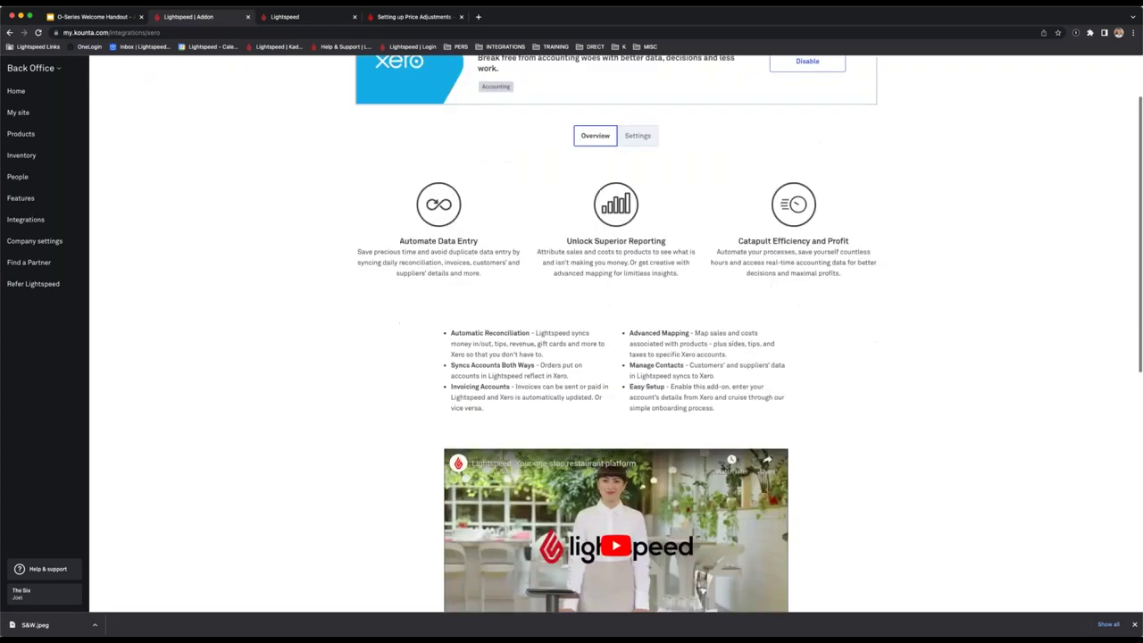
pyautogui.scroll(-1, 566, 326)
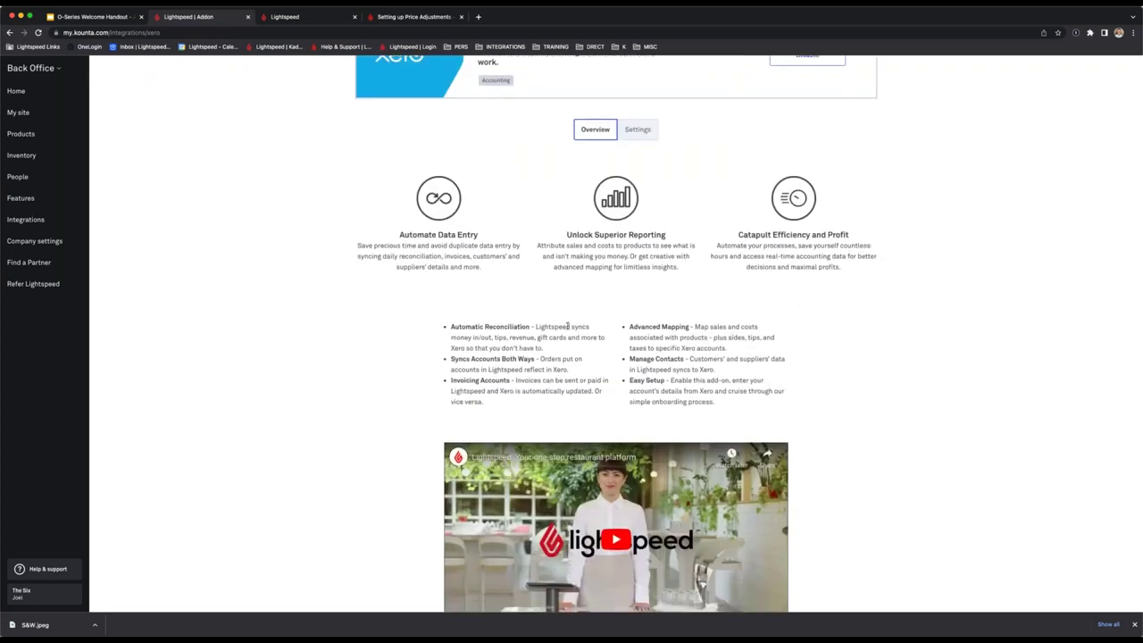
pyautogui.scroll(2, 567, 327)
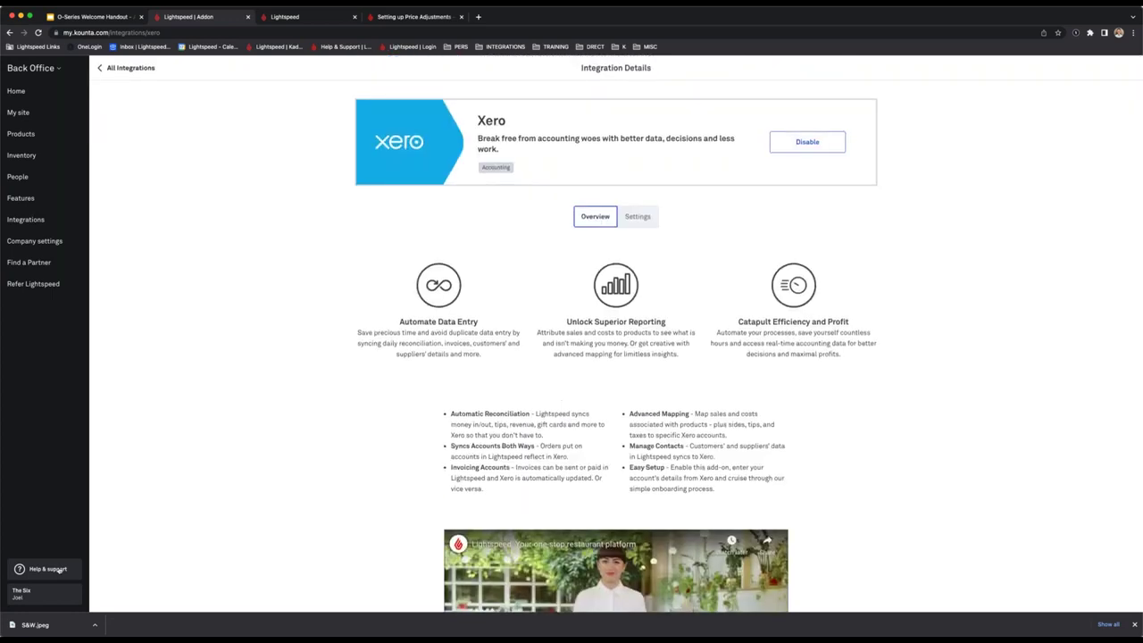
pyautogui.click(46, 568)
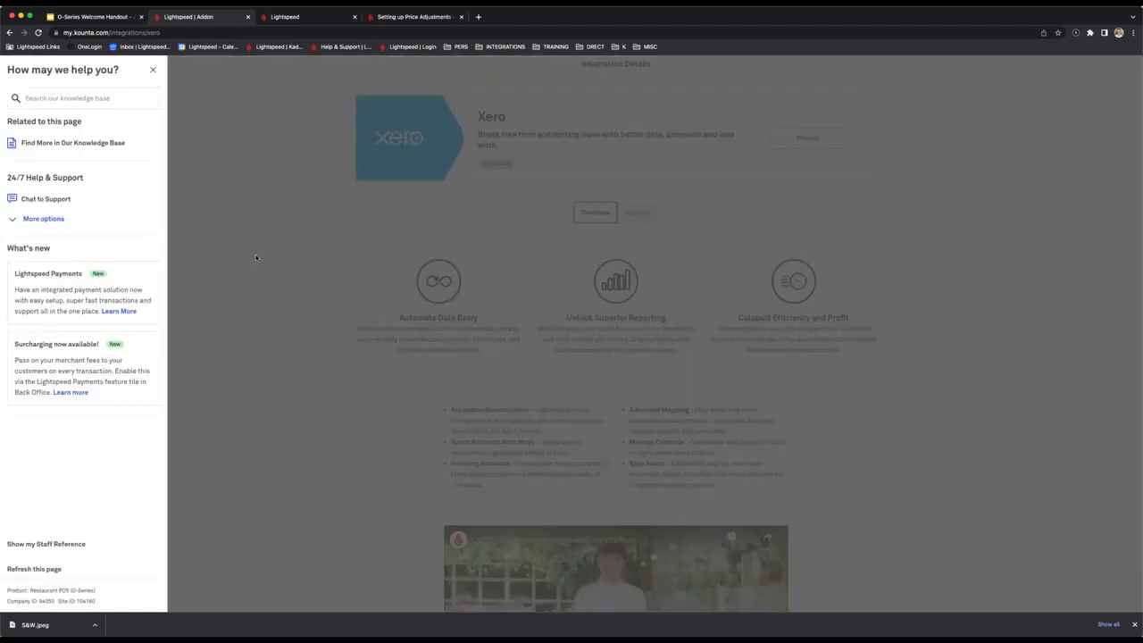
pyautogui.click(93, 98)
pyautogui.write('Xero')
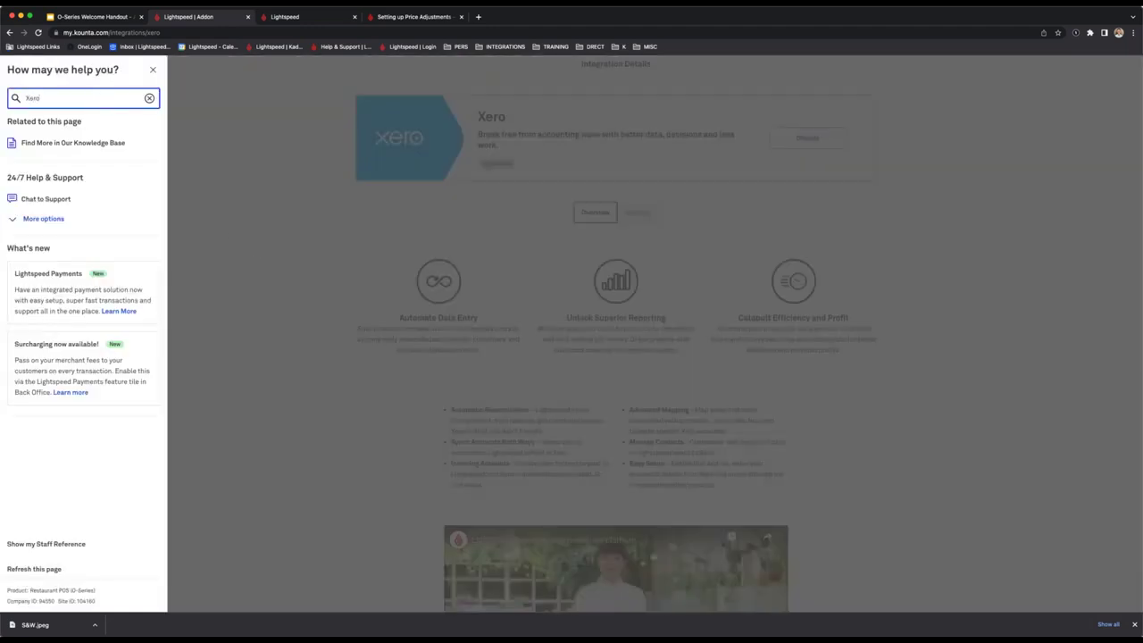
pyautogui.press('Return')
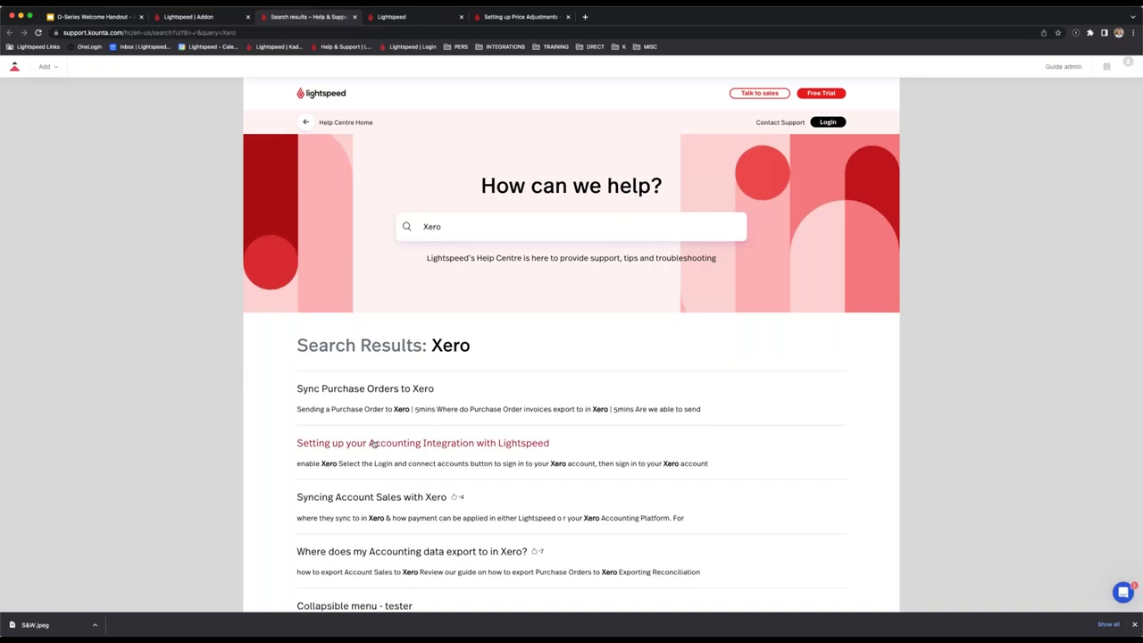
pyautogui.scroll(-1, 384, 442)
pyautogui.click(398, 442)
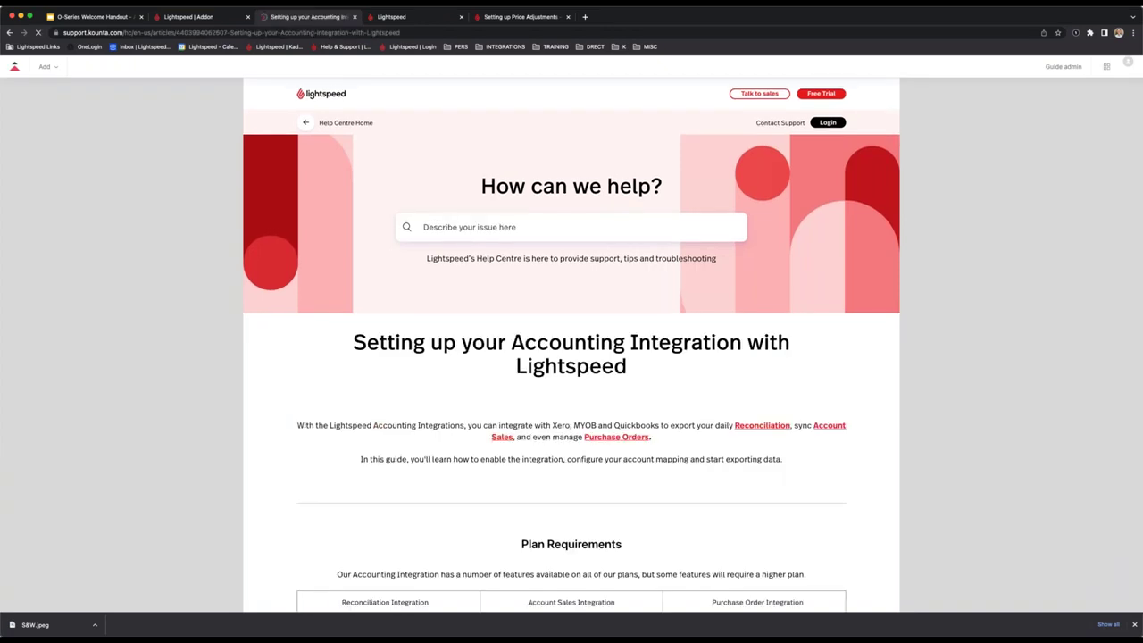
pyautogui.scroll(-3, 399, 442)
pyautogui.scroll(-5, 552, 417)
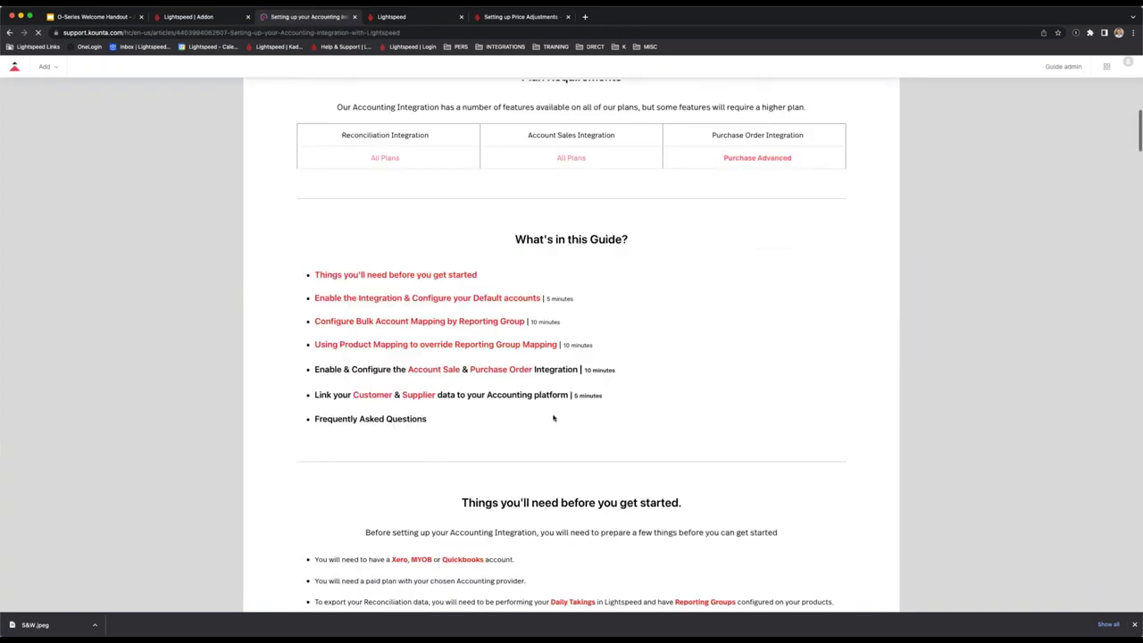
pyautogui.scroll(-15, 553, 417)
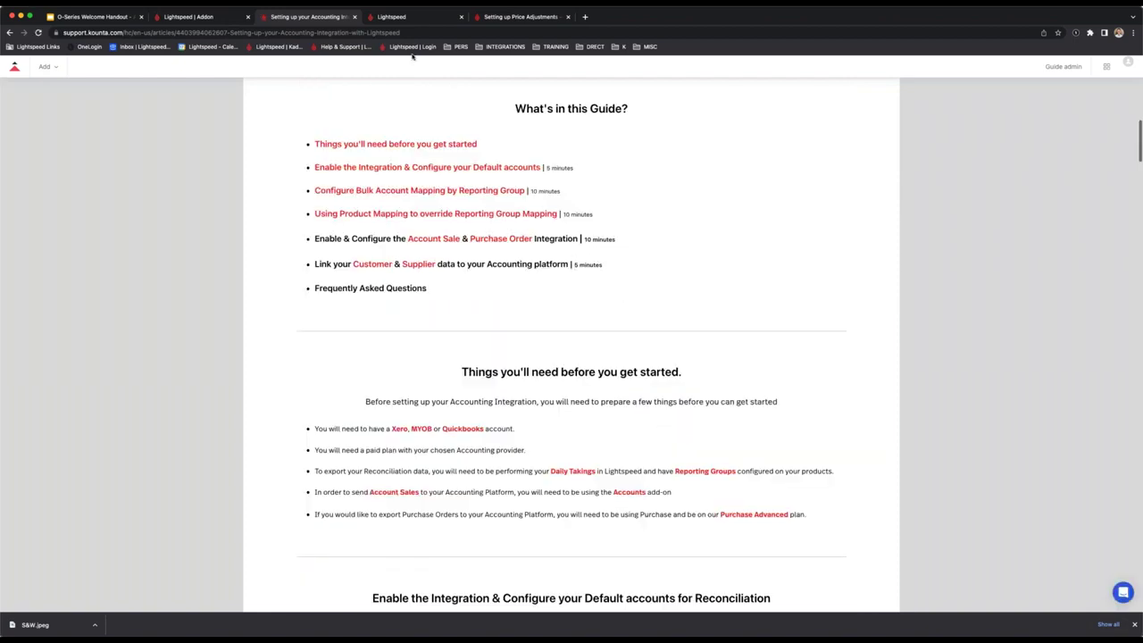
# Close the help panel and go back to the Integrations list.
pyautogui.click(397, 17)
pyautogui.click(192, 16)
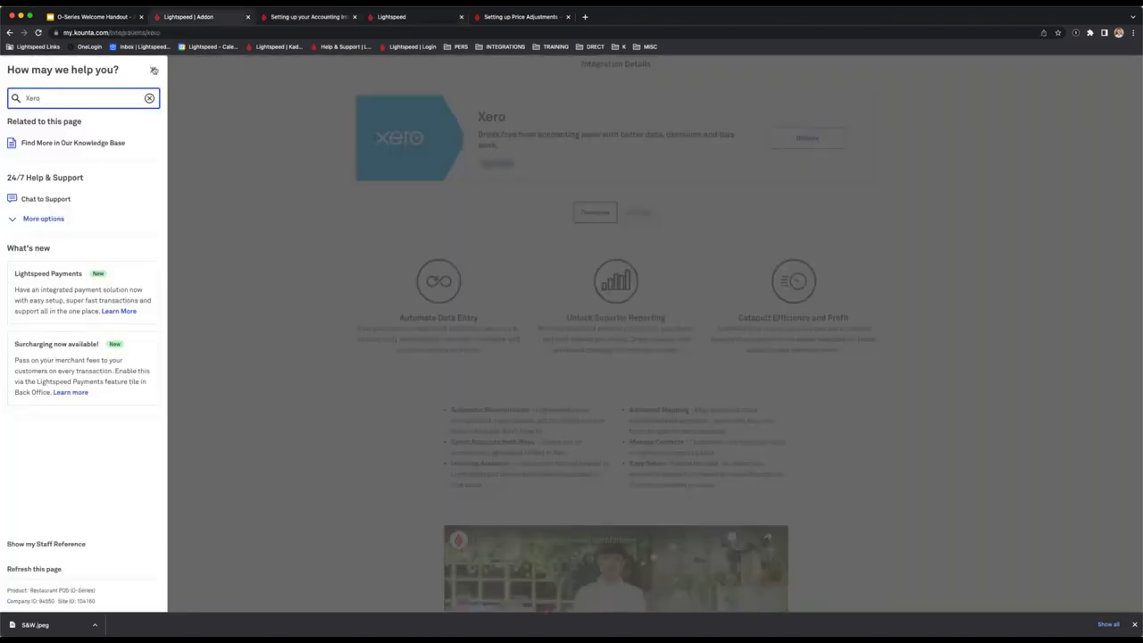
pyautogui.click(152, 70)
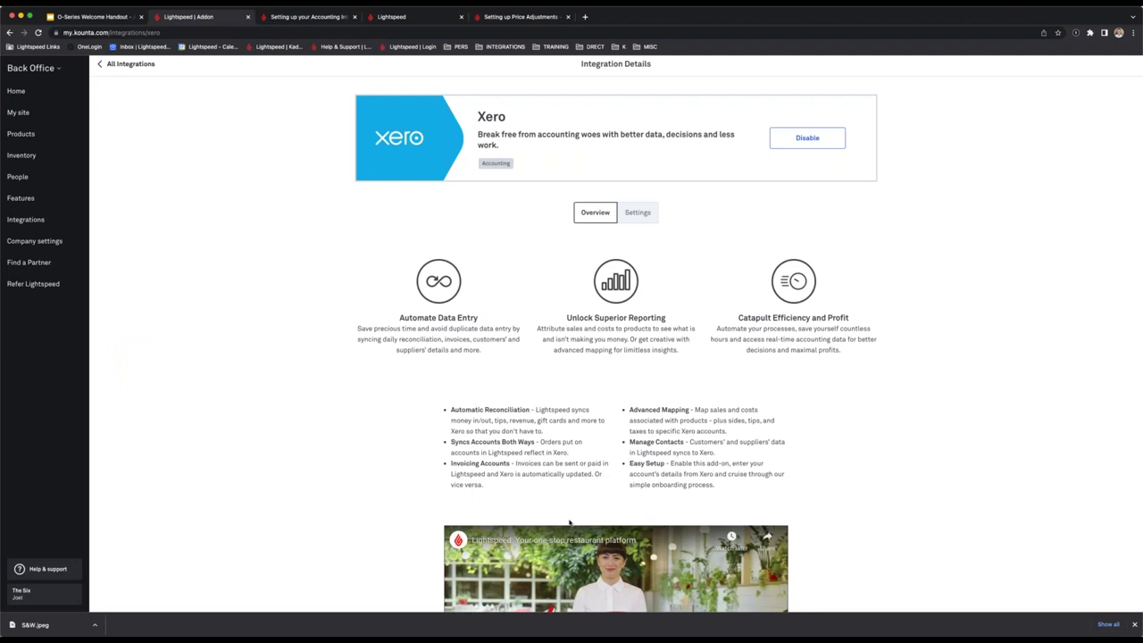
pyautogui.click(41, 219)
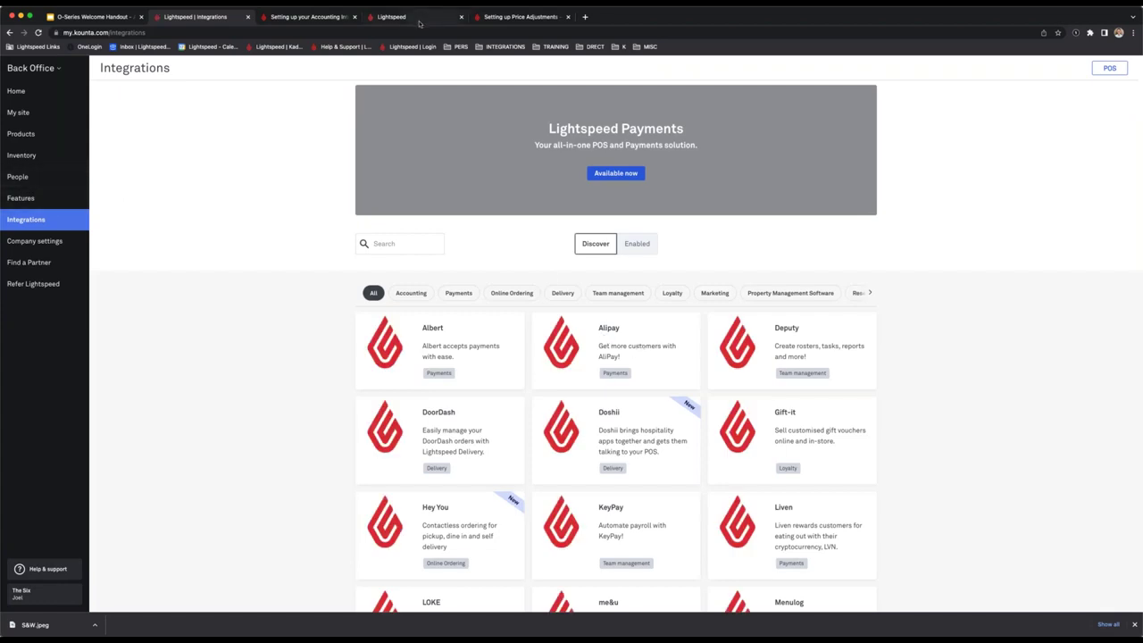
# Switch to the Lightspeed POS register and open its hamburger side menu.
pyautogui.click(419, 20)
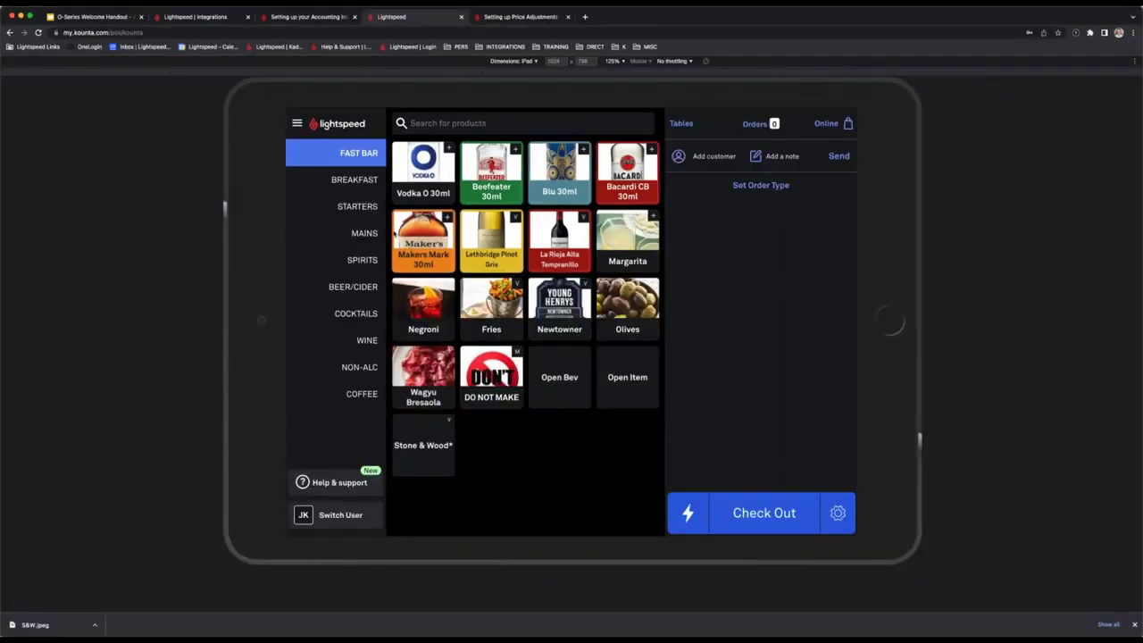
pyautogui.click(298, 125)
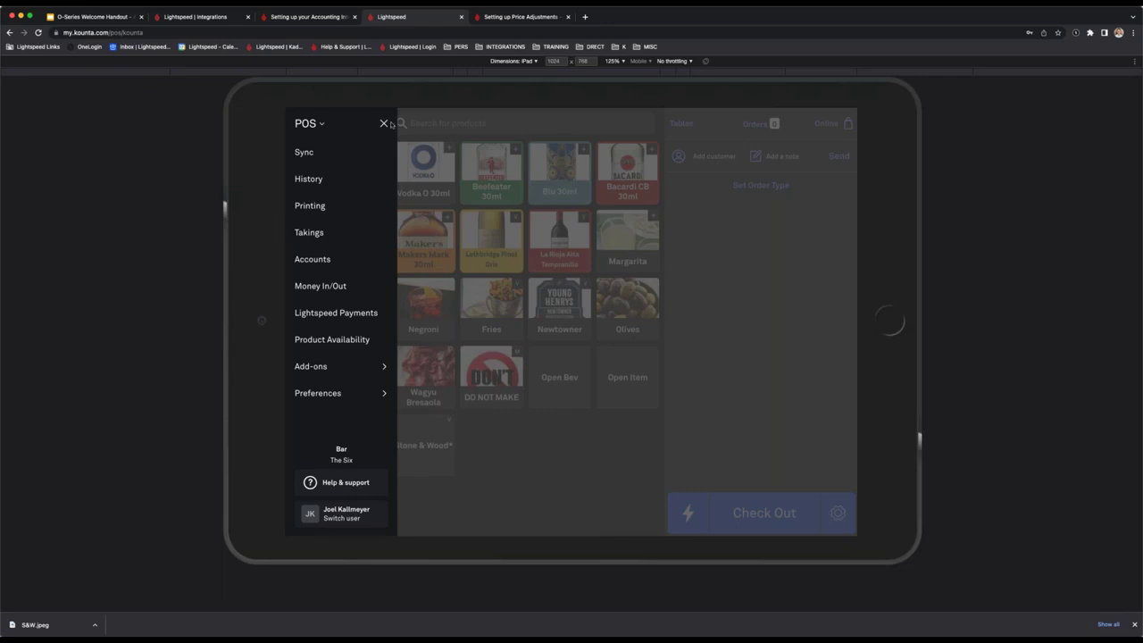
# Enter $85.00 as the Cash total counted in Takings, then view Takings History.
pyautogui.click(329, 234)
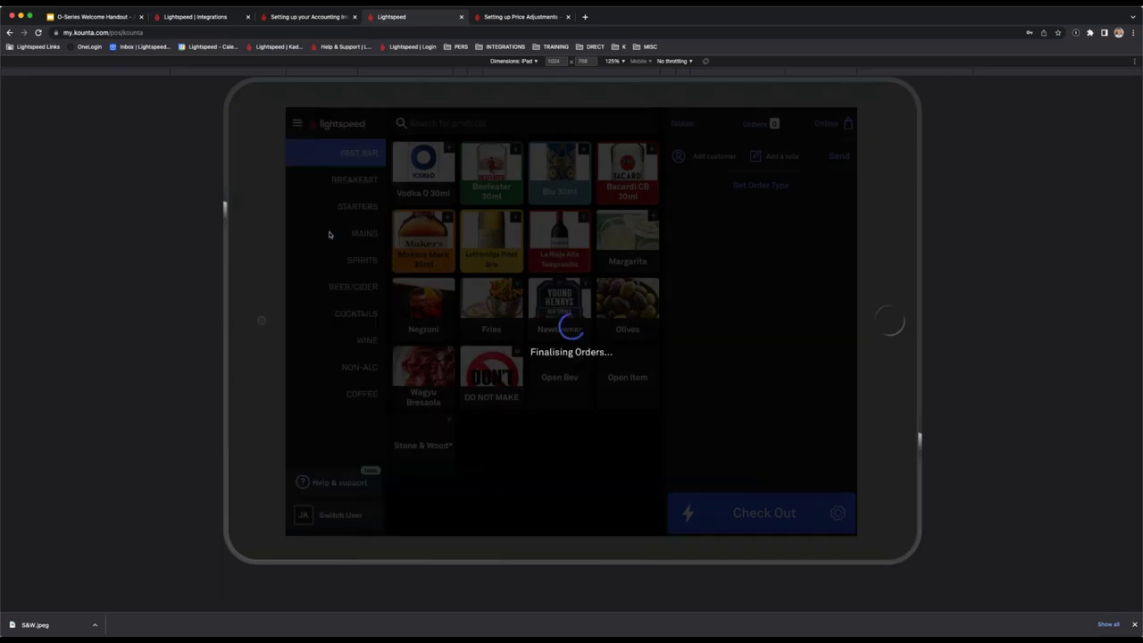
pyautogui.scroll(-2, 674, 309)
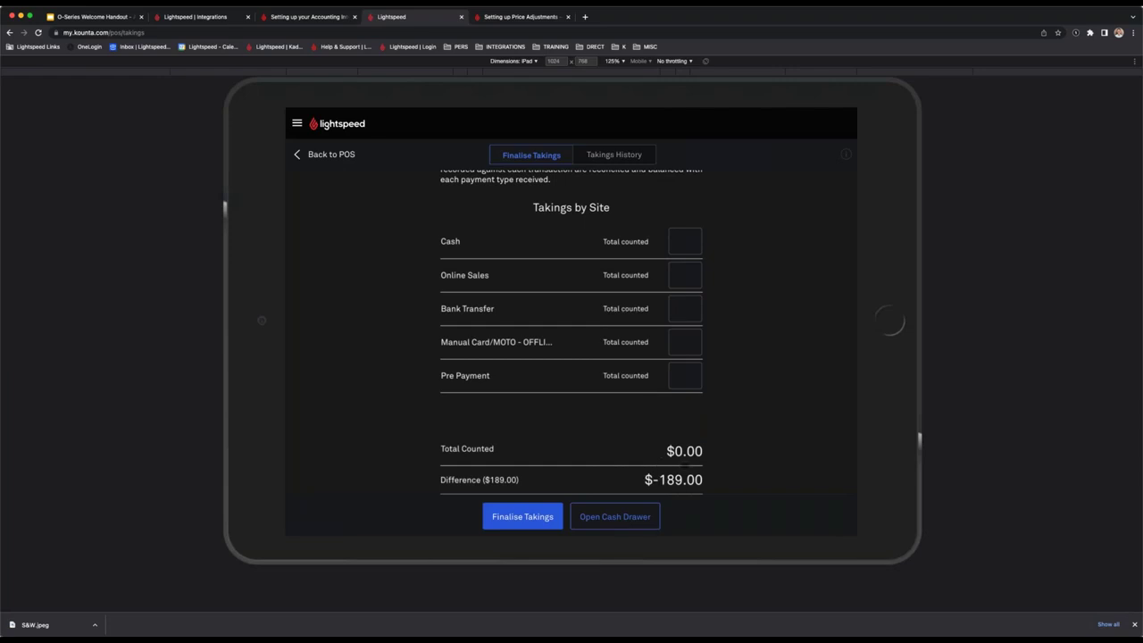
pyautogui.scroll(2, 623, 358)
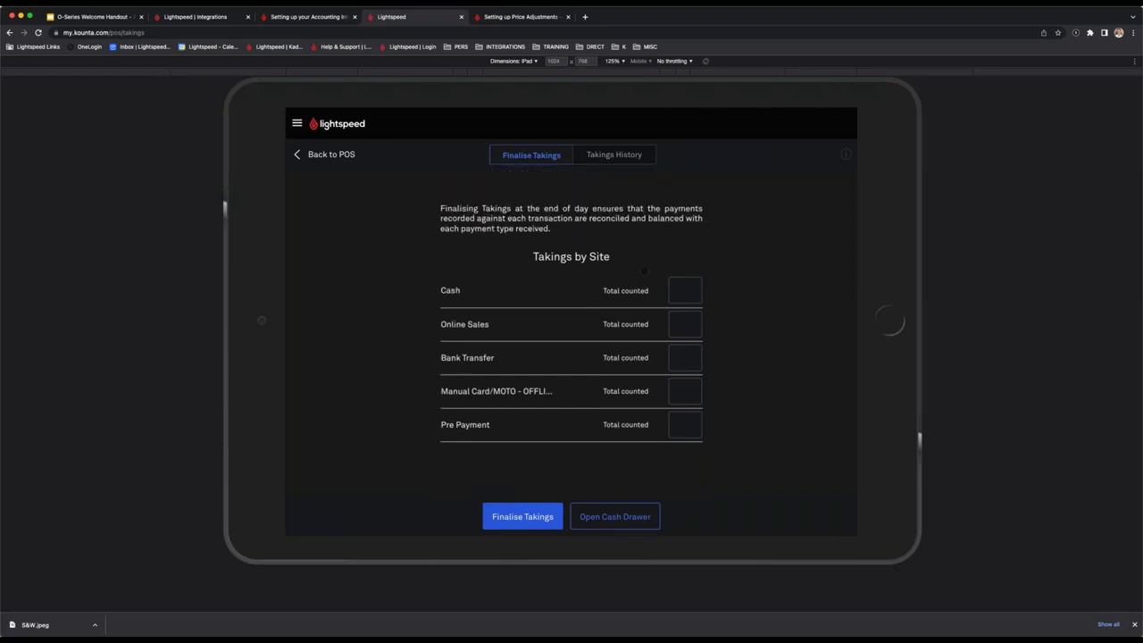
pyautogui.scroll(-1, 670, 268)
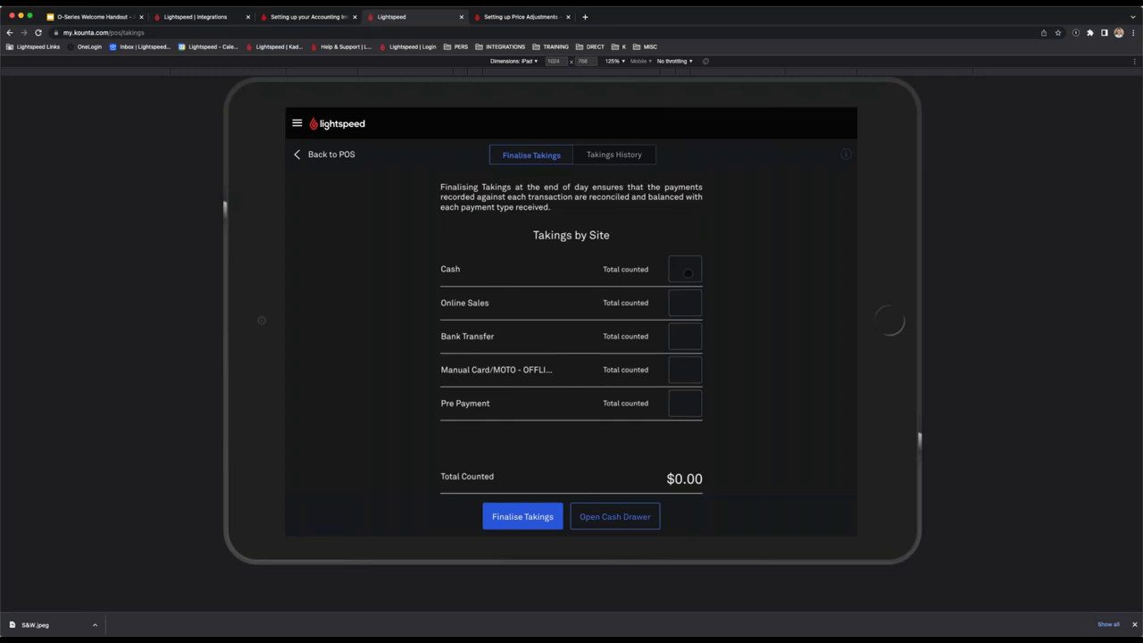
pyautogui.click(688, 271)
pyautogui.click(543, 375)
pyautogui.click(544, 286)
pyautogui.click(543, 332)
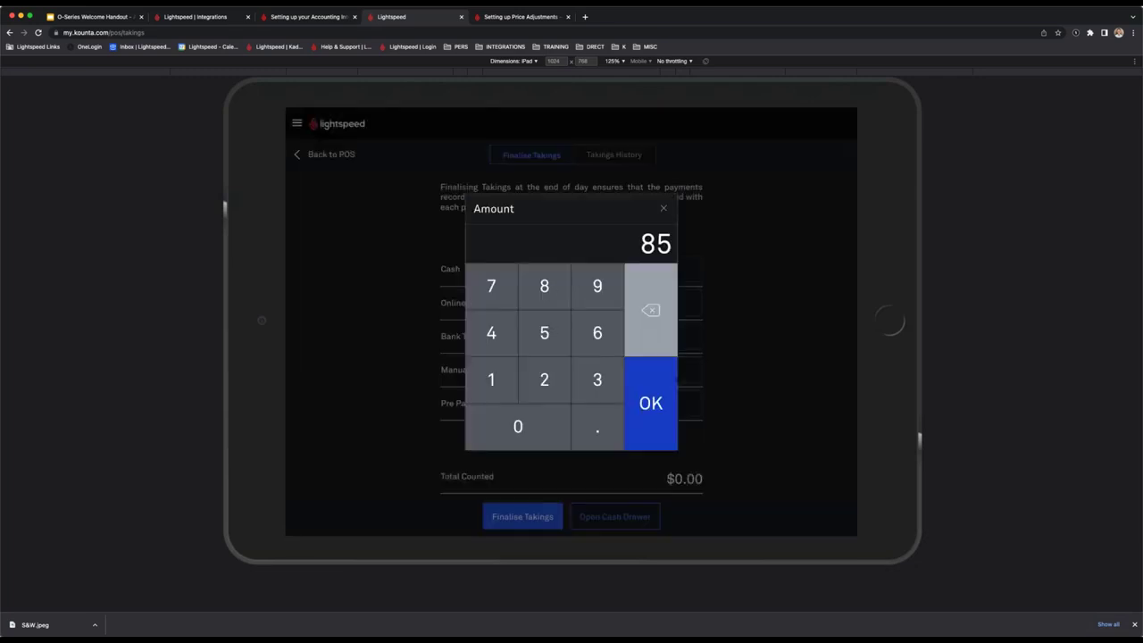
pyautogui.click(674, 389)
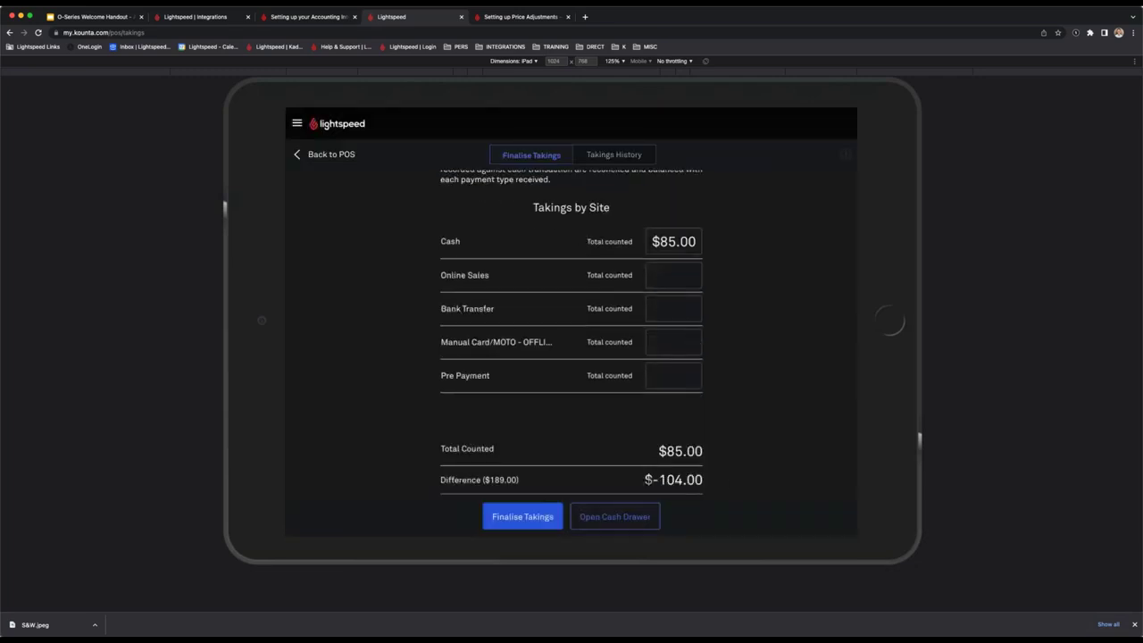
pyautogui.scroll(1, 670, 410)
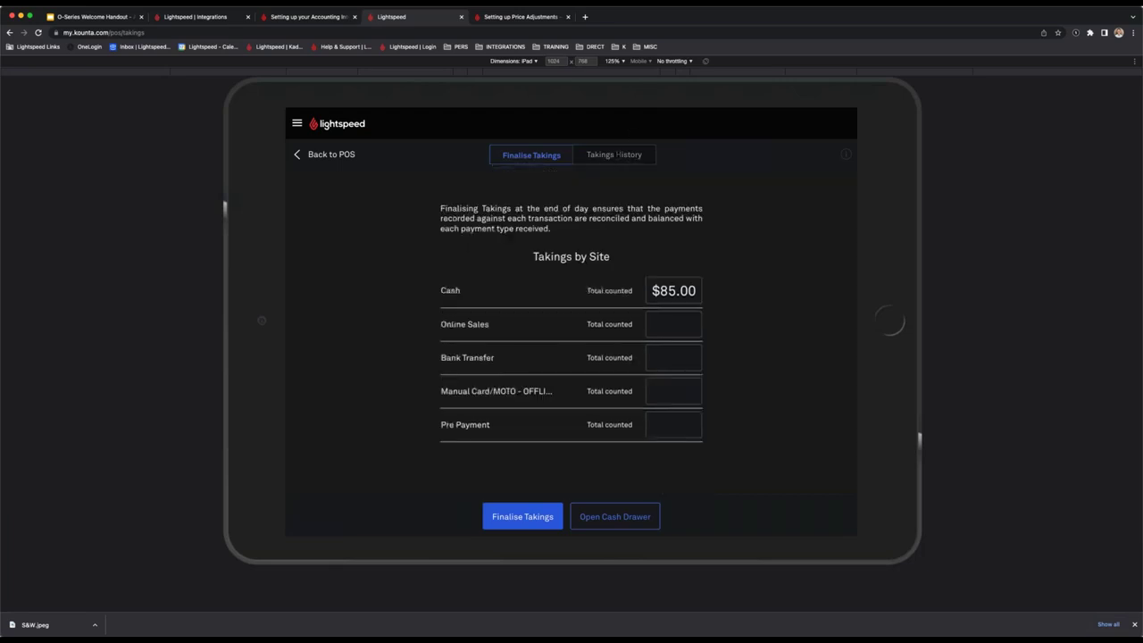
pyautogui.click(618, 154)
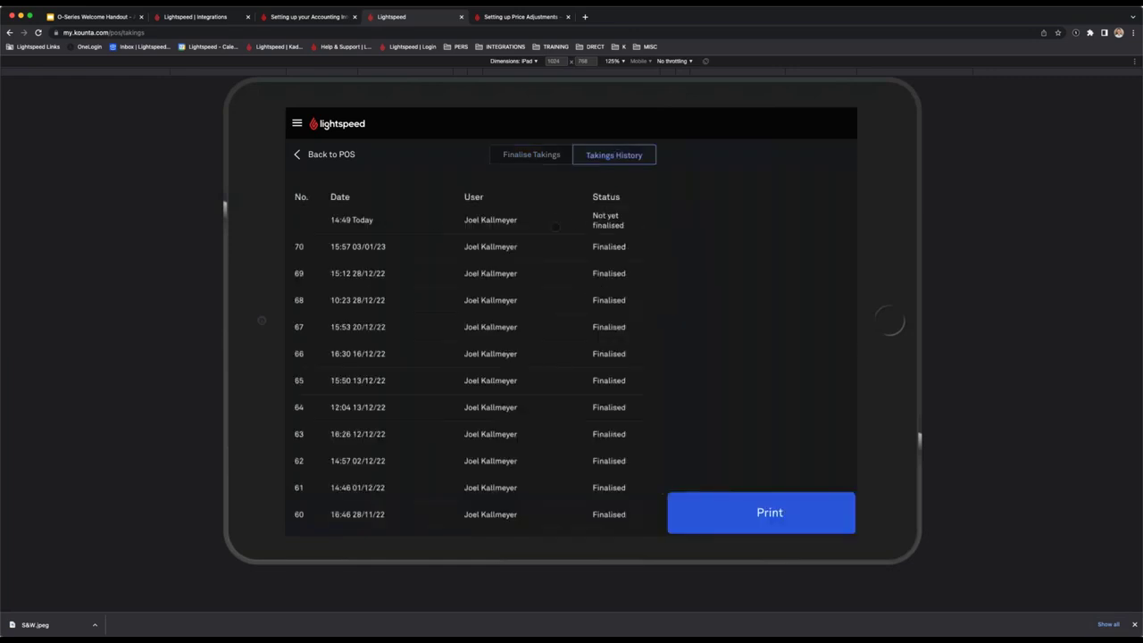
# Review the 14:49 Today unfinalised takings summary, then return to Finalise Takings.
pyautogui.click(576, 224)
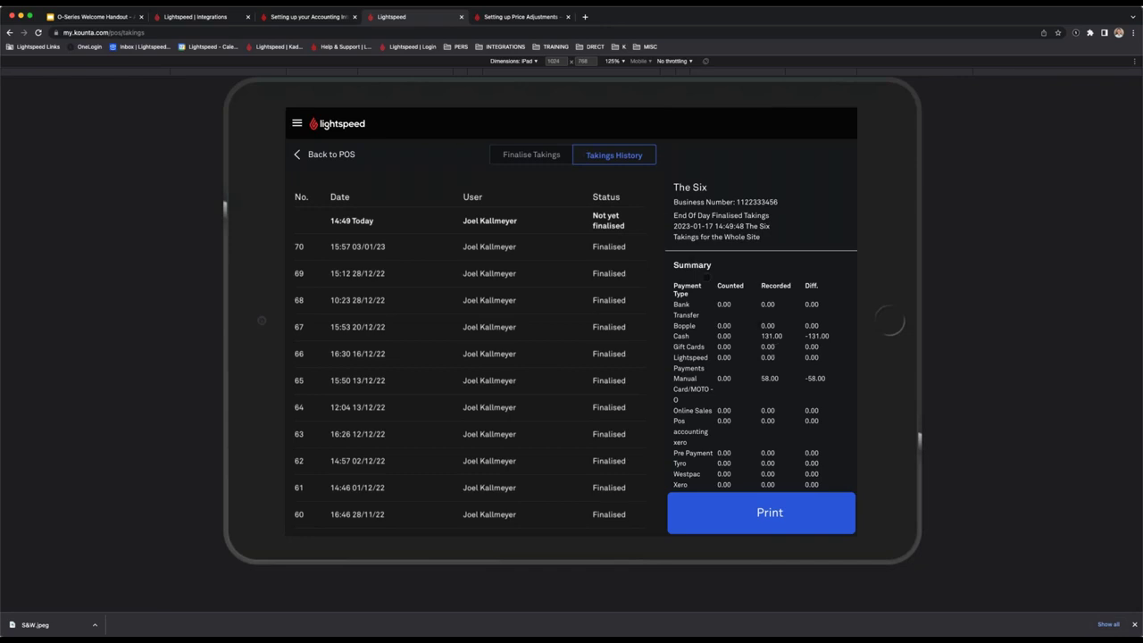
pyautogui.scroll(-1, 724, 323)
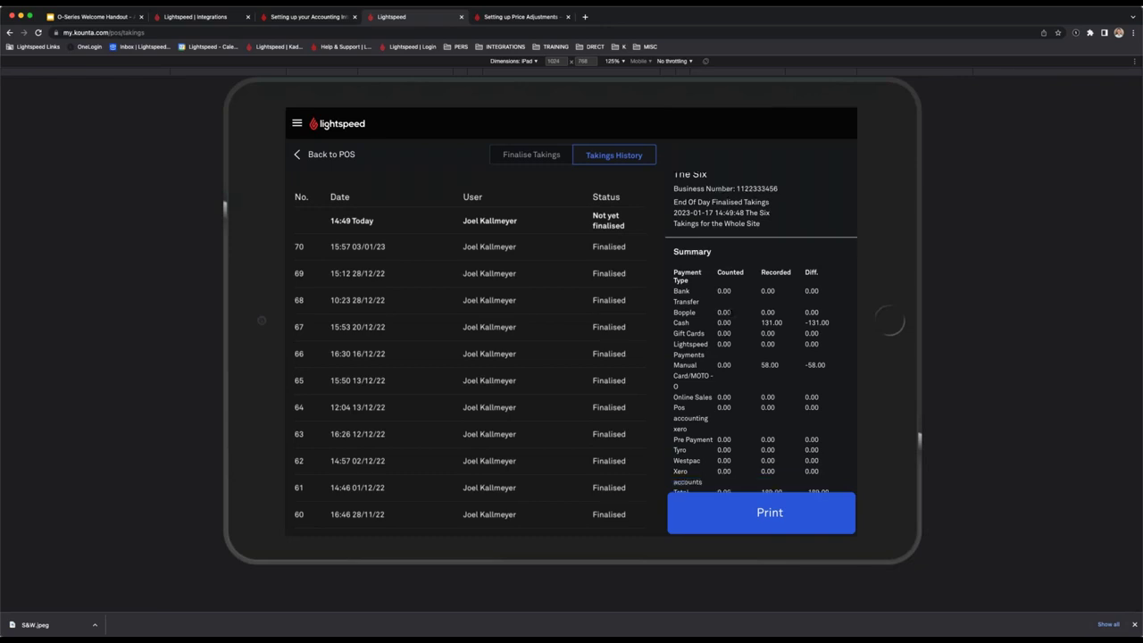
pyautogui.click(532, 155)
# Correct the counted cash to $131.00, leaving a $-58.00 difference.
pyautogui.click(670, 291)
pyautogui.click(543, 375)
pyautogui.click(649, 323)
pyautogui.click(649, 323)
pyautogui.write('131')
pyautogui.click(637, 371)
pyautogui.scroll(-1, 740, 468)
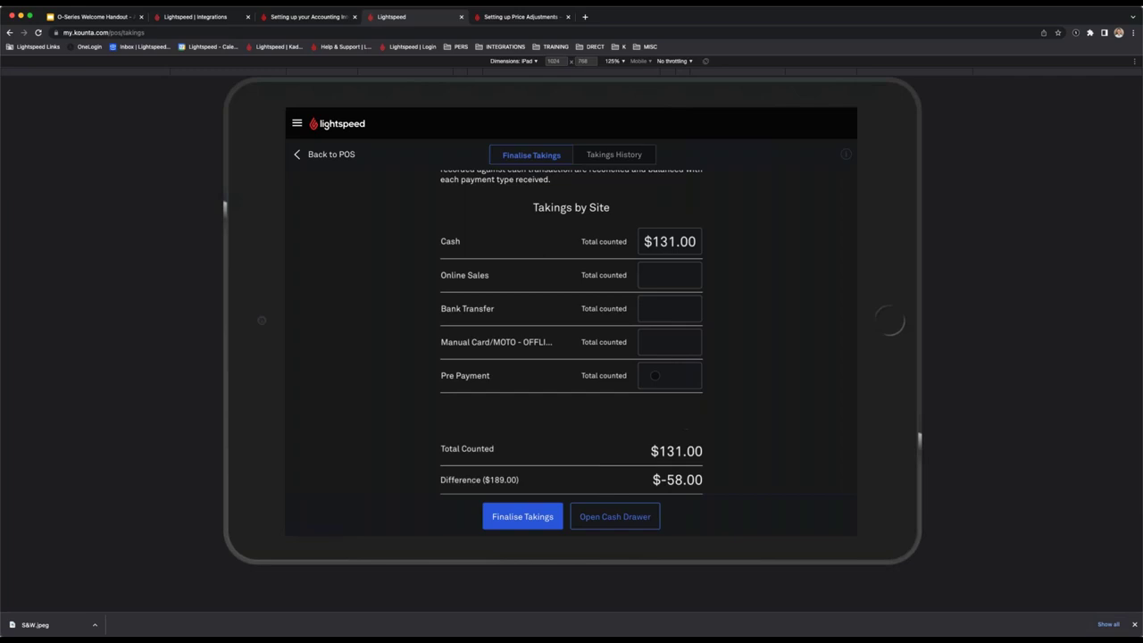
# Enter $58.00 as the Manual Card/MOTO takings.
pyautogui.click(664, 346)
pyautogui.click(561, 352)
pyautogui.write('8')
pyautogui.click(648, 397)
# Correct manual card takings to $56.25 and finalise the day's takings.
pyautogui.click(685, 339)
pyautogui.press('BackSpace')
pyautogui.write('6.25')
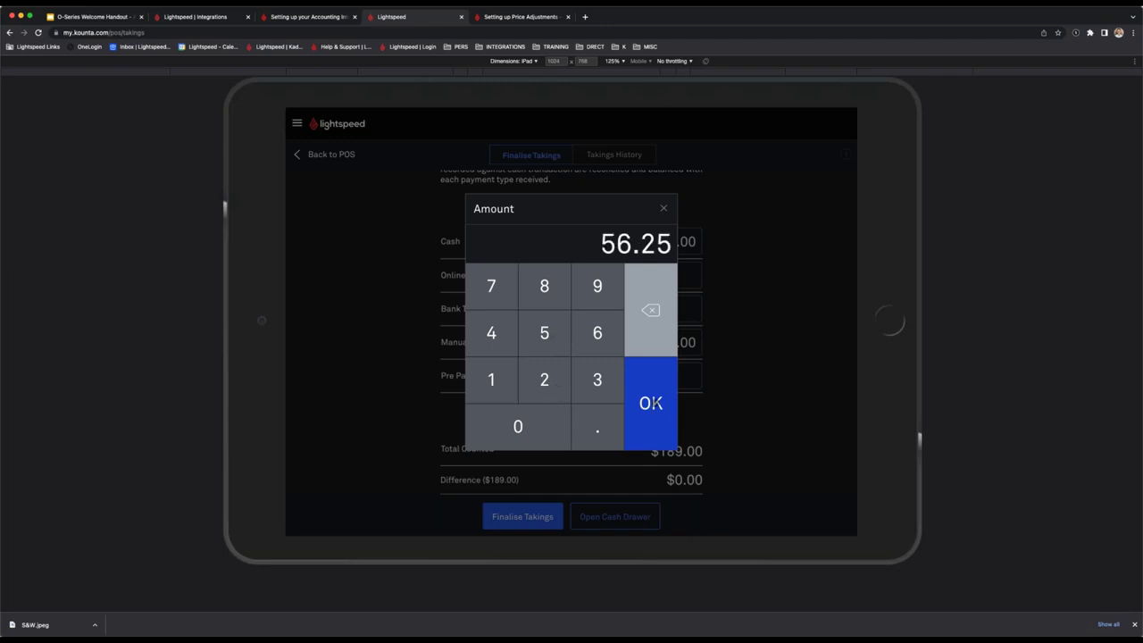
pyautogui.click(651, 406)
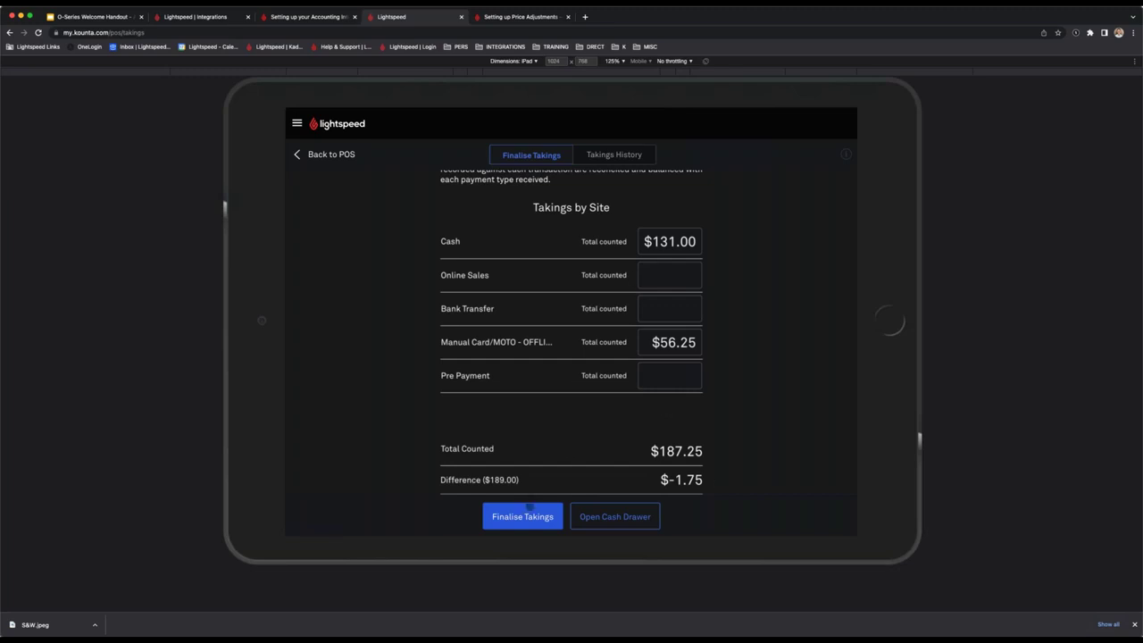
pyautogui.click(529, 514)
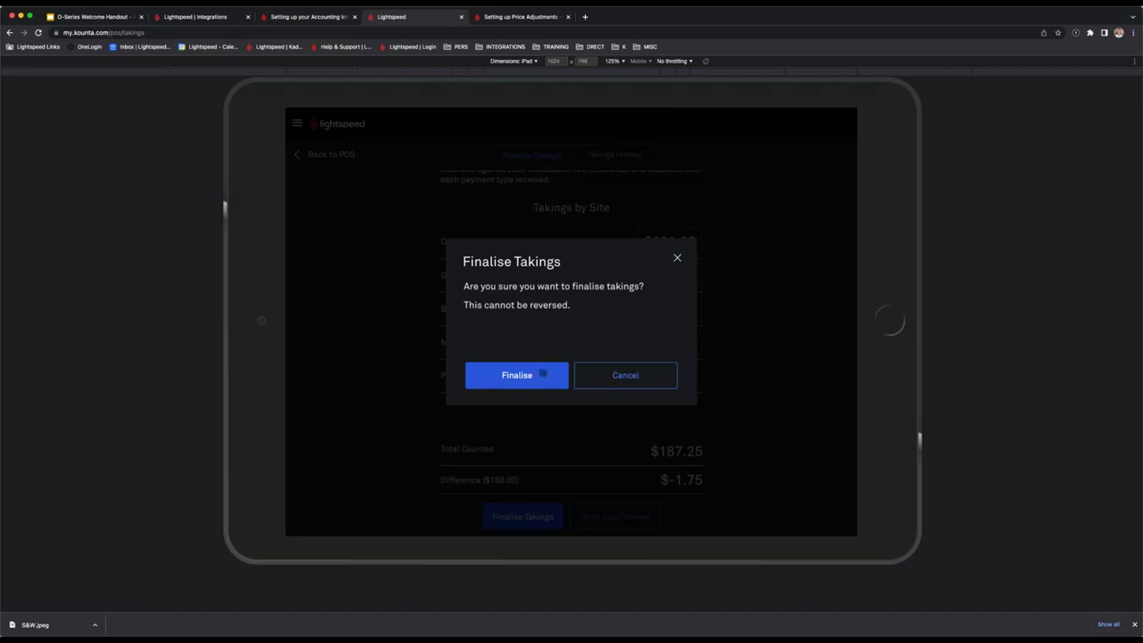
pyautogui.click(544, 373)
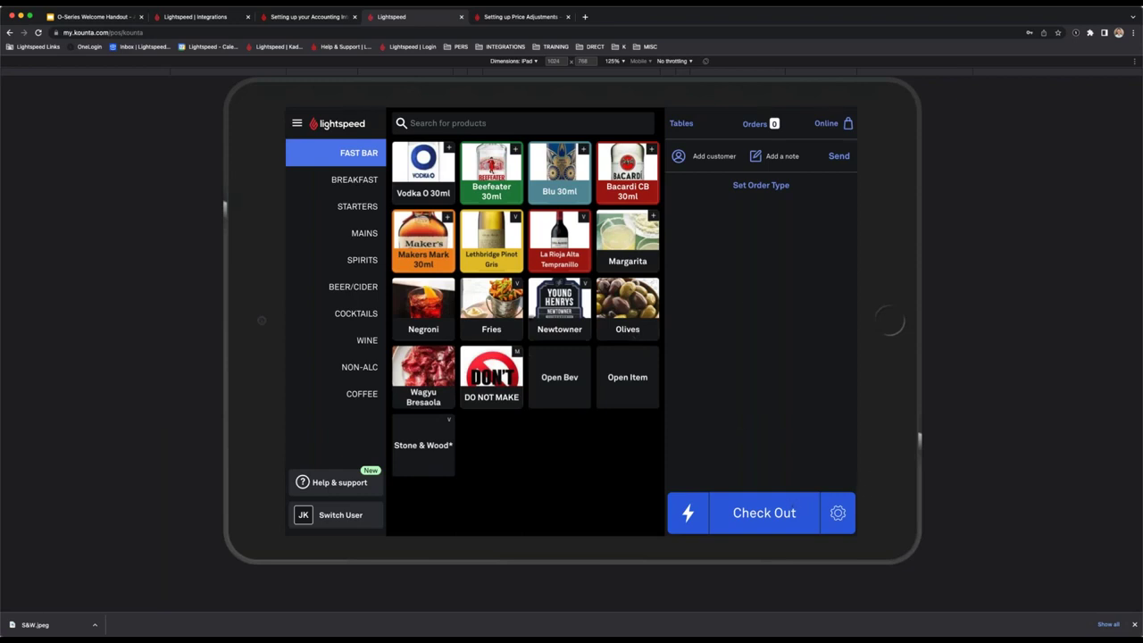
# Add a Negroni and go to checkout for the $18.00 order.
pyautogui.click(424, 303)
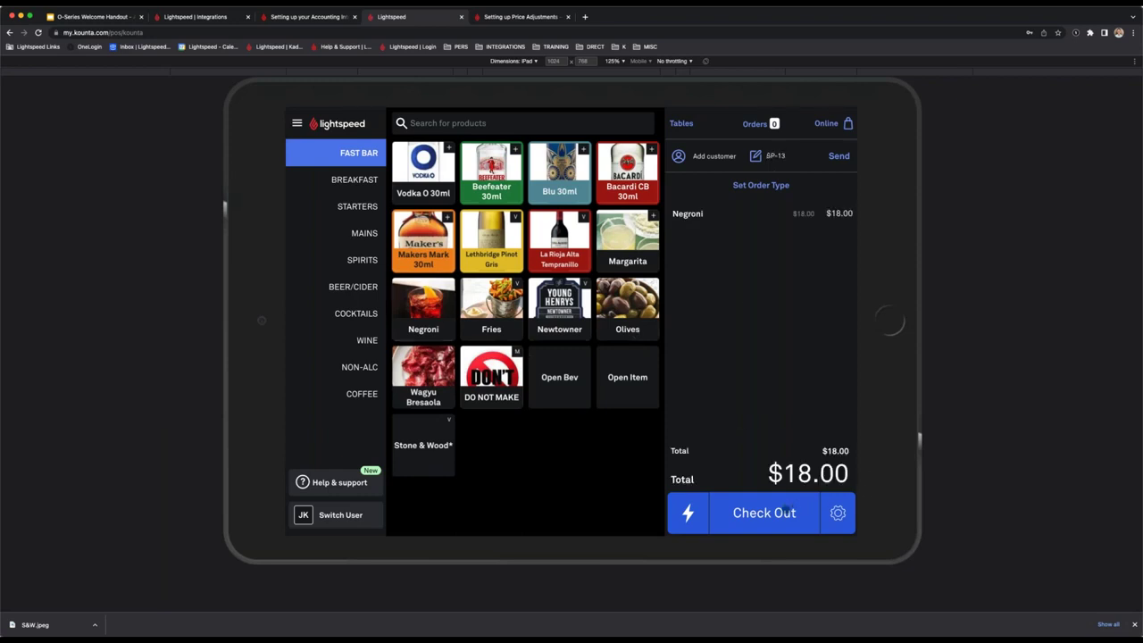
pyautogui.click(776, 513)
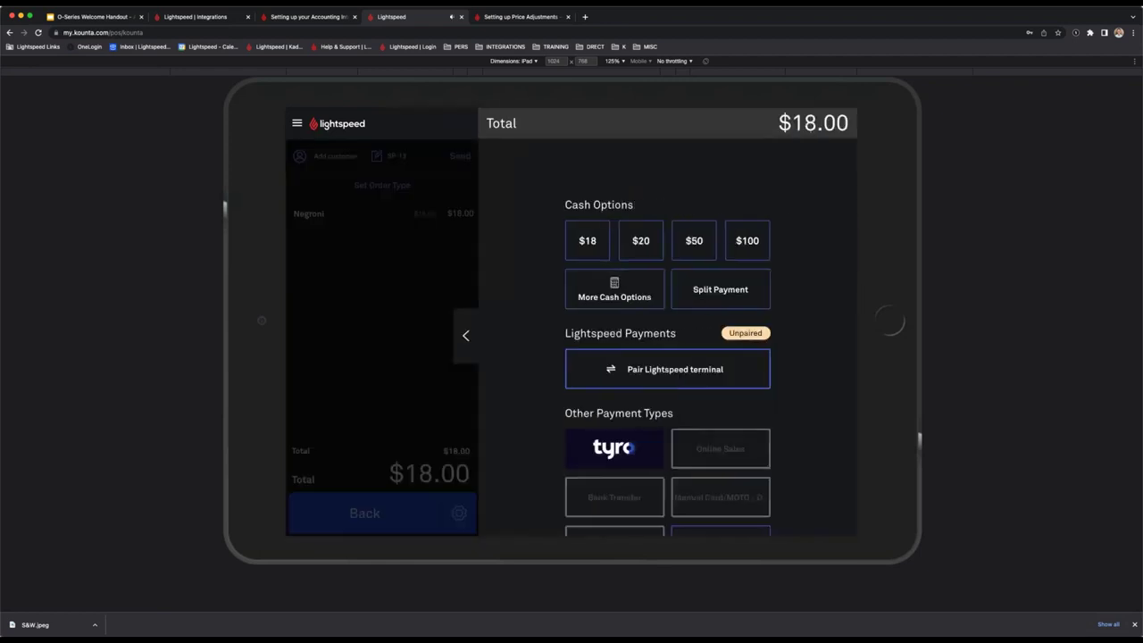
pyautogui.scroll(-2, 727, 345)
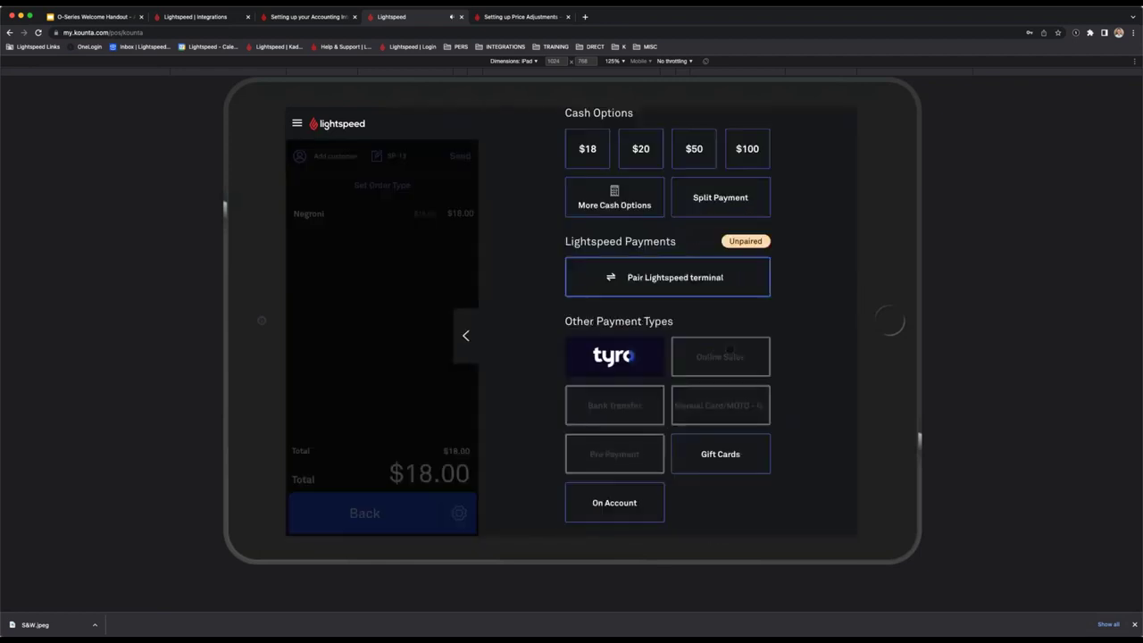
# Review the Back Office Payment Types list and the unused Add Payment Type form, then return to POS.
pyautogui.click(208, 18)
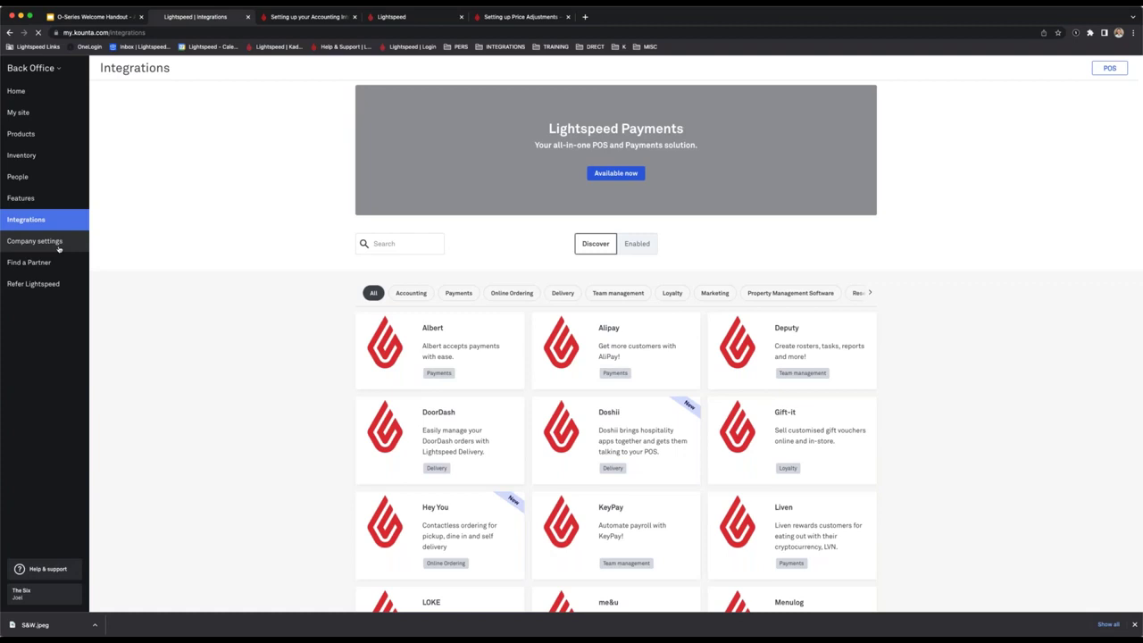
pyautogui.click(59, 249)
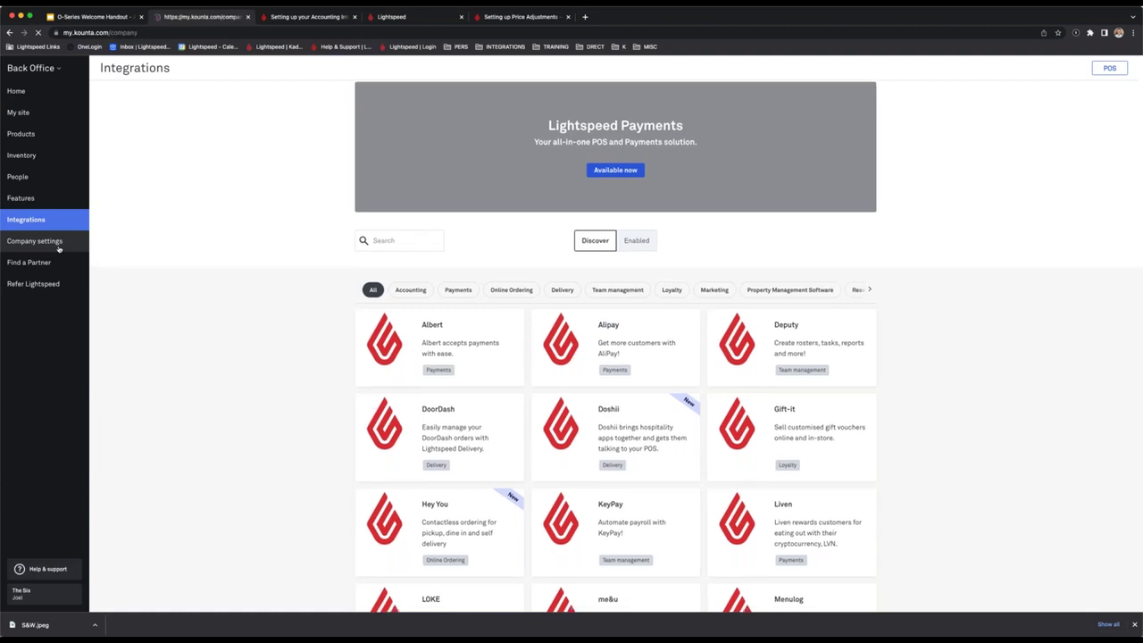
pyautogui.click(178, 91)
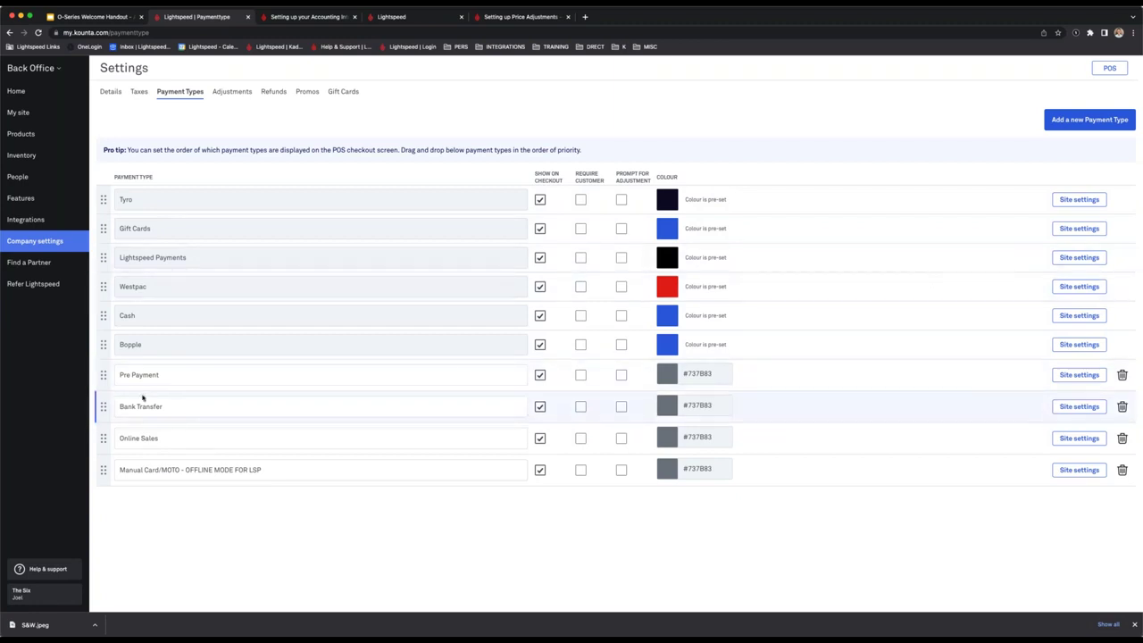
pyautogui.click(179, 406)
pyautogui.click(147, 375)
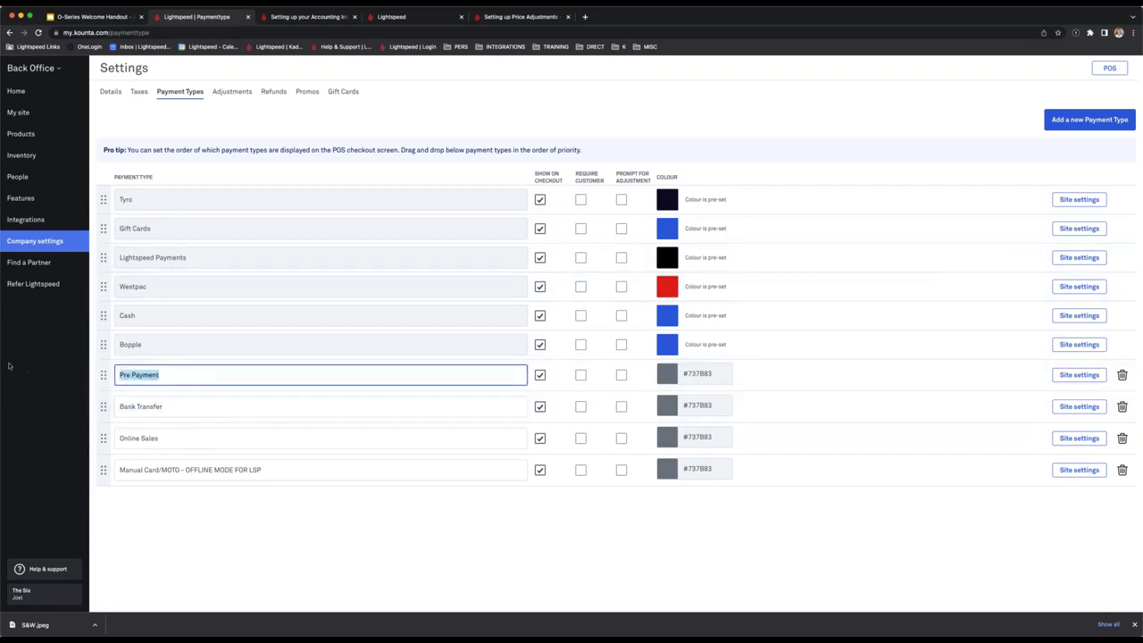
pyautogui.click(304, 541)
pyautogui.click(223, 469)
pyautogui.click(258, 507)
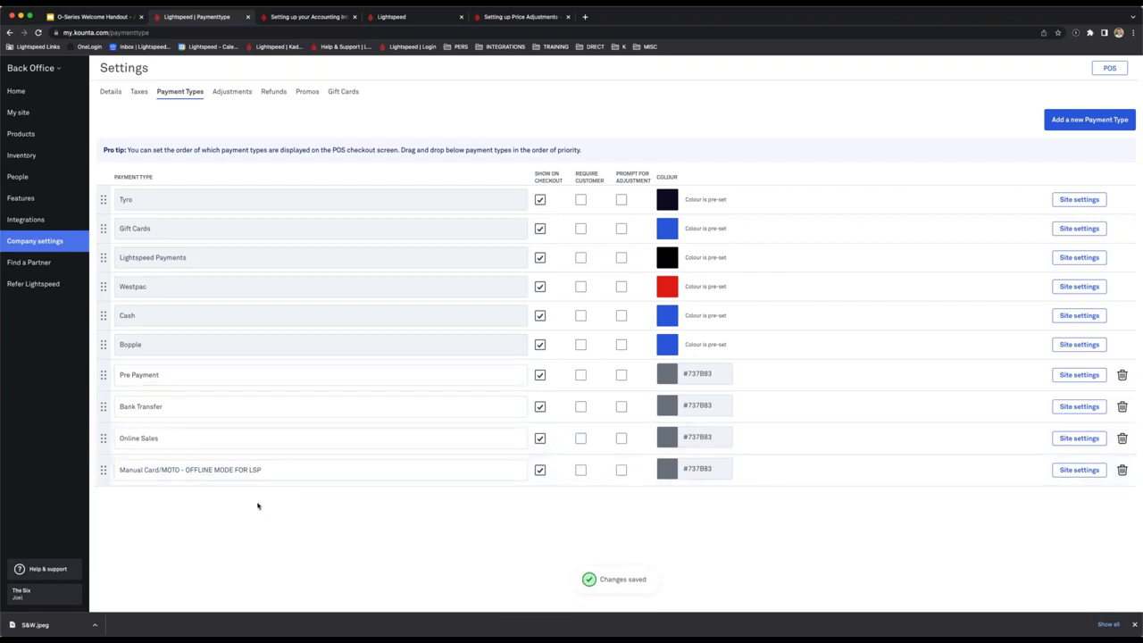
pyautogui.click(1089, 121)
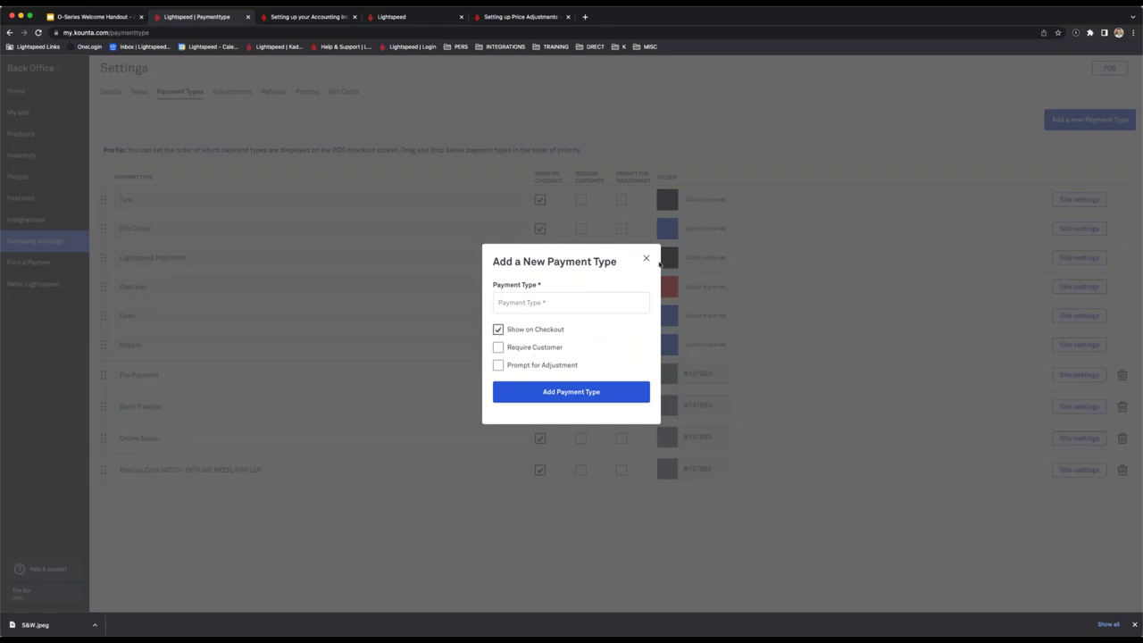
pyautogui.click(645, 260)
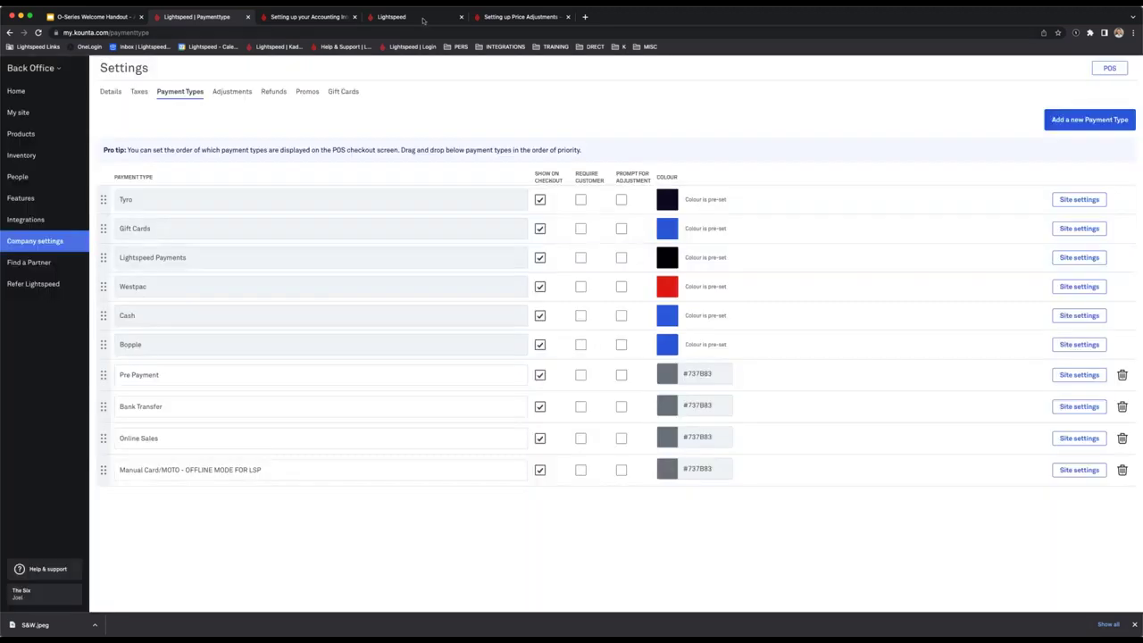
pyautogui.click(392, 16)
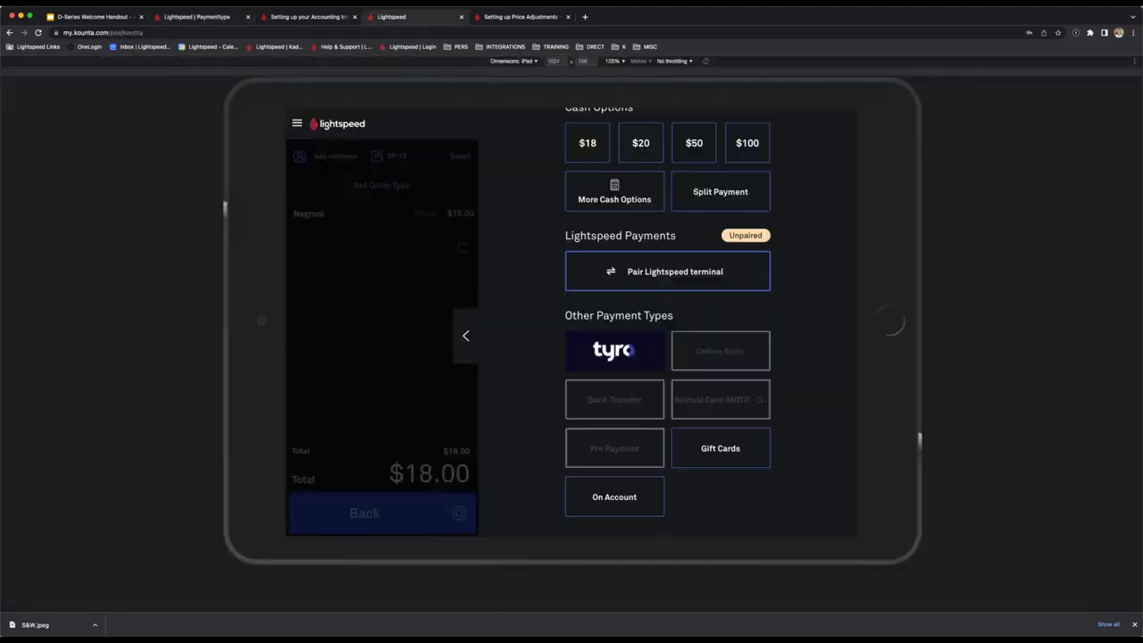
# Delete the pending $18.00 Negroni order, open the POS main menu, and switch to Back Office.
pyautogui.click(471, 347)
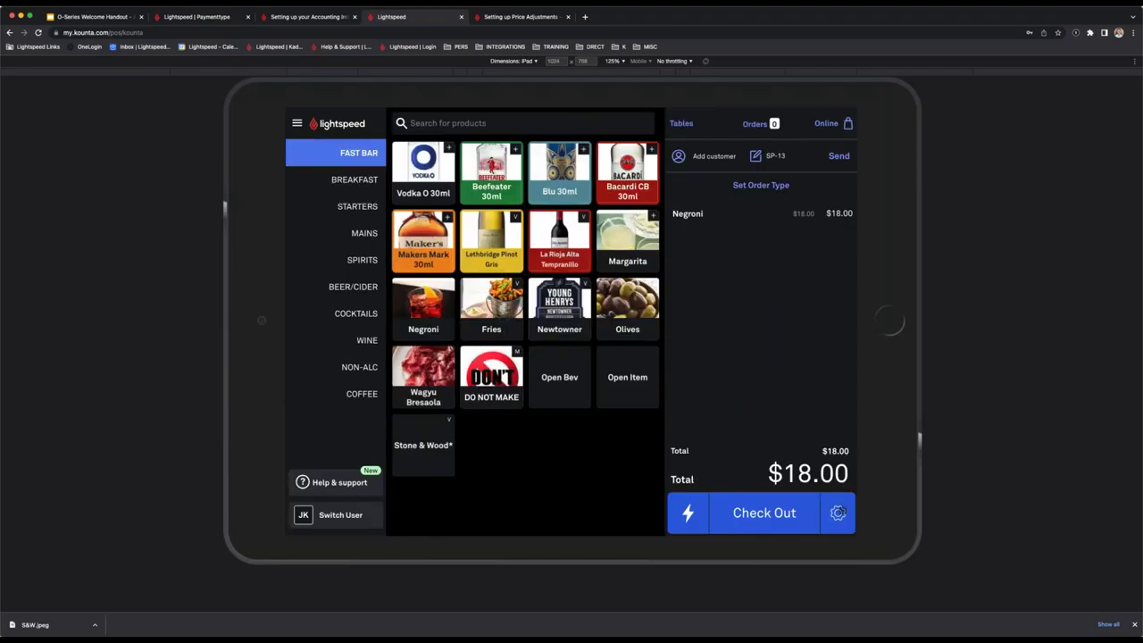
pyautogui.click(837, 512)
pyautogui.click(785, 472)
pyautogui.click(518, 375)
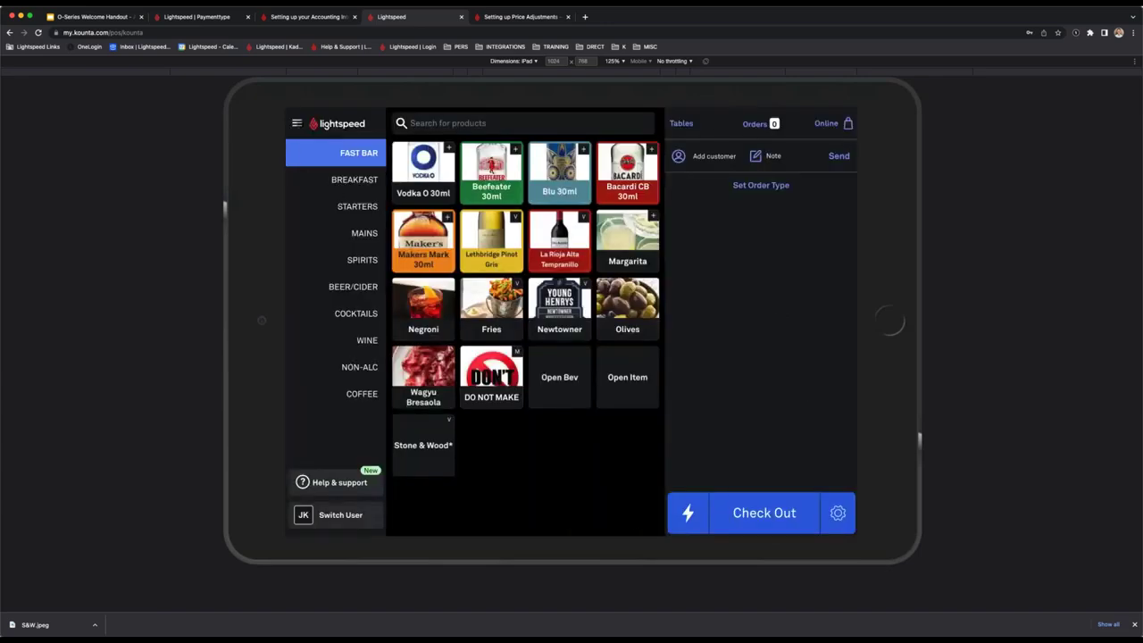
pyautogui.click(297, 123)
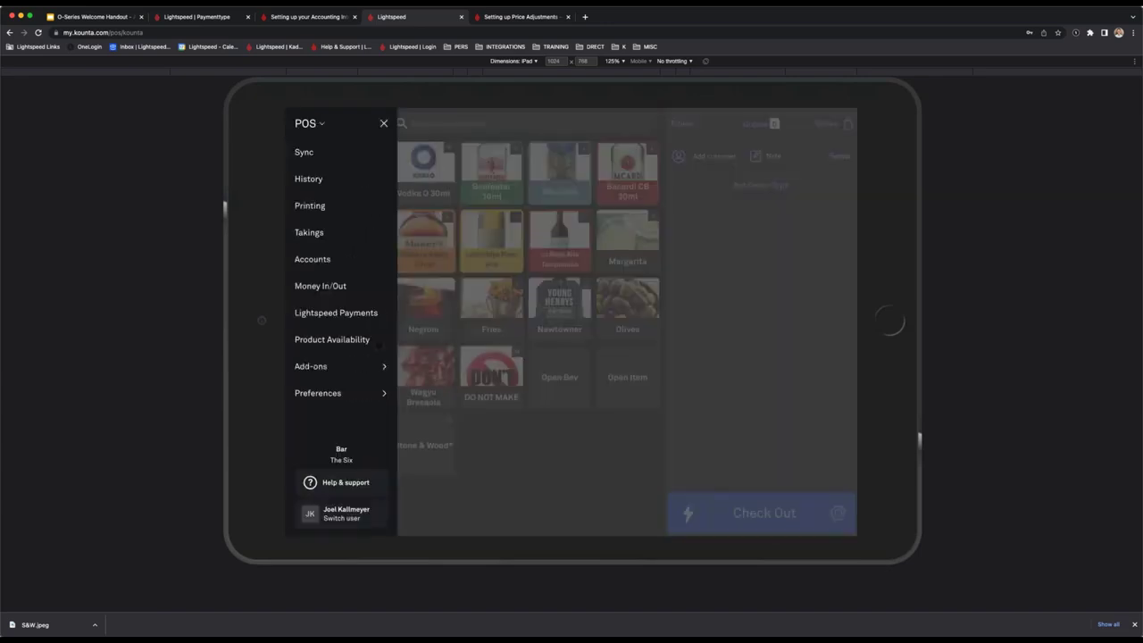
pyautogui.click(253, 18)
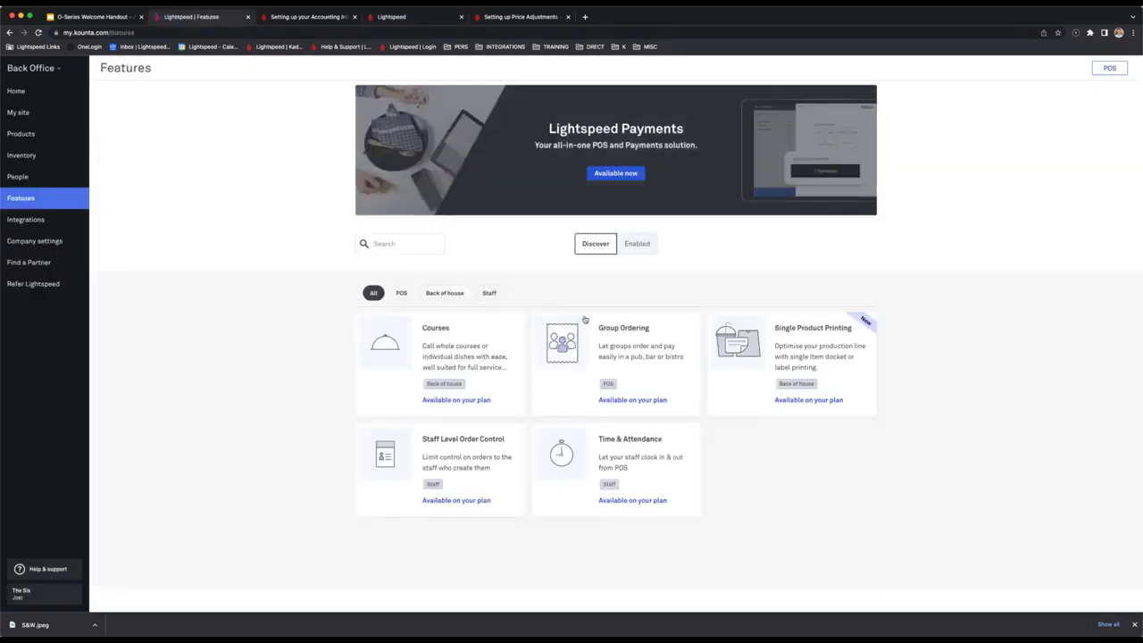
# Filter Back Office features, search 'Avail', and read the Product Availability on POS details before returning to POS.
pyautogui.click(630, 248)
pyautogui.click(582, 248)
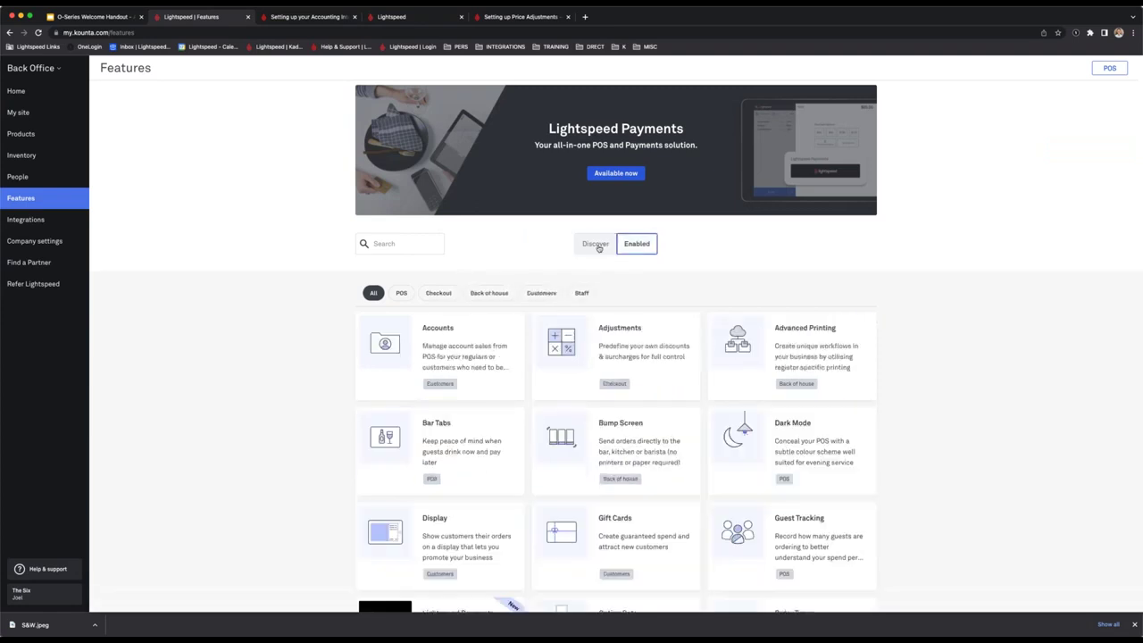
pyautogui.click(635, 246)
pyautogui.click(437, 252)
pyautogui.write('Avail')
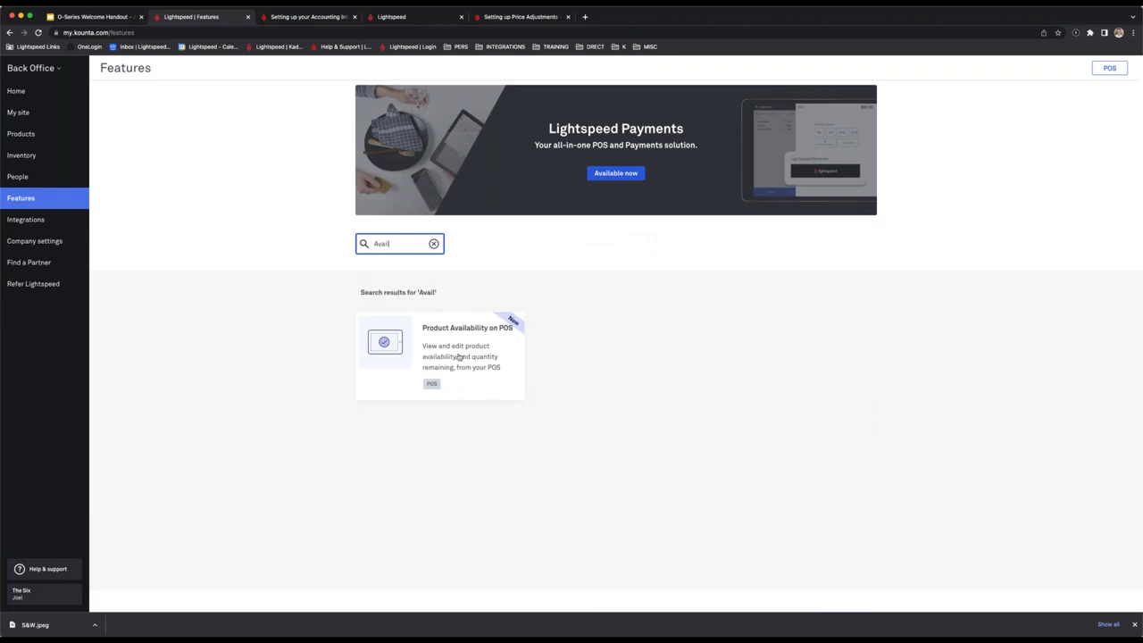
pyautogui.click(445, 355)
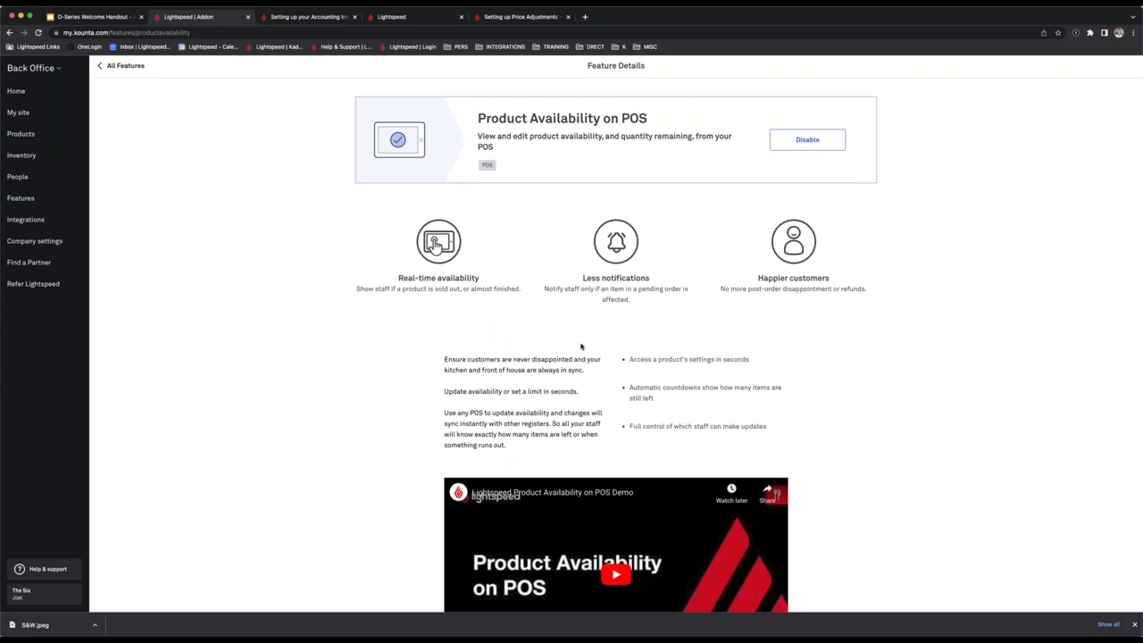
pyautogui.scroll(-3, 511, 428)
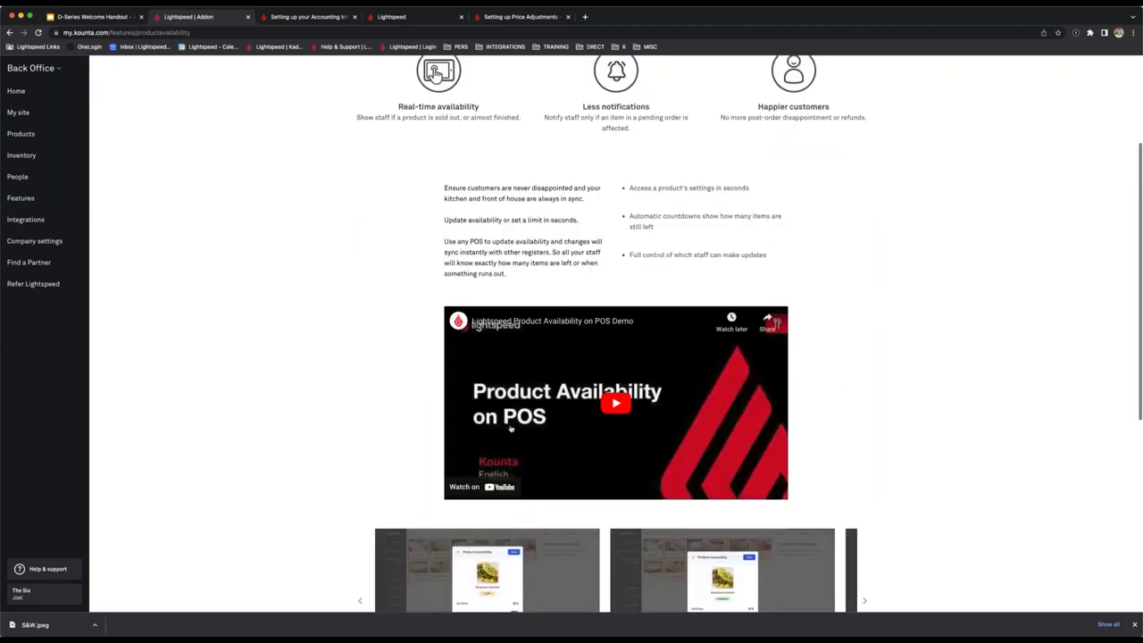
pyautogui.scroll(-1, 511, 428)
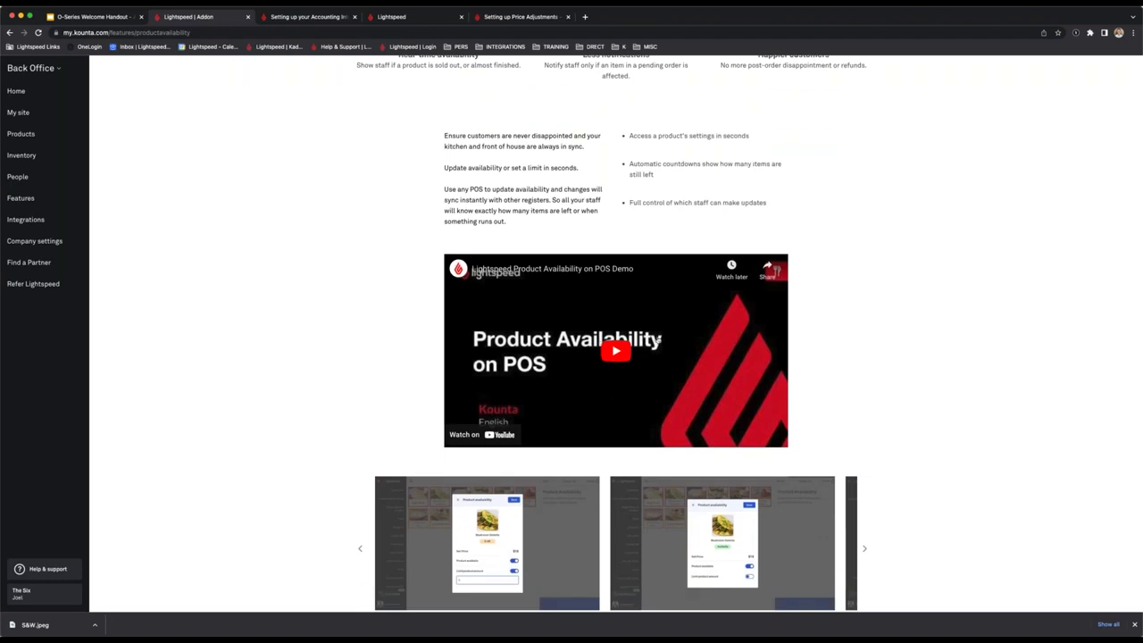
pyautogui.scroll(3, 658, 339)
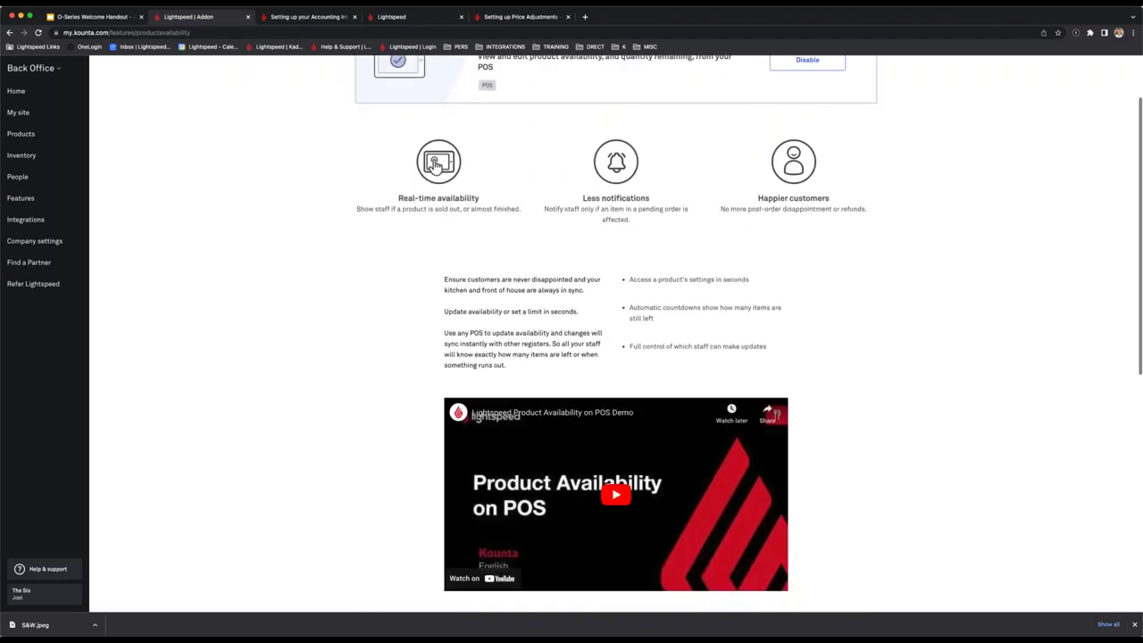
pyautogui.scroll(1, 658, 339)
pyautogui.scroll(1, 616, 339)
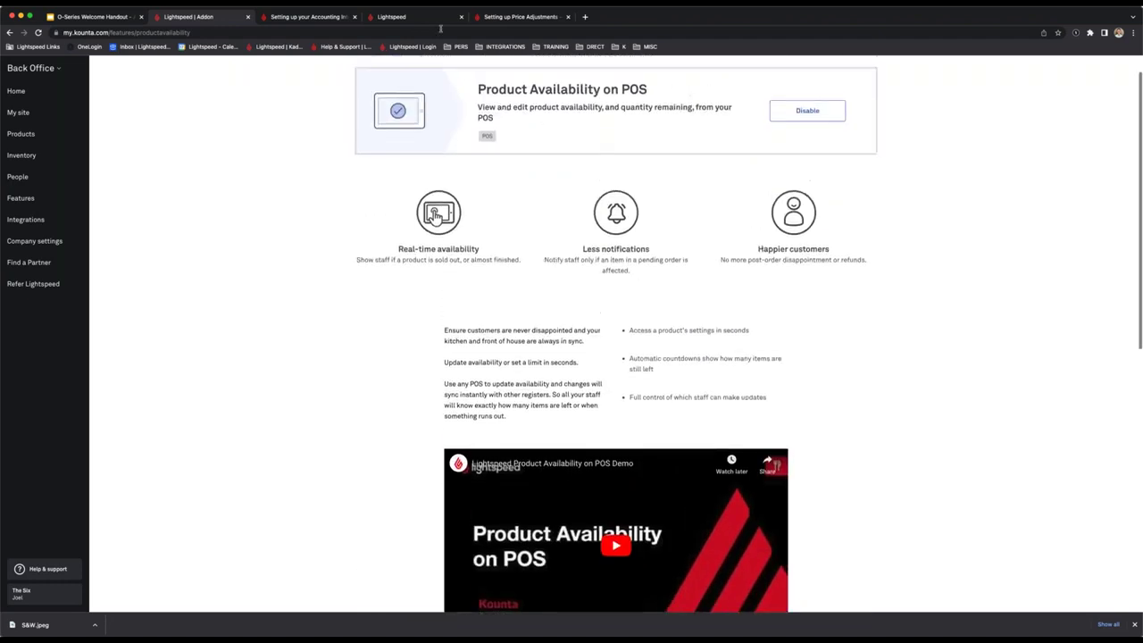
pyautogui.click(415, 17)
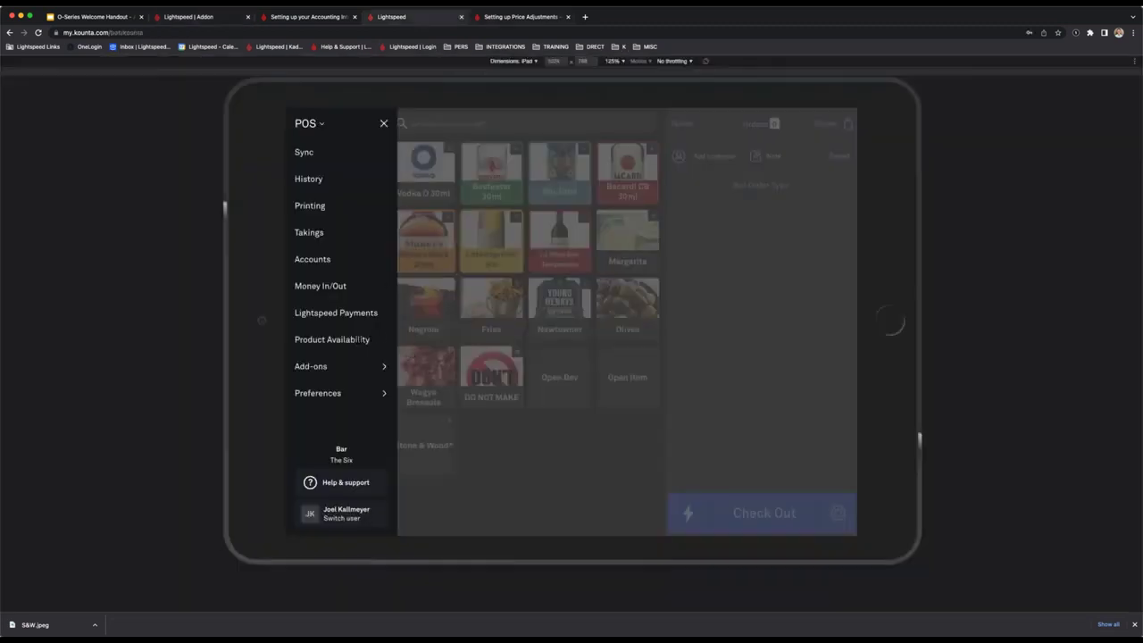
# Keep the Negroni available with a product limit of 11, save, and exit Product Availability.
pyautogui.click(357, 340)
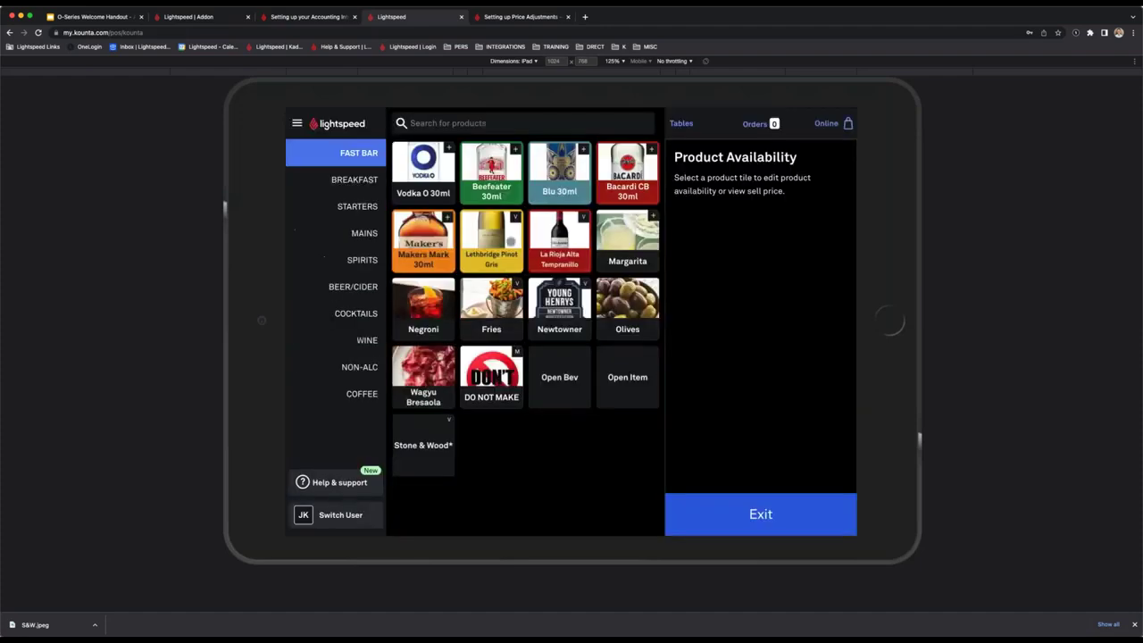
pyautogui.click(423, 305)
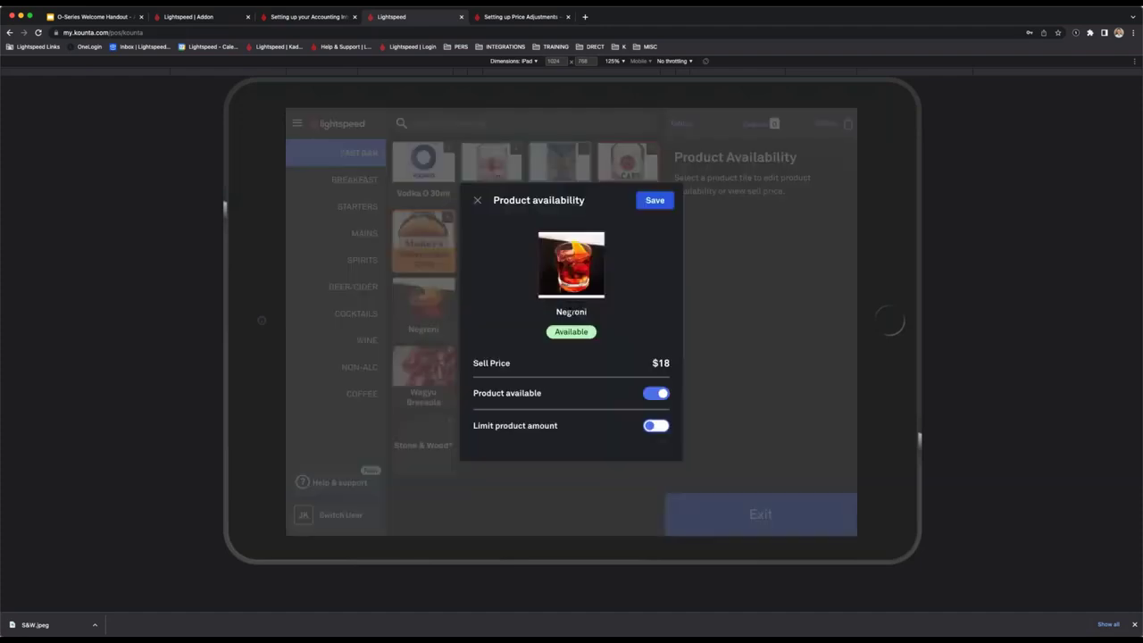
pyautogui.click(662, 393)
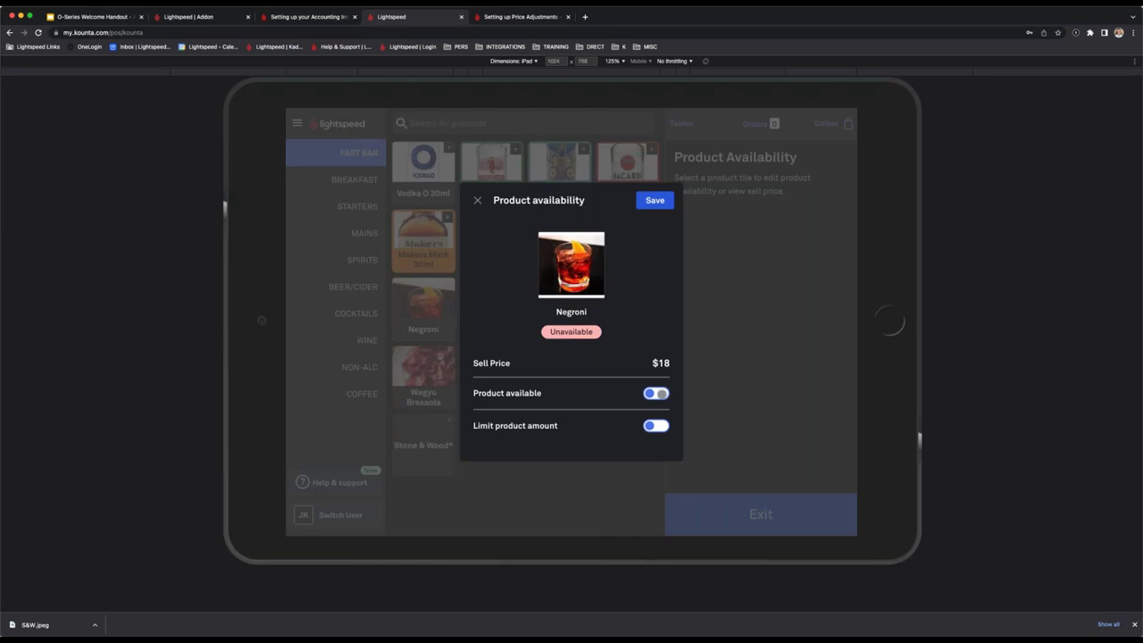
pyautogui.click(657, 393)
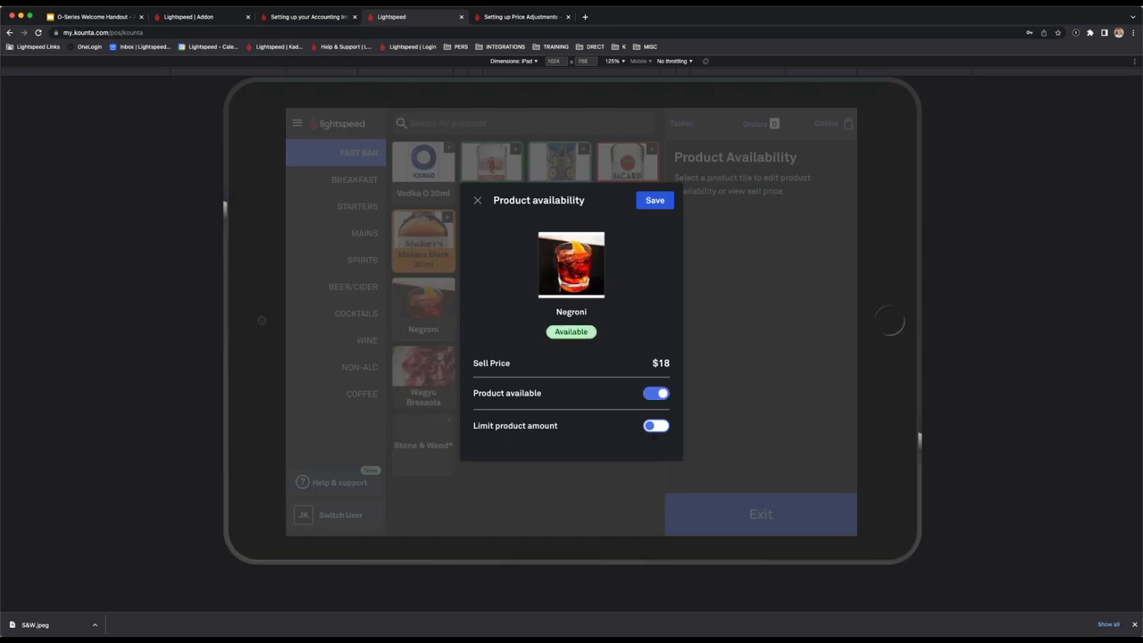
pyautogui.click(656, 425)
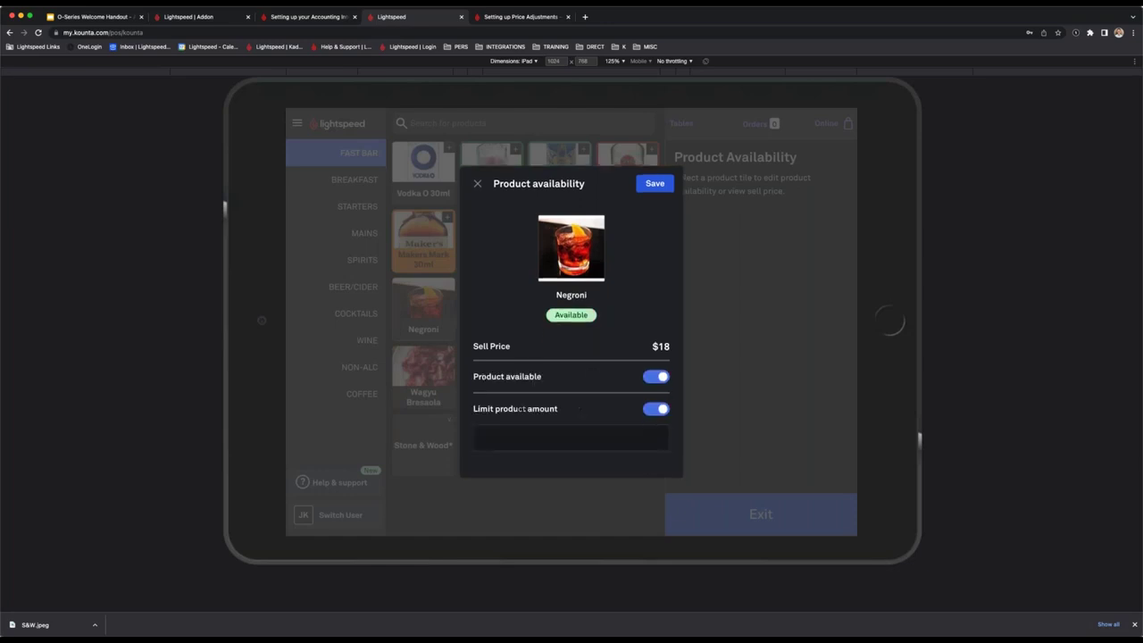
pyautogui.click(565, 439)
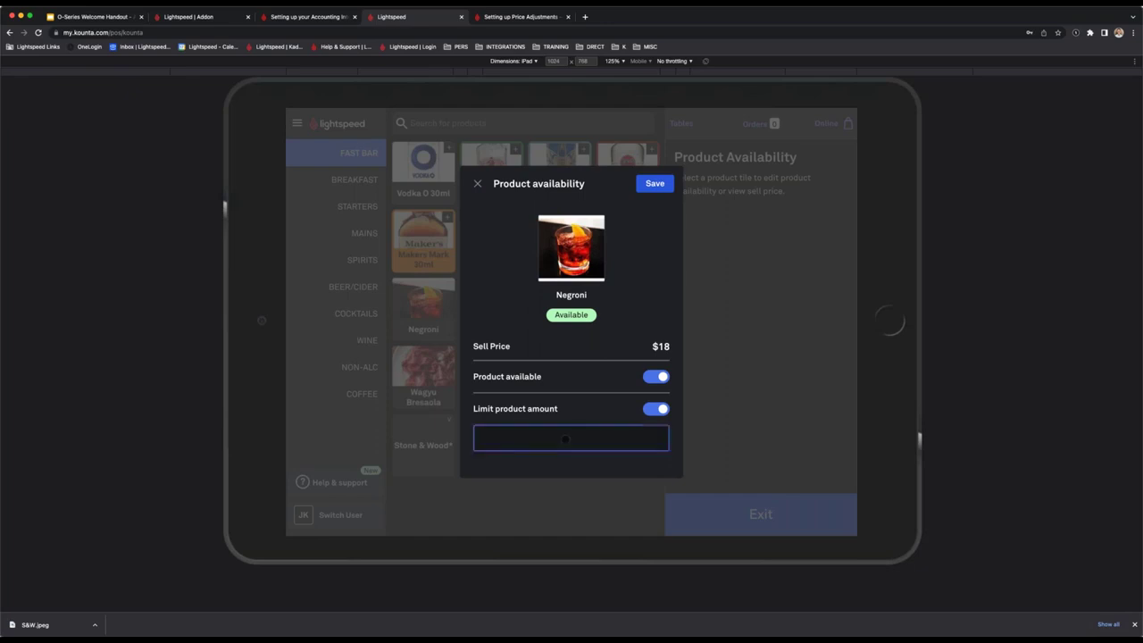
pyautogui.write('11')
pyautogui.click(657, 185)
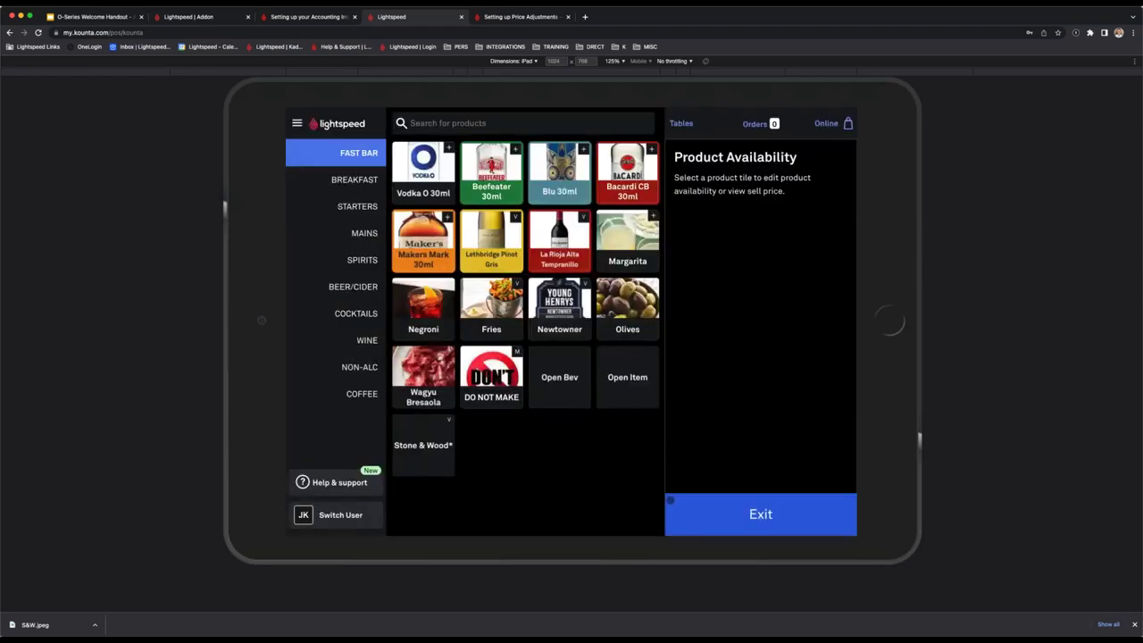
pyautogui.click(732, 513)
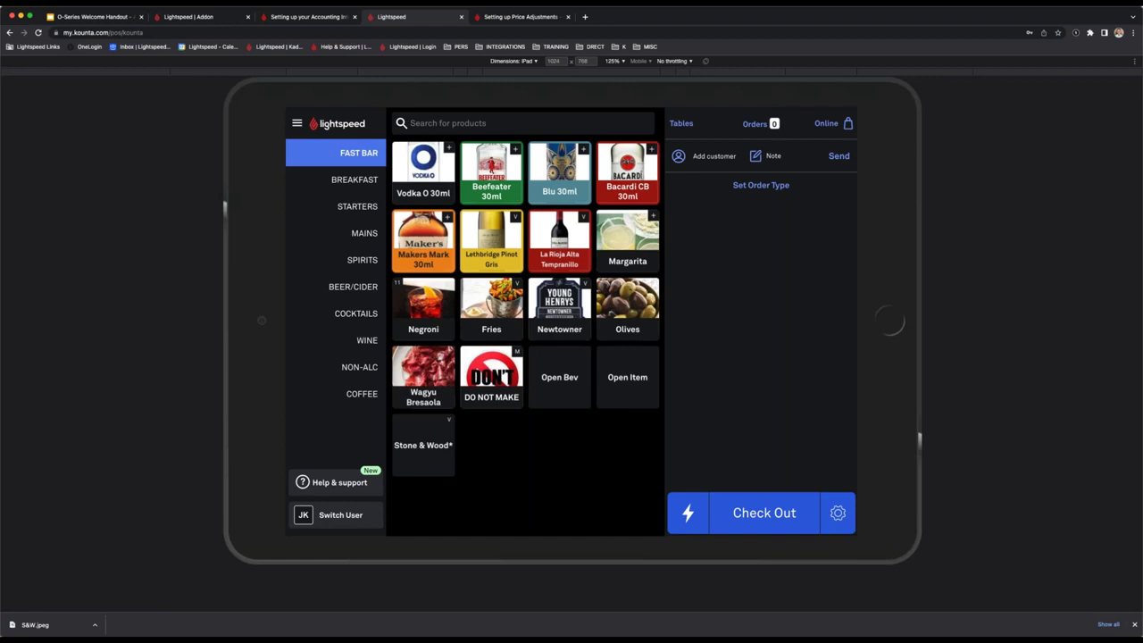
# Quick-pay the $18.00 Negroni sale while browsing the Fries and Breakfast products.
pyautogui.click(464, 298)
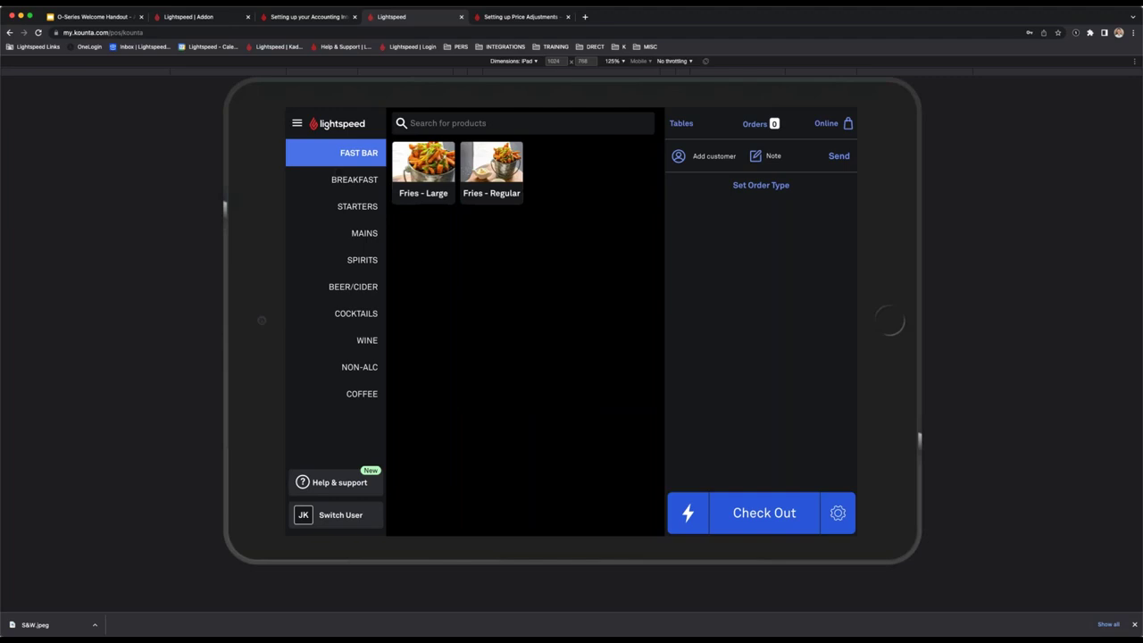
pyautogui.click(343, 166)
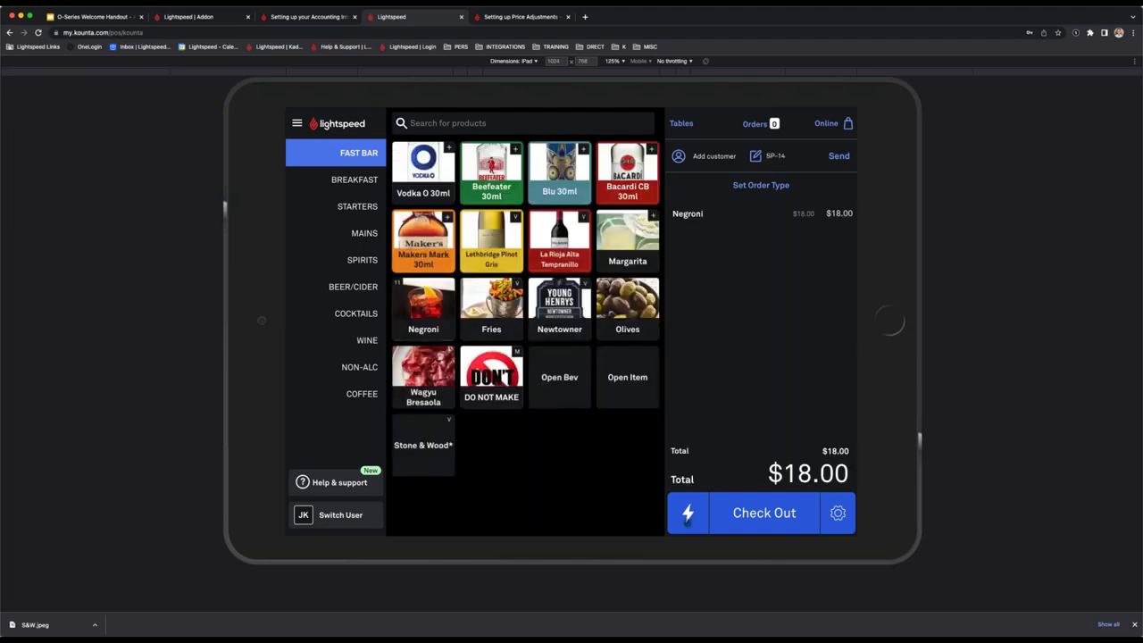
pyautogui.click(688, 516)
pyautogui.click(366, 182)
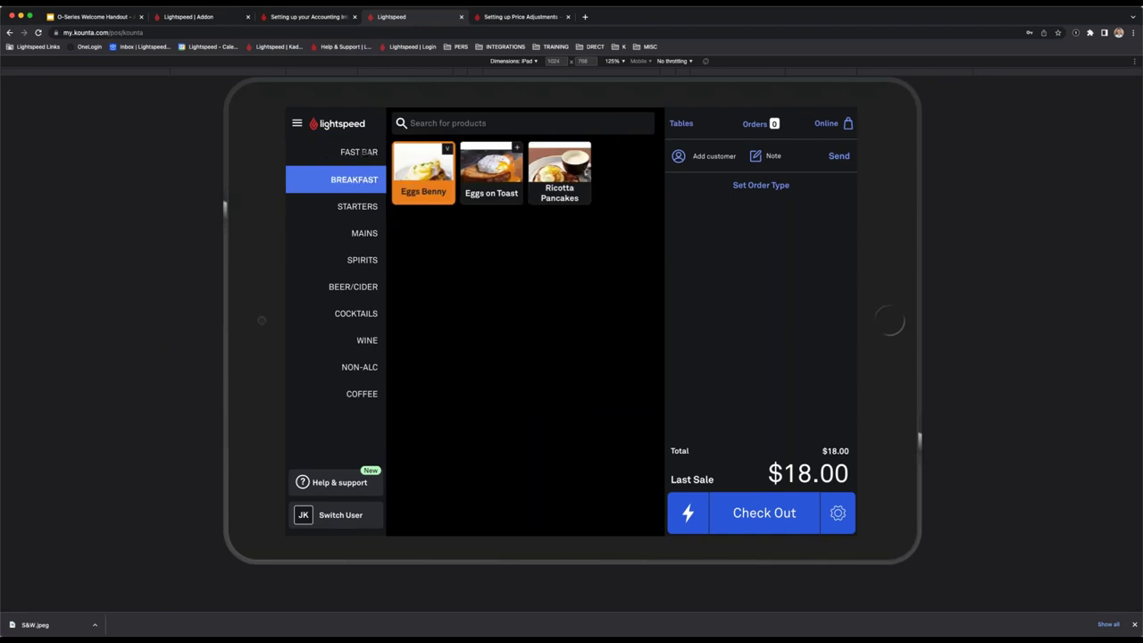
pyautogui.click(361, 152)
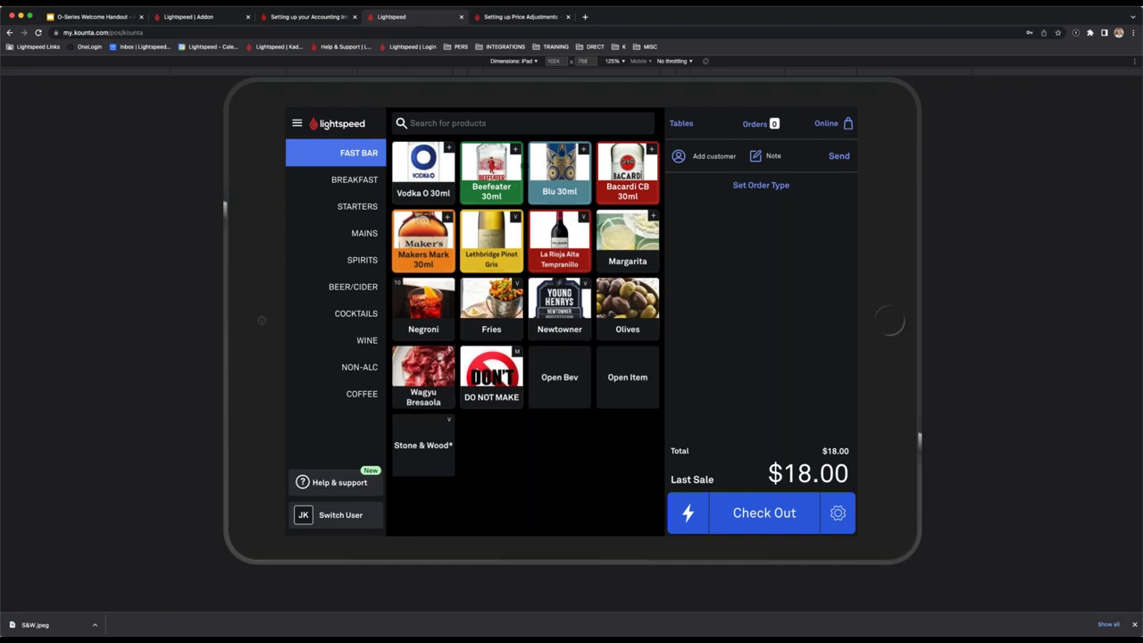
pyautogui.click(195, 17)
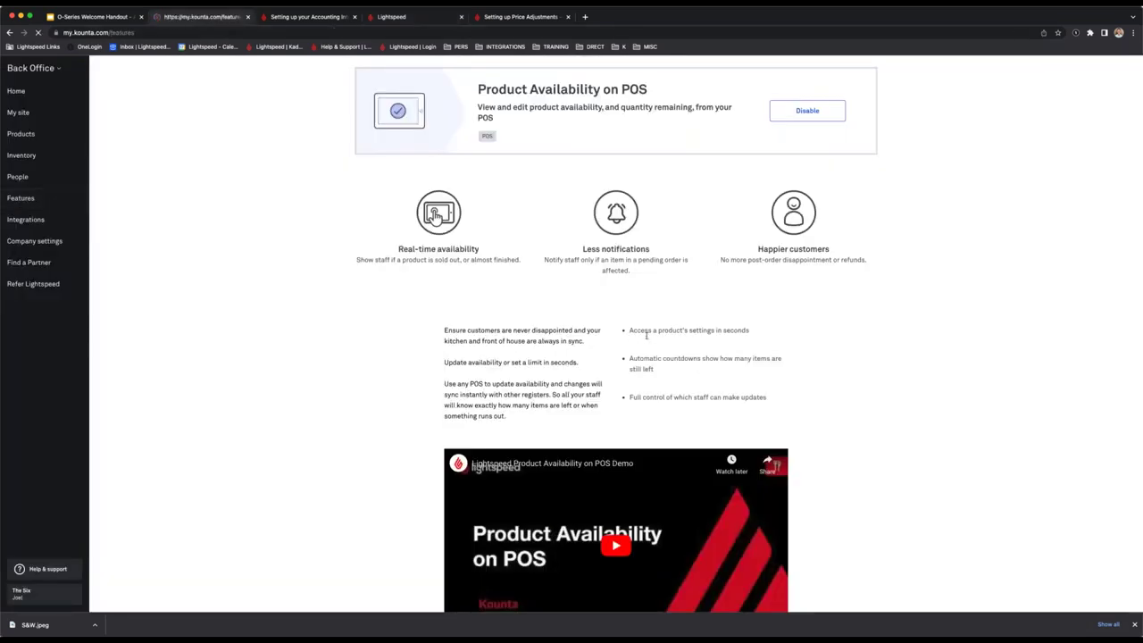
pyautogui.click(635, 248)
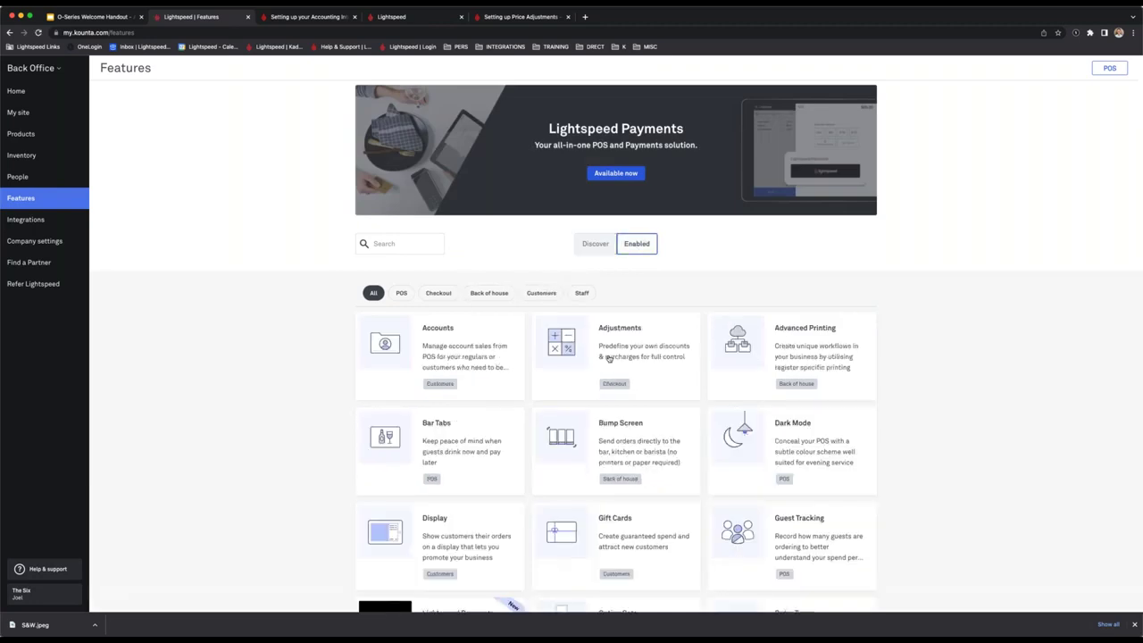
pyautogui.click(608, 358)
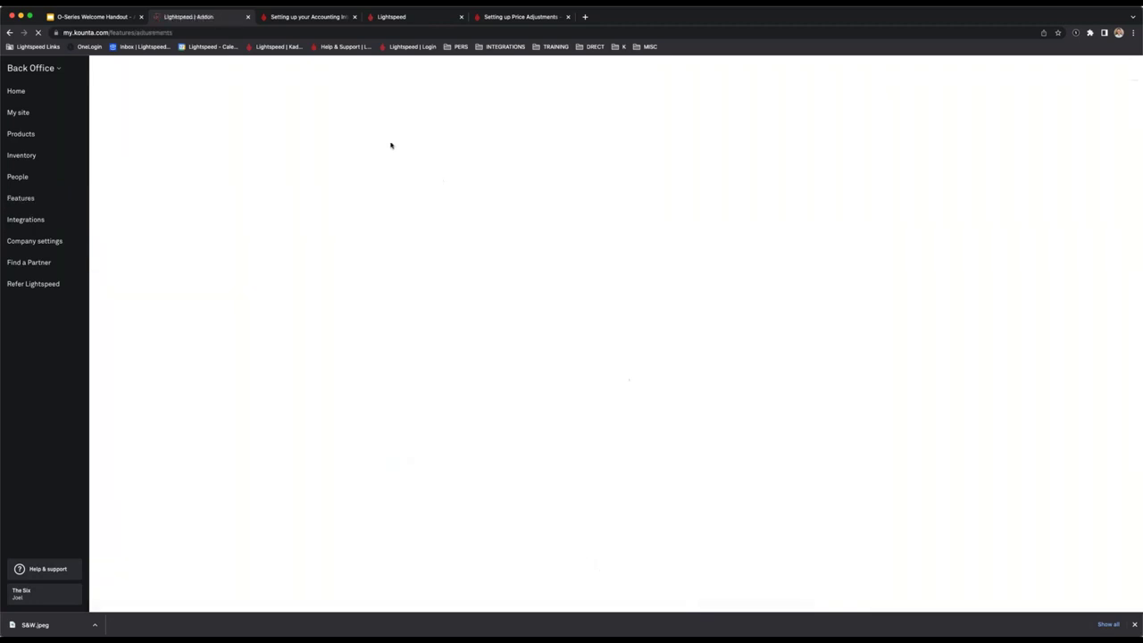
pyautogui.moveTo(490, 143); pyautogui.dragTo(721, 162)
pyautogui.click(723, 163)
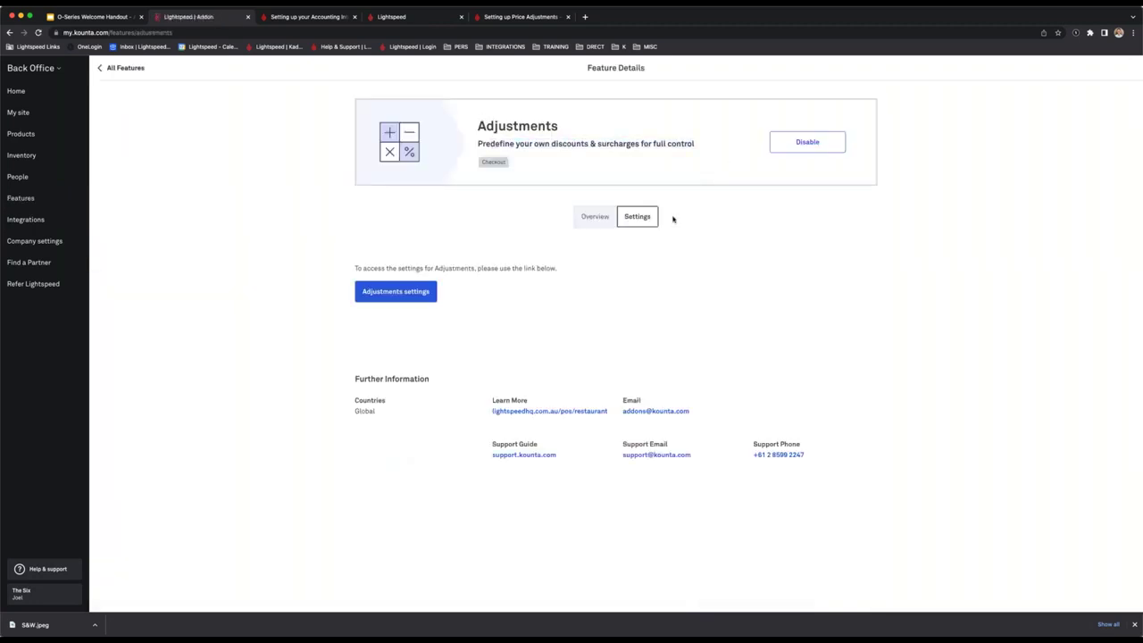
pyautogui.click(587, 218)
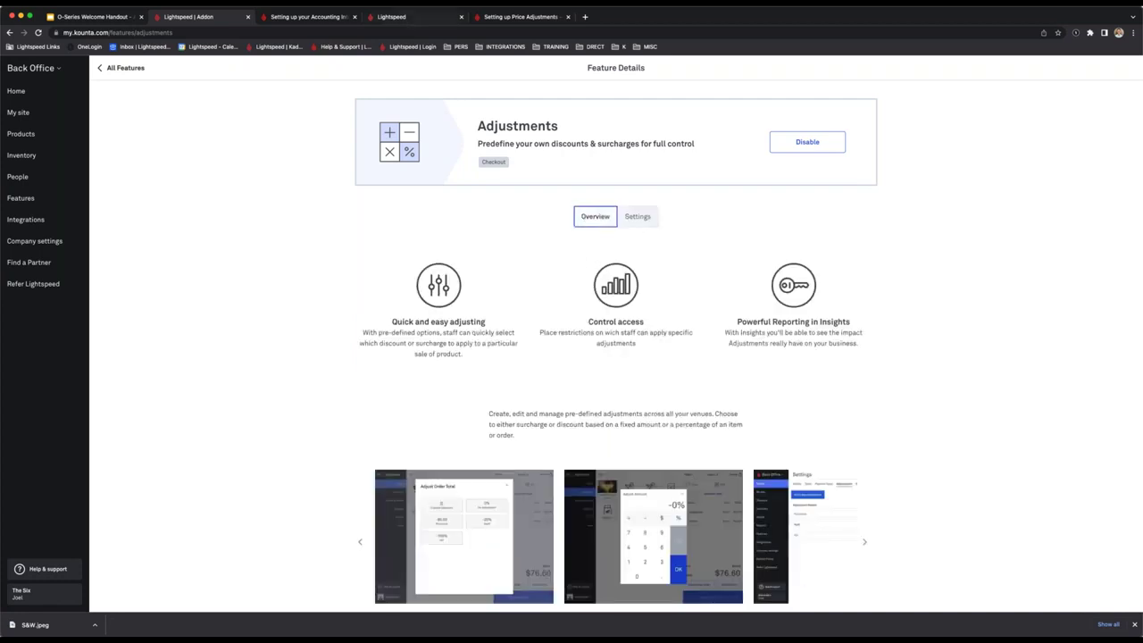
pyautogui.click(62, 246)
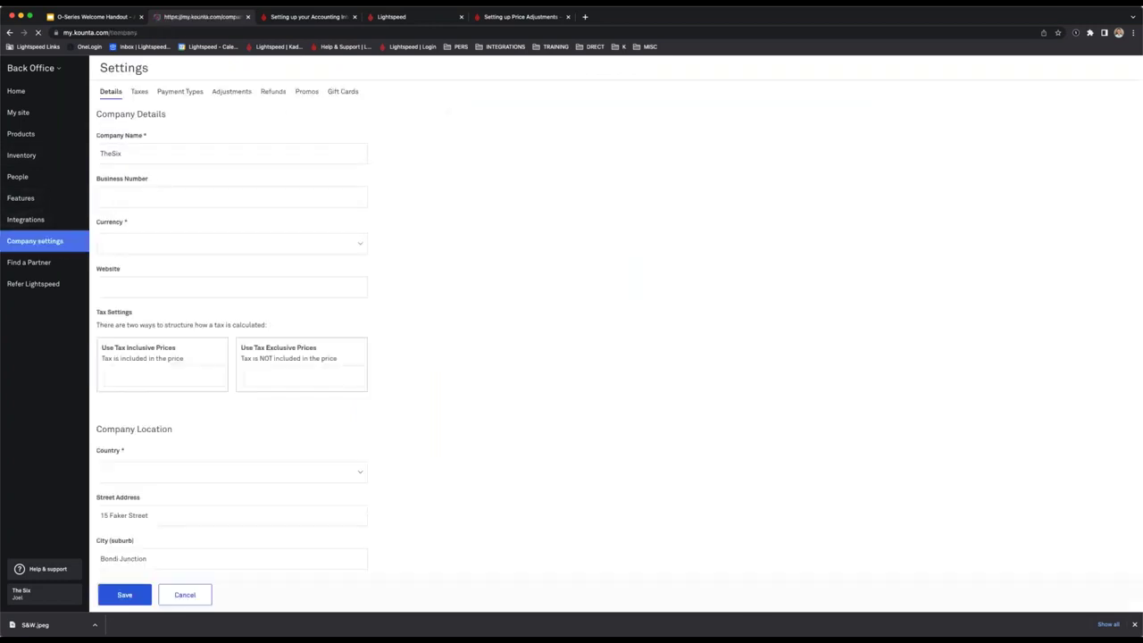
pyautogui.click(241, 92)
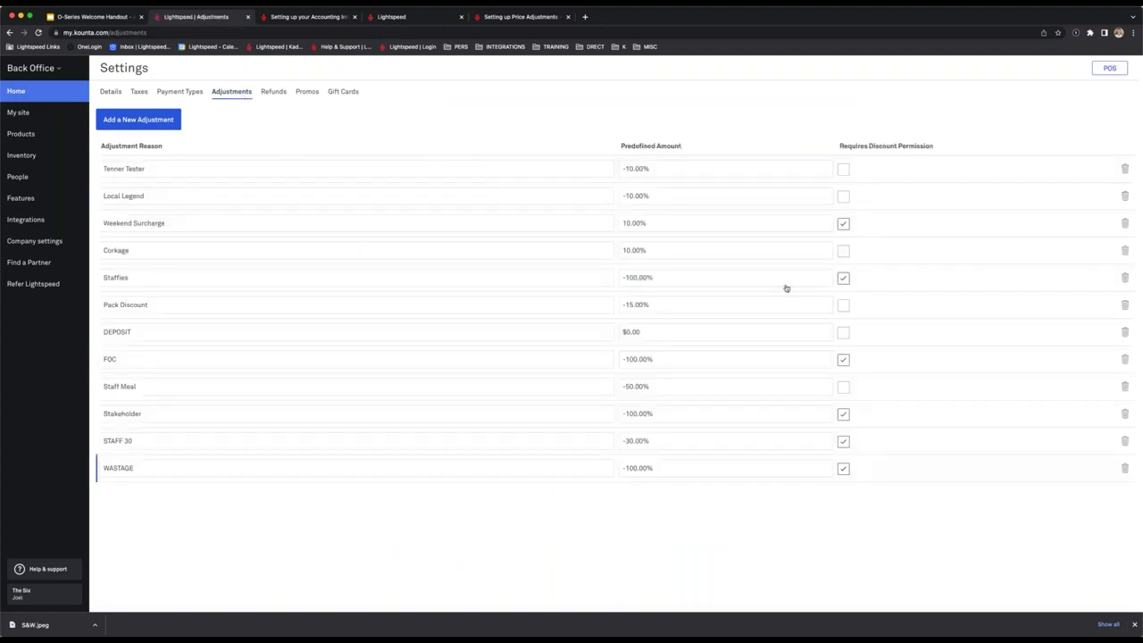
pyautogui.click(158, 121)
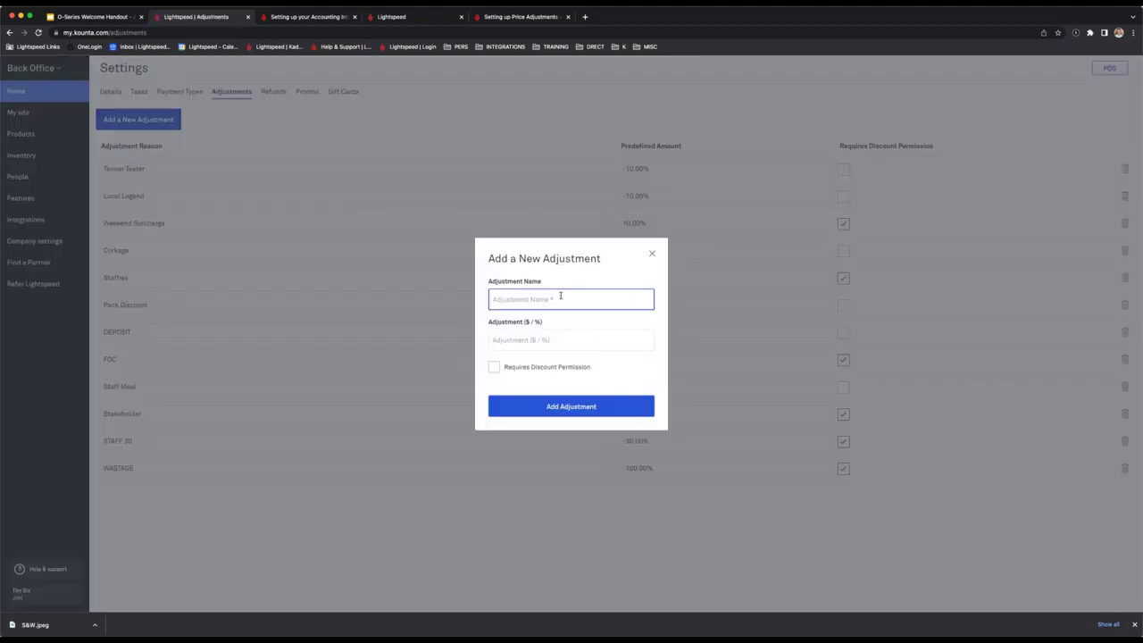
pyautogui.click(652, 253)
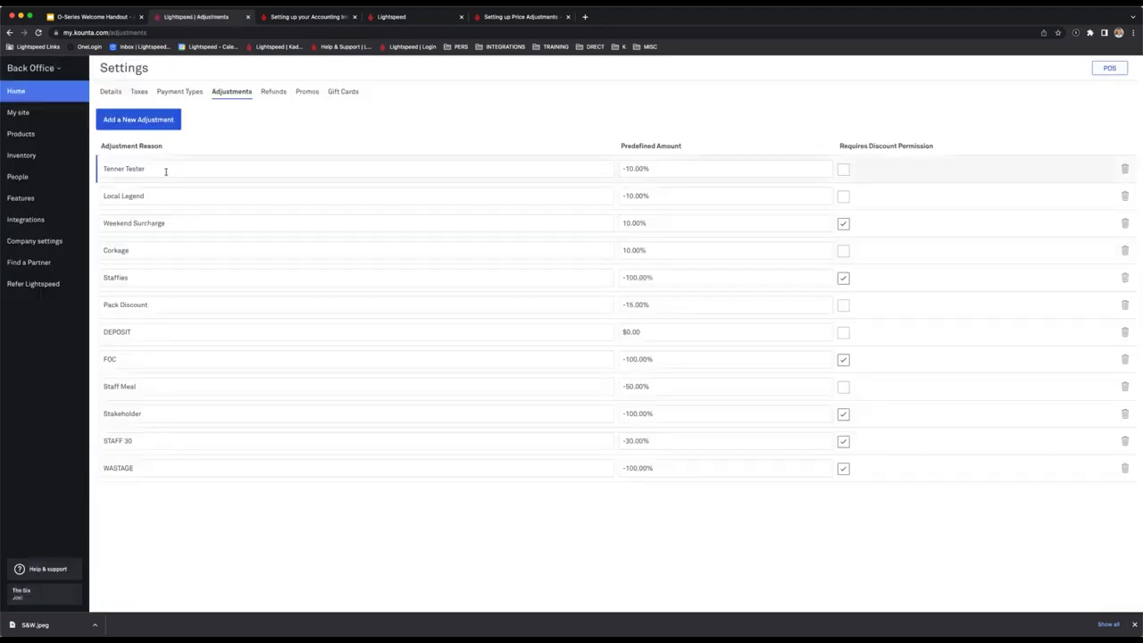
pyautogui.click(160, 195)
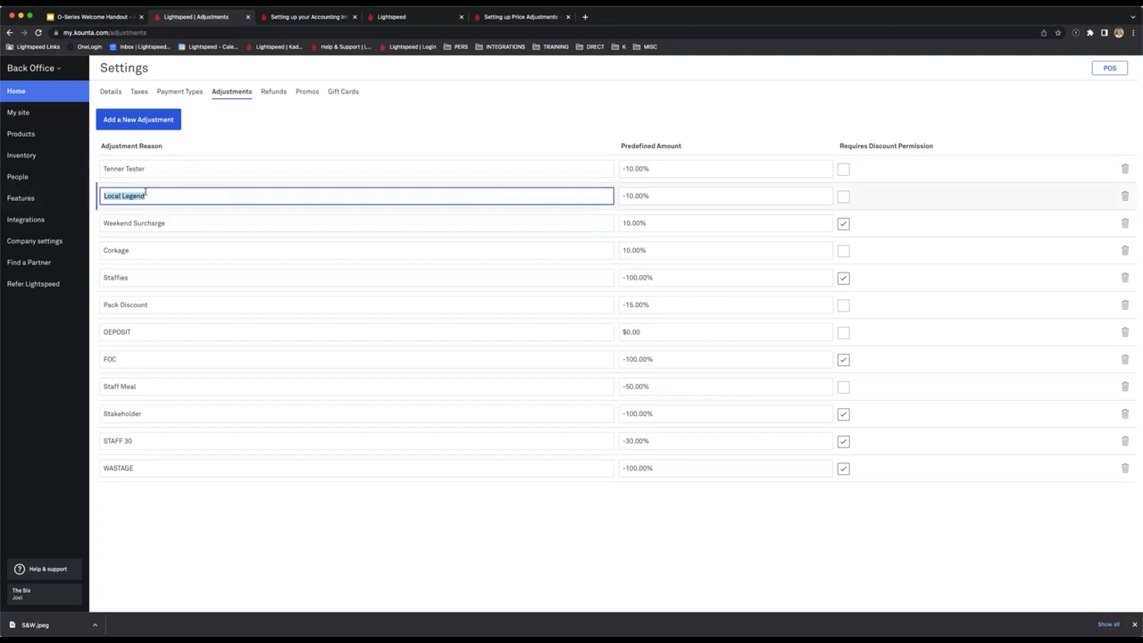
pyautogui.click(670, 197)
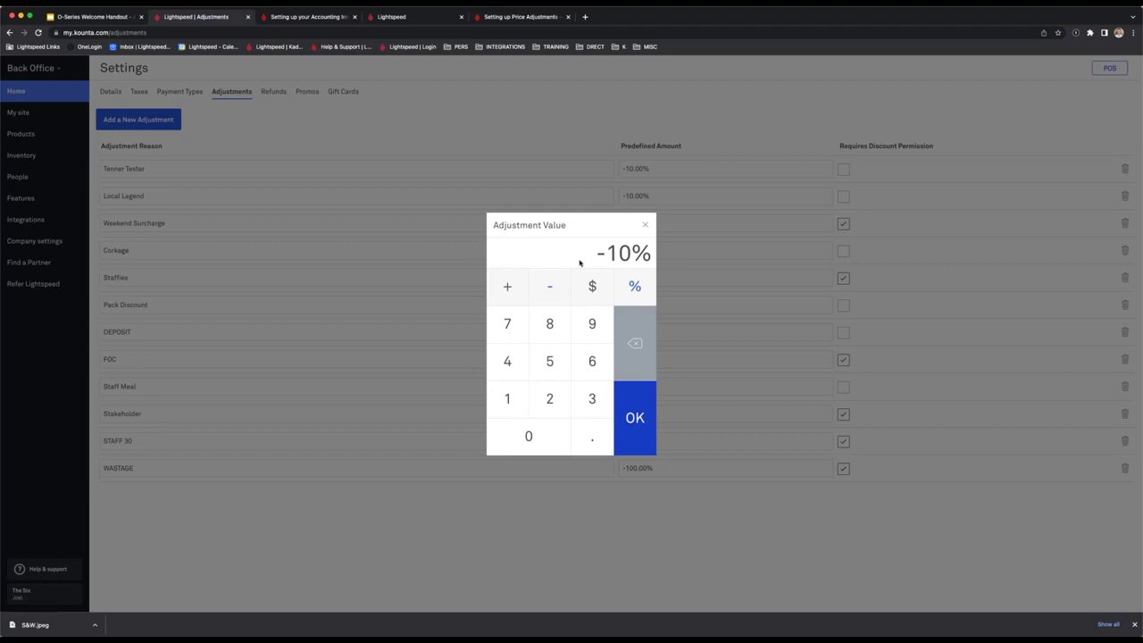
pyautogui.click(647, 226)
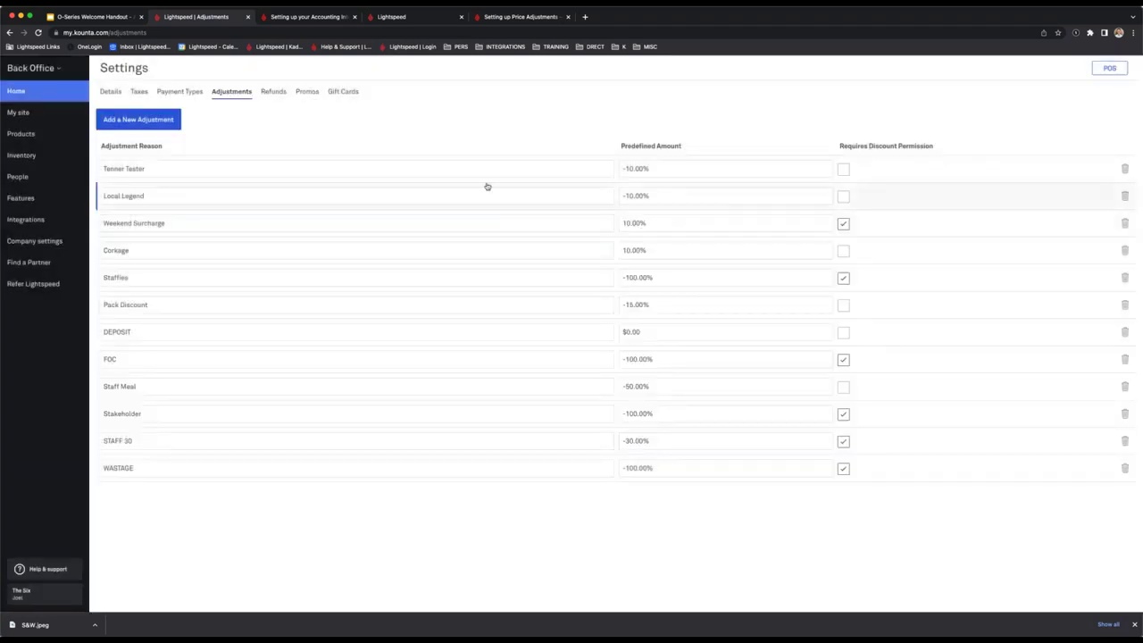
pyautogui.click(138, 119)
pyautogui.click(584, 350)
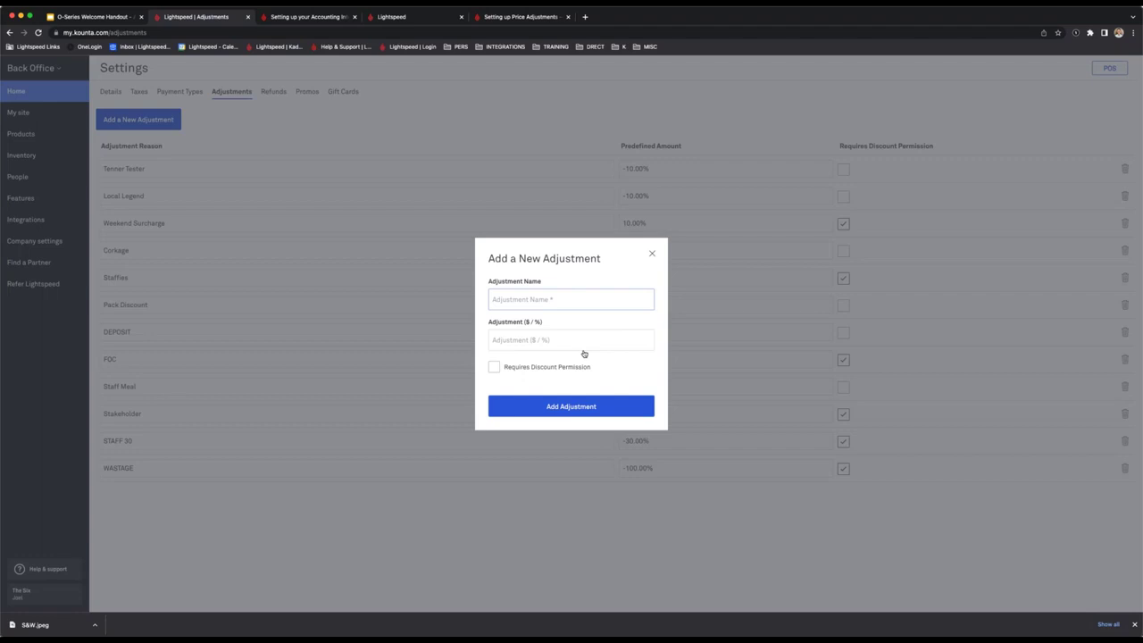
pyautogui.click(647, 226)
pyautogui.click(652, 254)
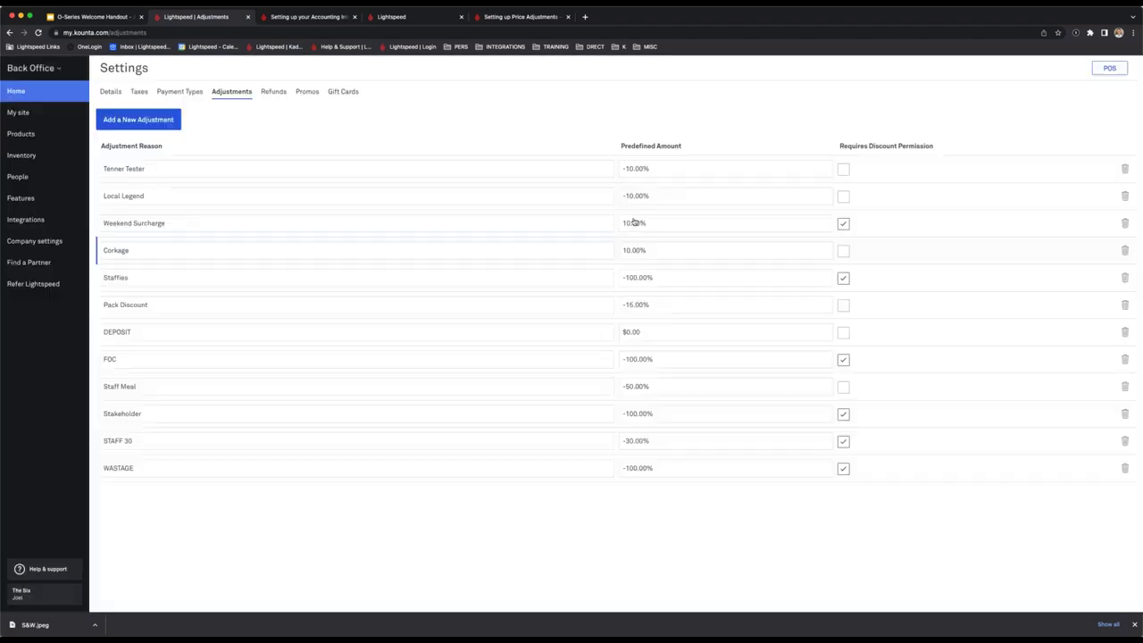
pyautogui.click(393, 17)
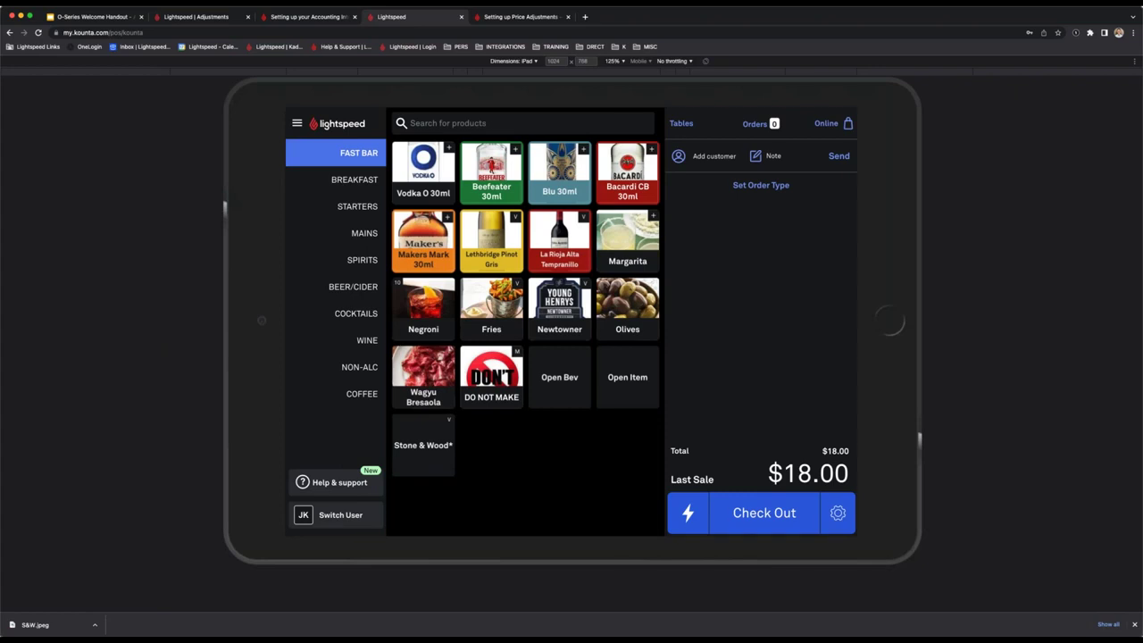
# Add Olives and a Newtowner Pint to the order.
pyautogui.click(627, 308)
pyautogui.click(559, 308)
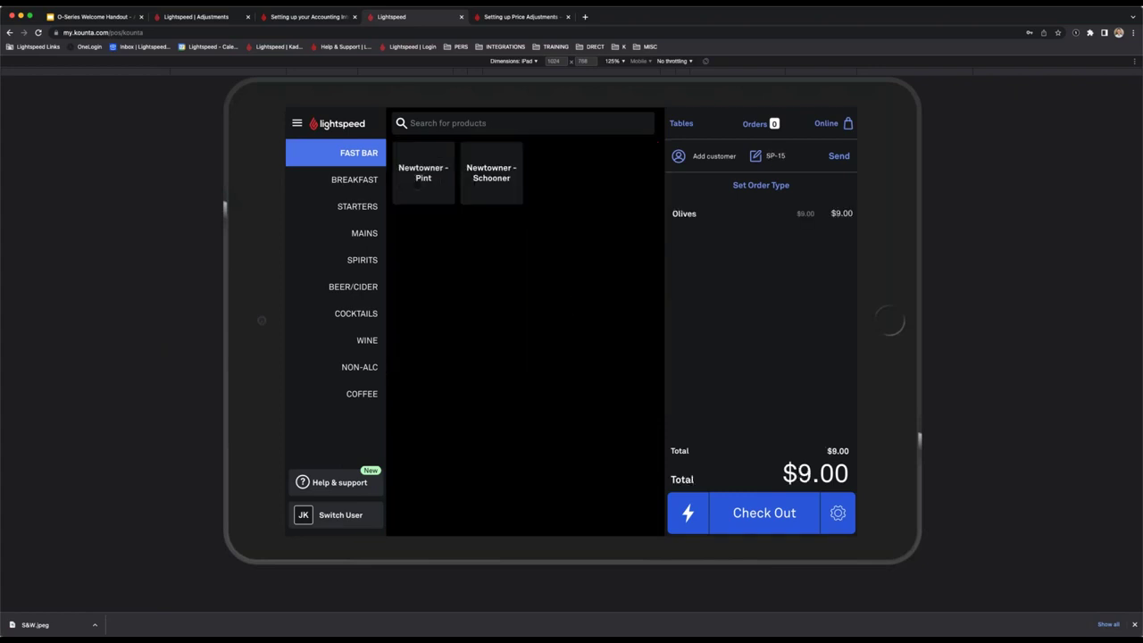
pyautogui.click(423, 174)
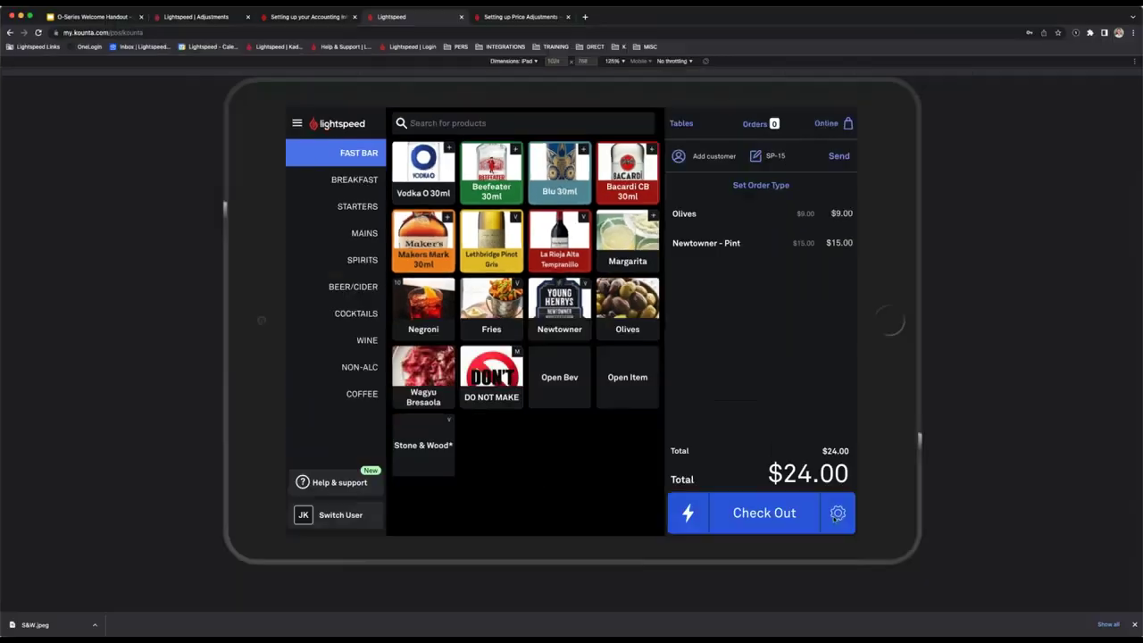
# Apply the Staffies (-100%) discount and check out the $0.00 sale.
pyautogui.click(837, 512)
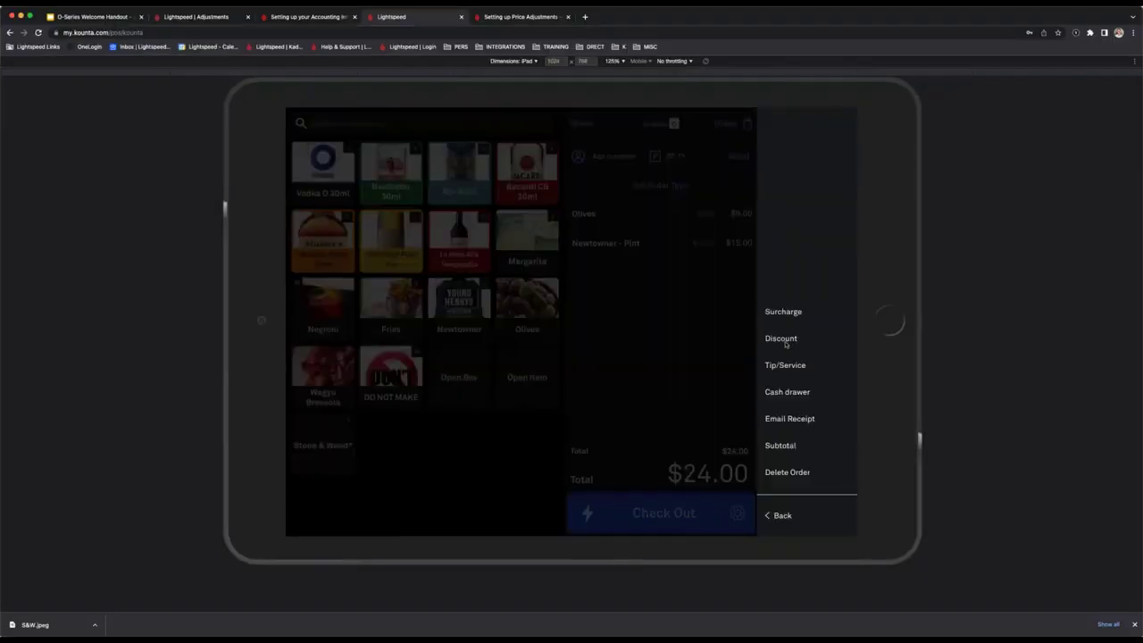
pyautogui.click(788, 345)
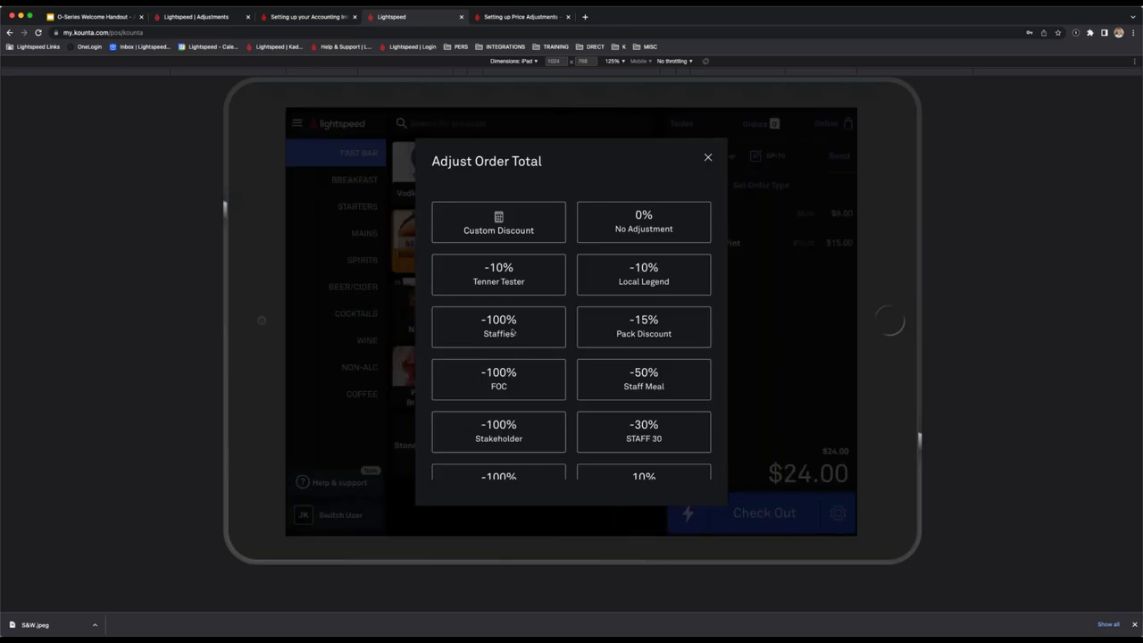
pyautogui.click(512, 332)
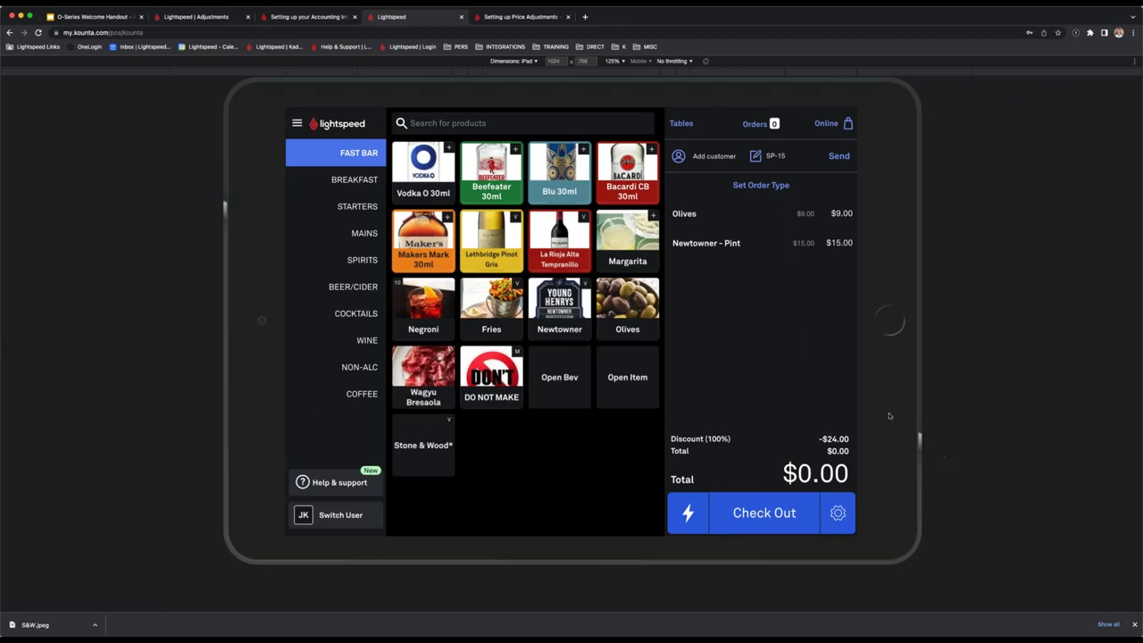
pyautogui.click(743, 512)
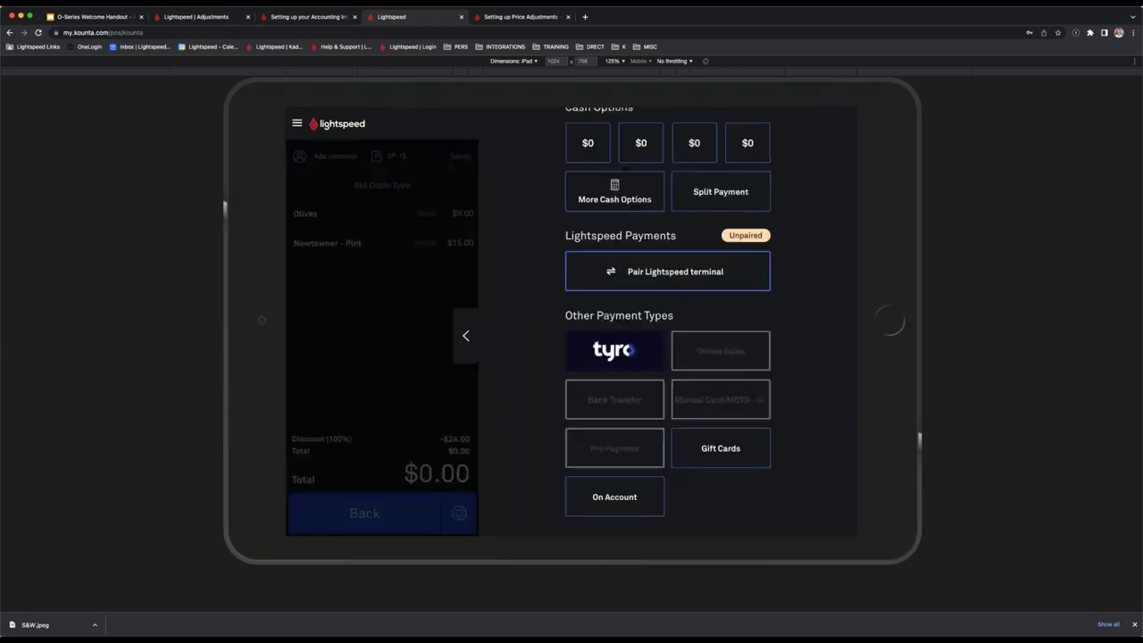
pyautogui.click(743, 353)
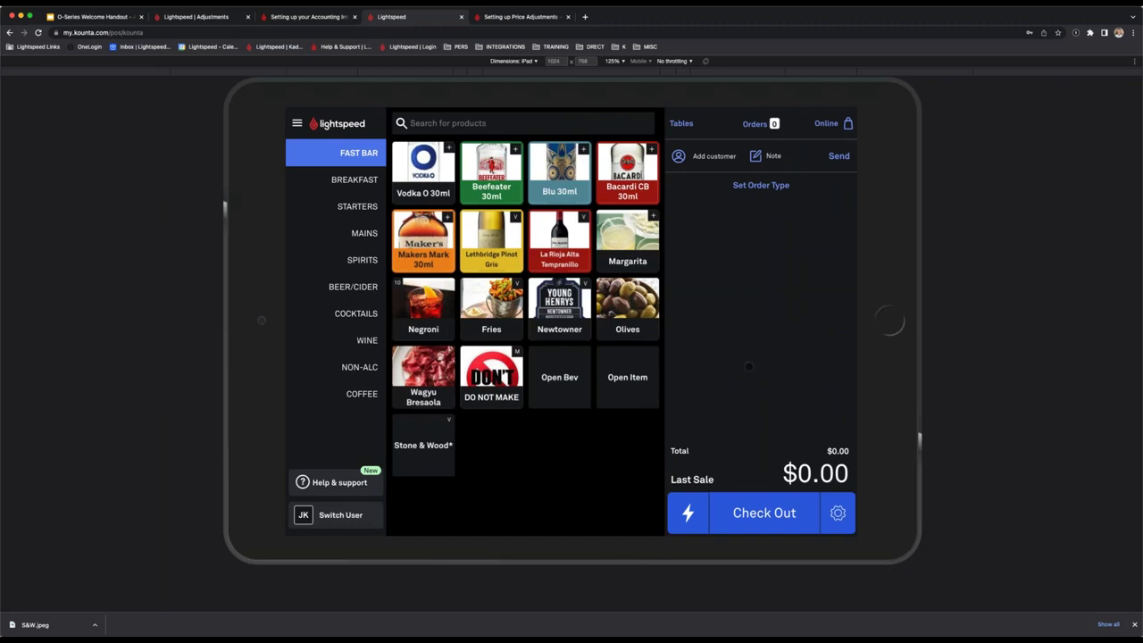
# Add Olives and apply a 100% custom discount with a reason.
pyautogui.click(627, 308)
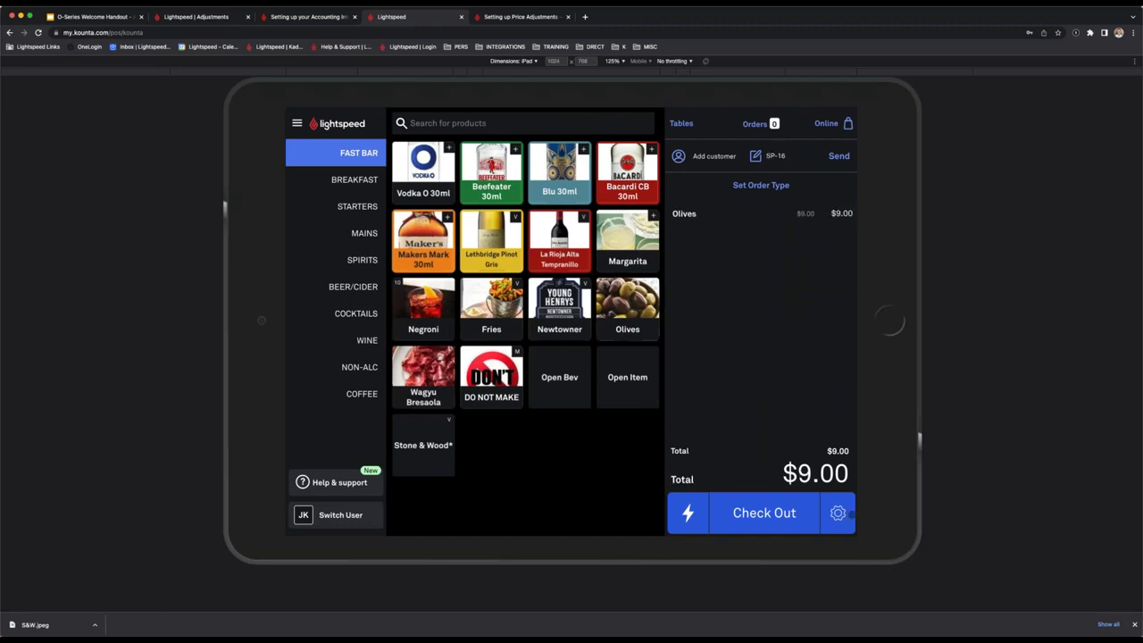
pyautogui.click(838, 512)
pyautogui.click(798, 343)
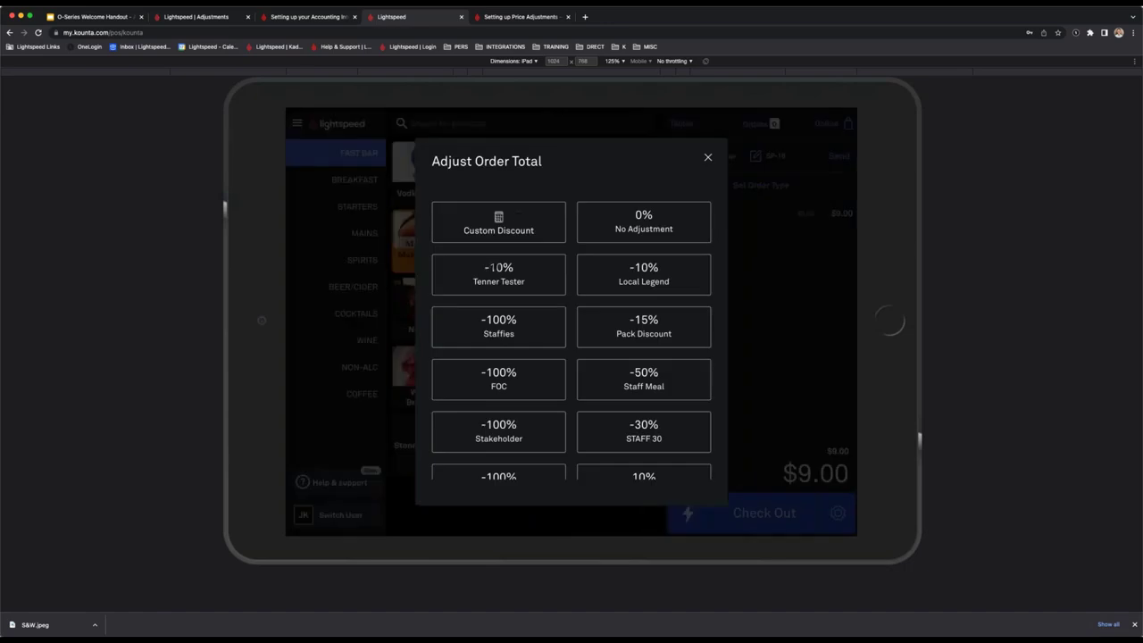
pyautogui.click(498, 221)
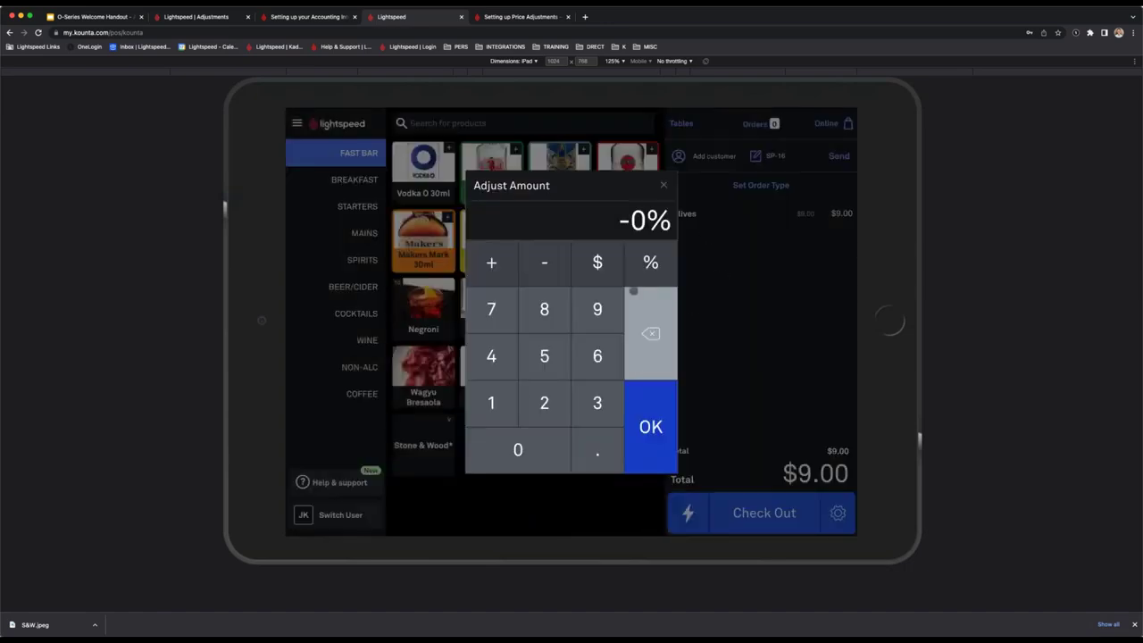
pyautogui.click(504, 394)
pyautogui.click(524, 459)
pyautogui.click(524, 458)
pyautogui.click(660, 432)
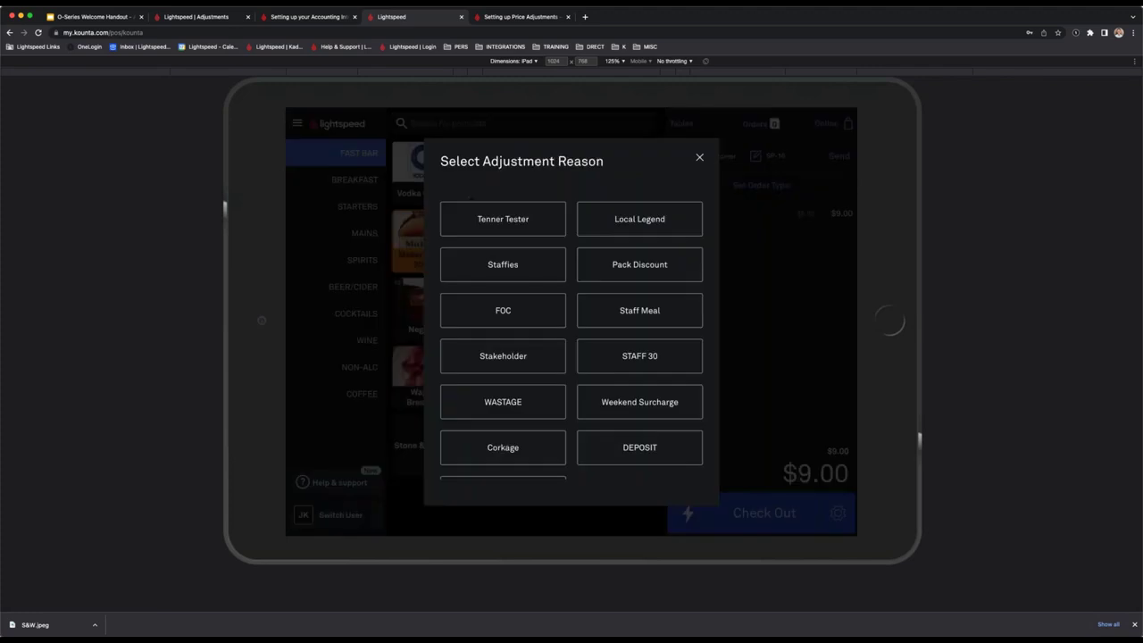
pyautogui.click(665, 442)
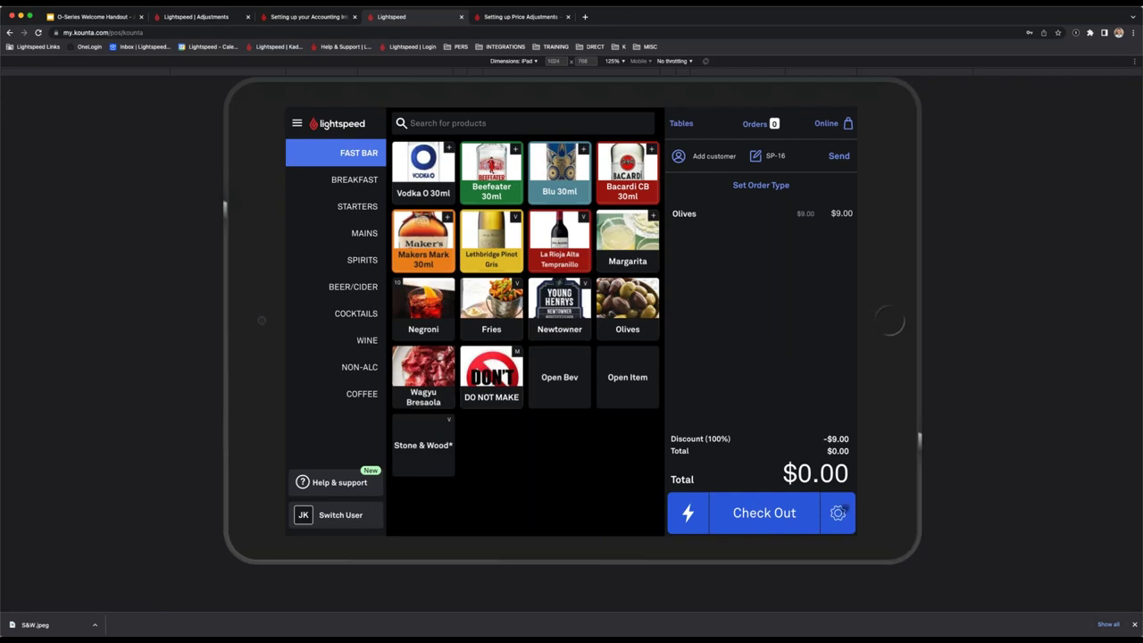
# Delete the $0.00 Olives order, leaving the register empty.
pyautogui.click(837, 512)
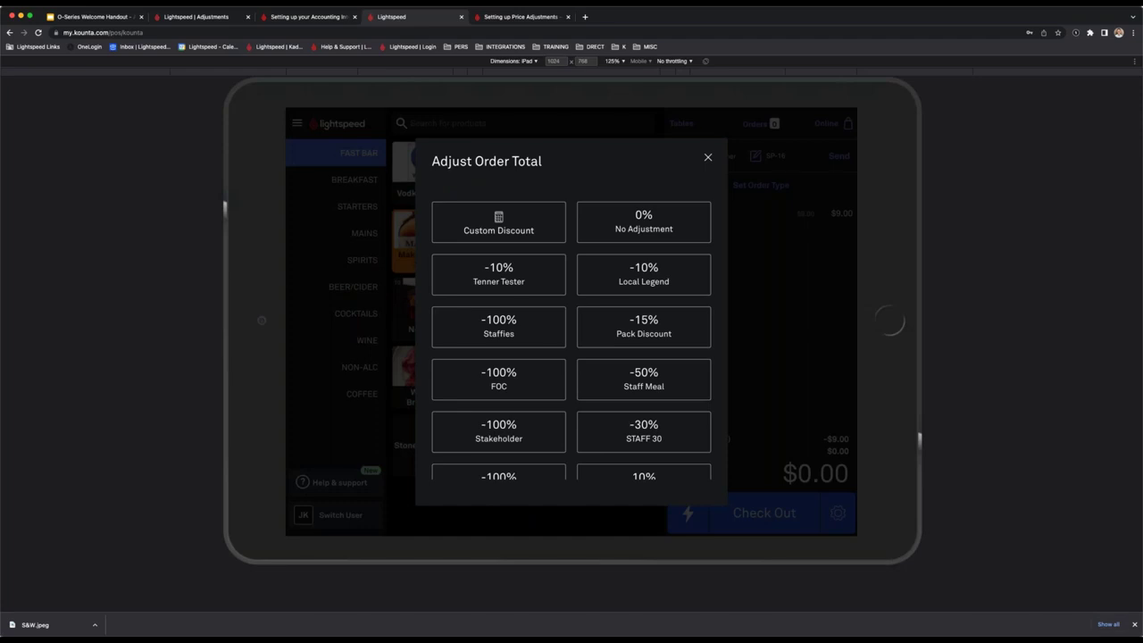
pyautogui.scroll(-3, 571, 339)
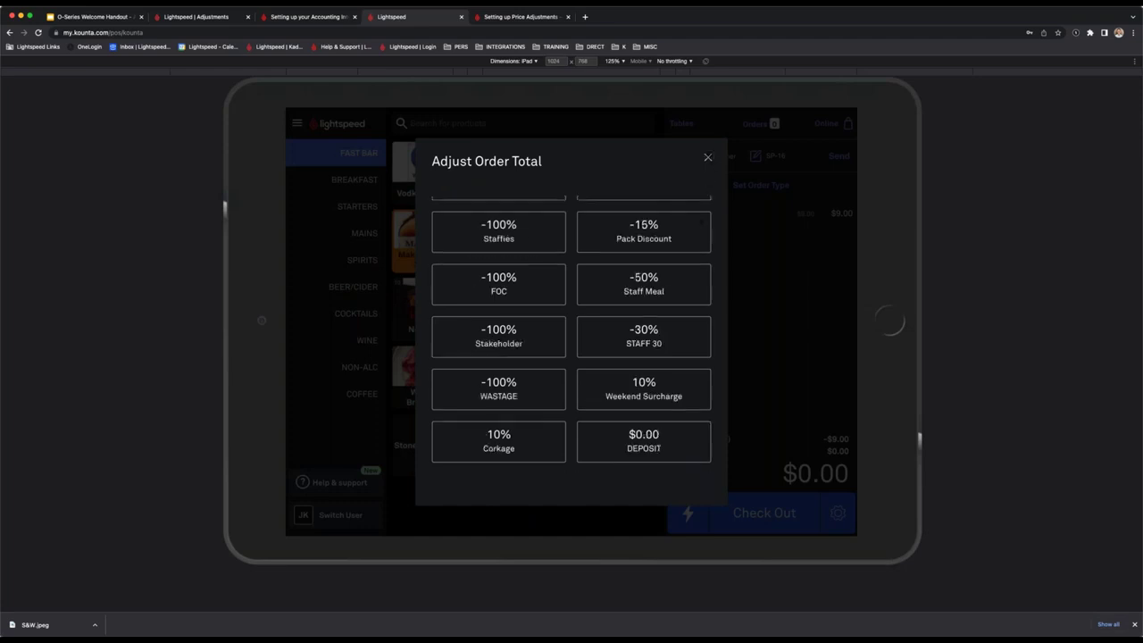
pyautogui.click(824, 496)
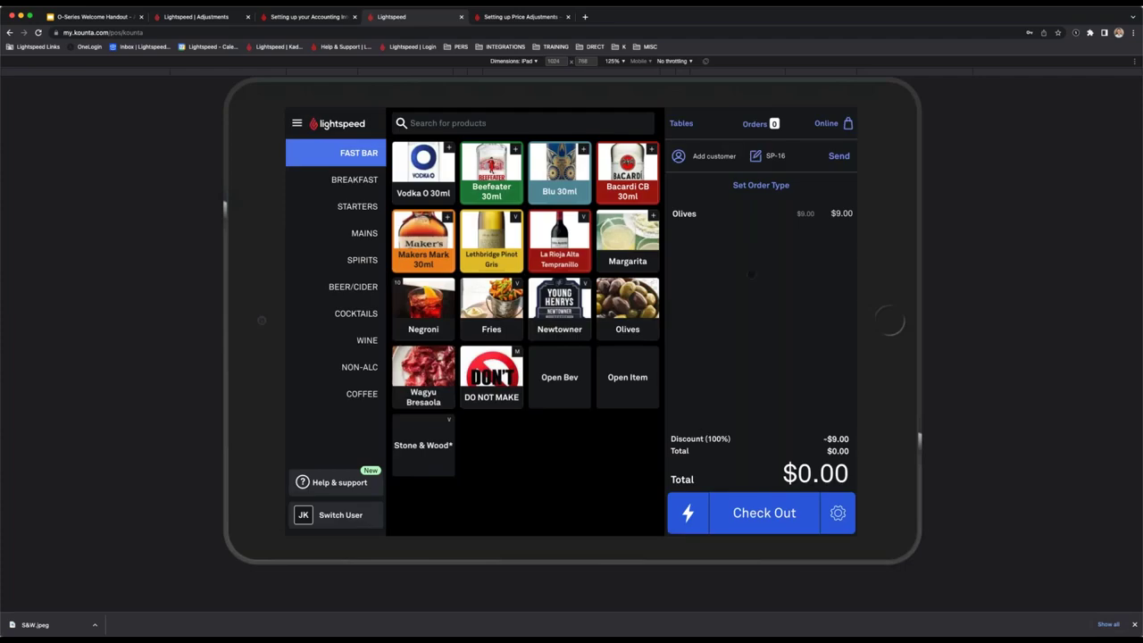
pyautogui.click(838, 513)
pyautogui.click(789, 472)
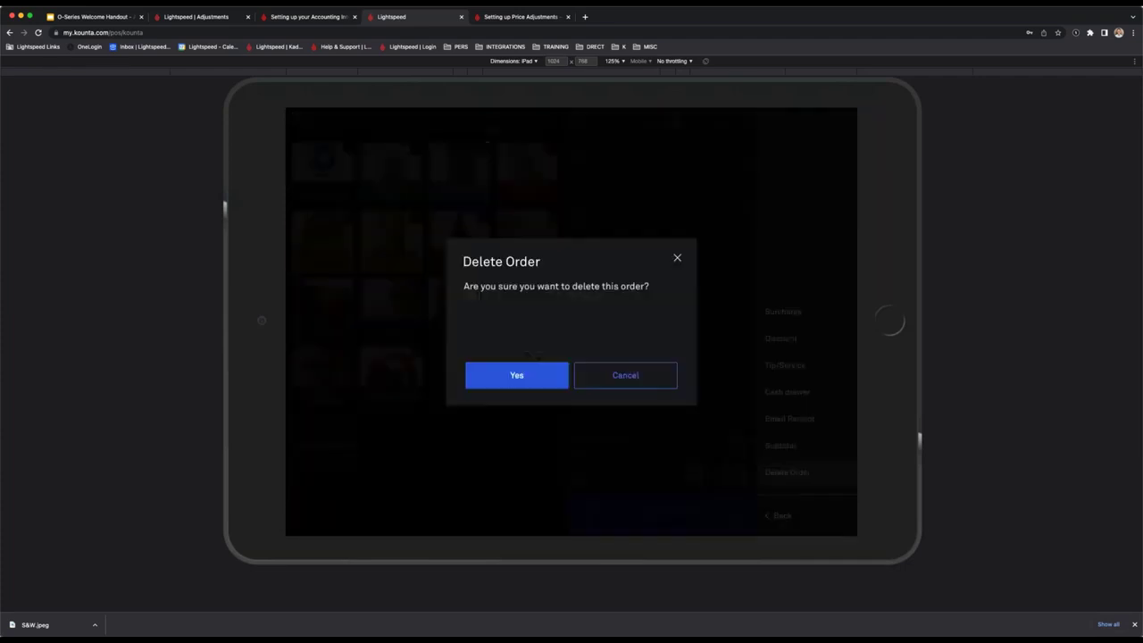
pyautogui.click(528, 376)
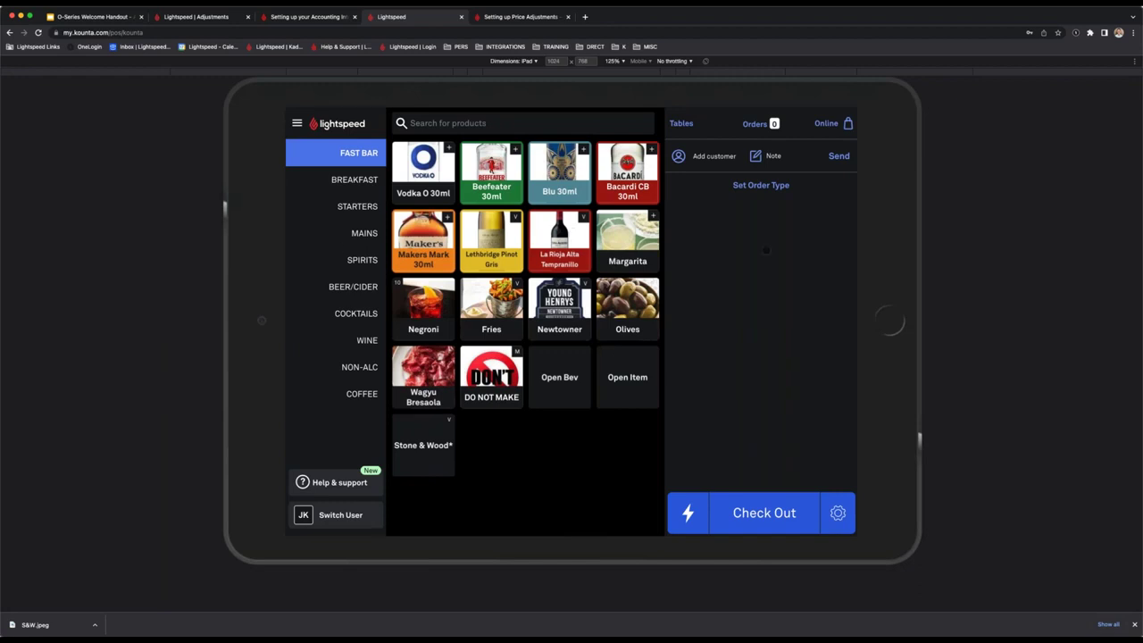
# Go to Back Office Features and view the Group Ordering card's details.
pyautogui.click(196, 16)
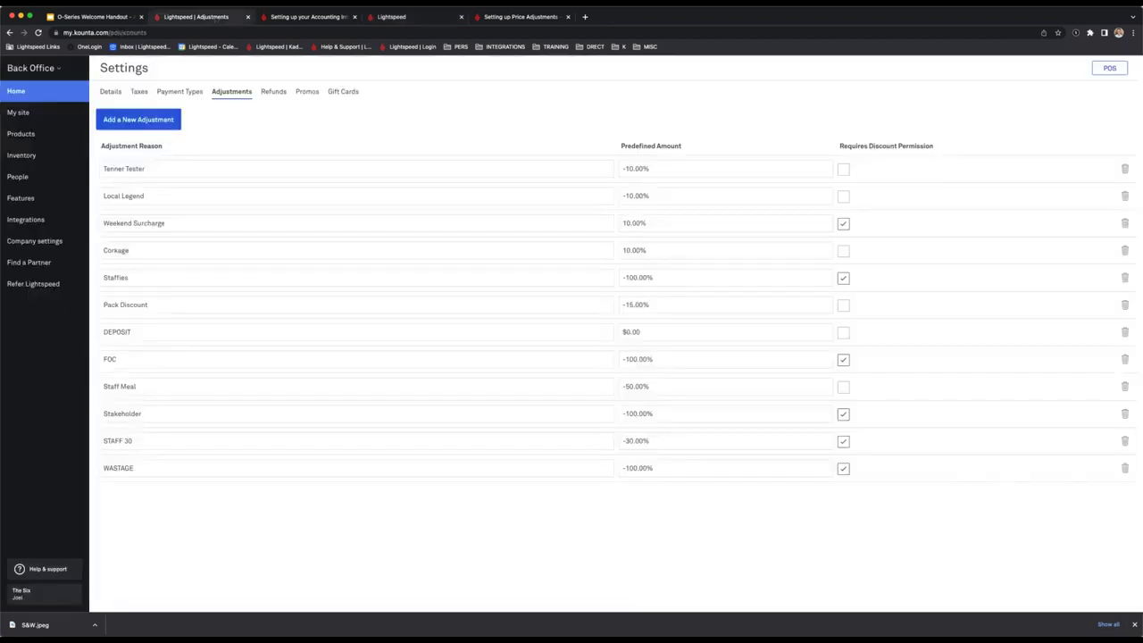
pyautogui.click(23, 197)
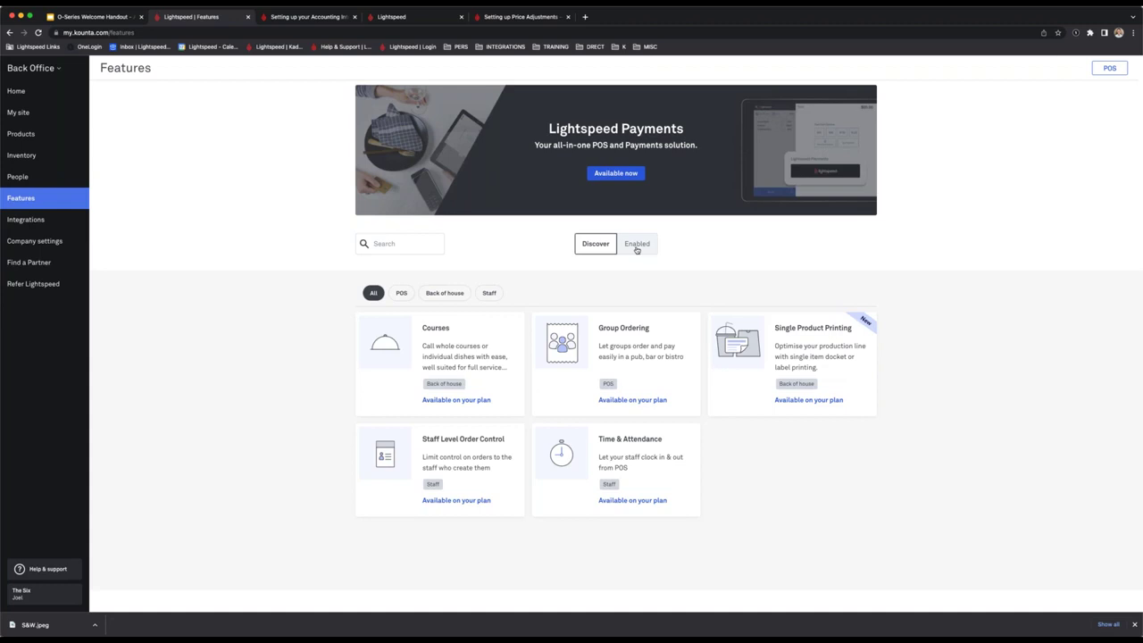
pyautogui.click(657, 369)
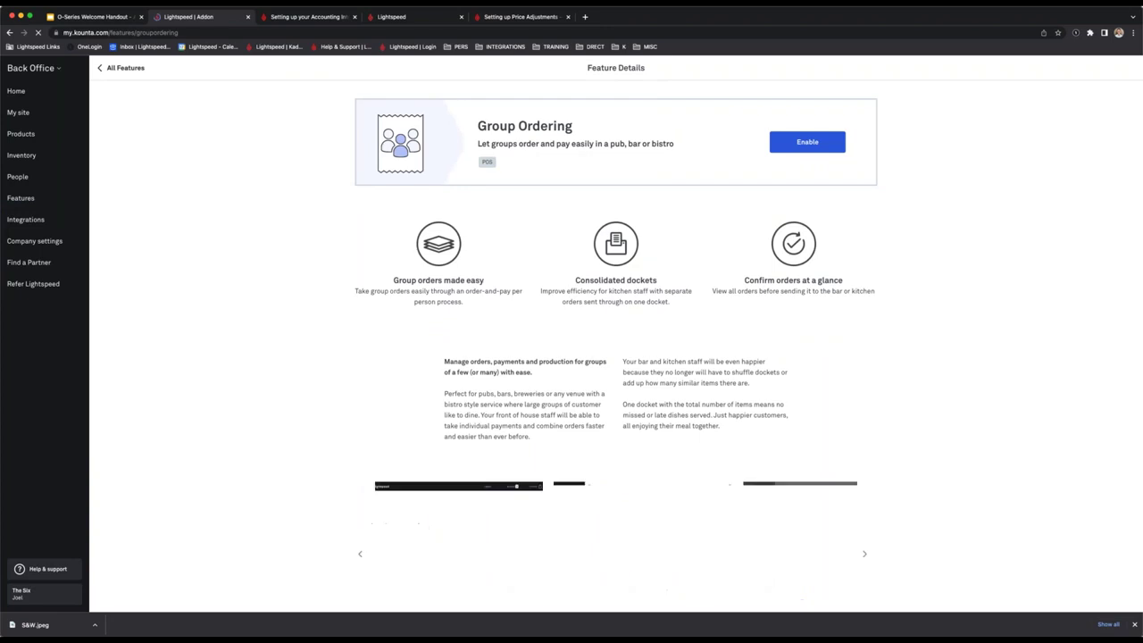
pyautogui.scroll(-4, 609, 282)
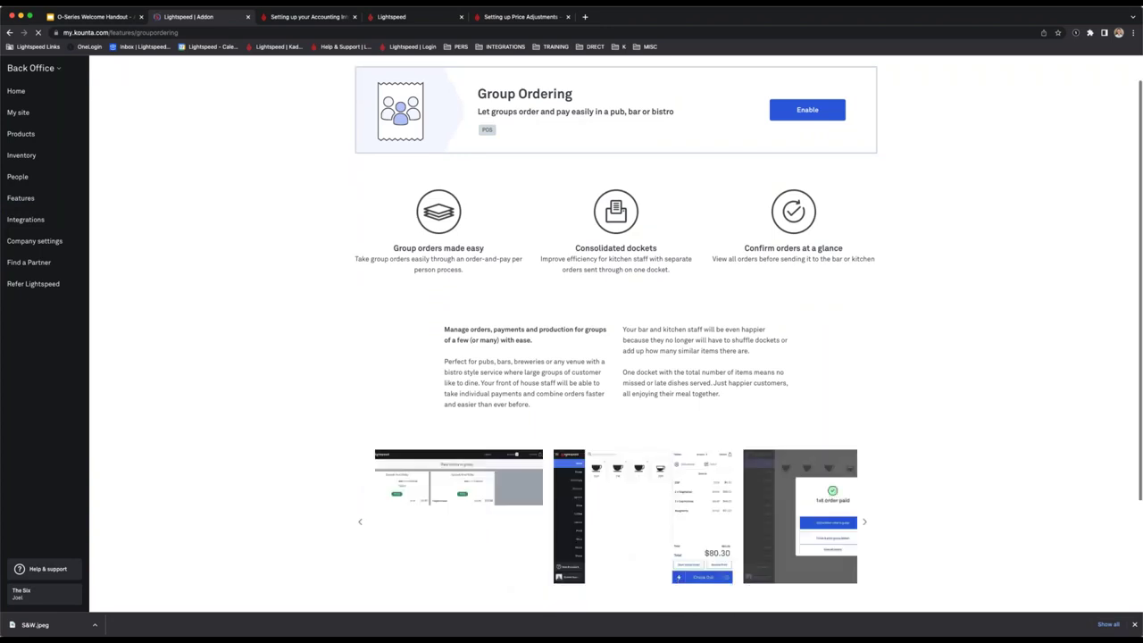
pyautogui.scroll(4, 610, 282)
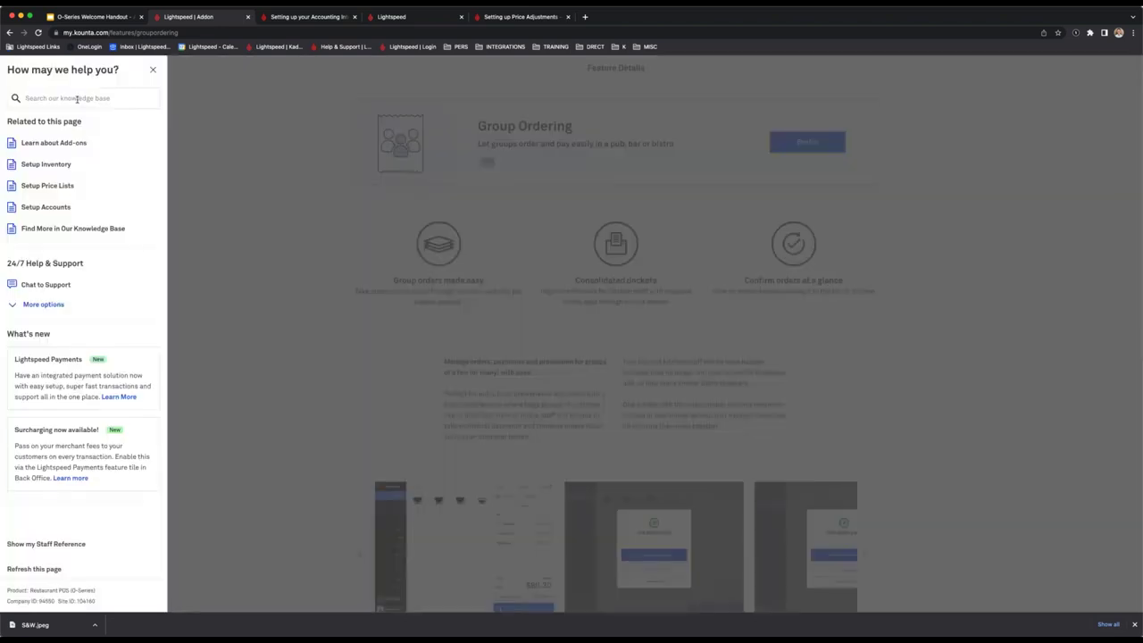
# Search the Help Centre knowledge base for 'Group Ordering' and scroll through the results.
pyautogui.click(79, 99)
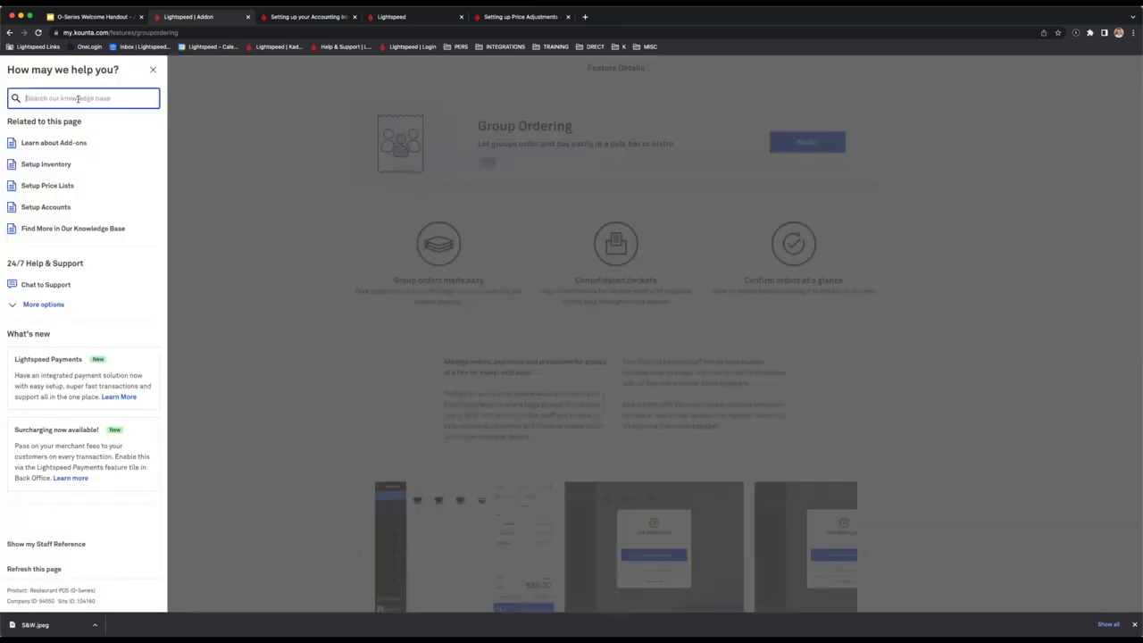
pyautogui.write('Group Ordering')
pyautogui.press('Return')
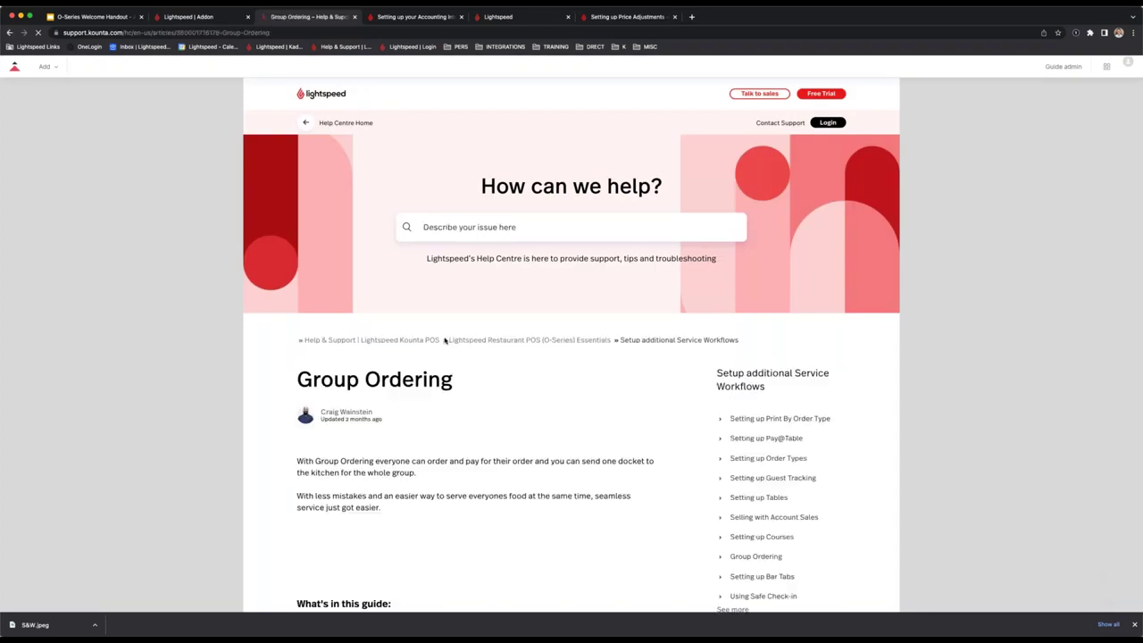
pyautogui.scroll(-3, 445, 340)
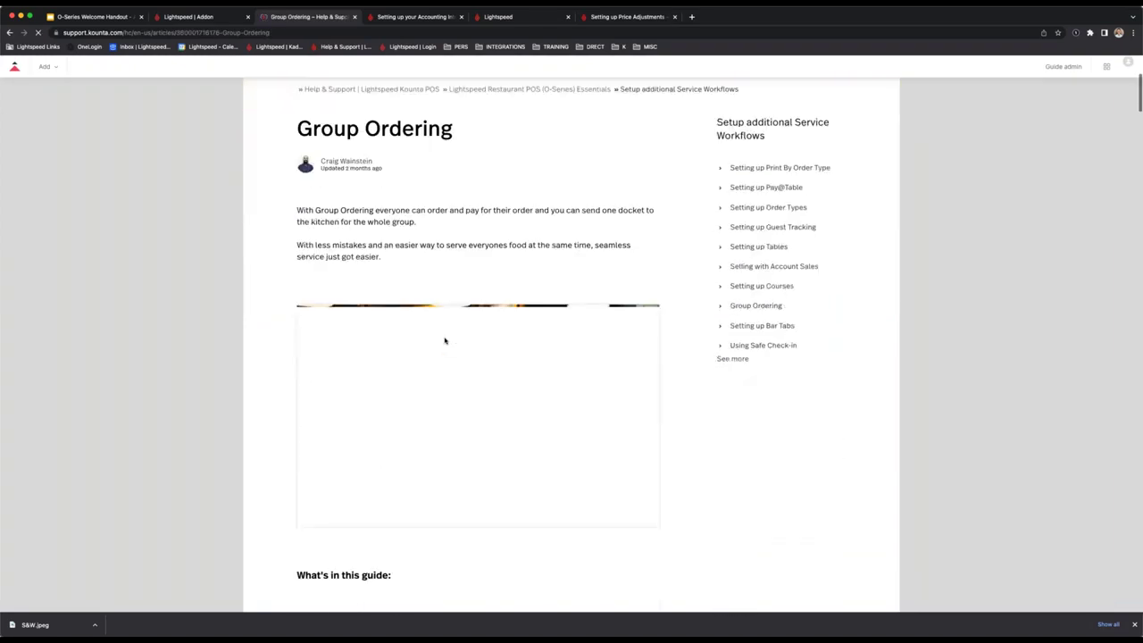
pyautogui.scroll(-1, 445, 340)
# Compare the Price Adjustments, Group Ordering and accounting integration articles, then return to the POS tab.
pyautogui.click(629, 19)
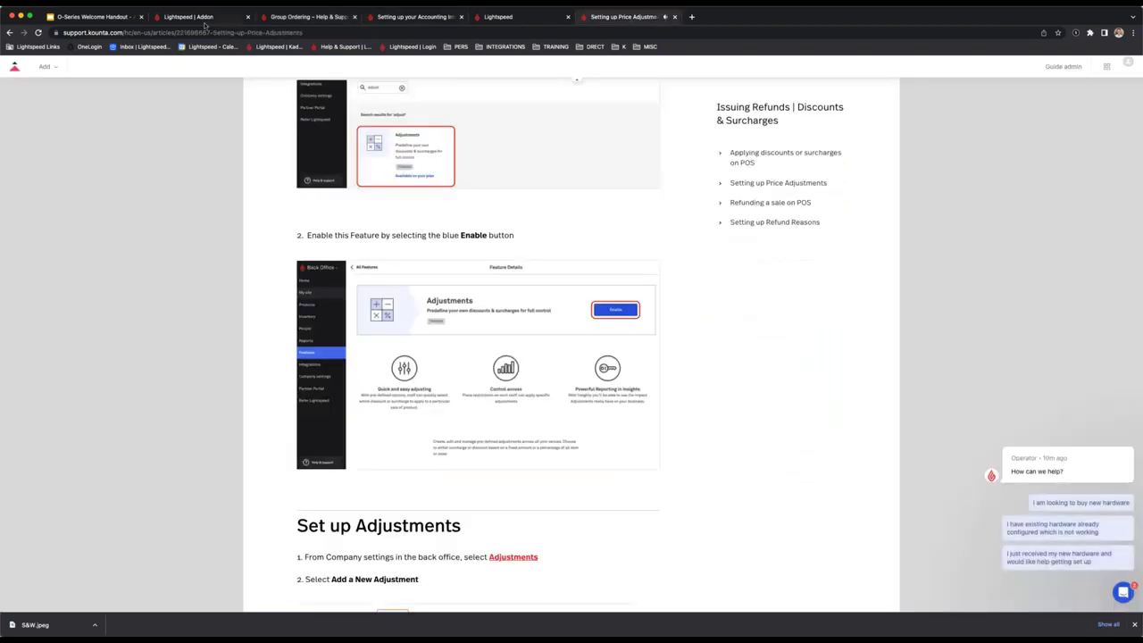
pyautogui.click(328, 19)
pyautogui.click(415, 17)
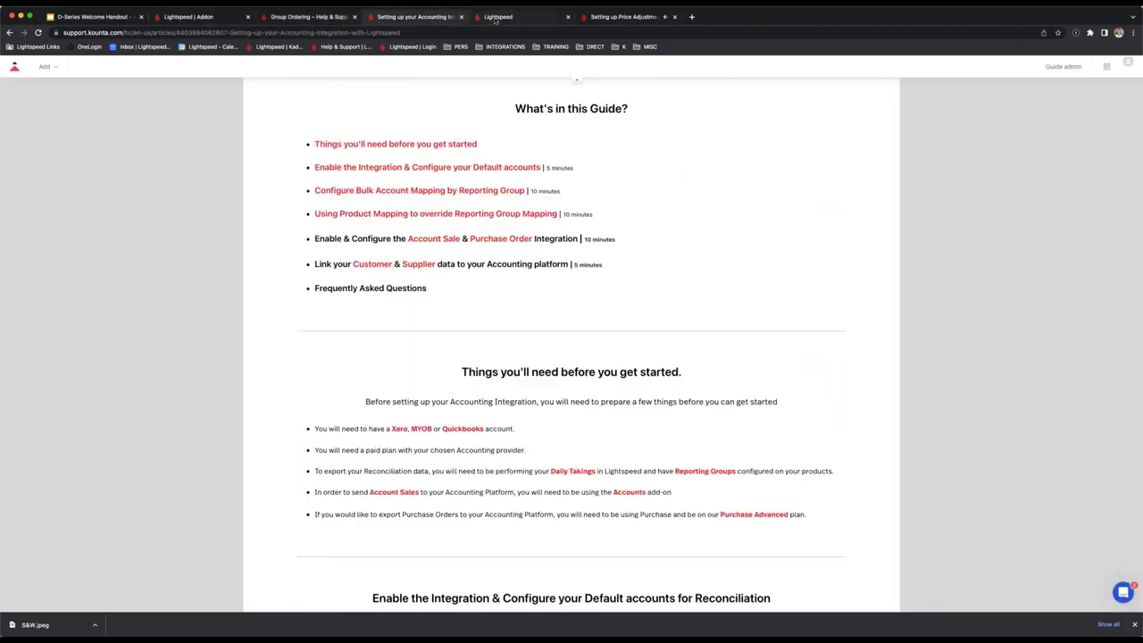
pyautogui.click(499, 17)
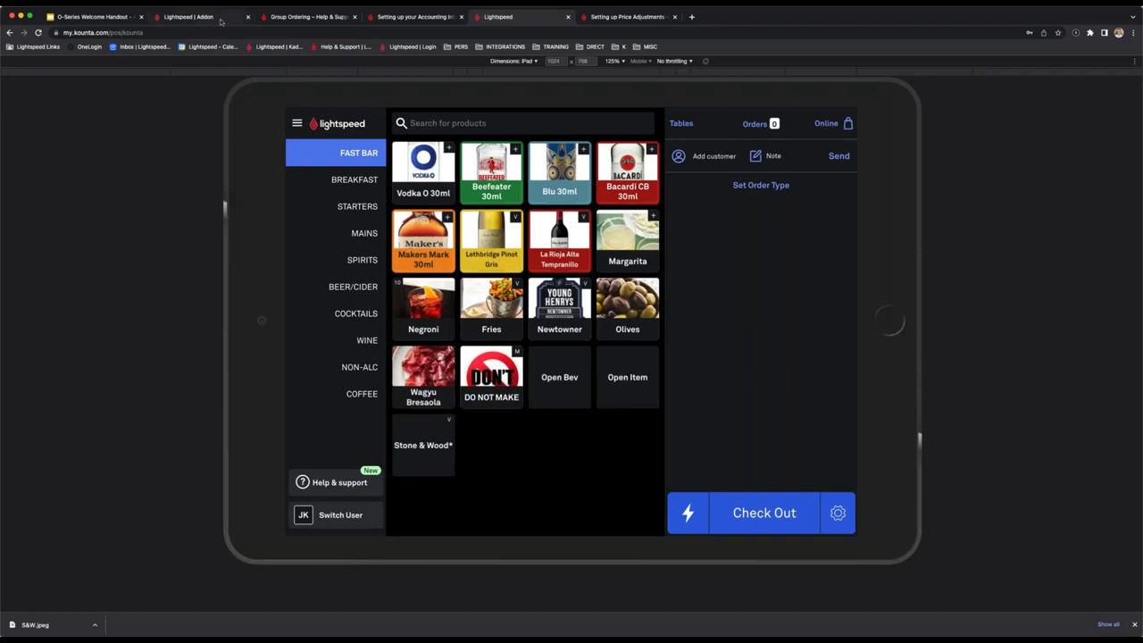
# On the Group Ordering feature page, dismiss the help panel and go back to the Features list.
pyautogui.click(228, 18)
pyautogui.click(335, 224)
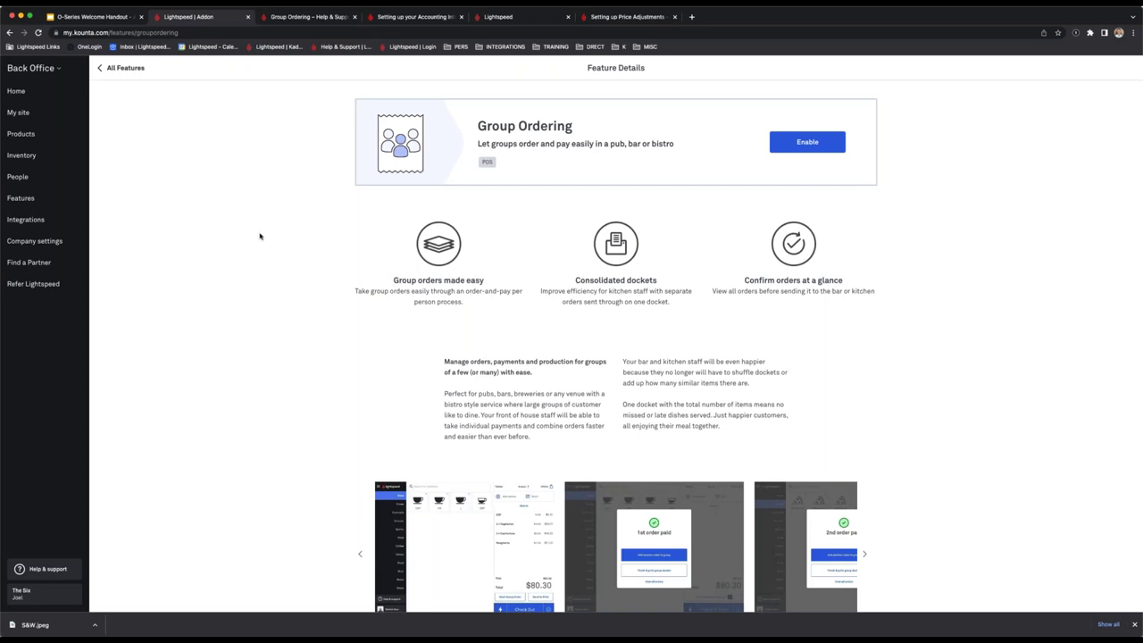
pyautogui.click(81, 199)
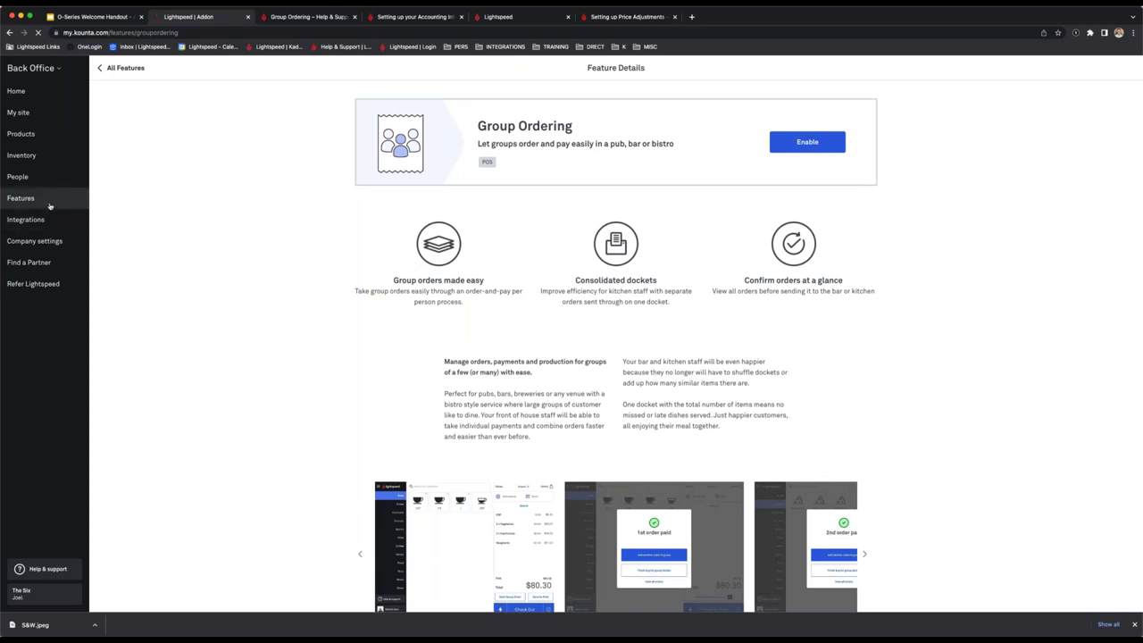